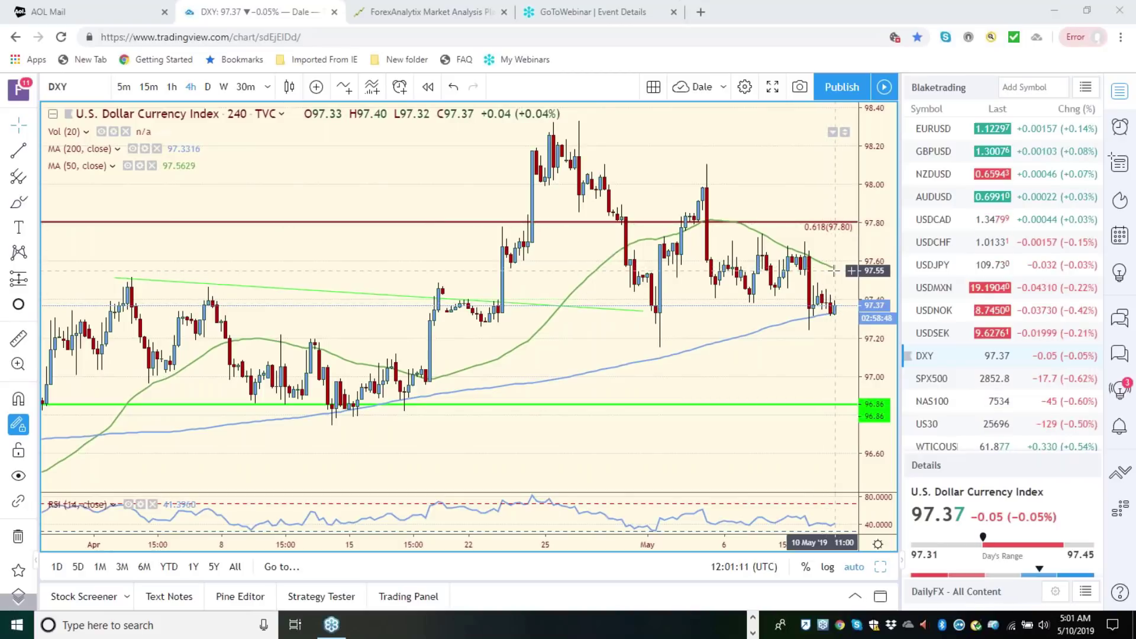
- Check DXY on the weekly timeframe, return it to 4-hour bars, then open EURUSD
left_click(224, 87)
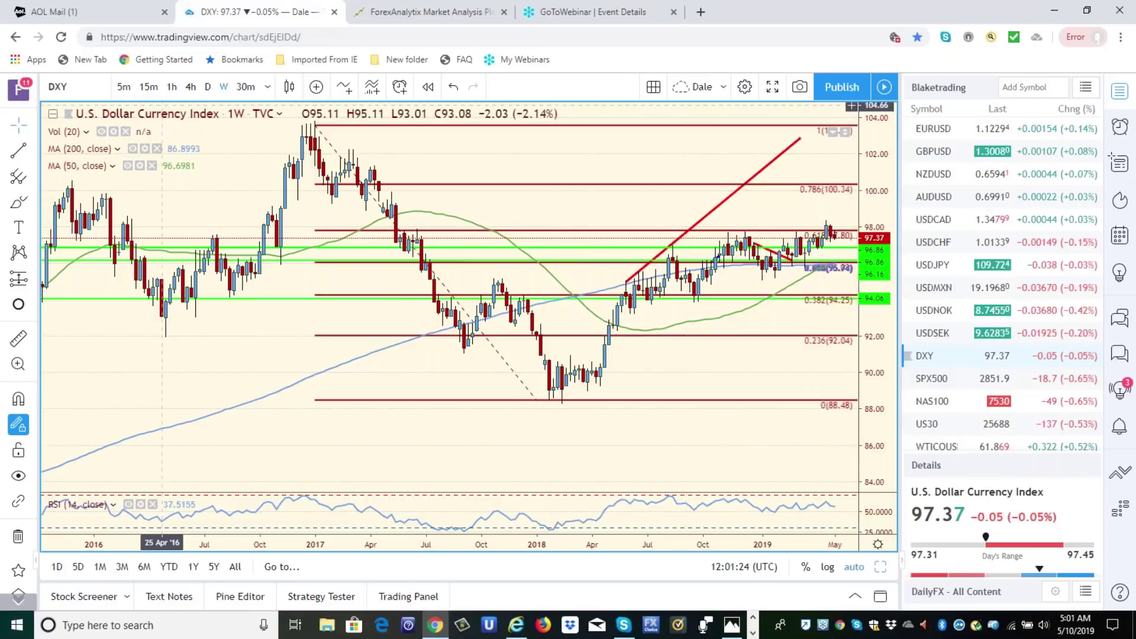
left_click(190, 87)
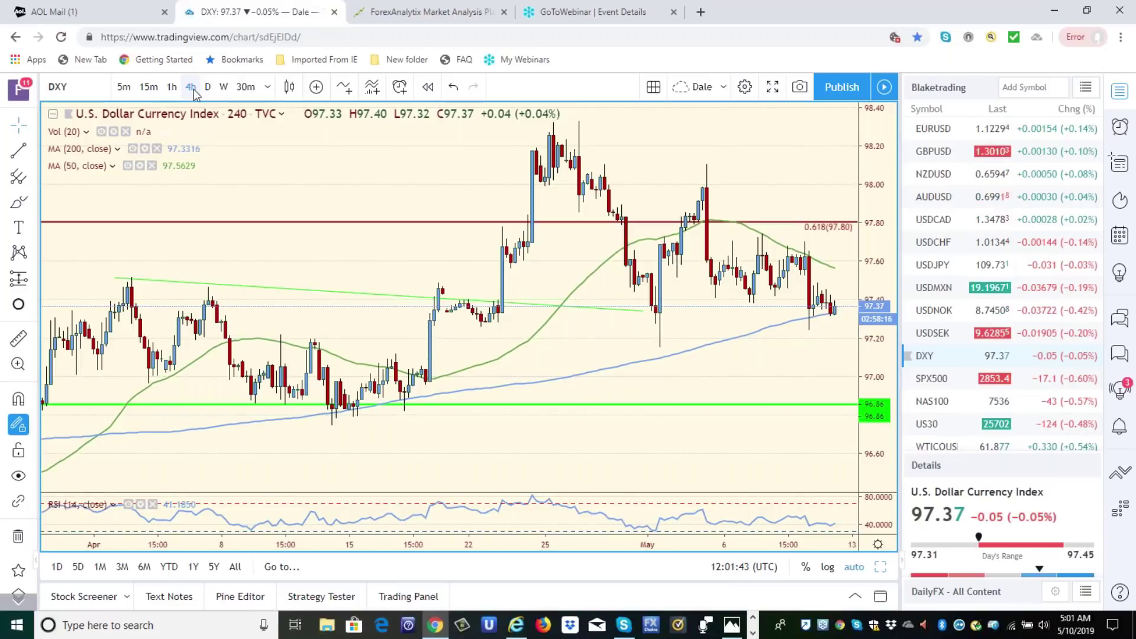
left_click(914, 128)
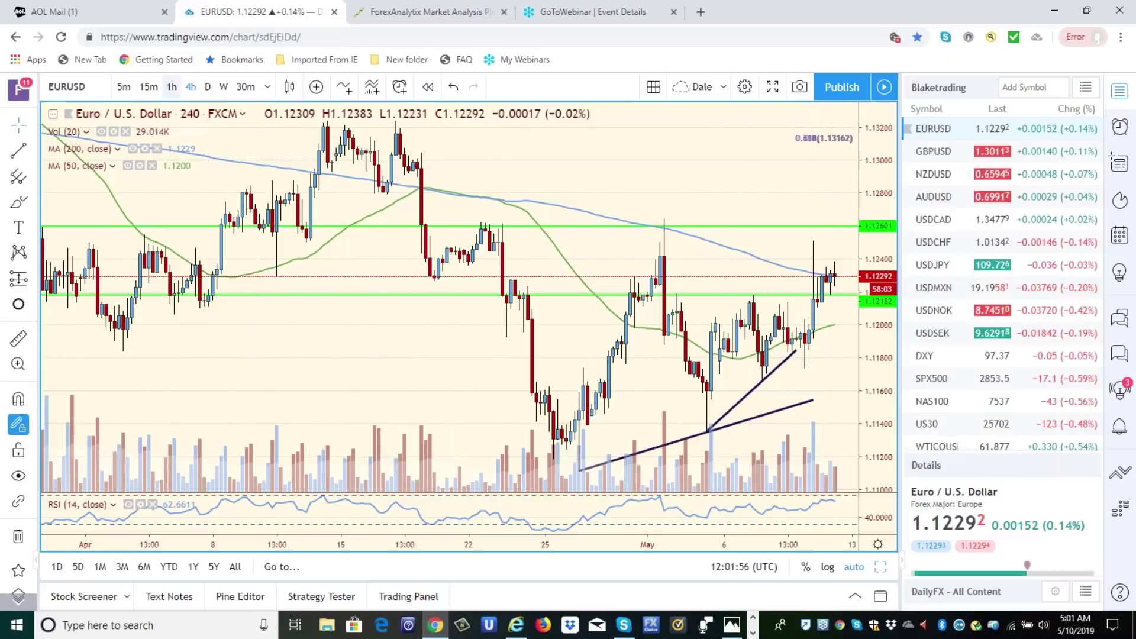
left_click(171, 87)
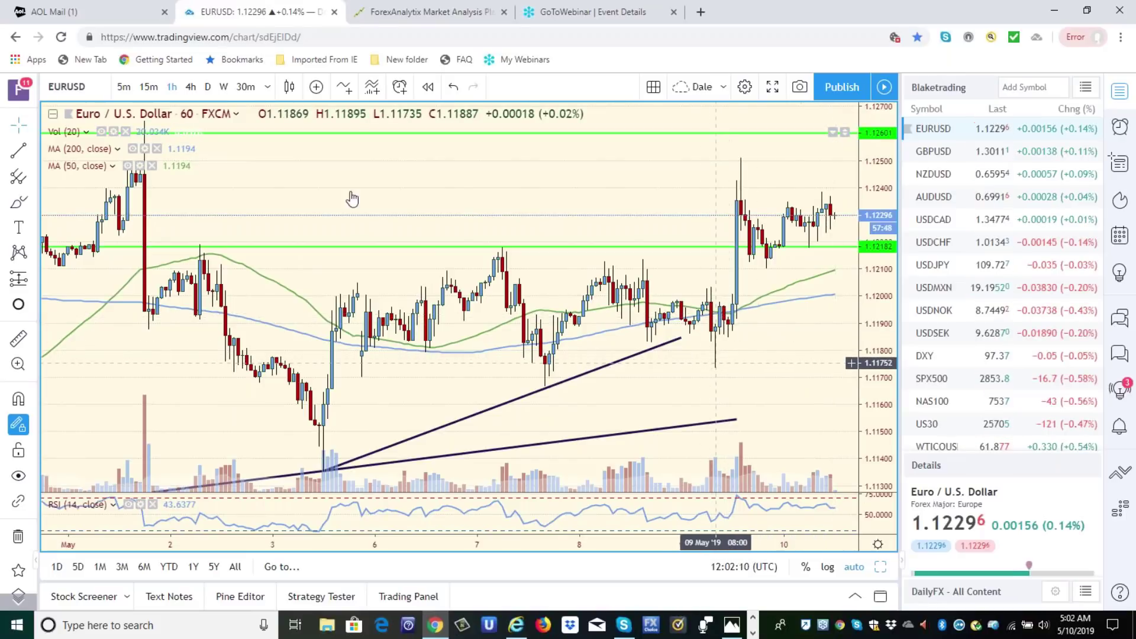
left_click(190, 89)
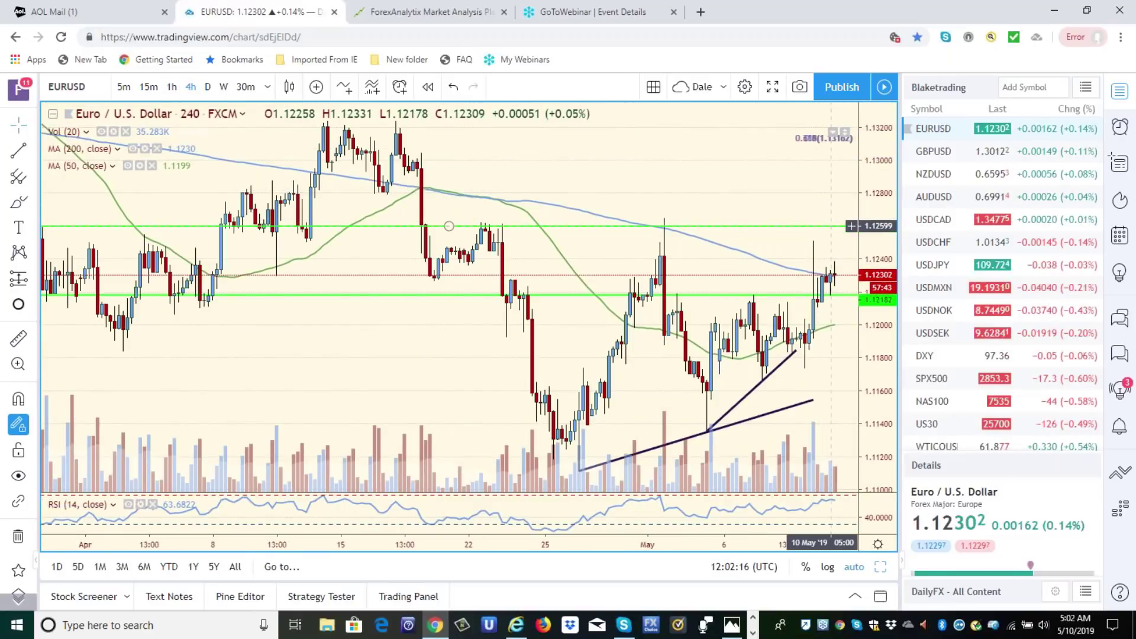
left_click(208, 88)
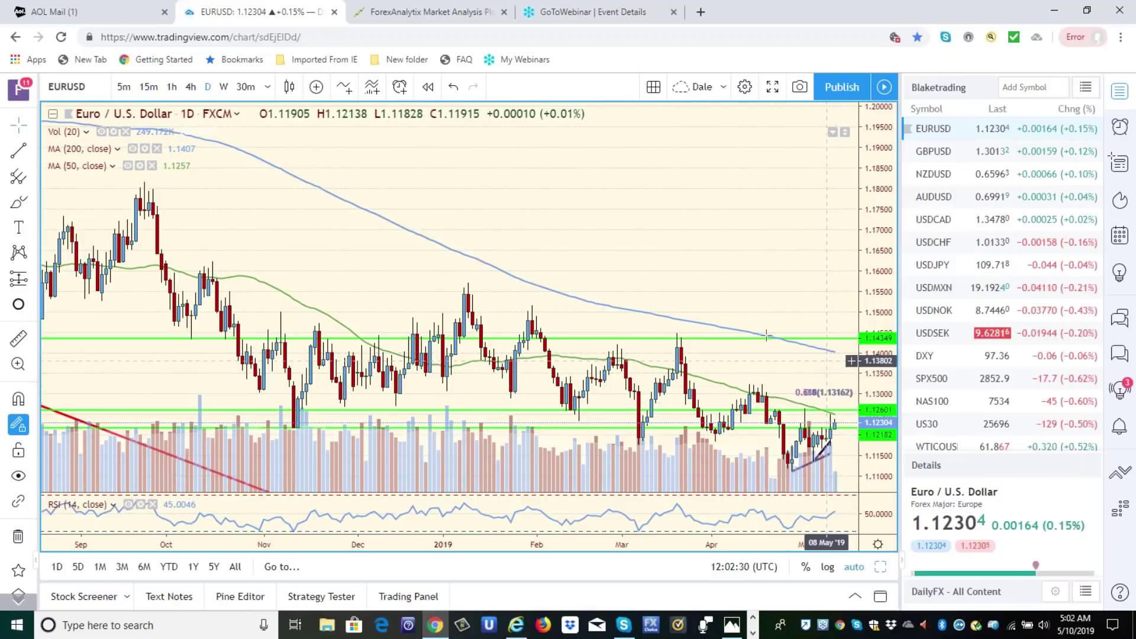
left_click(225, 87)
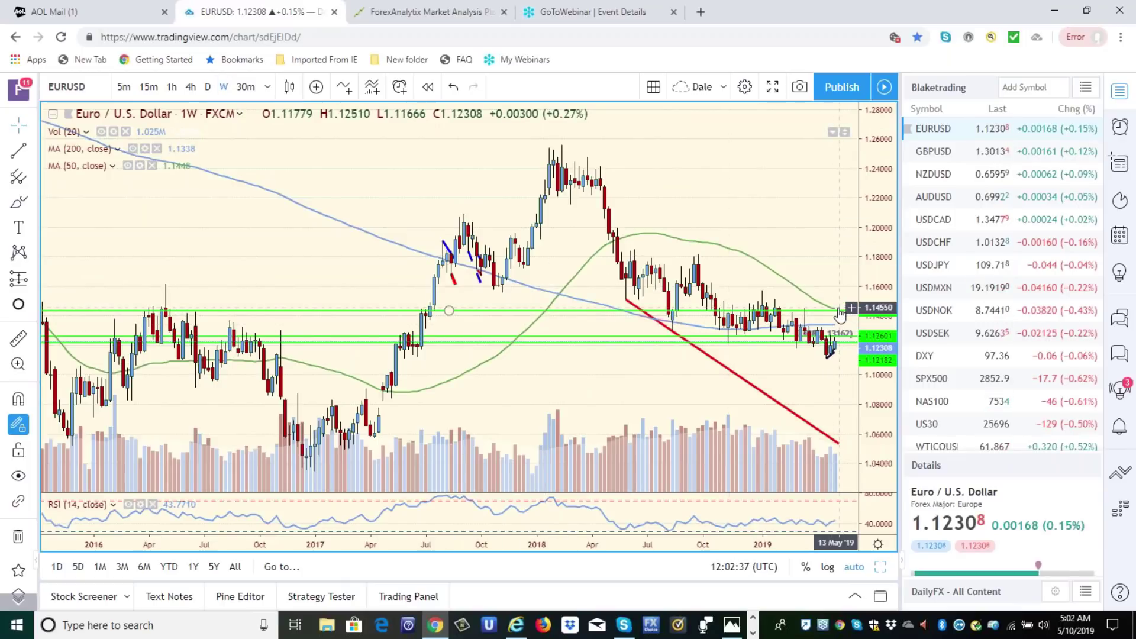
left_click(191, 87)
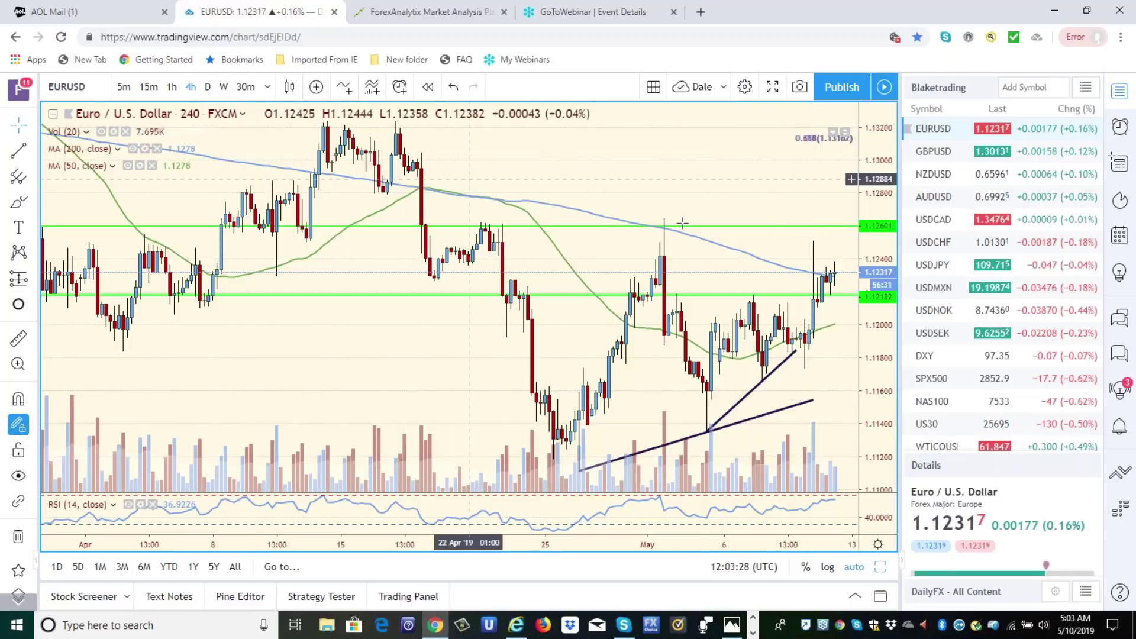
- Switch back to the DXY dollar index chart from the watchlist
left_click(924, 355)
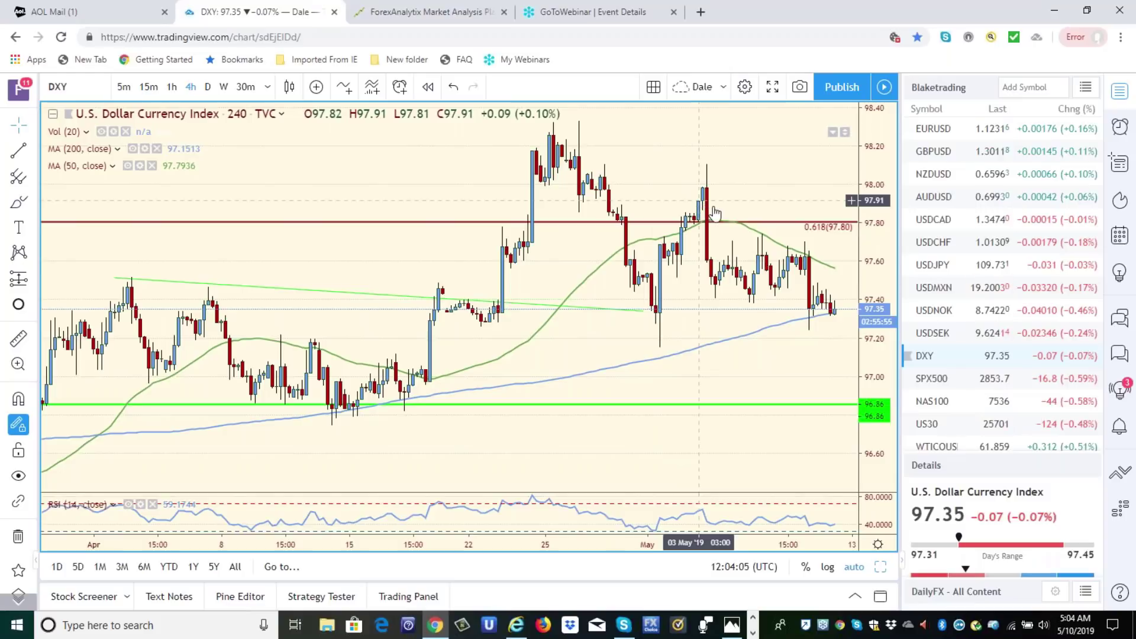
- View DXY on the daily timeframe, then open the daily USDJPY chart
left_click(205, 93)
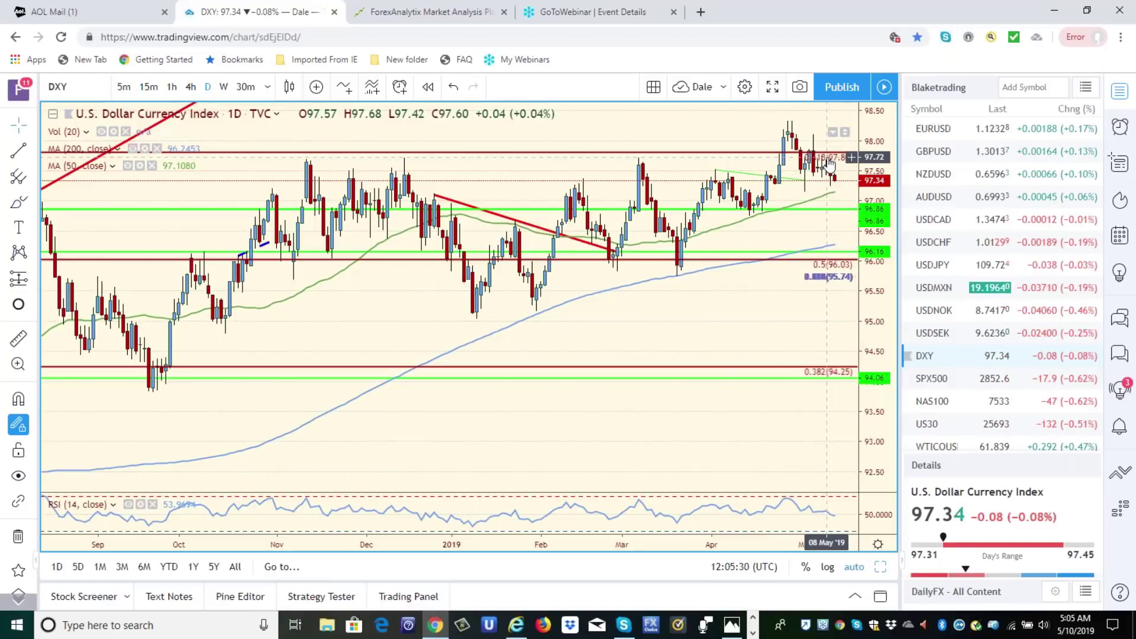
left_click(937, 271)
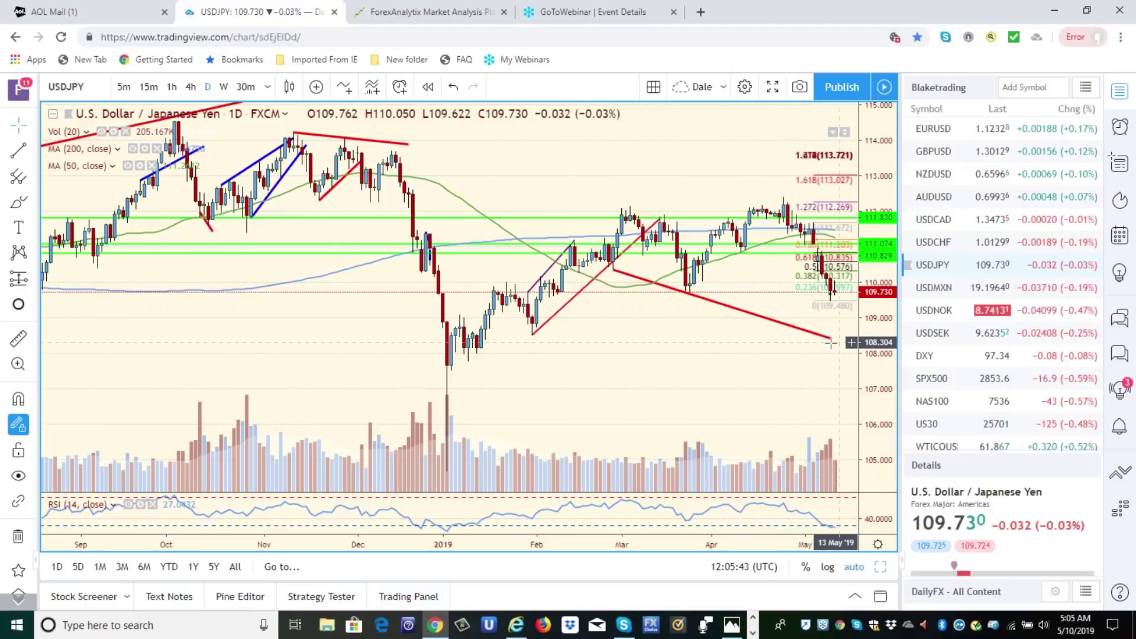
- Extend the red USDJPY trendline lower toward 108.064 and switch the chart to 1-hour bars
left_click_drag(831, 338, 852, 350)
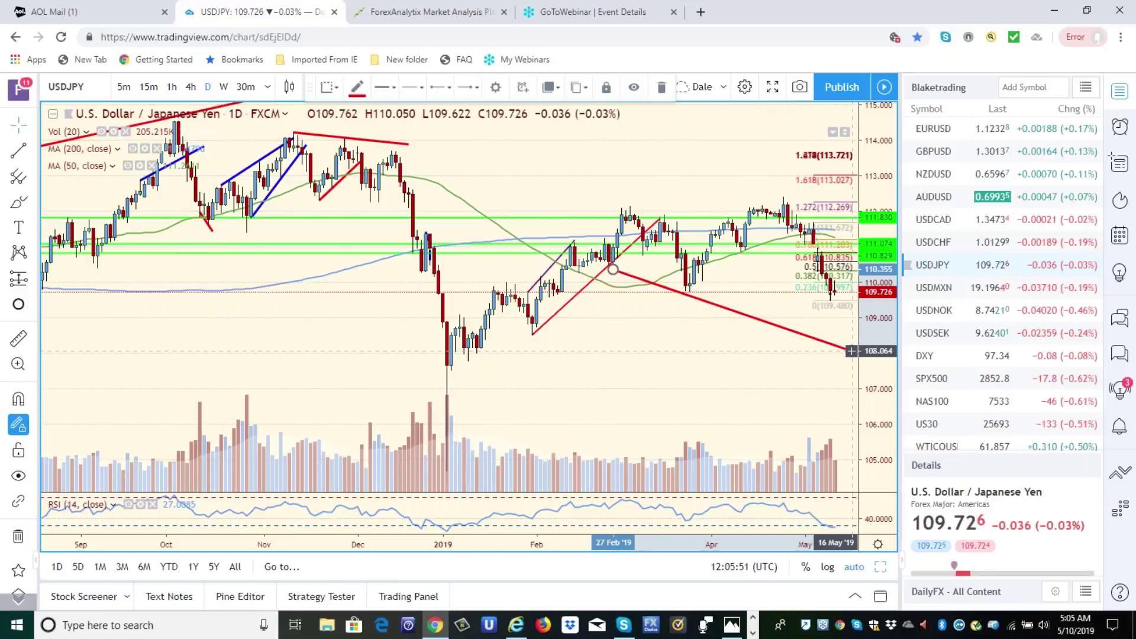
left_click(852, 352)
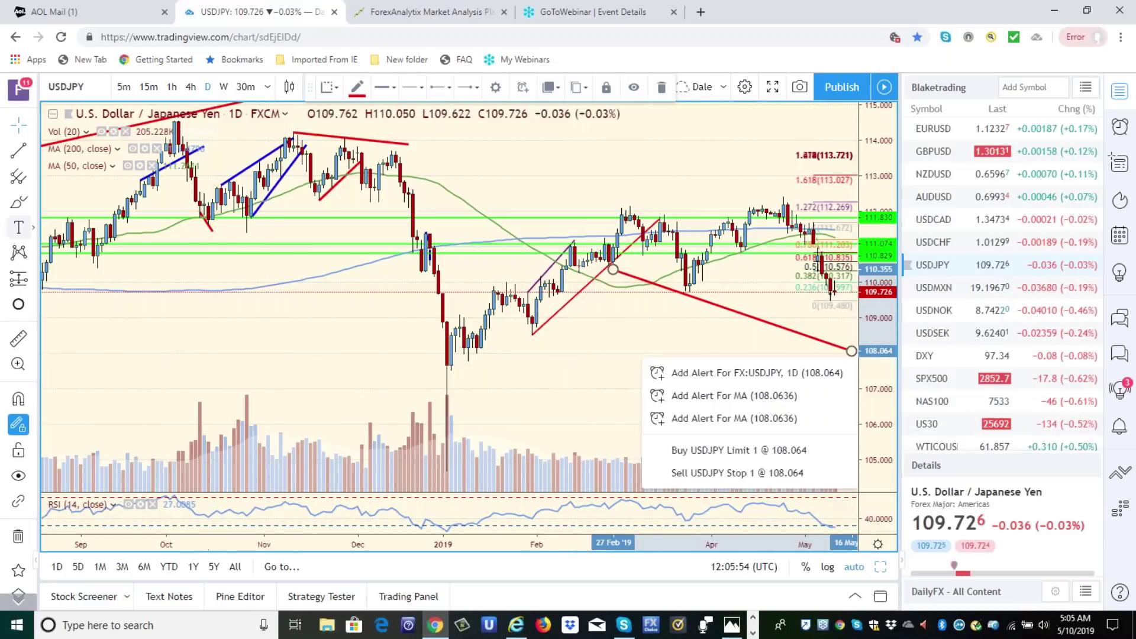
left_click(176, 91)
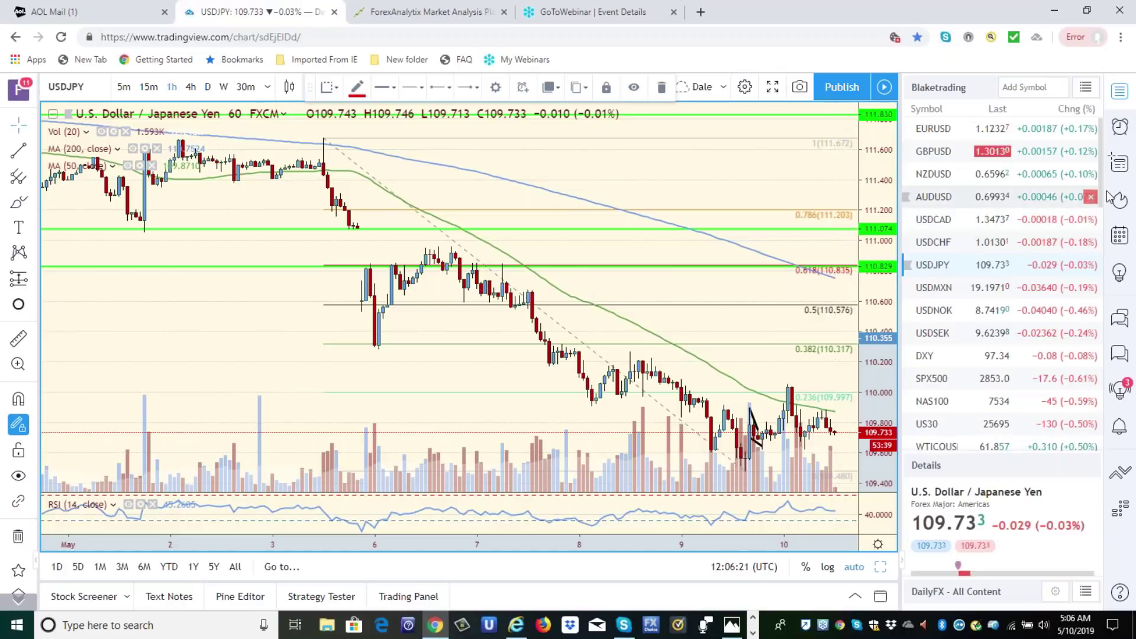
scroll(1102, 213, "down", 2)
left_click_drag(1102, 213, 1128, 407)
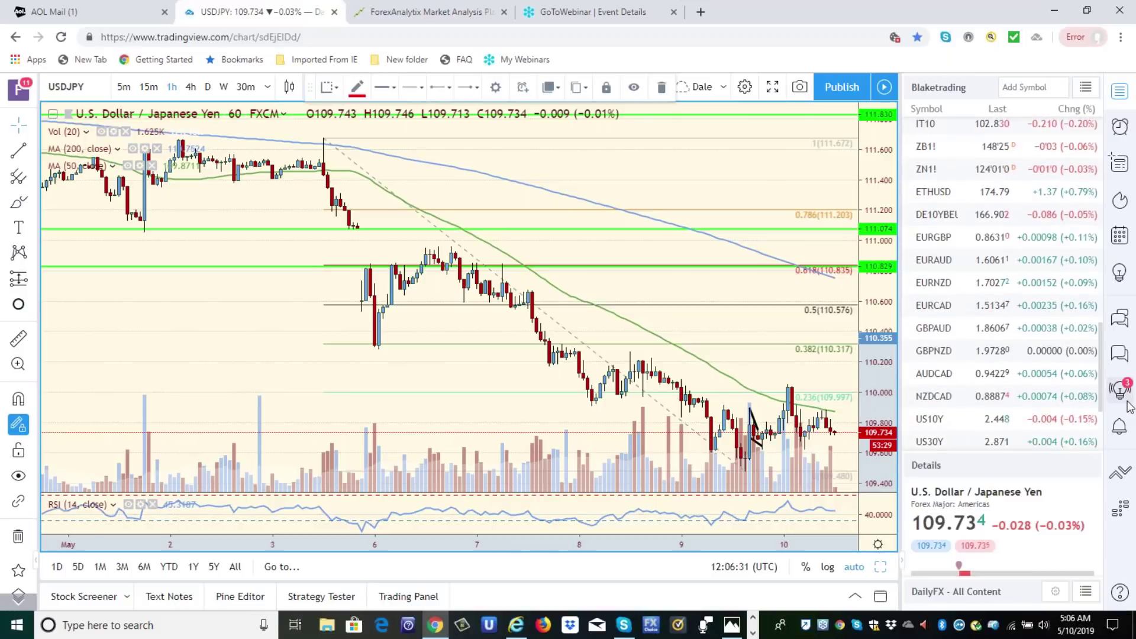
left_click(937, 422)
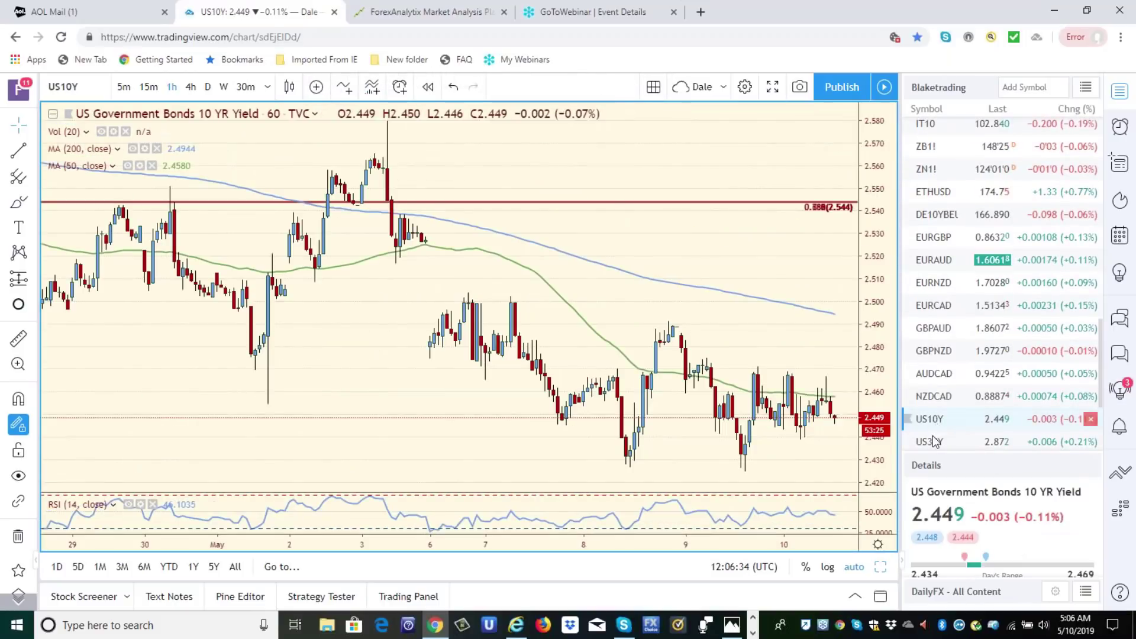
left_click(190, 86)
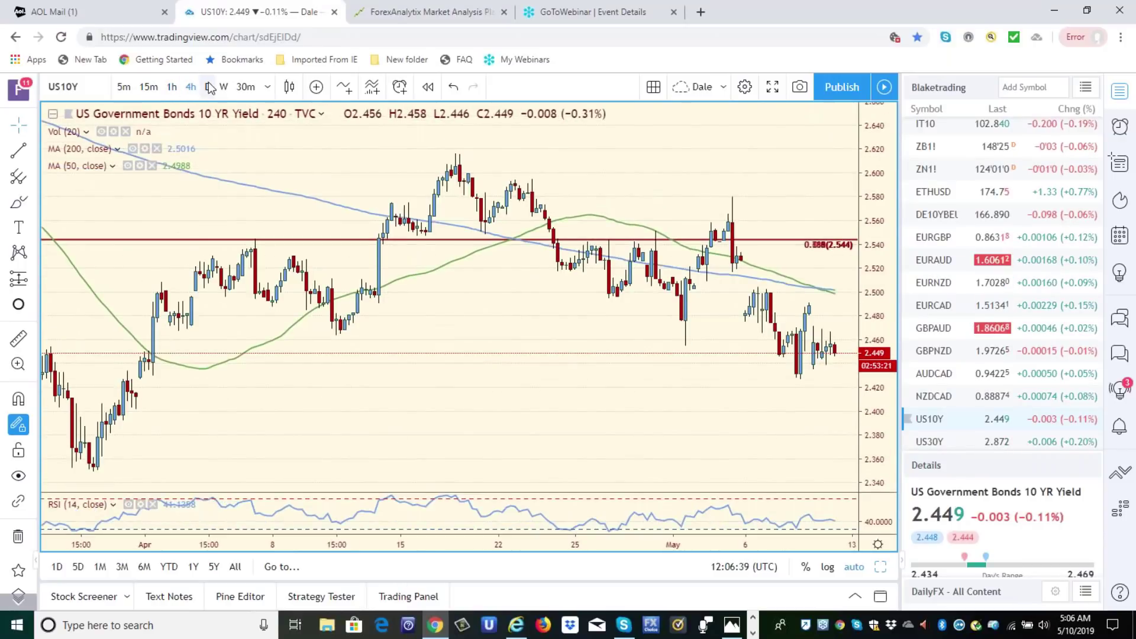
left_click(208, 87)
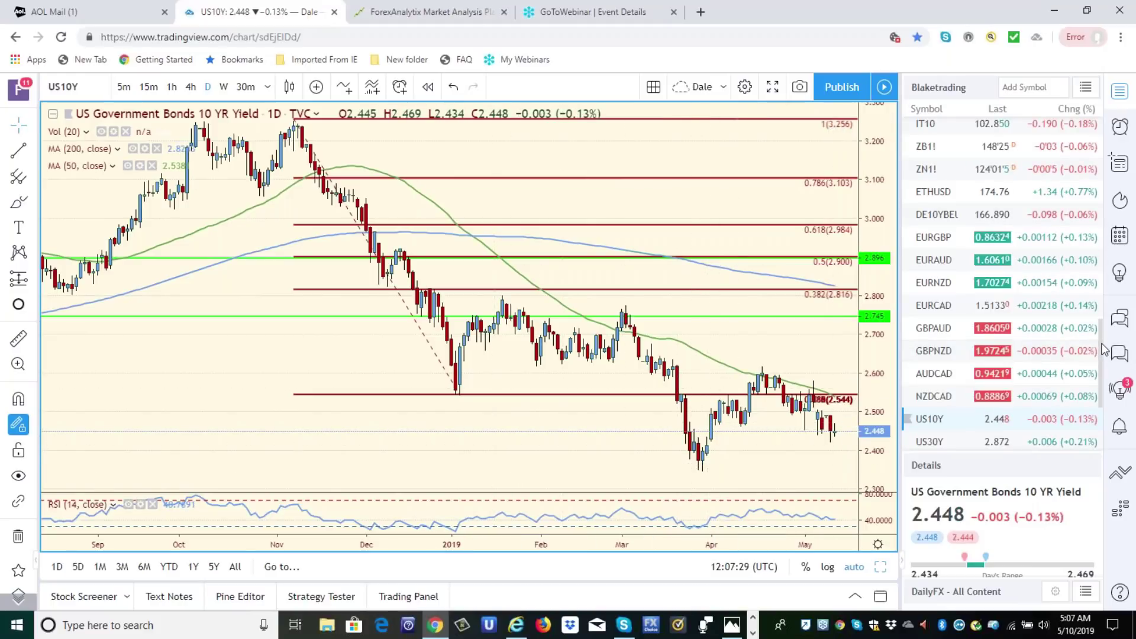
left_click_drag(1102, 349, 1097, 166)
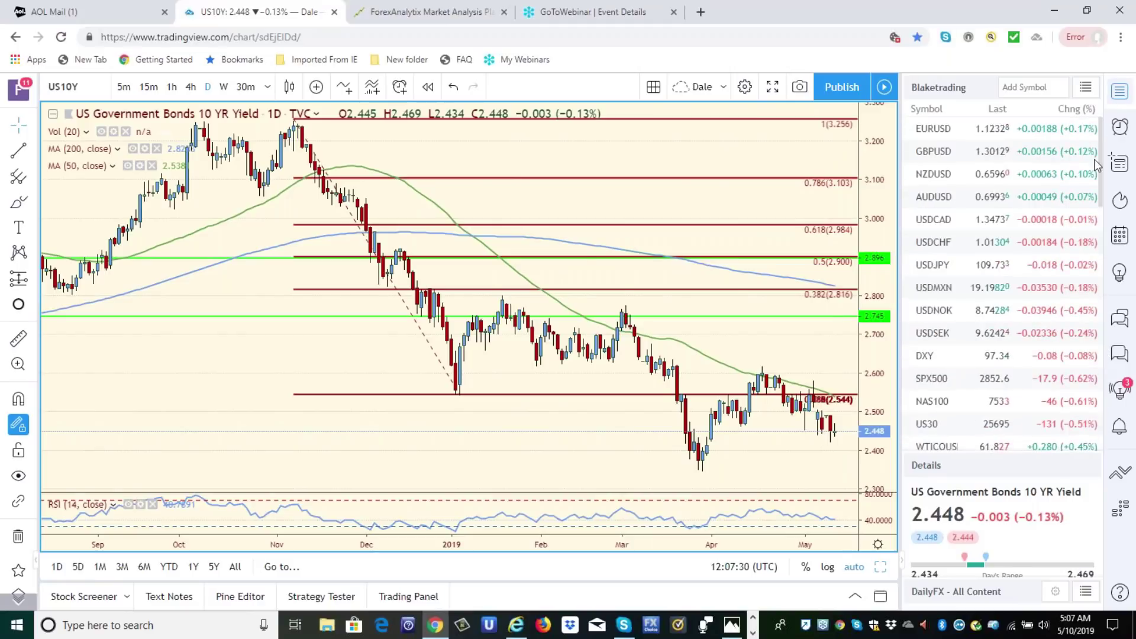
left_click(1120, 92)
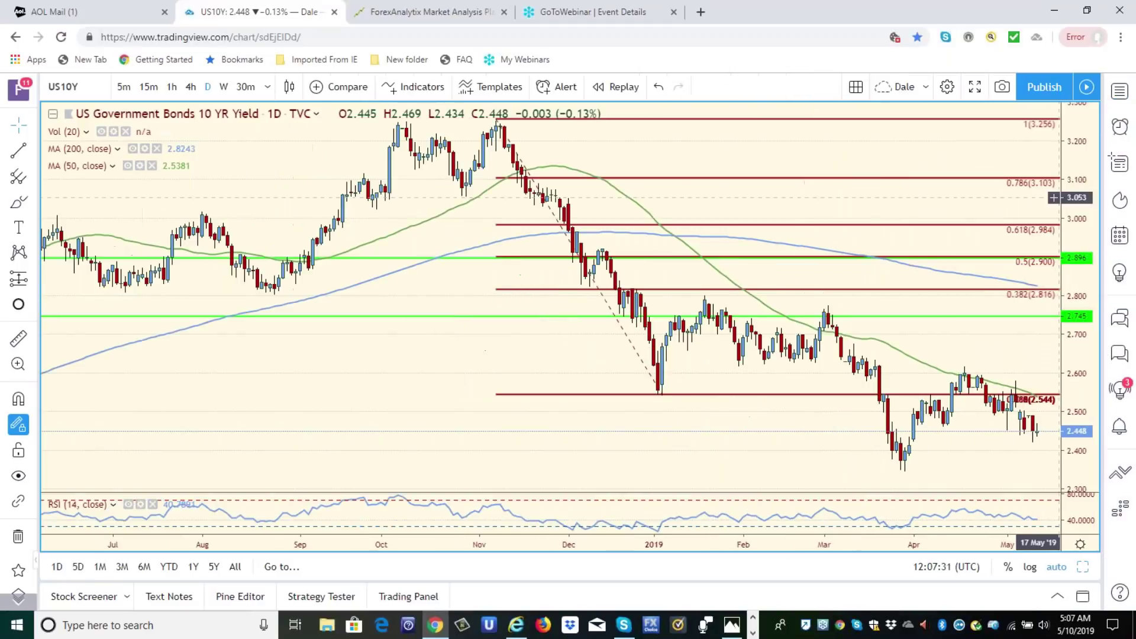
left_click(1120, 93)
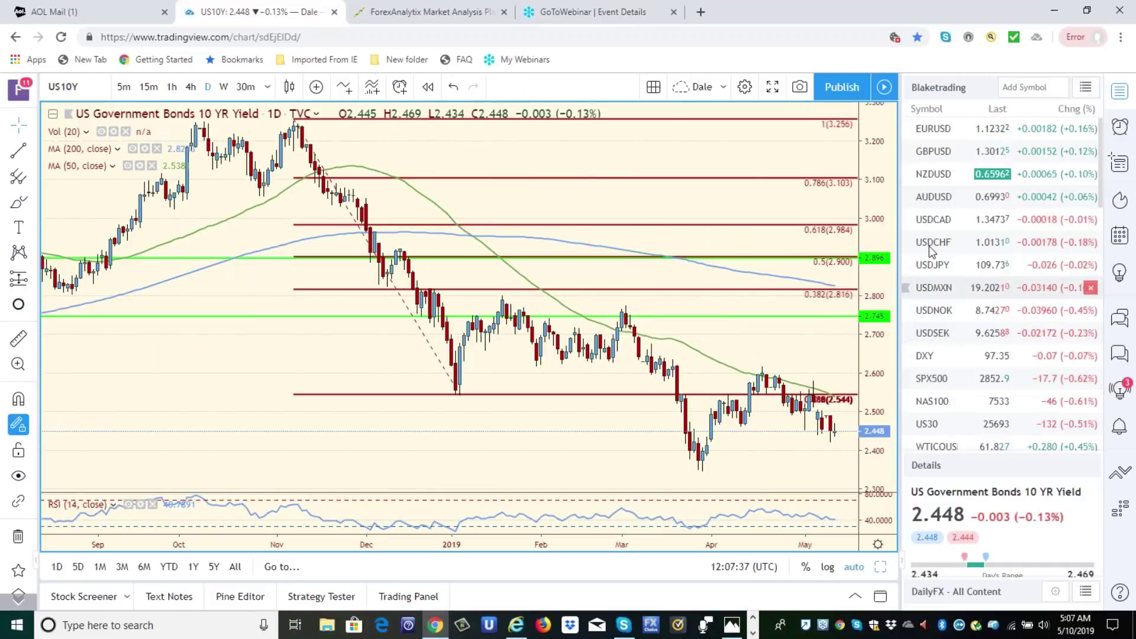
- Show USDJPY on 1-hour candles, then open the S&P 500 Index hourly chart
left_click(933, 268)
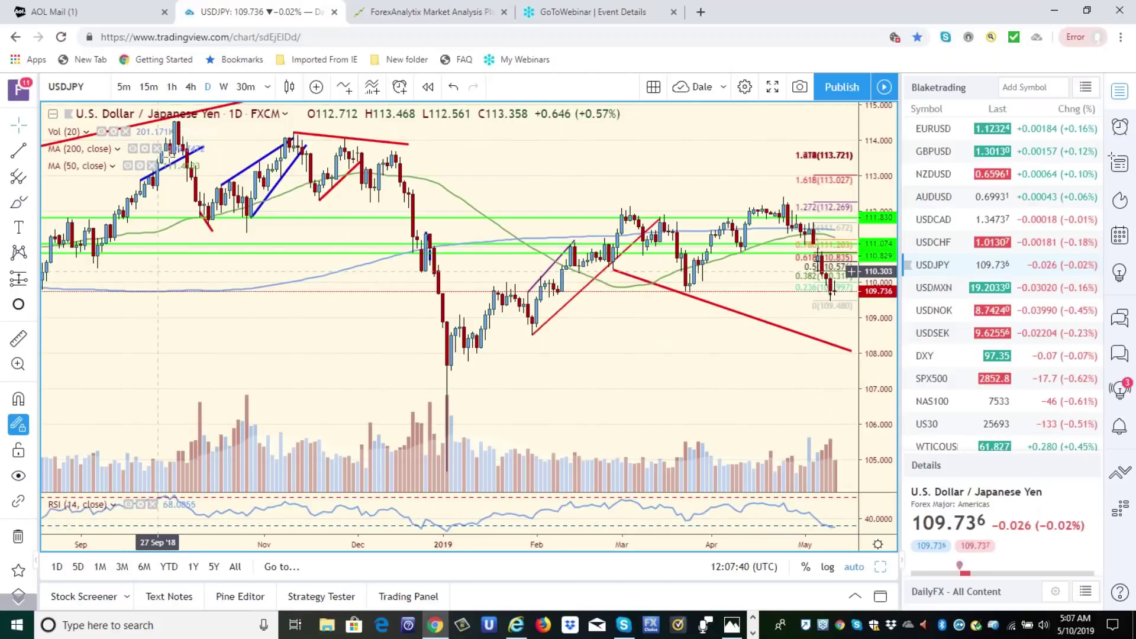
left_click(172, 86)
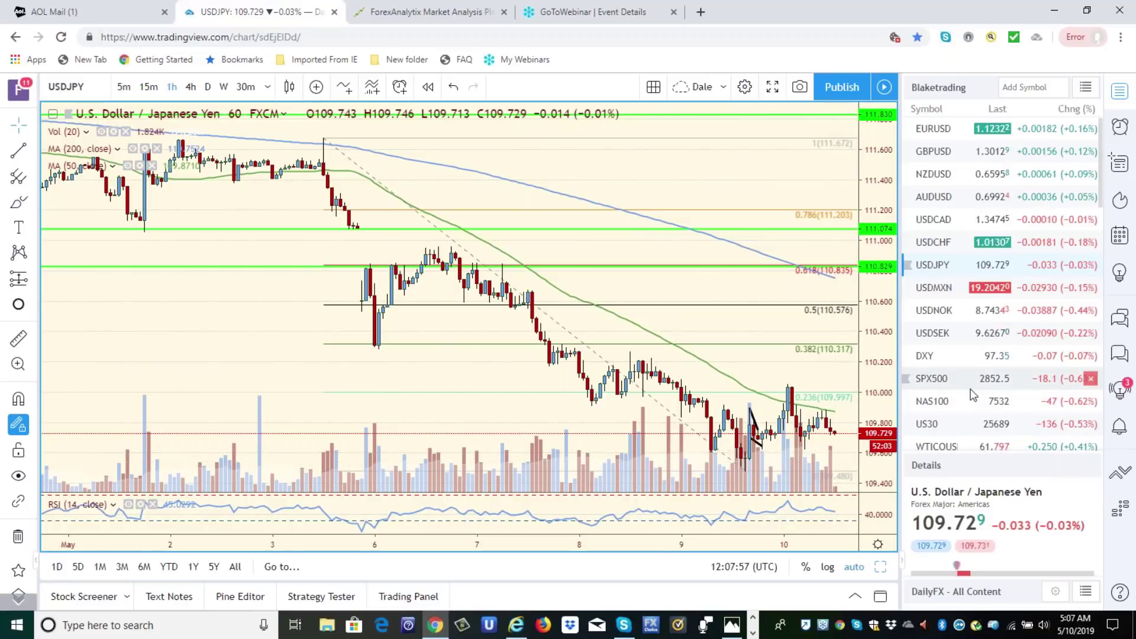
left_click(934, 381)
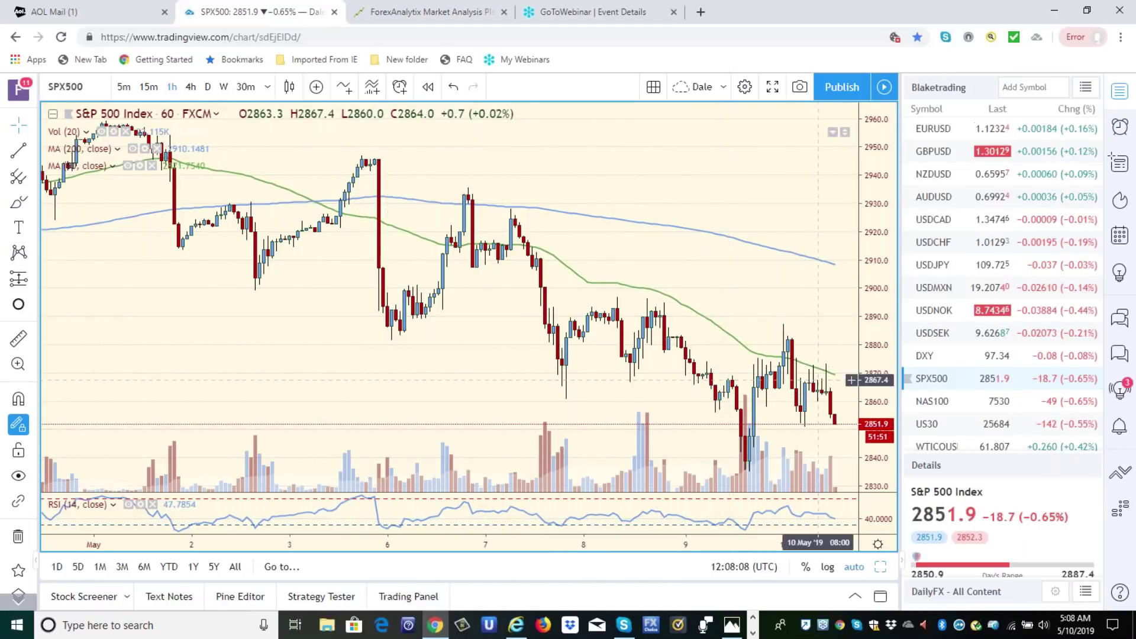
- View the S&P 500 on weekly candles, then on daily candles
left_click(224, 87)
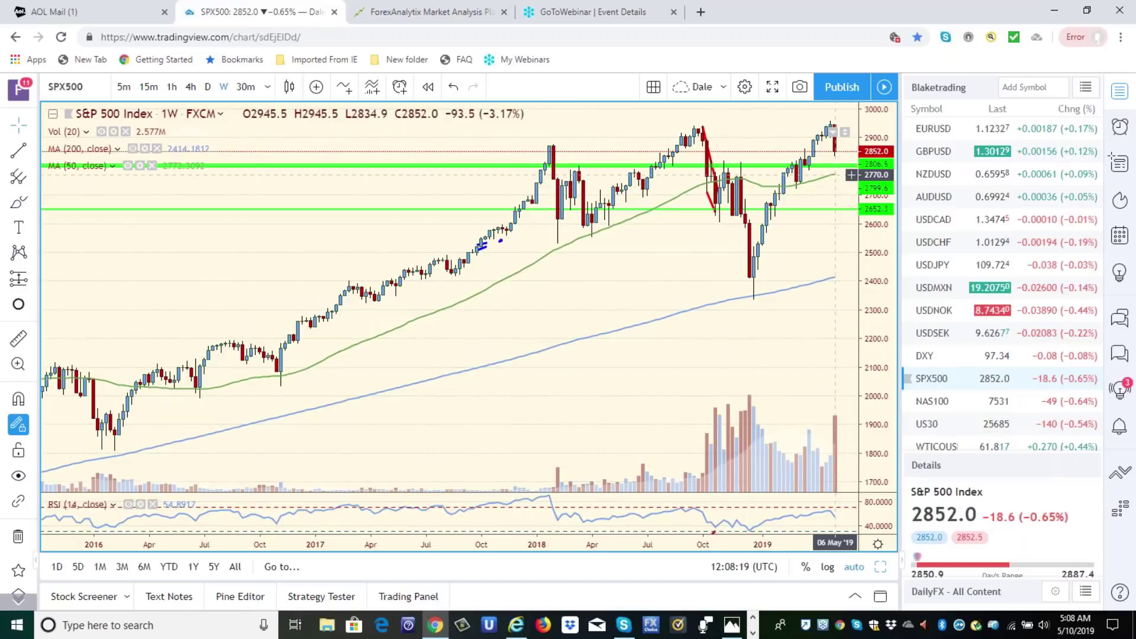
left_click(212, 90)
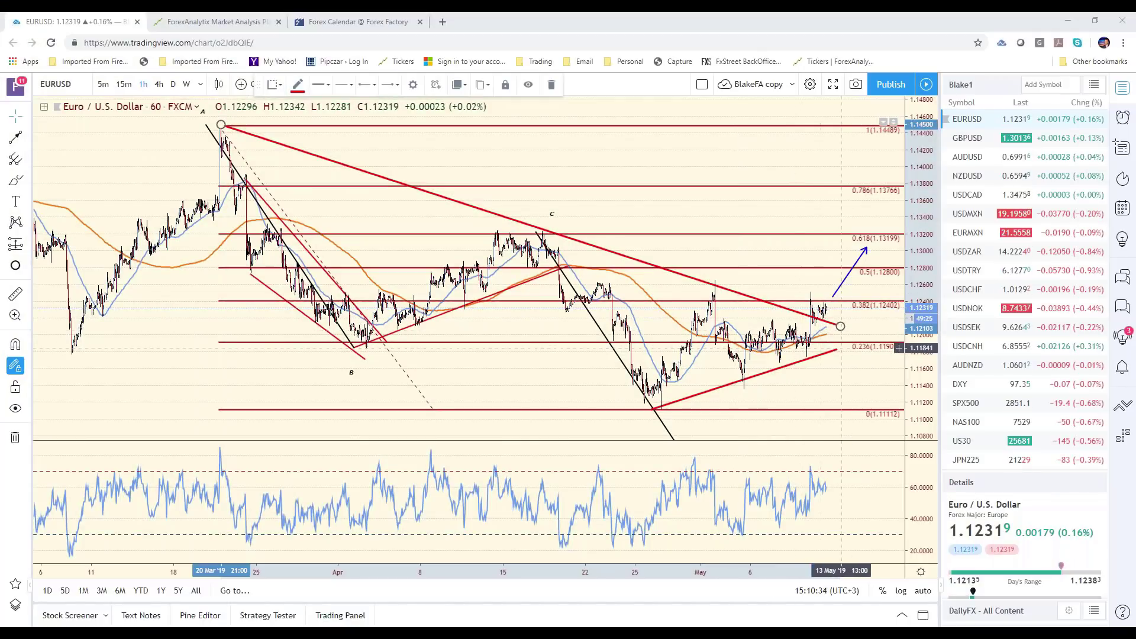
- Zoom the EURUSD chart in and out to inspect its Fibonacci levels and trendlines
scroll(817, 339, "up", 1)
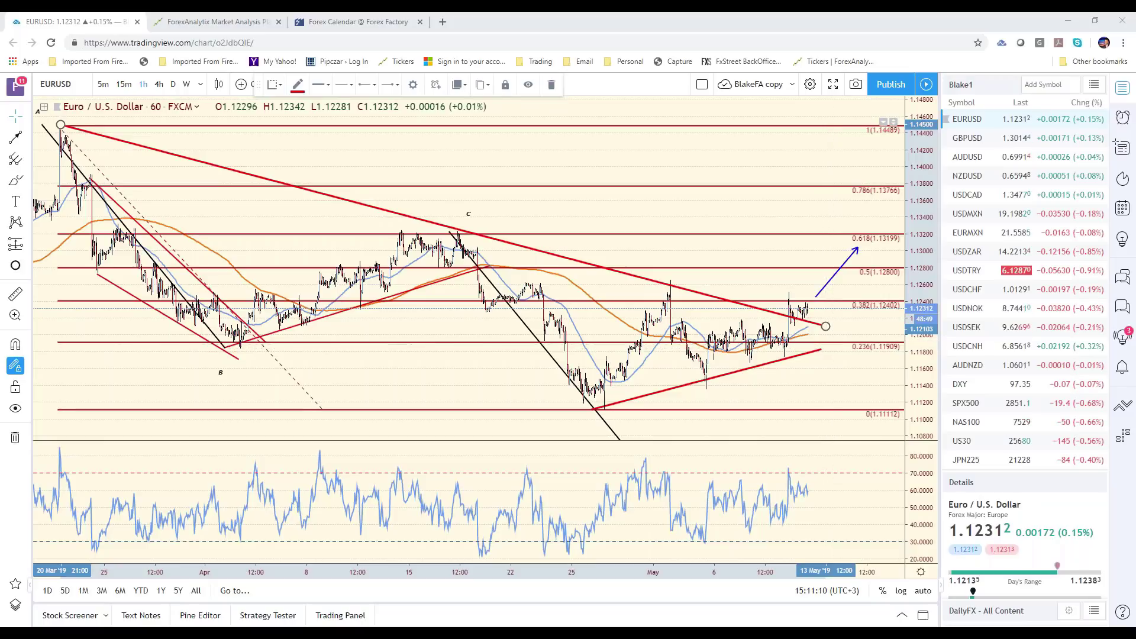
scroll(818, 386, "down", 2)
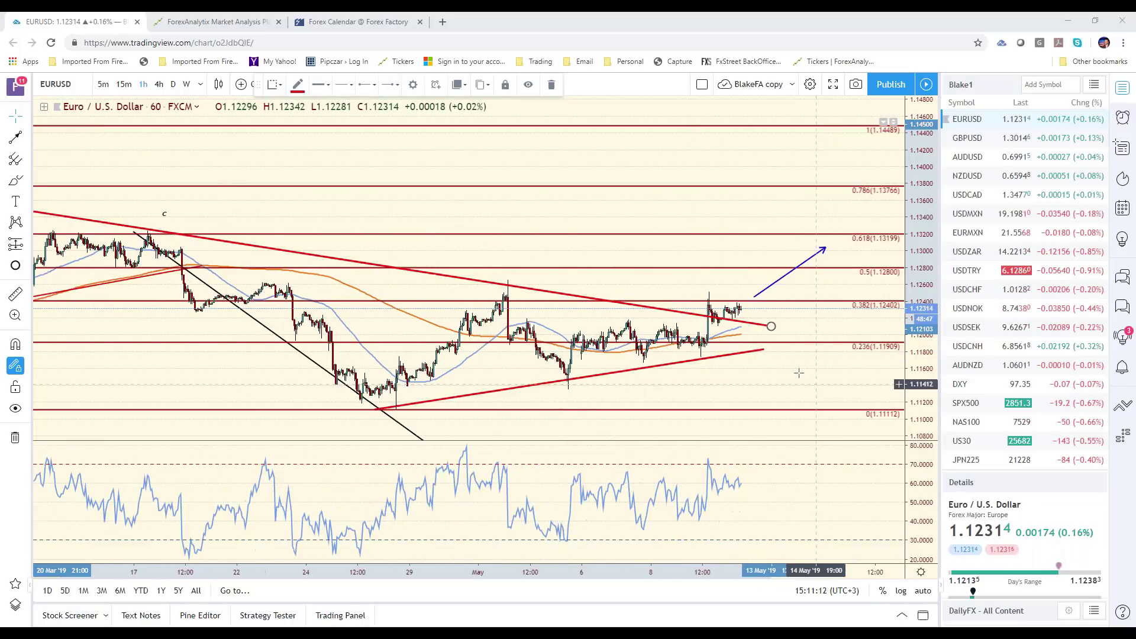
scroll(769, 367, "up", 3)
scroll(450, 207, "down", 1)
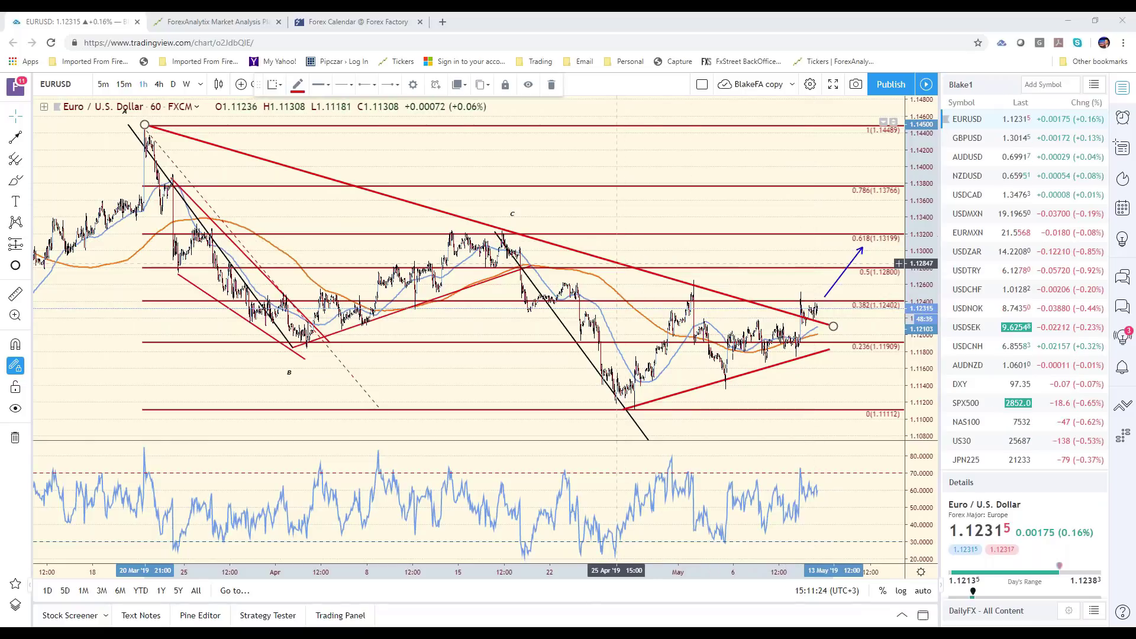
scroll(414, 190, "up", 2)
left_click(159, 84)
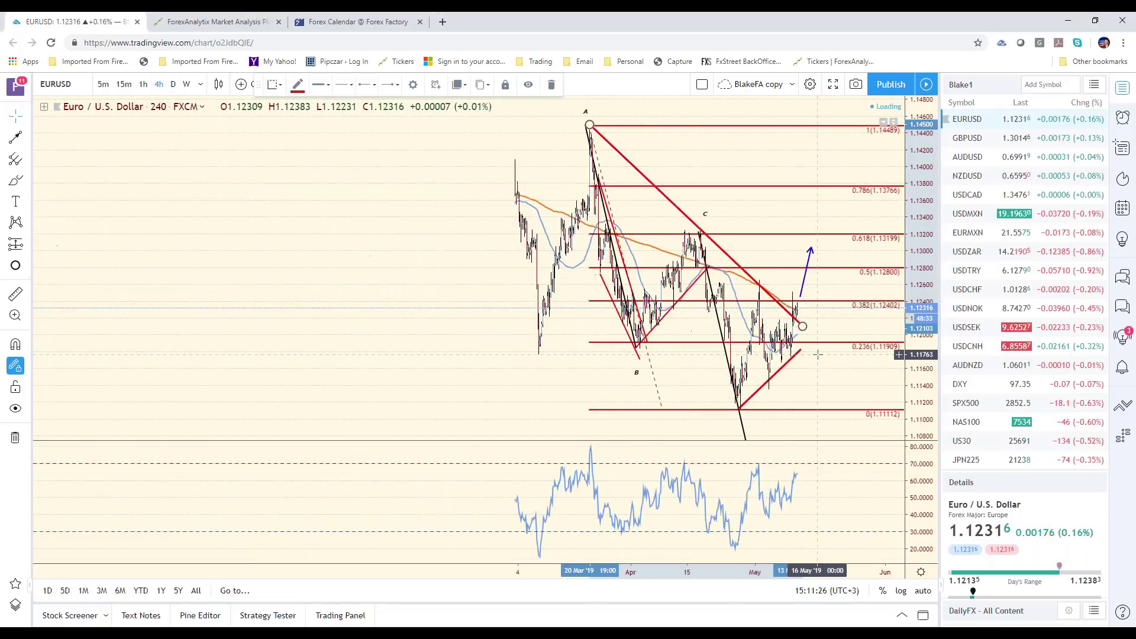
scroll(725, 343, "up", 5)
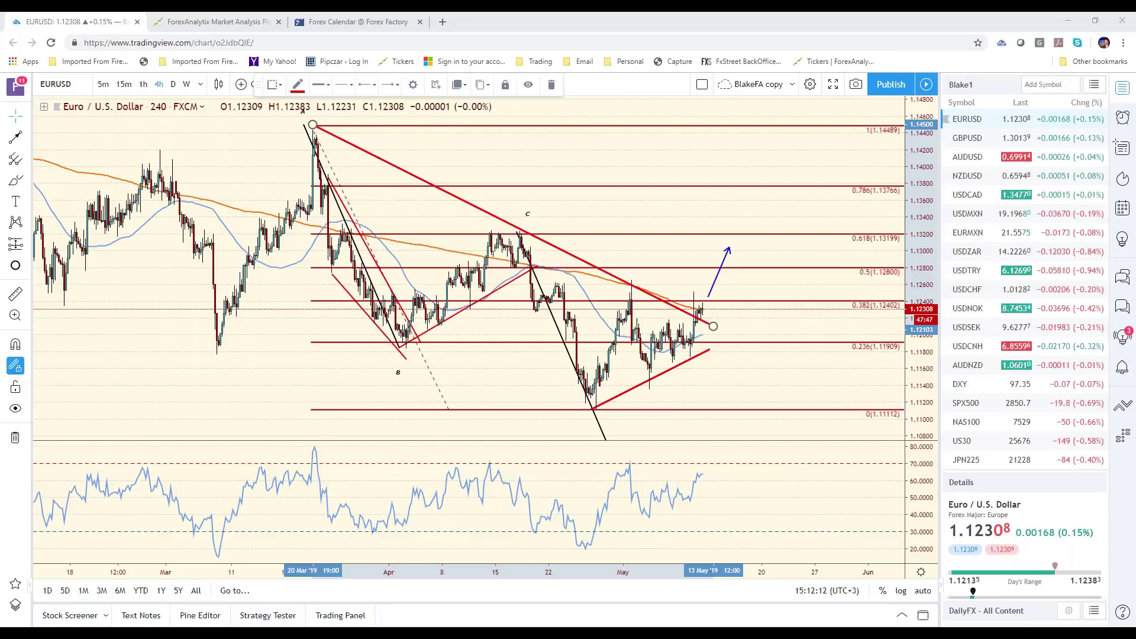
scroll(1010, 381, "down", 5)
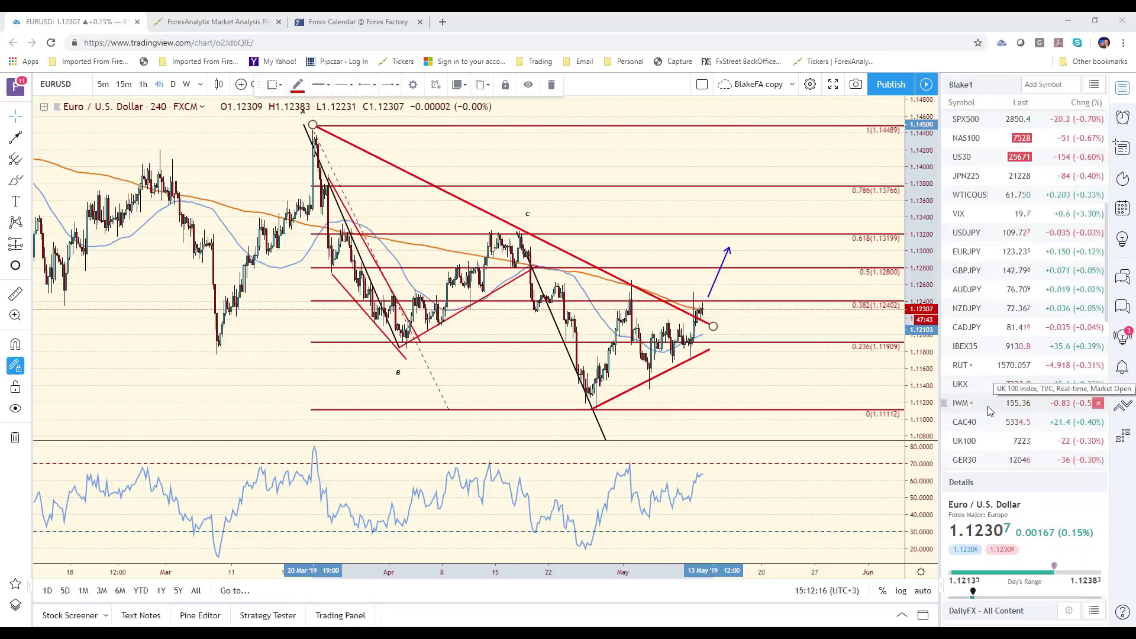
scroll(999, 397, "down", 5)
scroll(991, 397, "down", 8)
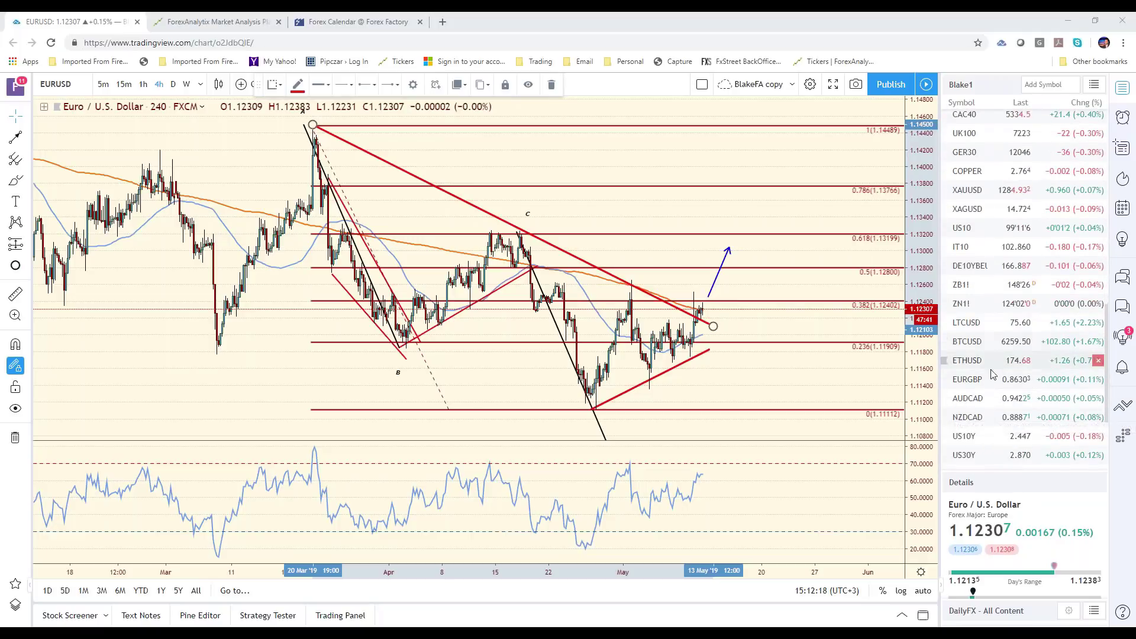
- Flip through the EURAUD, EURNZD, GBPCAD, EURCAD and EURMXN 4-hour charts, zooming as needed
left_click(970, 332)
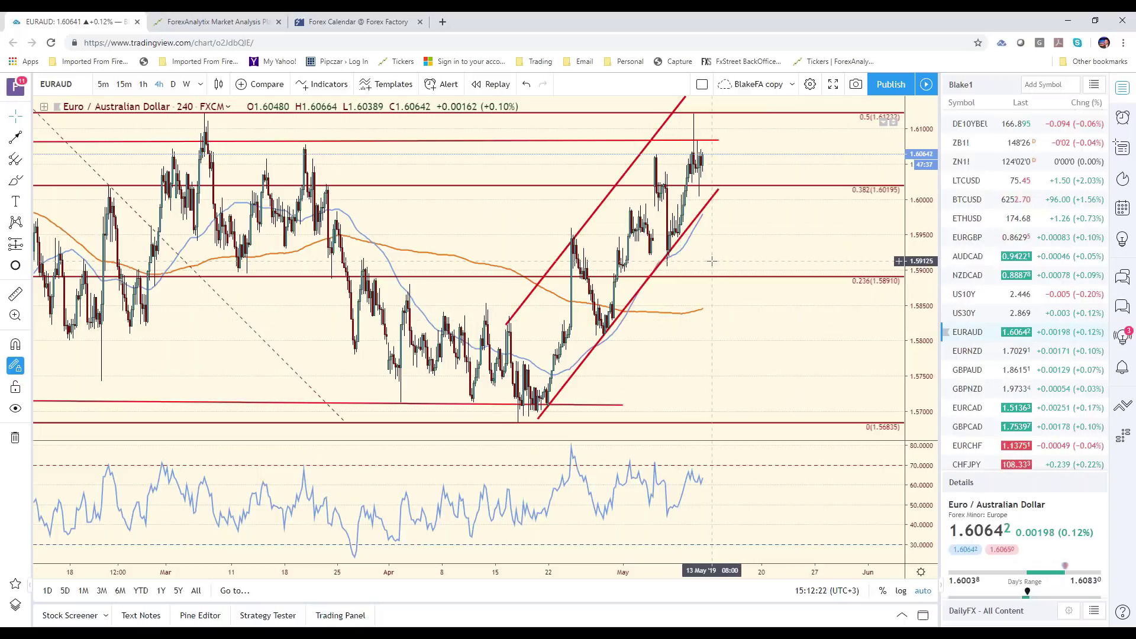
scroll(712, 263, "down", 6)
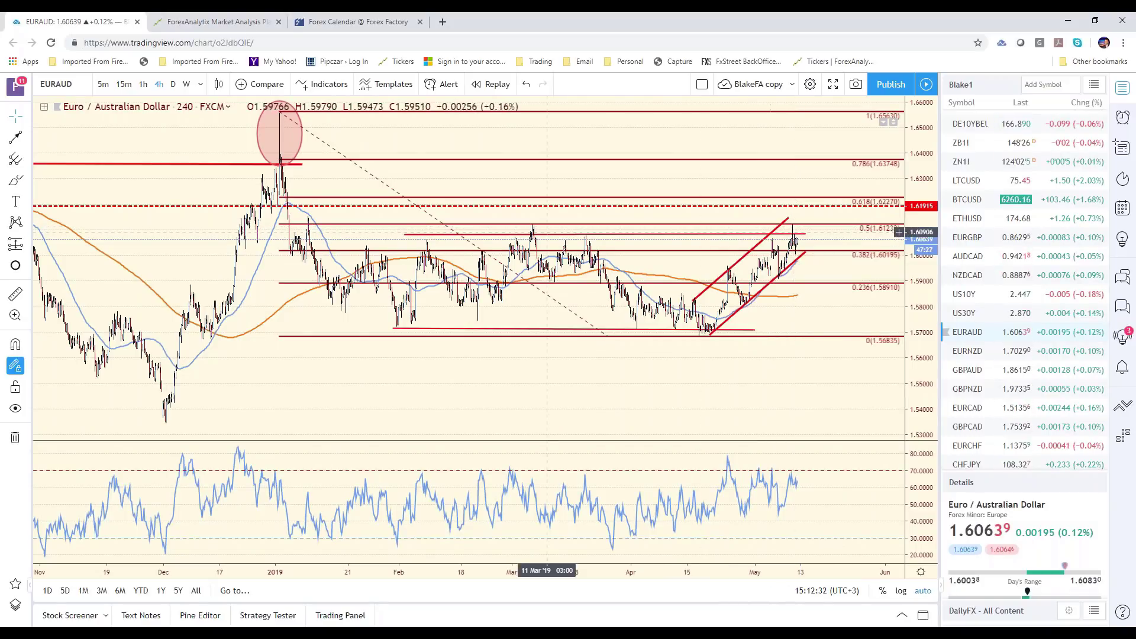
left_click(1004, 350)
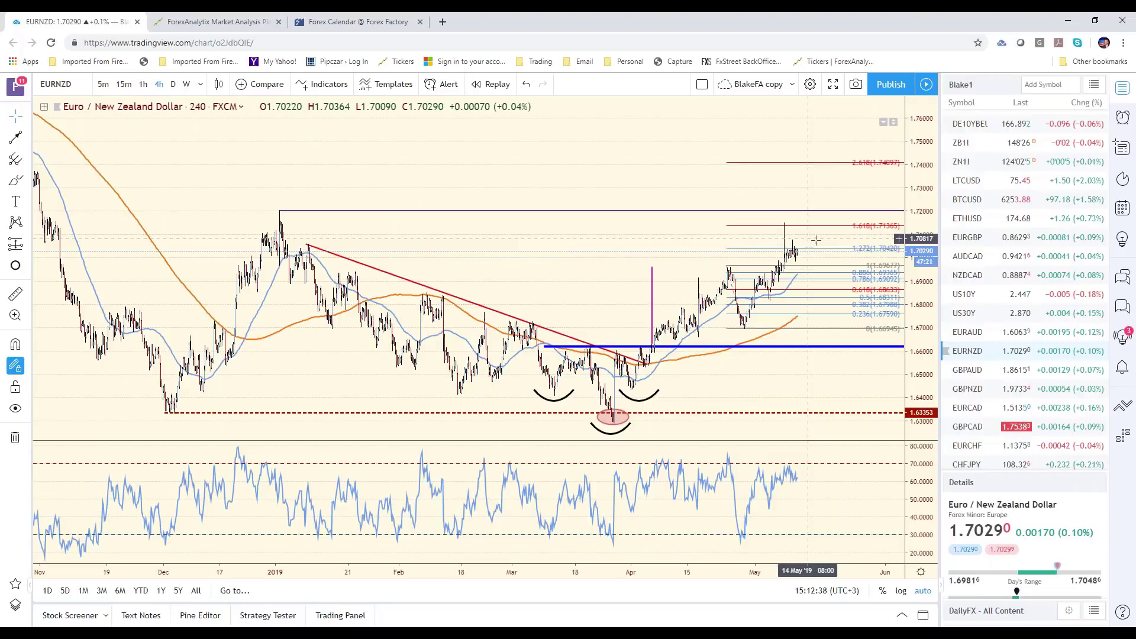
left_click(983, 427)
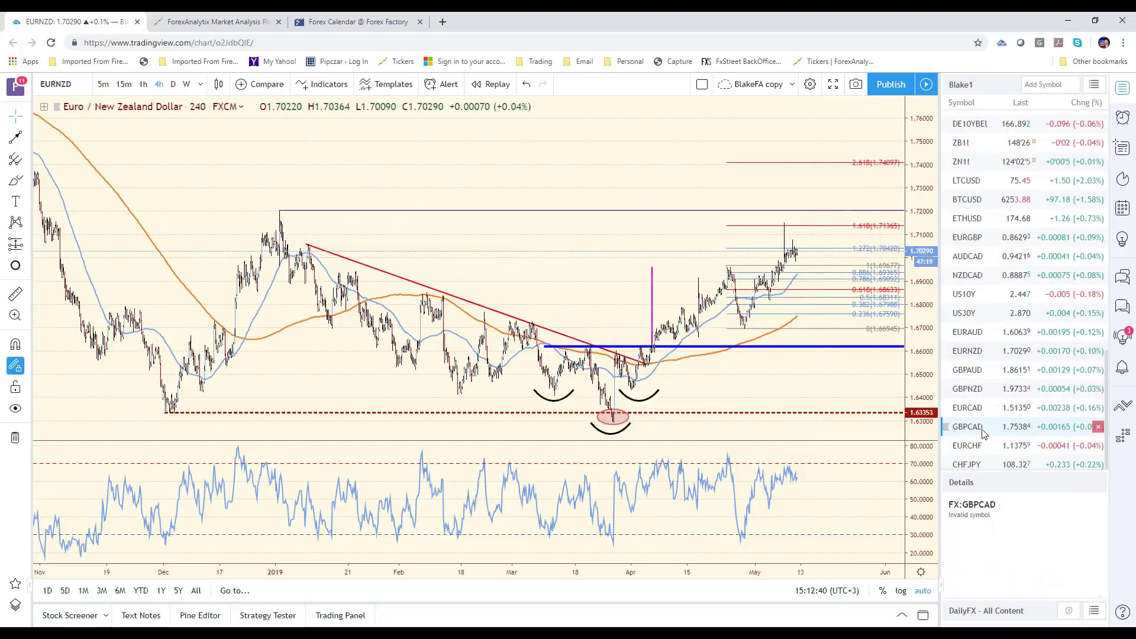
left_click(956, 407)
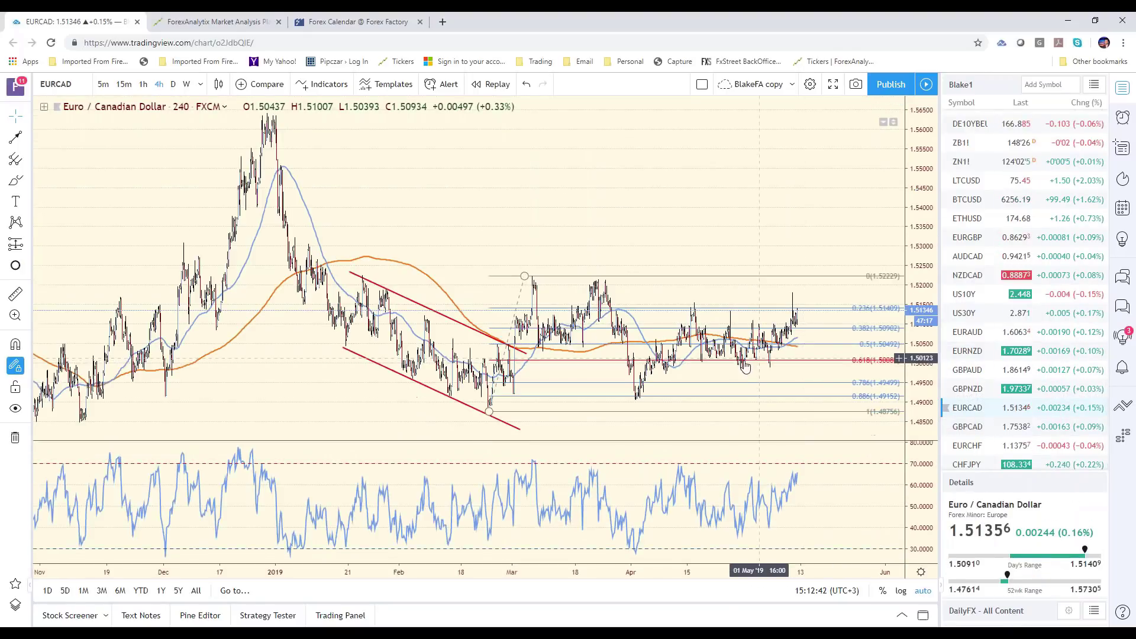
scroll(720, 254, "up", 5)
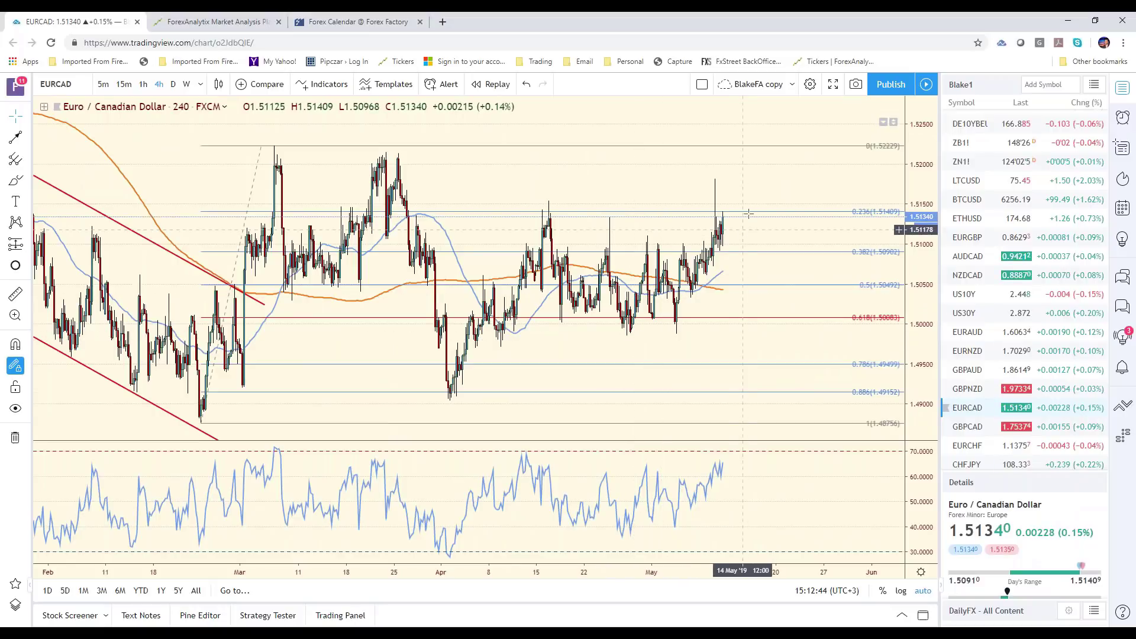
scroll(1075, 372, "down", 1)
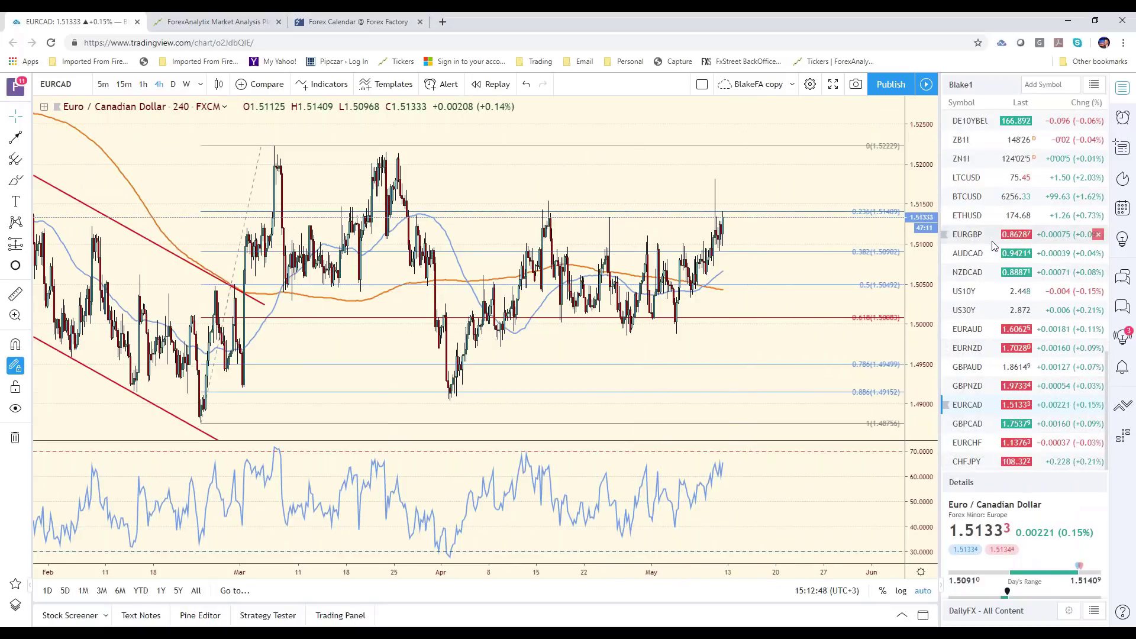
scroll(1018, 420, "up", 8)
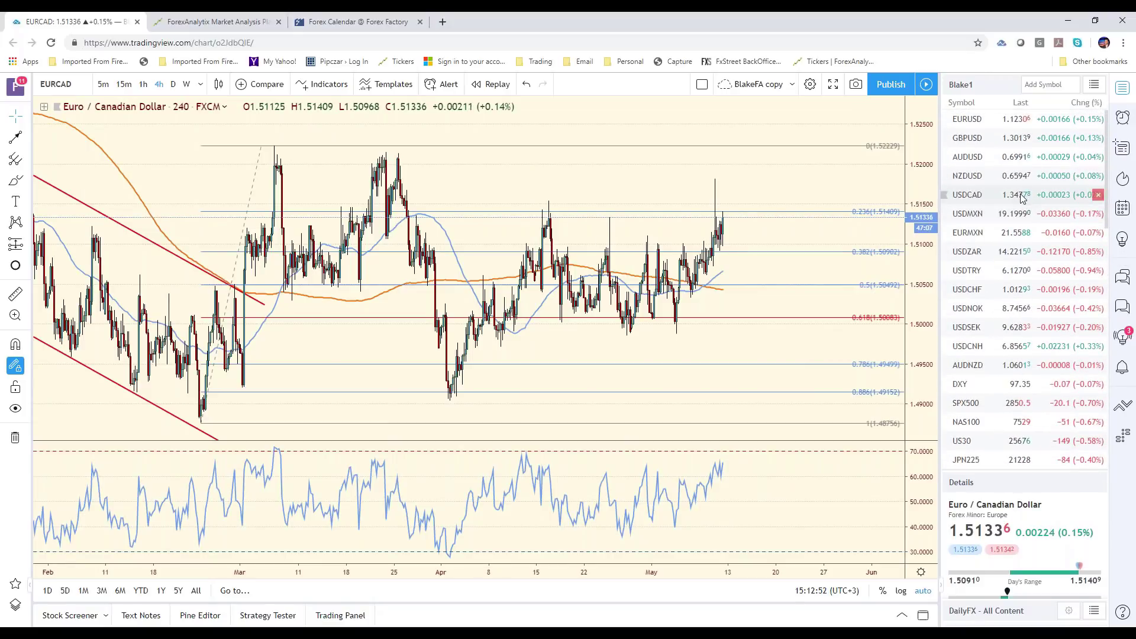
left_click(1006, 233)
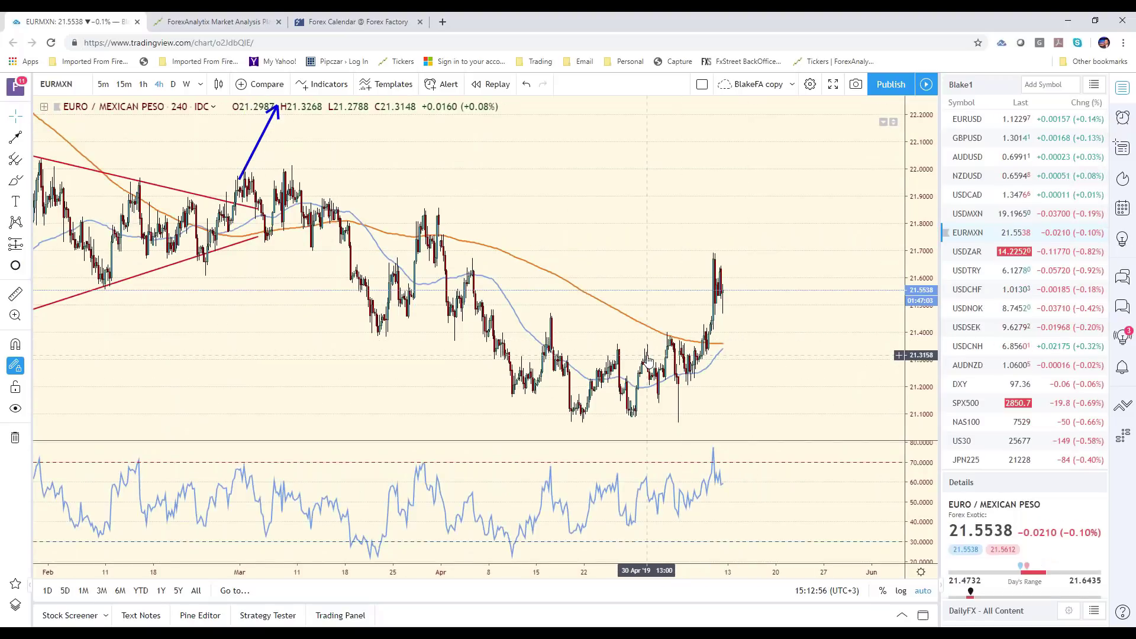
- Zoom out on the EURMXN chart, then switch to the USDMXN 4-hour chart
scroll(647, 358, "down", 6)
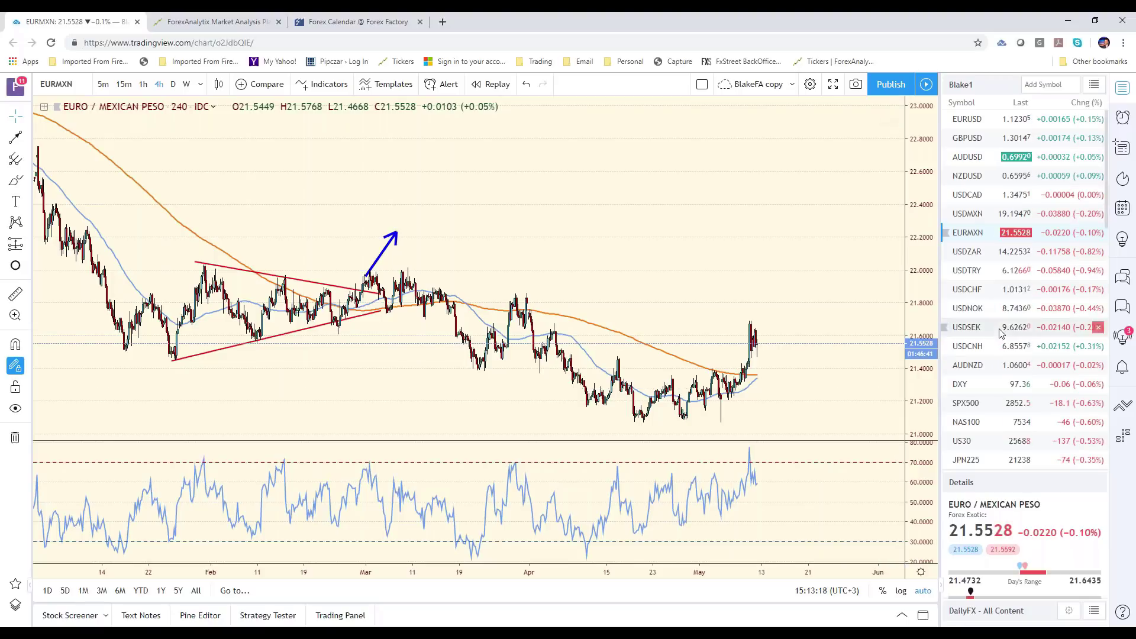
left_click(1016, 213)
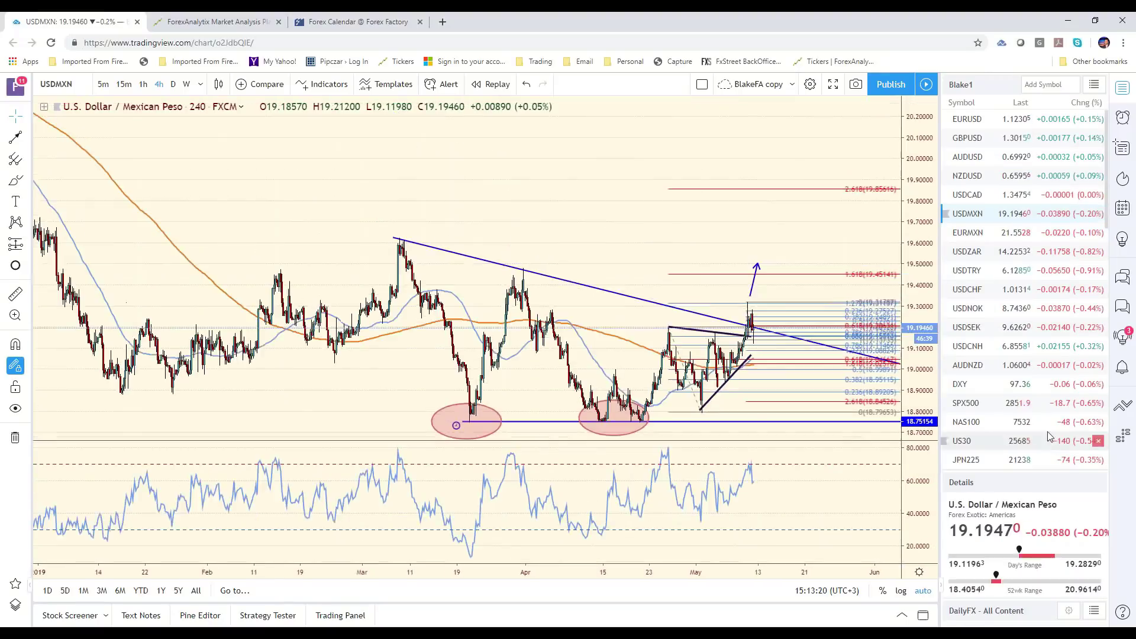
scroll(831, 402, "up", 3)
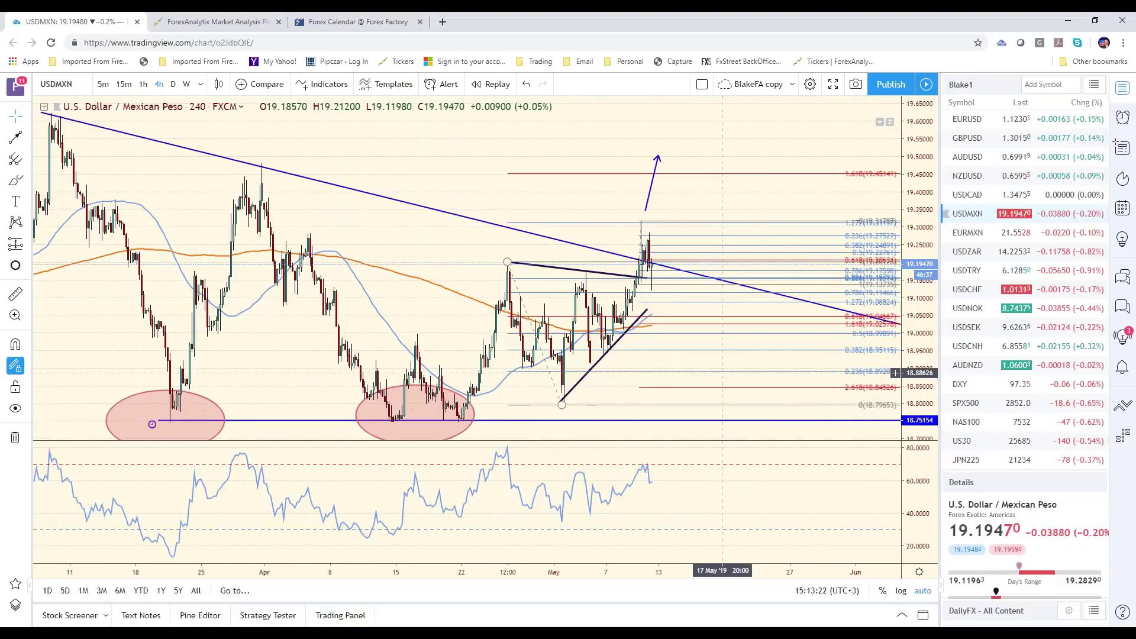
scroll(695, 290, "down", 3)
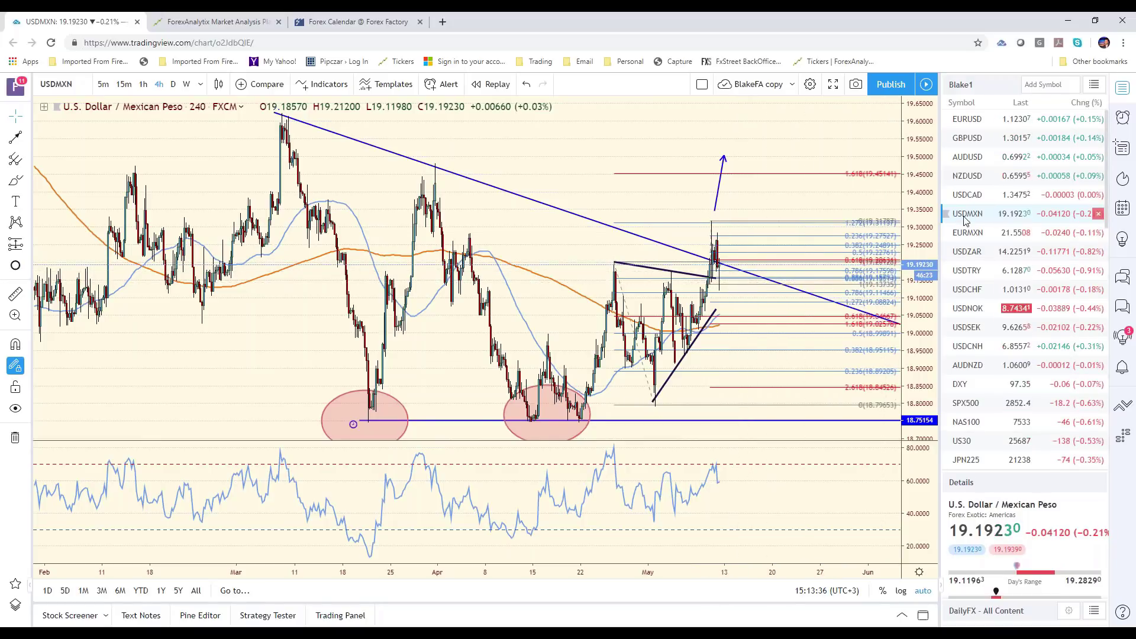
- Glance at the USDZAR chart, then open the USDTRY 4-hour chart
left_click(976, 253)
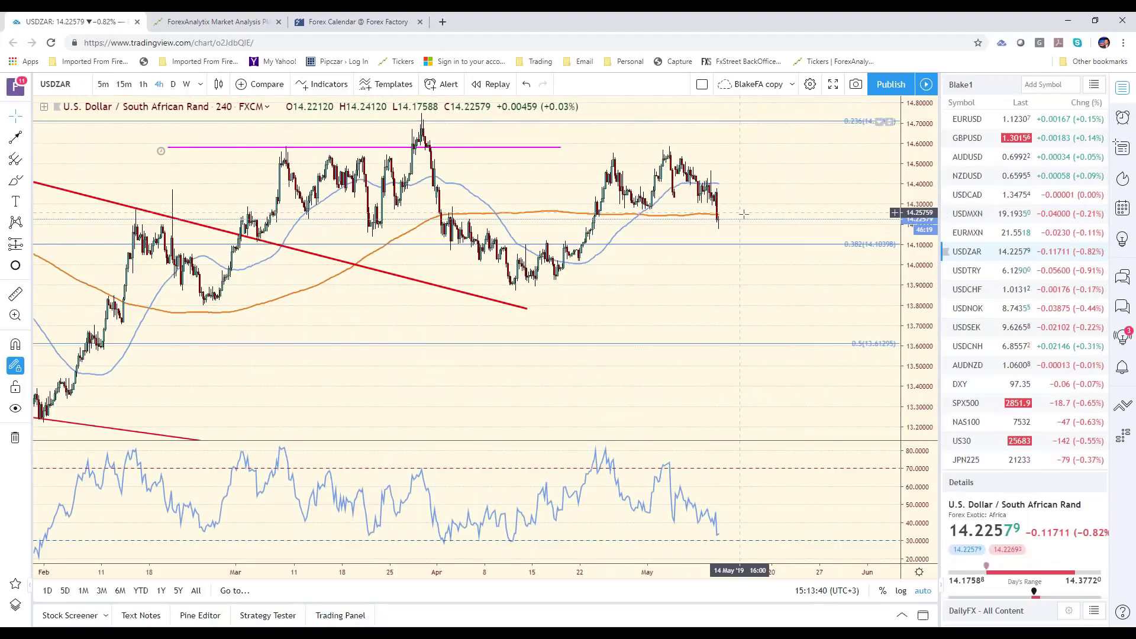
left_click(976, 270)
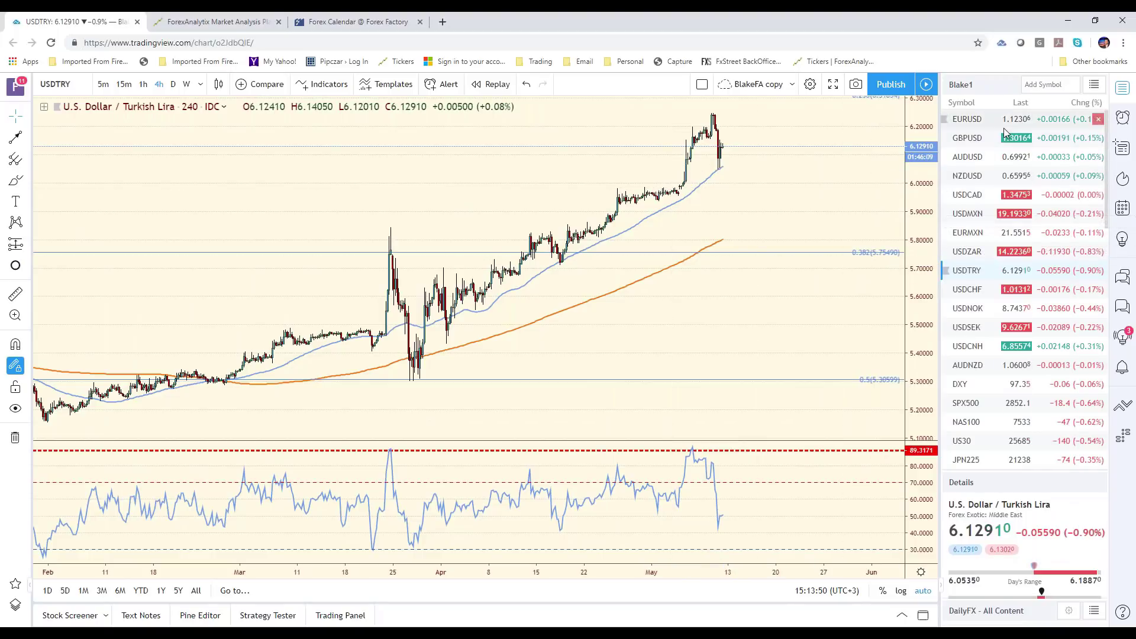
- Pick GBPUSD from the watchlist to show its 4-hour chart near 1.30192, above the 0.618 support
left_click(1003, 144)
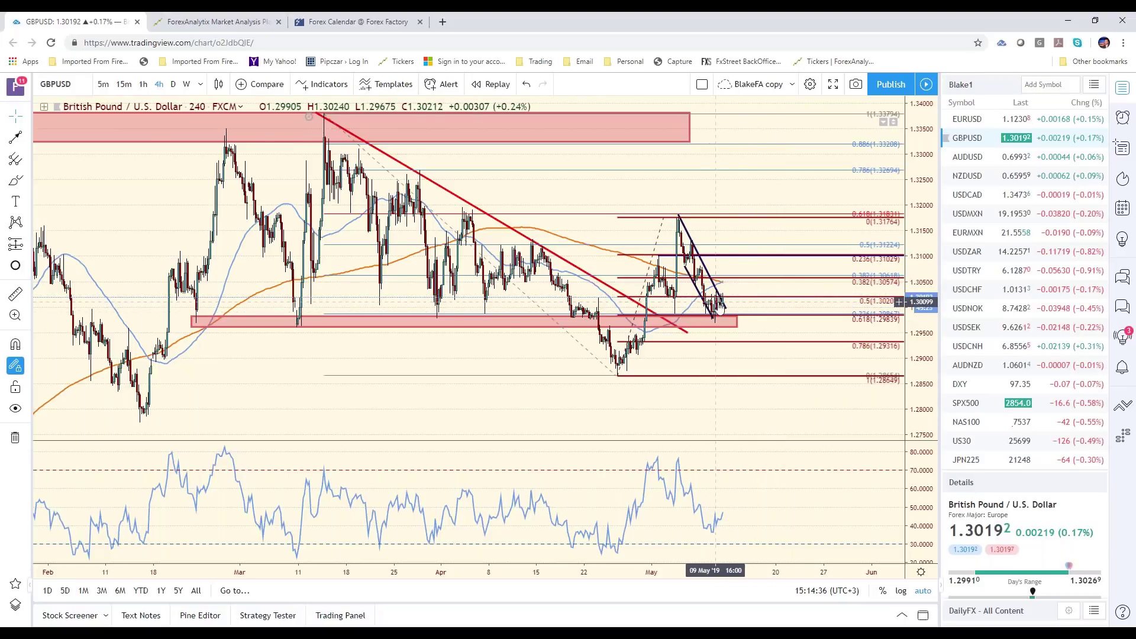
- Switch from GBPUSD to the USDJPY 4-hour chart, trading around 109.755
scroll(717, 302, "up", 5)
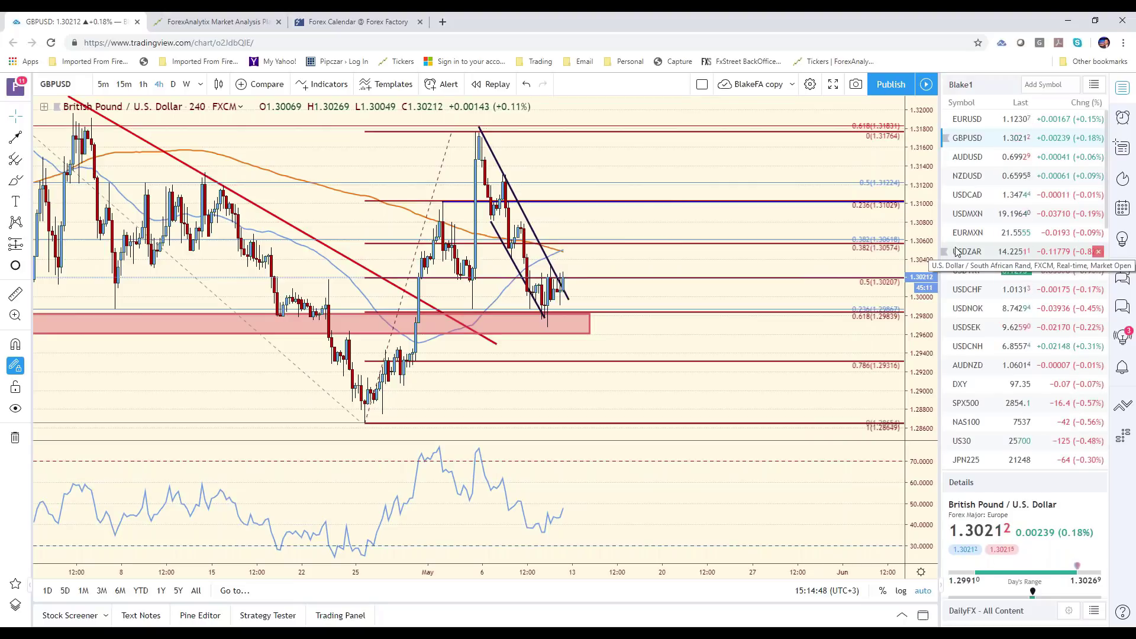
scroll(1004, 437, "down", 2)
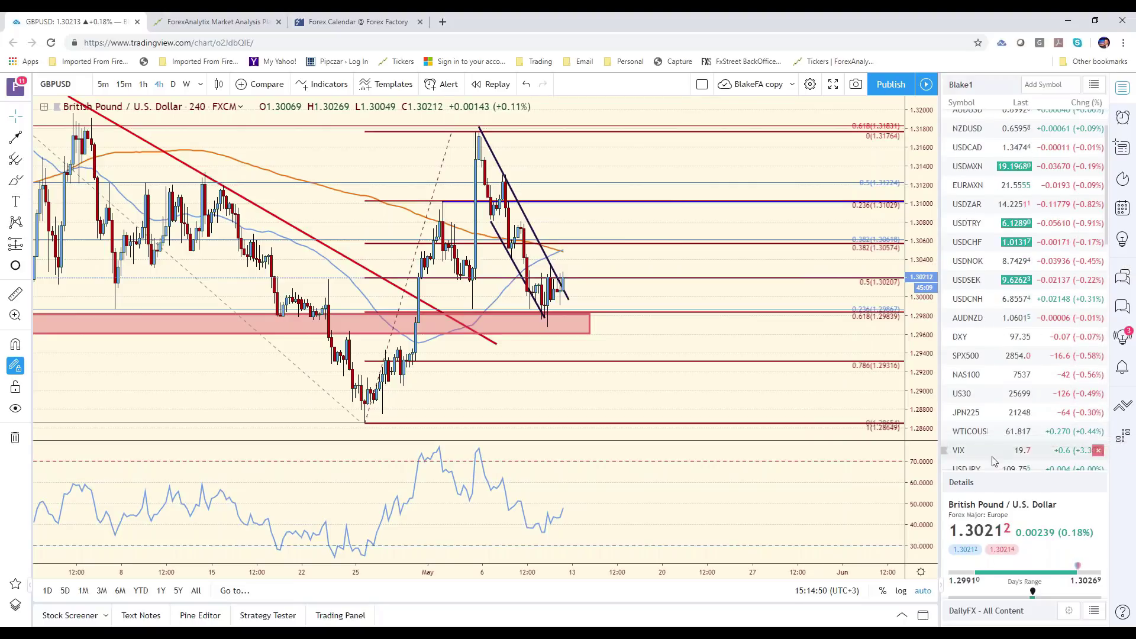
left_click(992, 468)
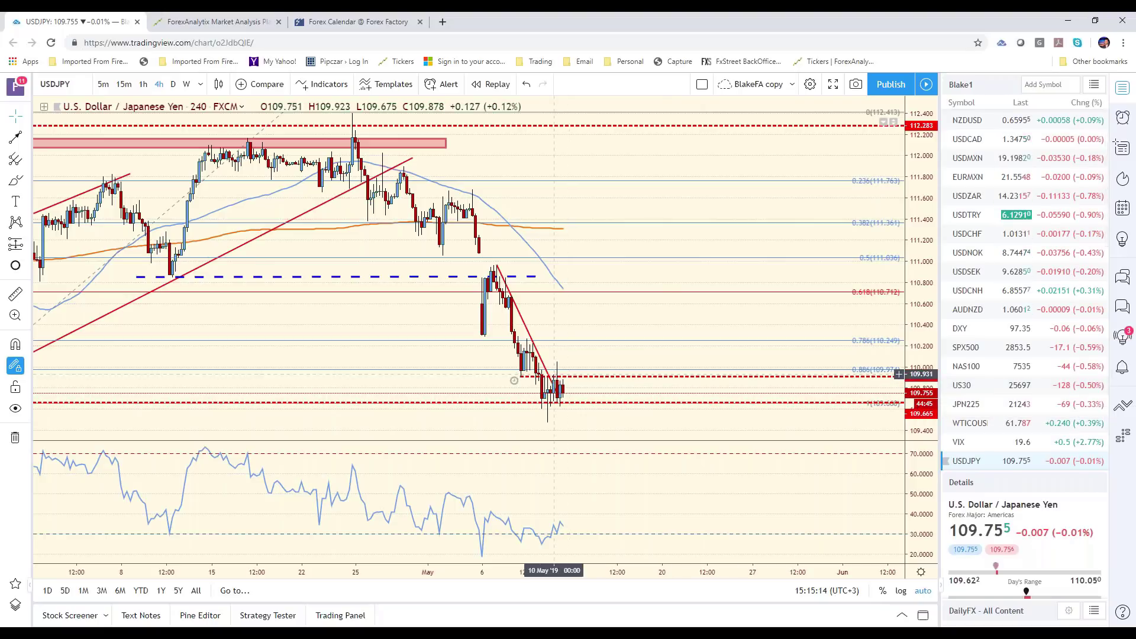
- Put USDJPY on daily candles with the earlier March price action in view
scroll(681, 316, "down", 3)
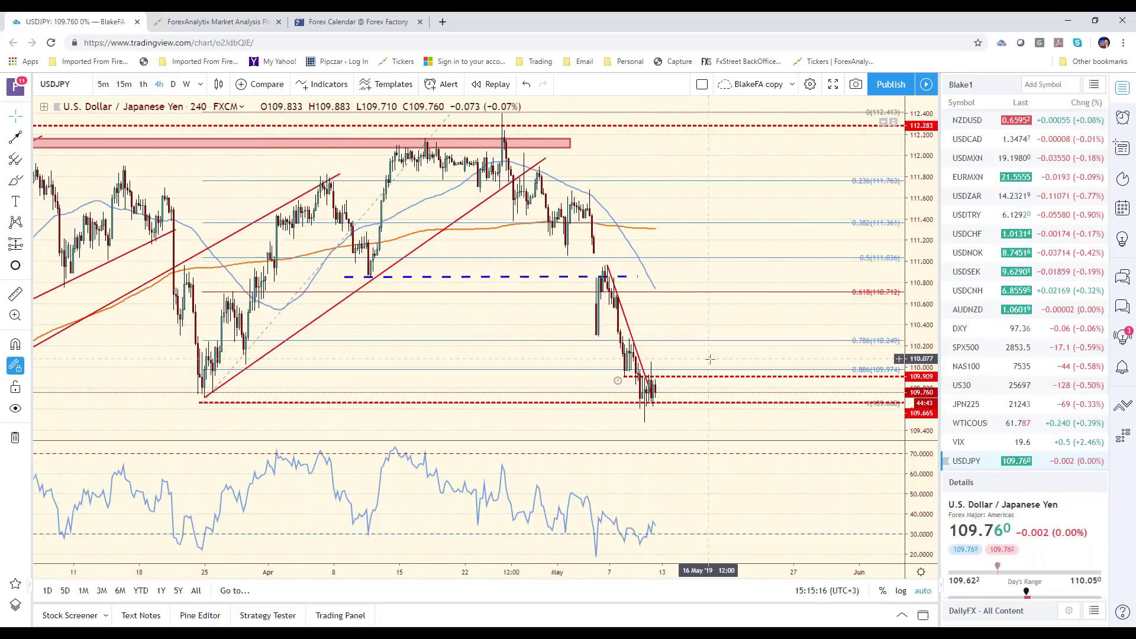
left_click_drag(451, 314, 567, 302)
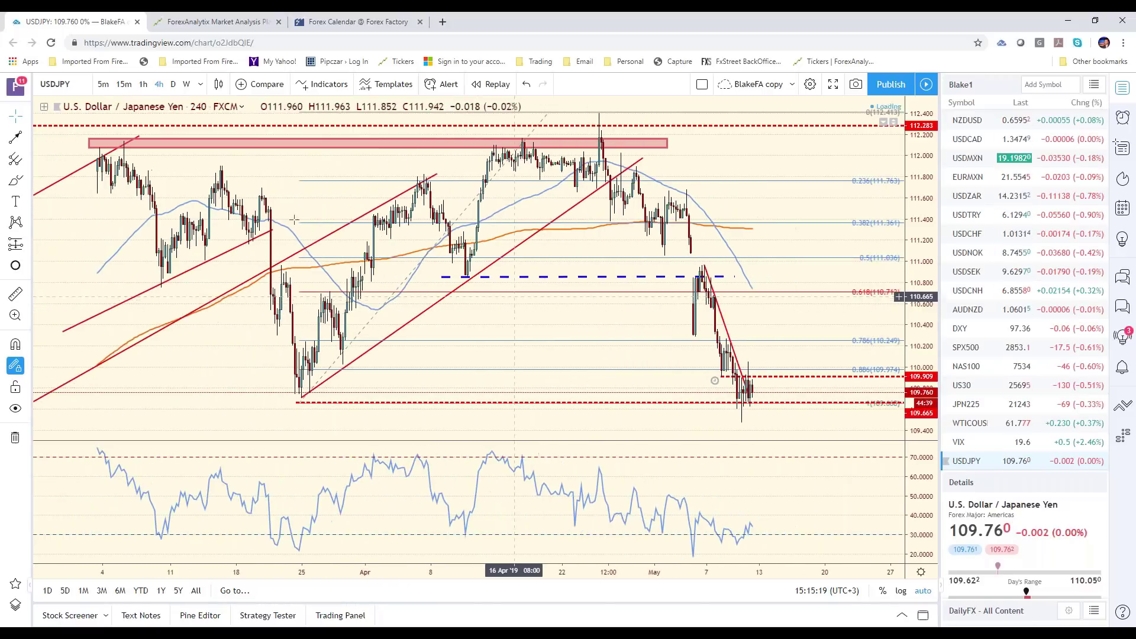
left_click(173, 85)
scroll(739, 308, "up", 3)
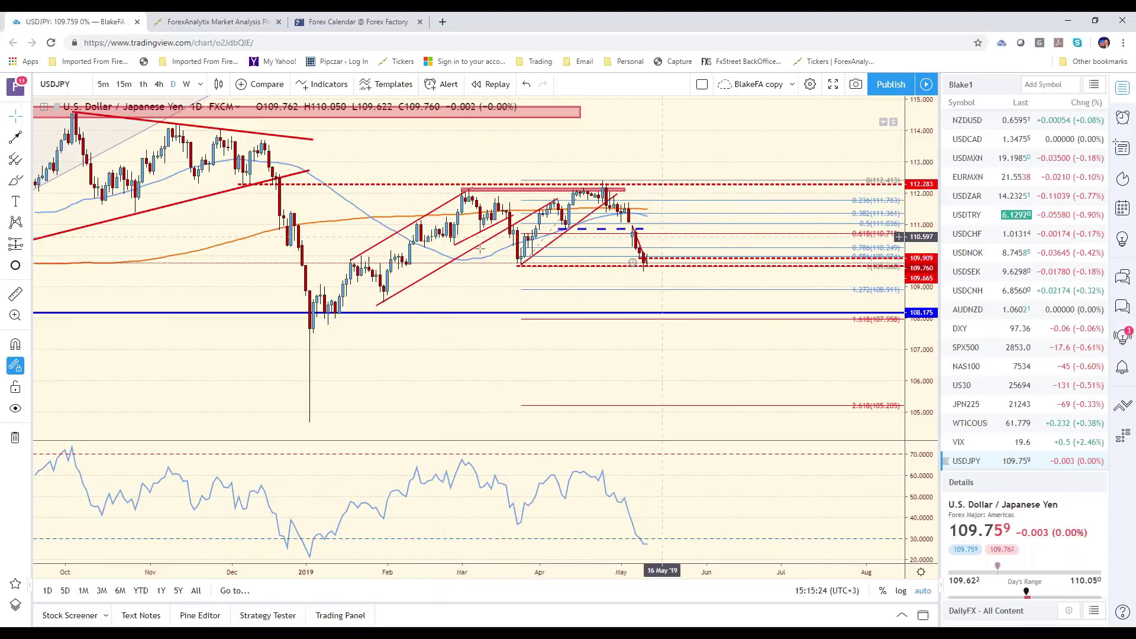
- Delete the red dashed line near 109.909 and switch USDJPY to 1-hour candles
left_click(672, 267)
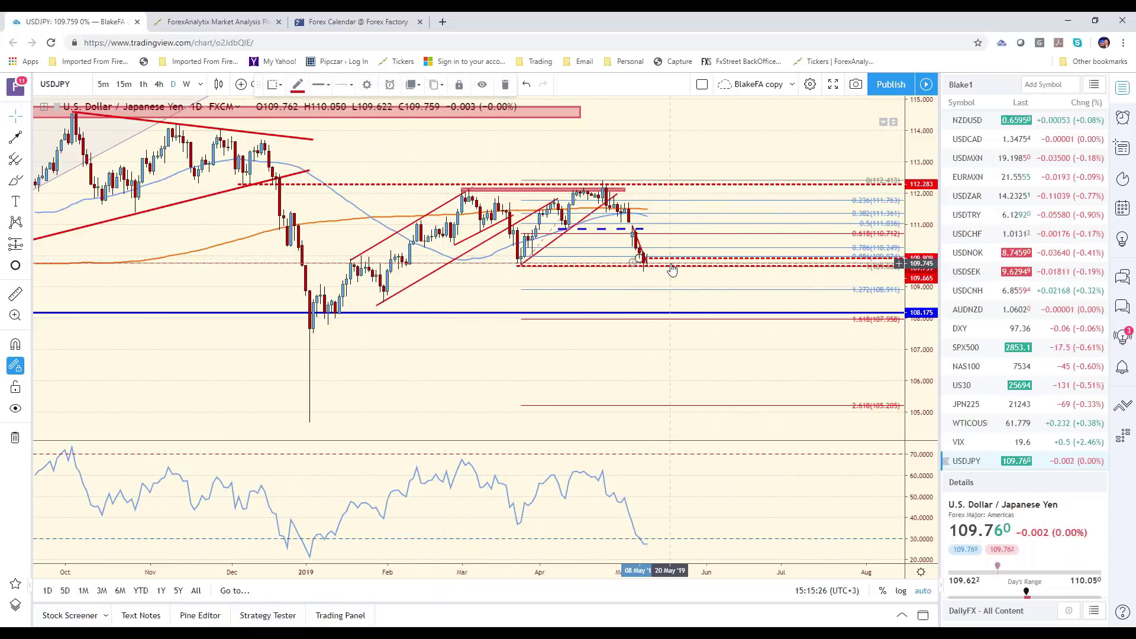
key("Delete")
left_click(650, 399)
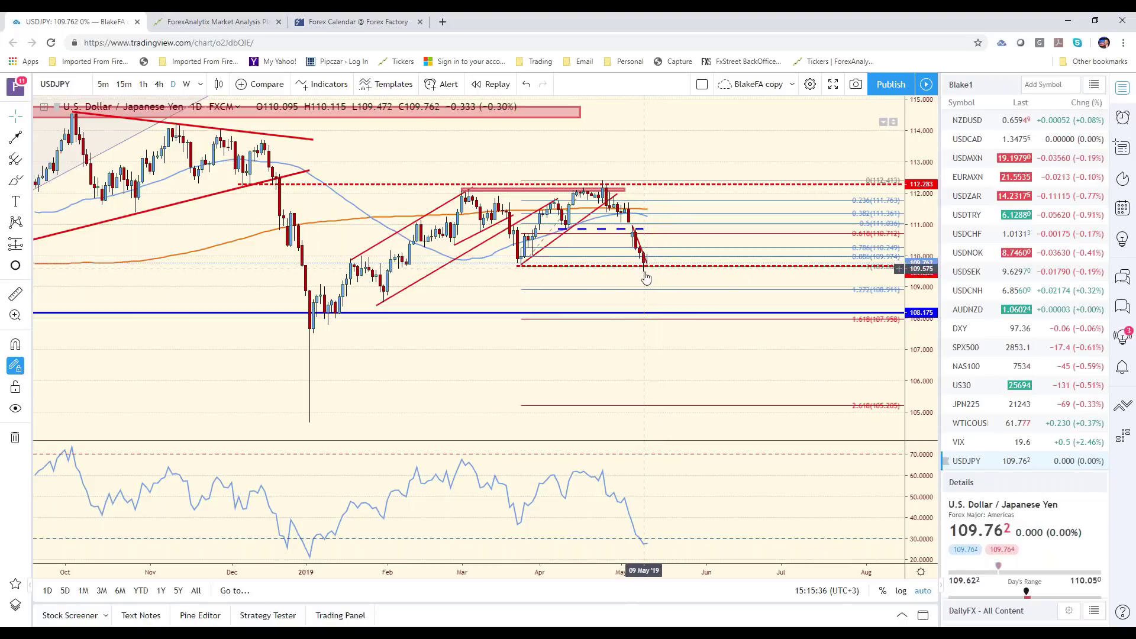
left_click(143, 84)
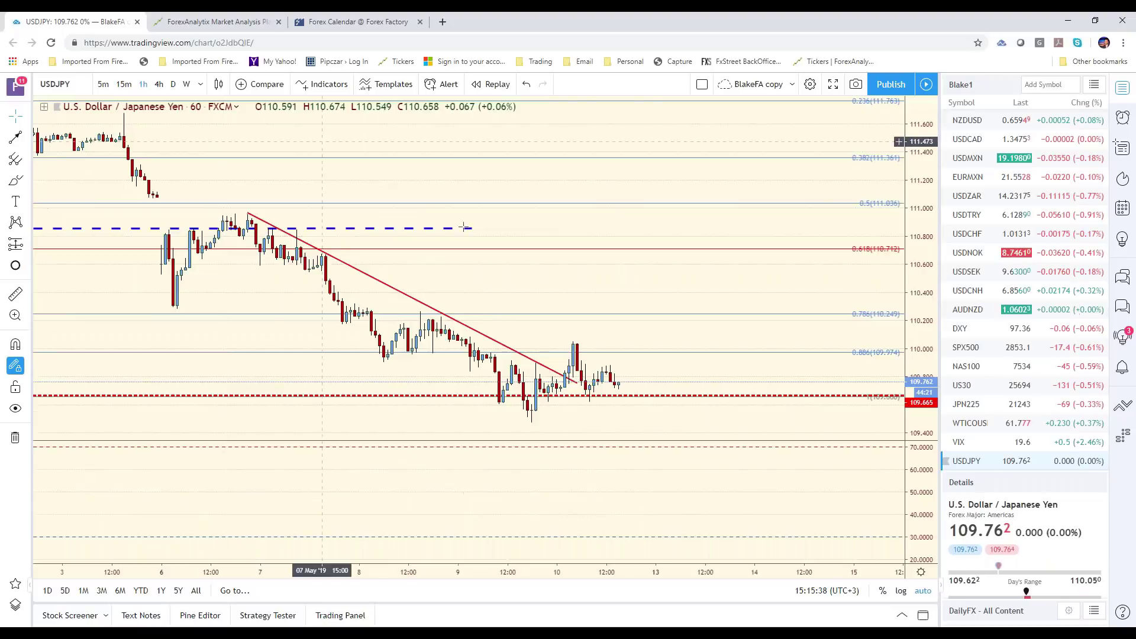
- Delete the red descending trendline over early May on USDJPY 1h, then zoom out
scroll(656, 364, "down", 4)
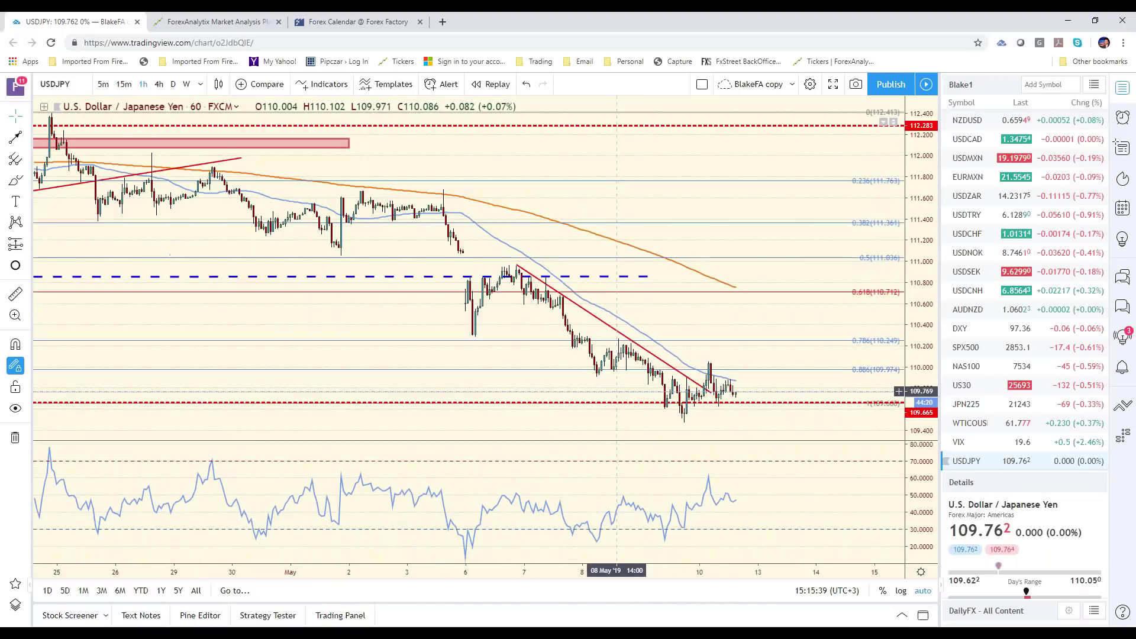
left_click(662, 361)
key("Delete")
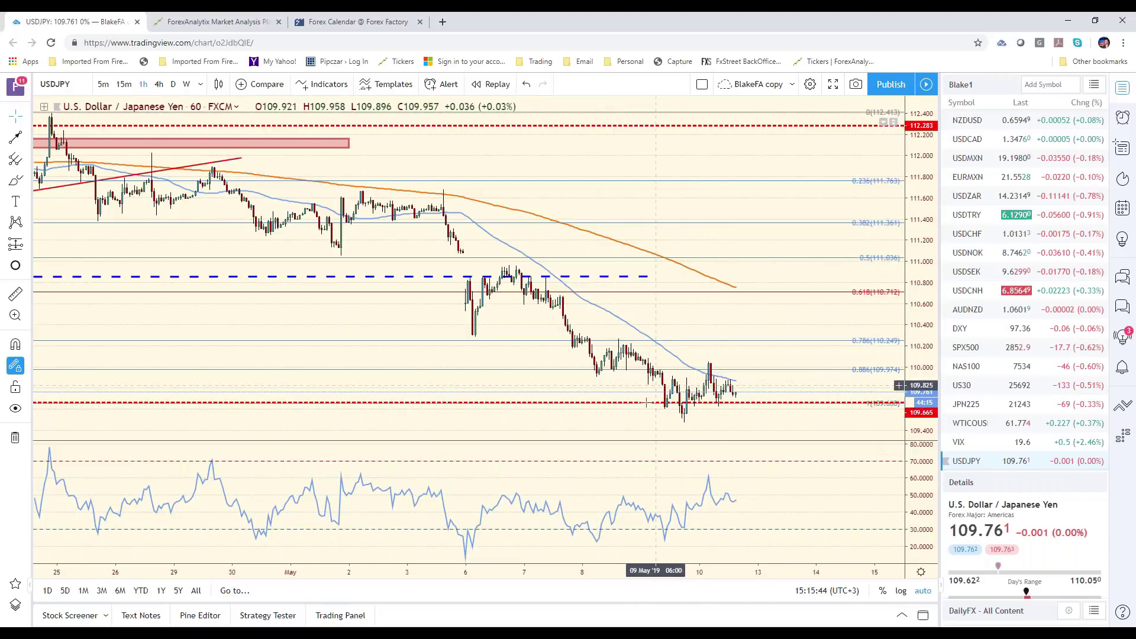
scroll(769, 417, "down", 3)
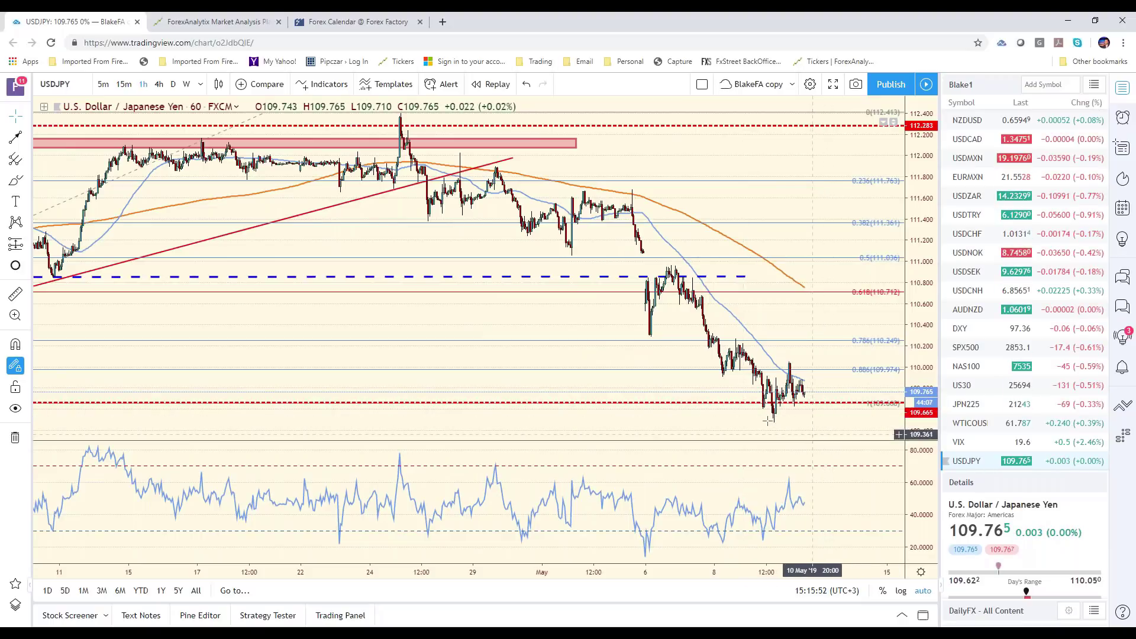
scroll(829, 411, "down", 4)
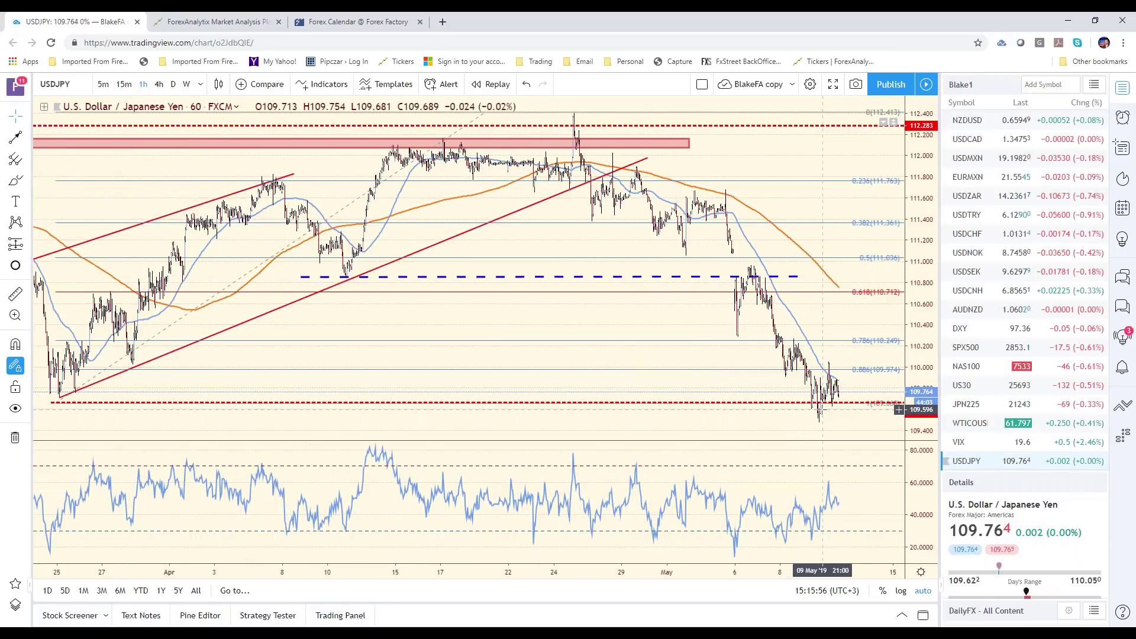
scroll(822, 408, "up", 1)
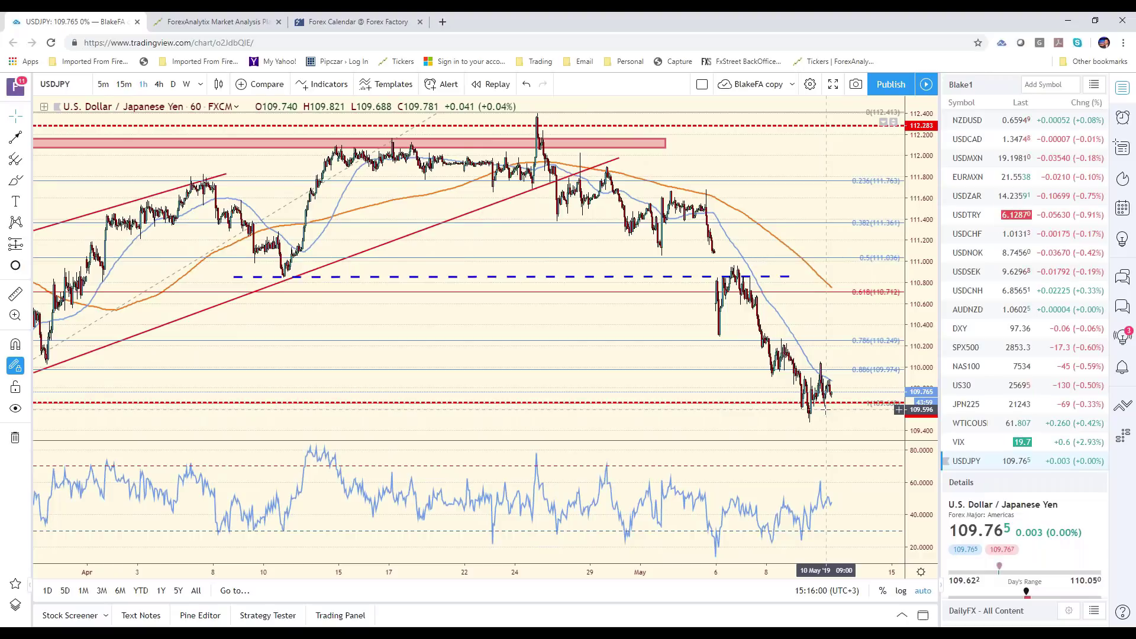
scroll(825, 408, "down", 2)
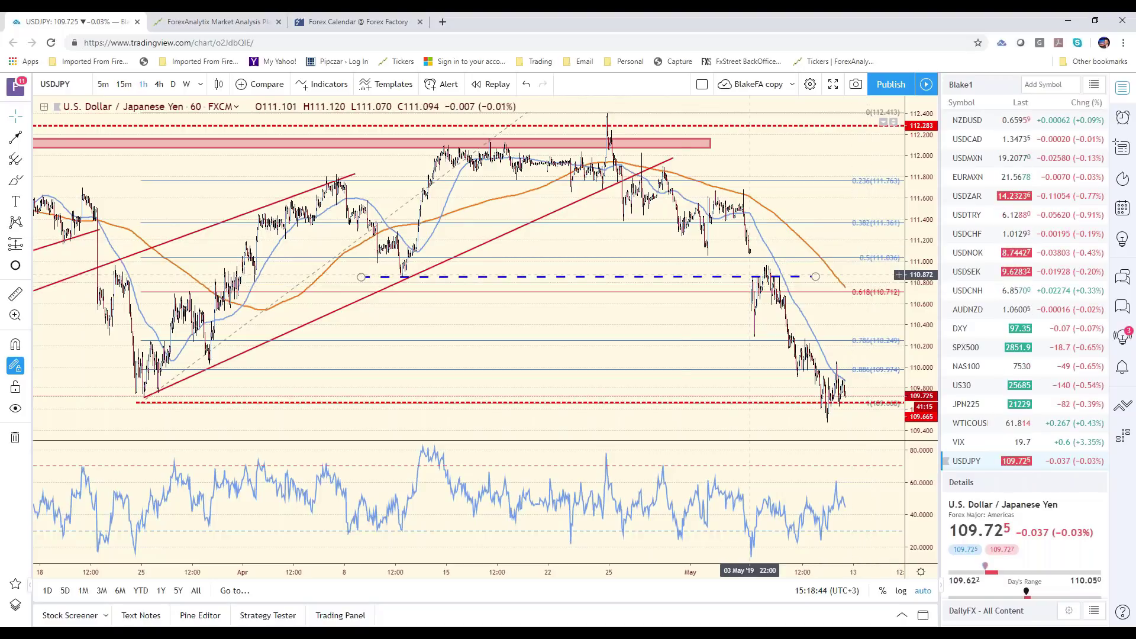
left_click(685, 276)
left_click_drag(685, 277, 717, 276)
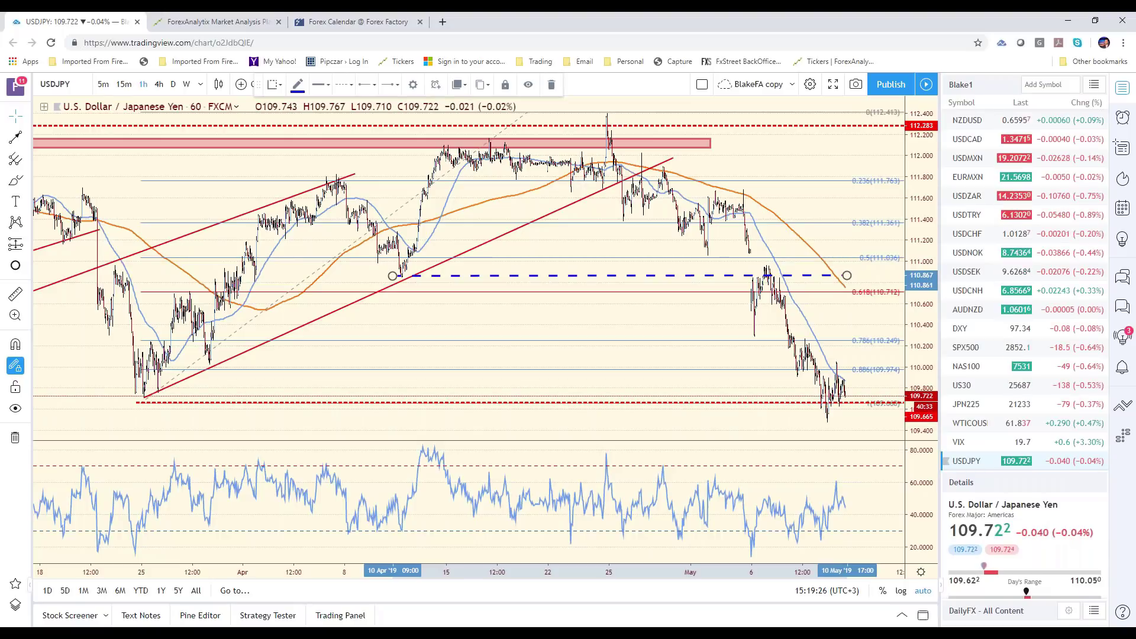
scroll(1028, 142, "up", 2)
left_click(1026, 120)
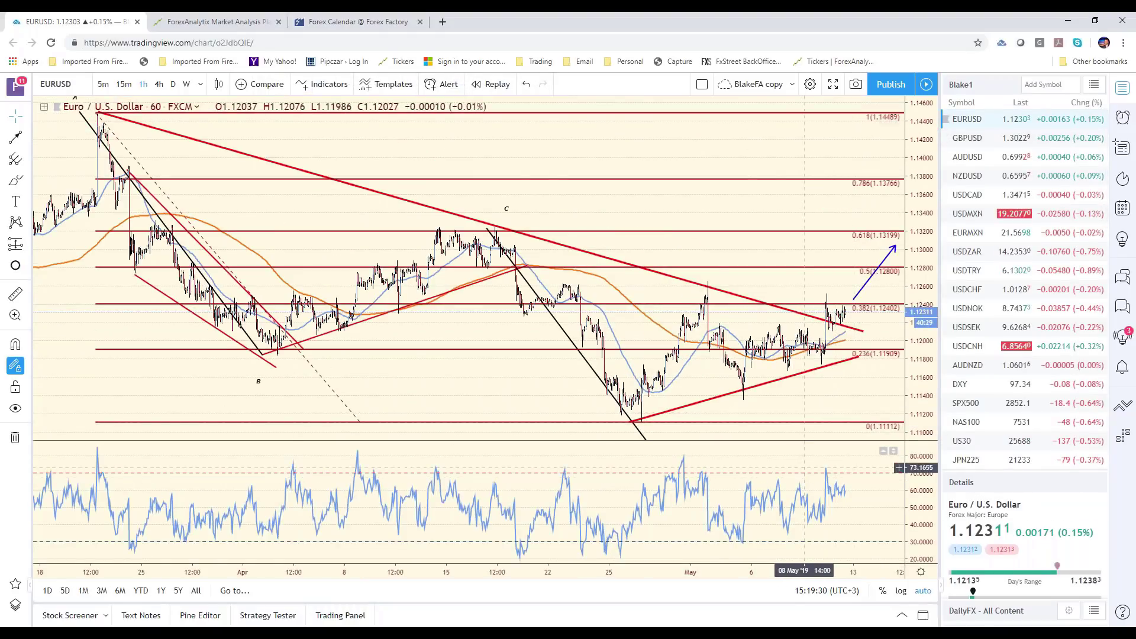
left_click(670, 411)
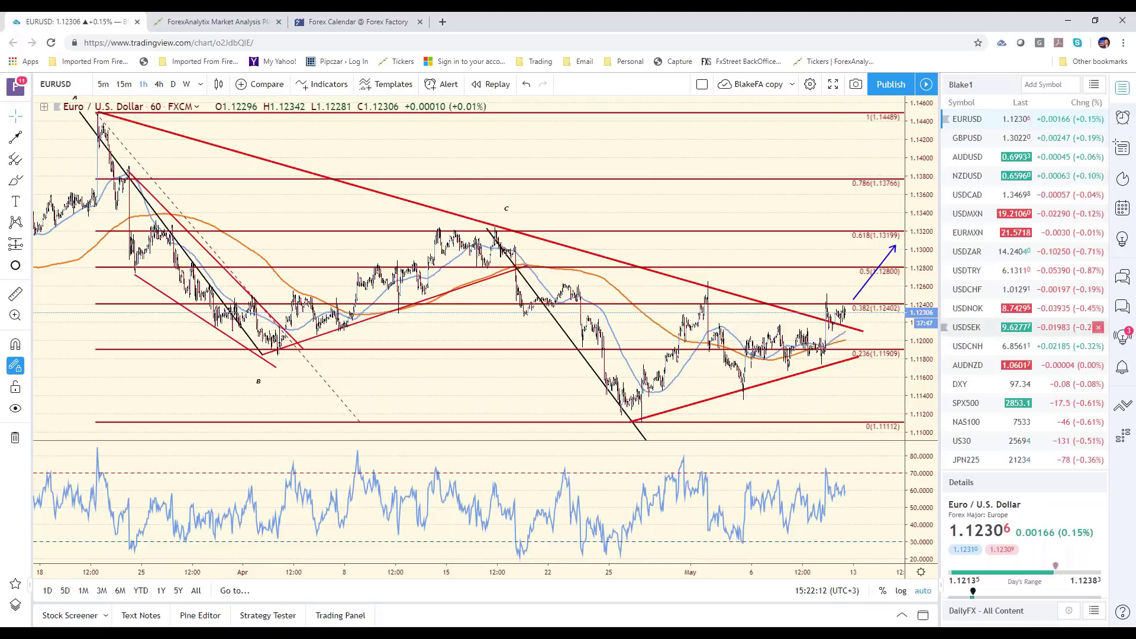
scroll(834, 326, "up", 5)
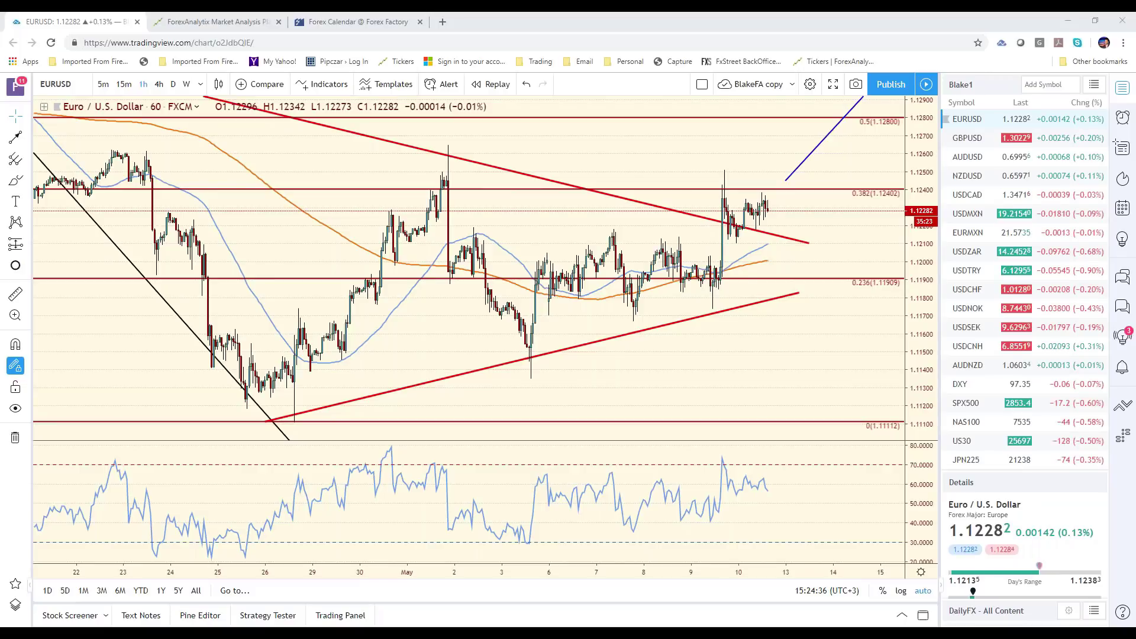
scroll(668, 283, "down", 3)
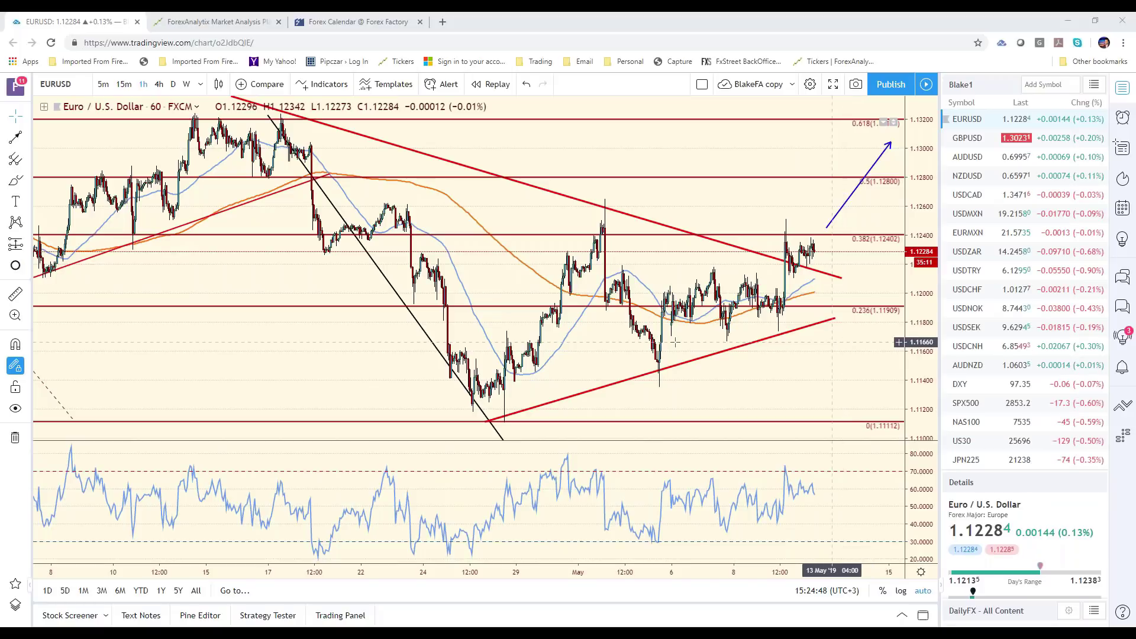
scroll(523, 349, "down", 2)
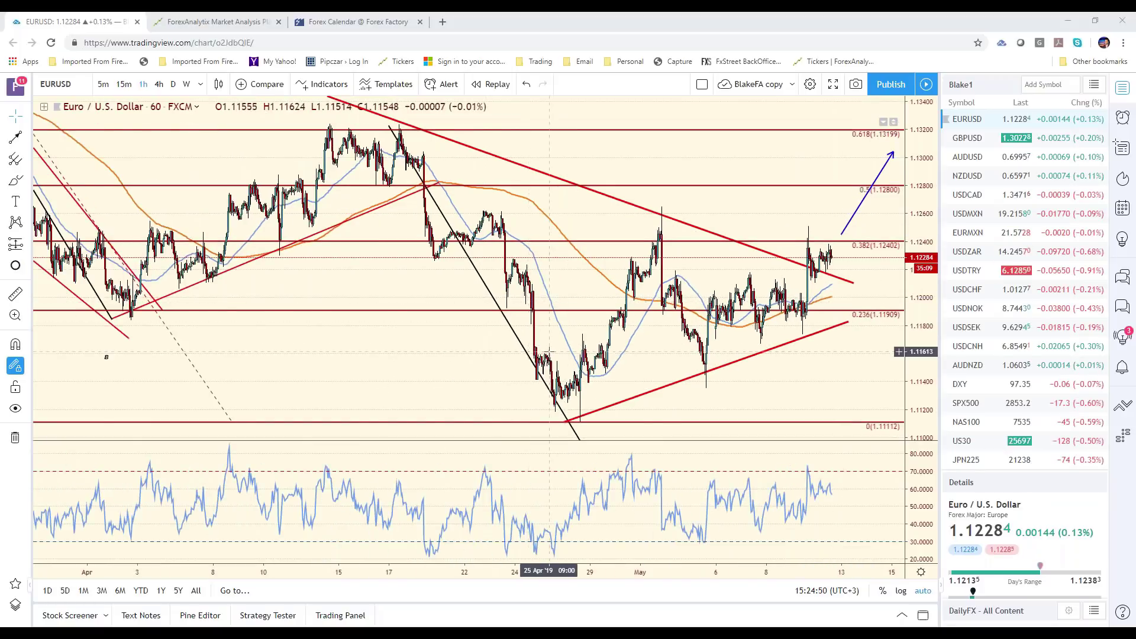
scroll(550, 352, "down", 3)
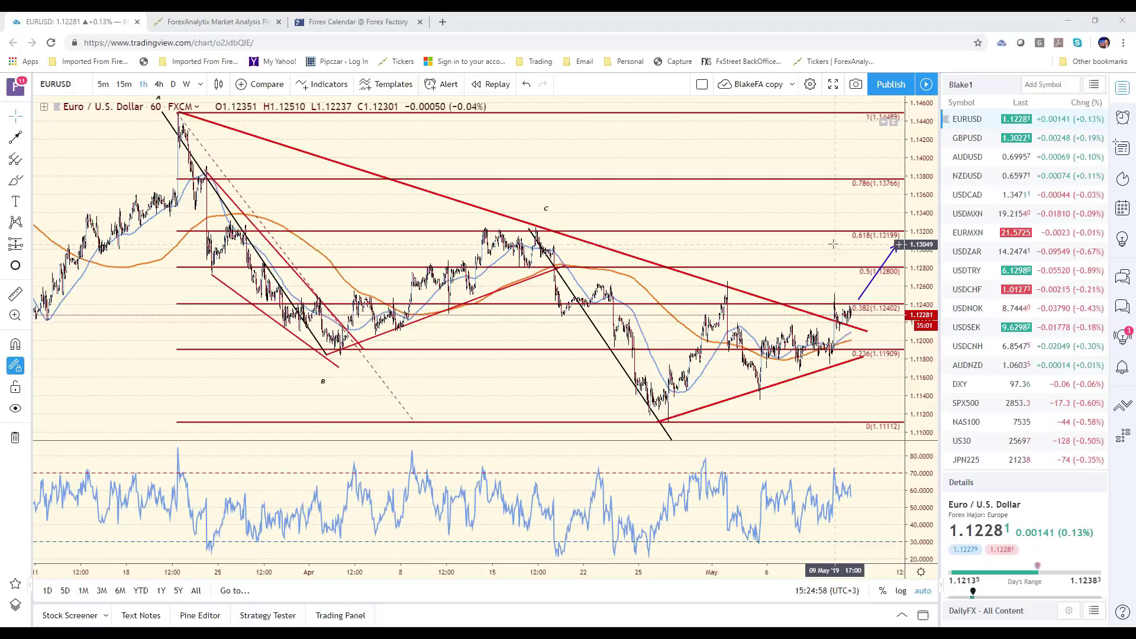
- Draw a short info line at the blue arrow's tip, heading toward the 0.618 level at 1.13199
left_click_drag(824, 254, 774, 253)
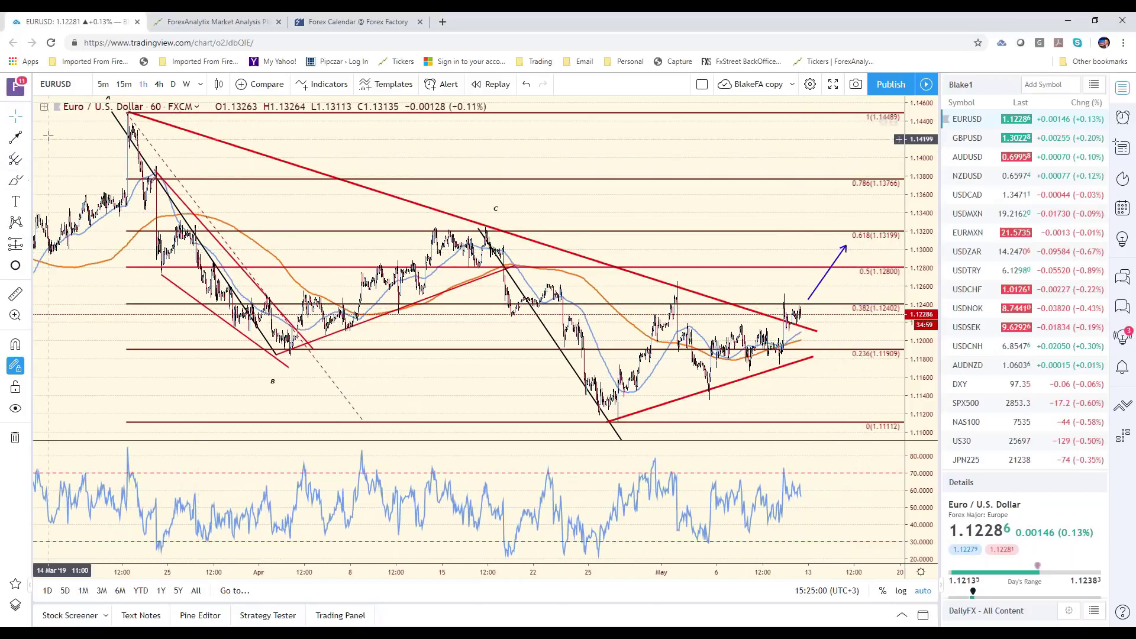
left_click(26, 137)
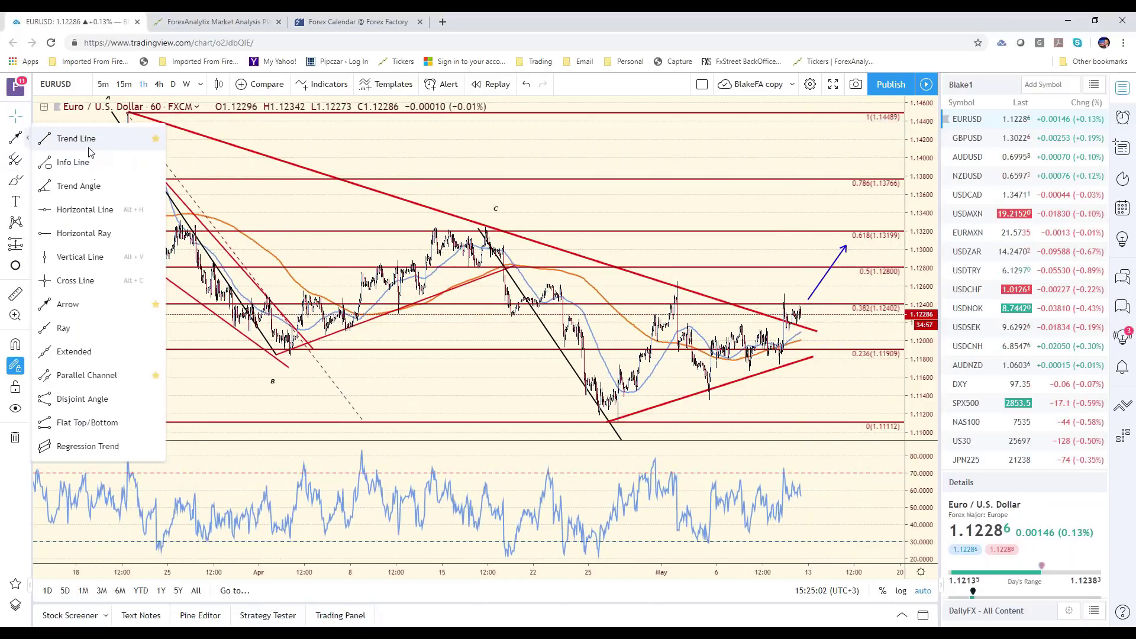
left_click(83, 163)
left_click(822, 244)
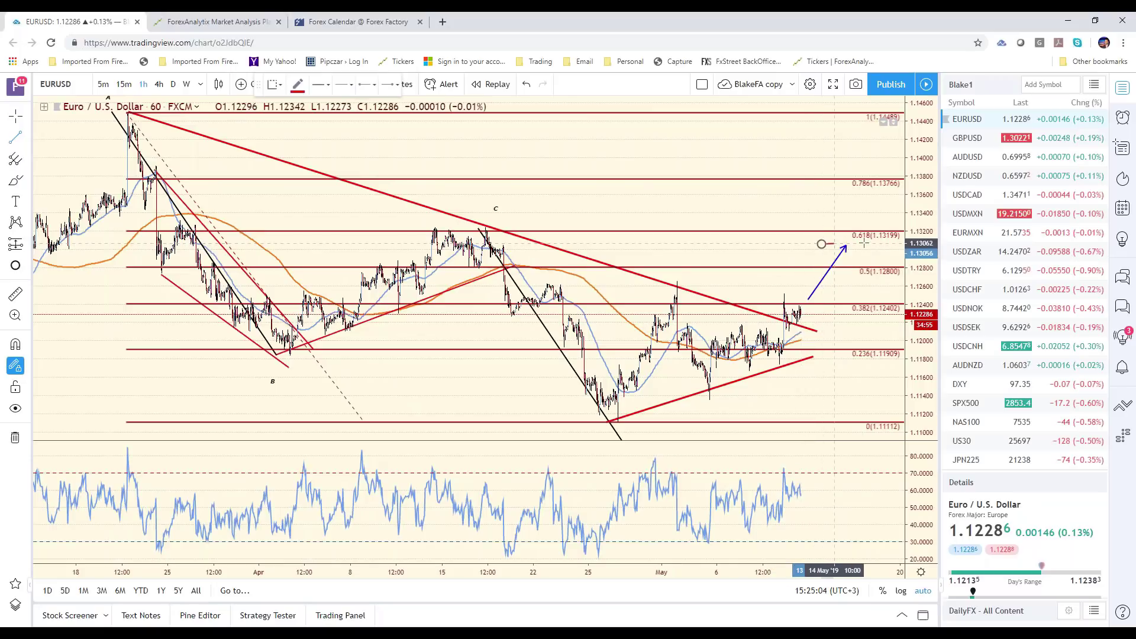
left_click(876, 243)
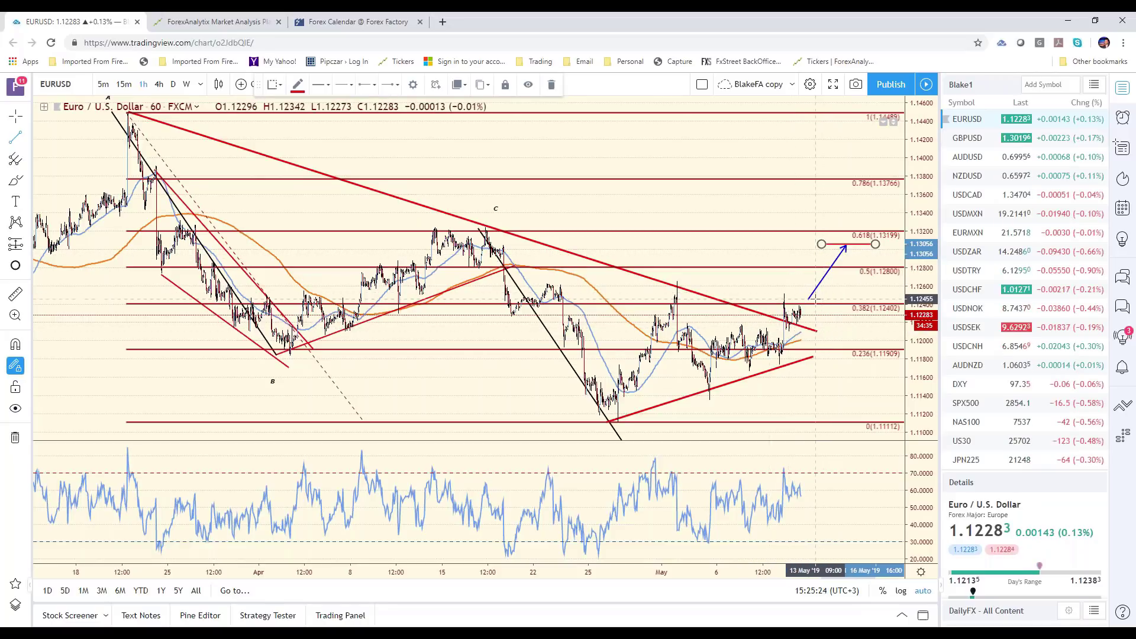
- Draw a short level trend line near 1.1199 beside the latest EURUSD bars
left_click(15, 142)
left_click(71, 139)
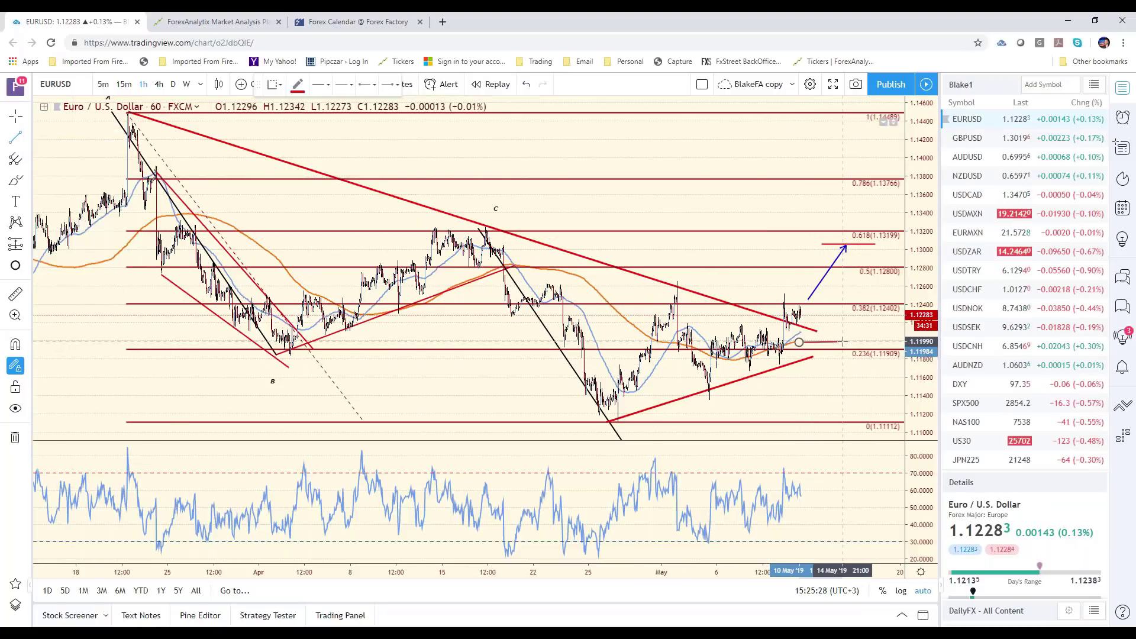
left_click(798, 342)
left_click(842, 342)
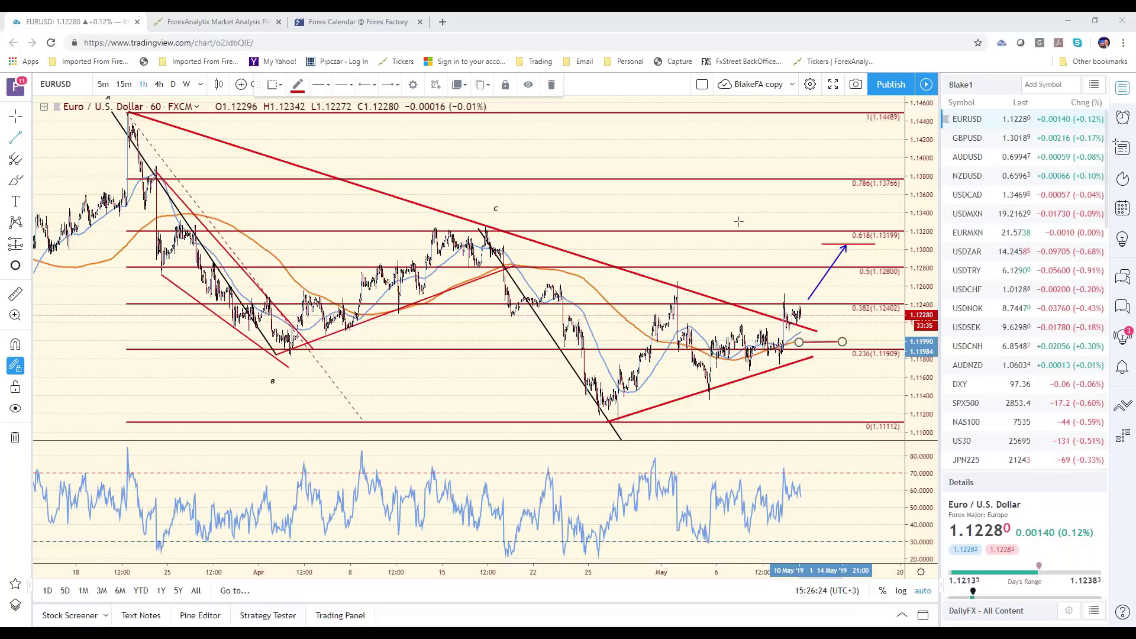
- Delete the selected horizontal ray from the EURUSD hourly chart
scroll(738, 221, "up", 3)
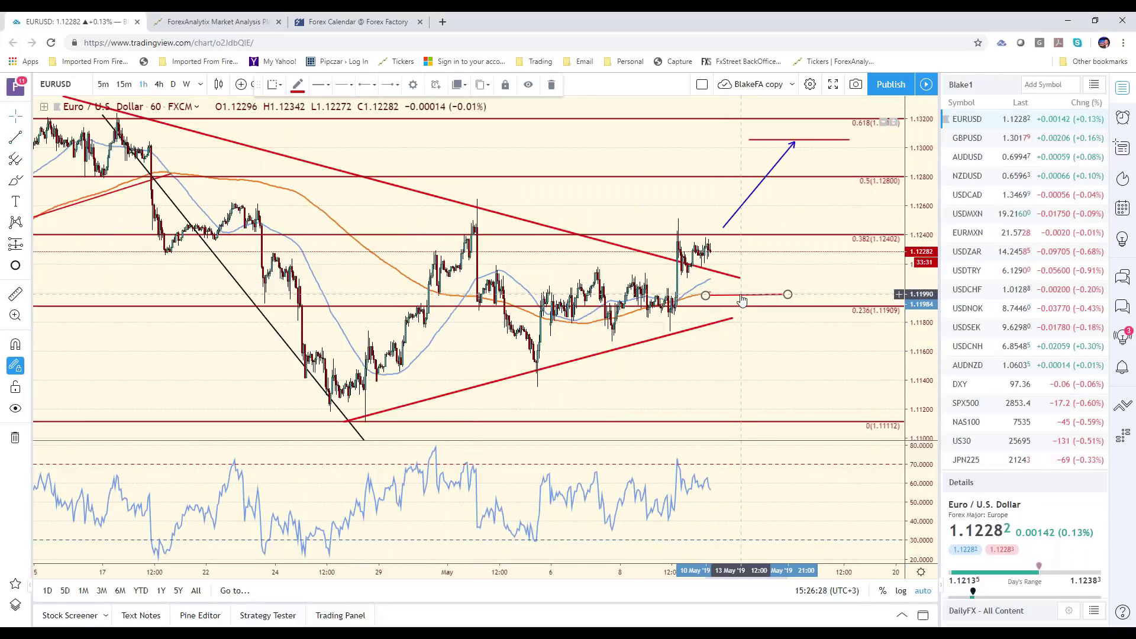
key("Delete")
scroll(414, 243, "down", 3)
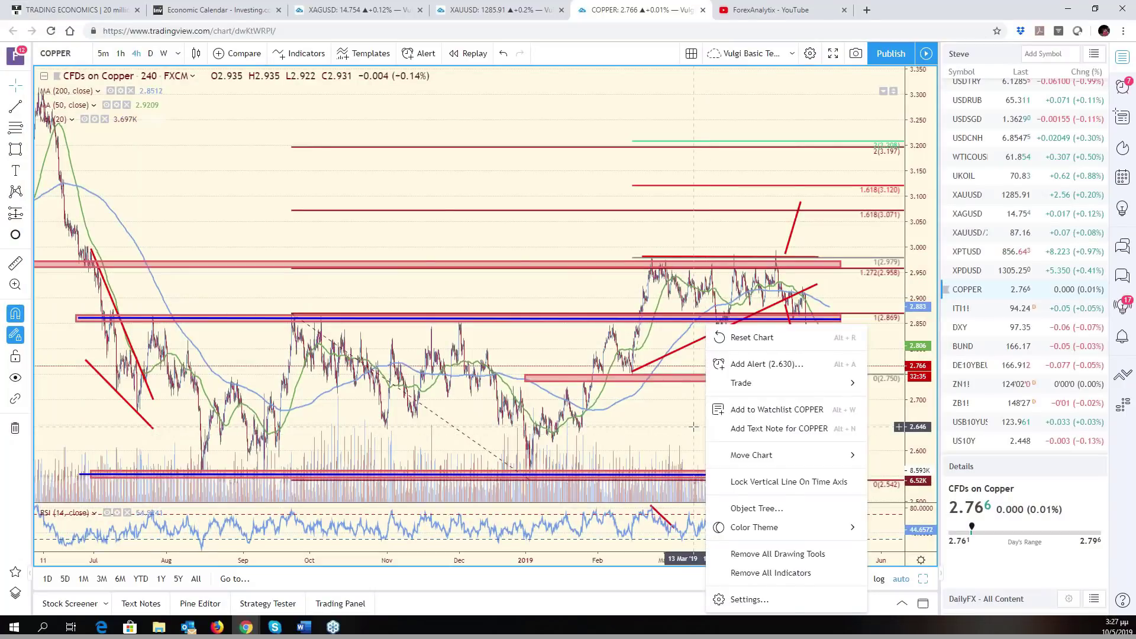
- Stretch the rising red RSI trendline on the copper 4-hour chart right to about 14 May
left_click(636, 408)
right_click(636, 408)
key("Escape")
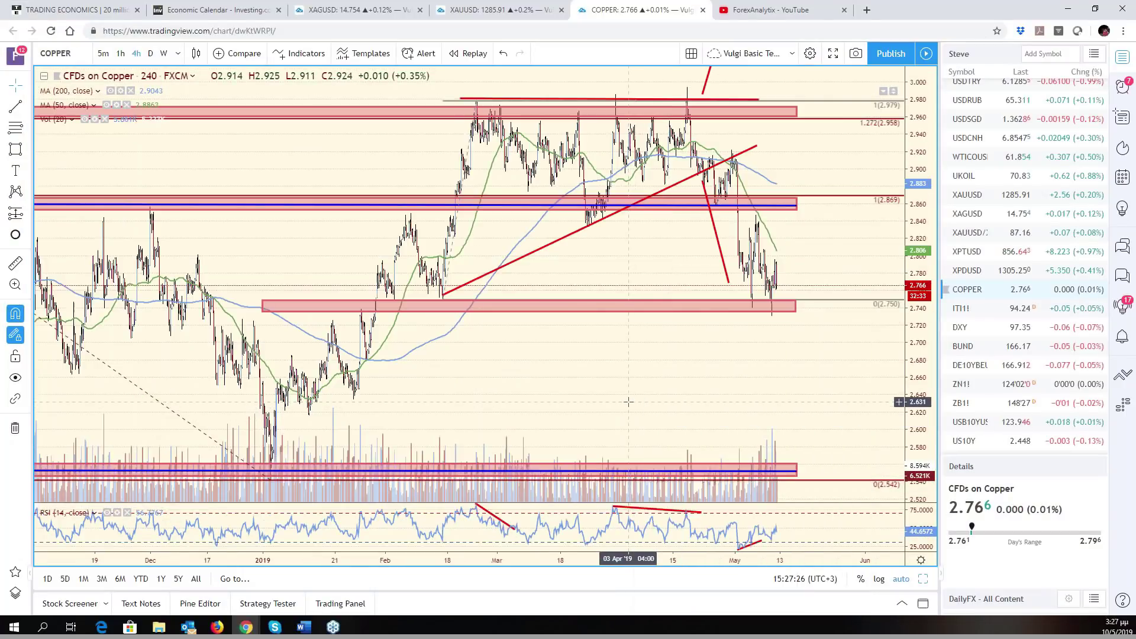
scroll(632, 404, "up", 4)
scroll(628, 402, "up", 3)
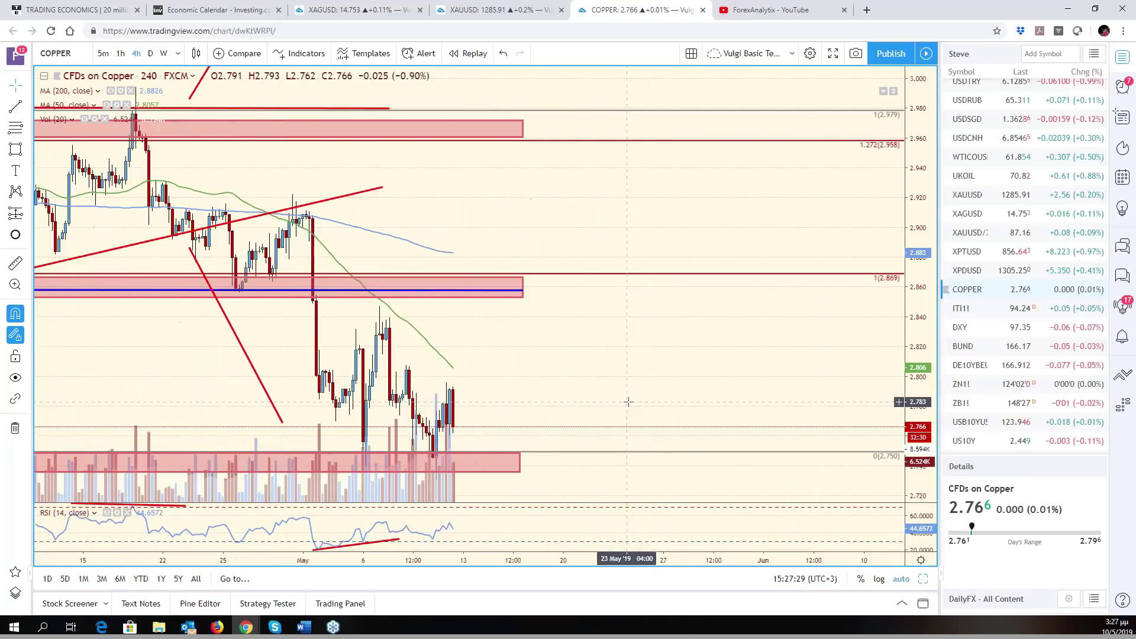
scroll(677, 401, "left", 5)
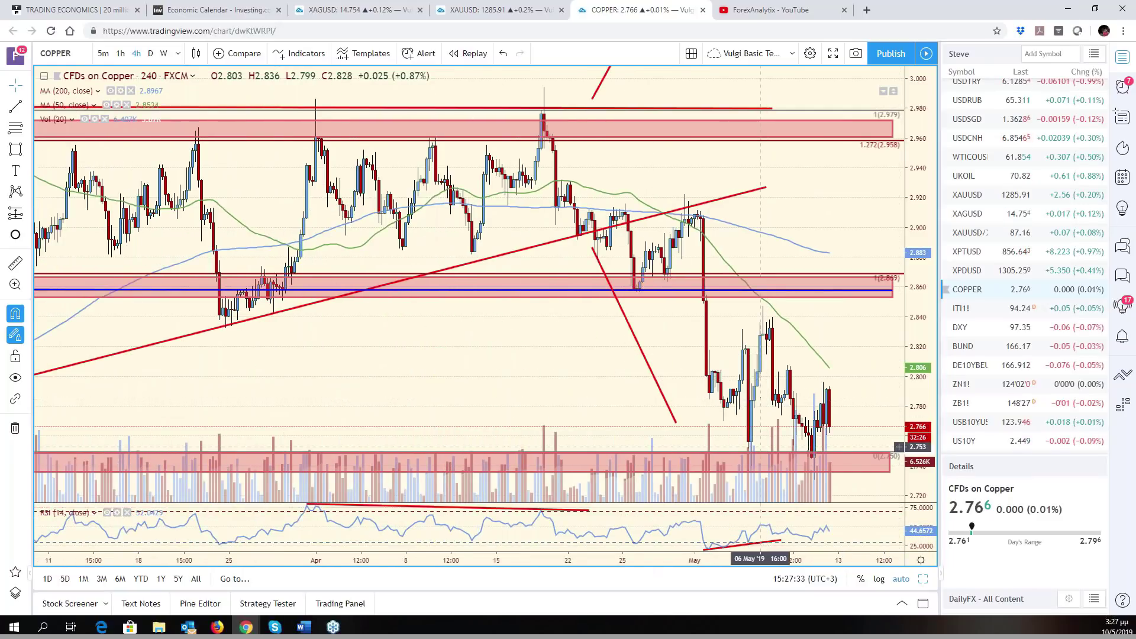
left_click_drag(781, 539, 857, 537)
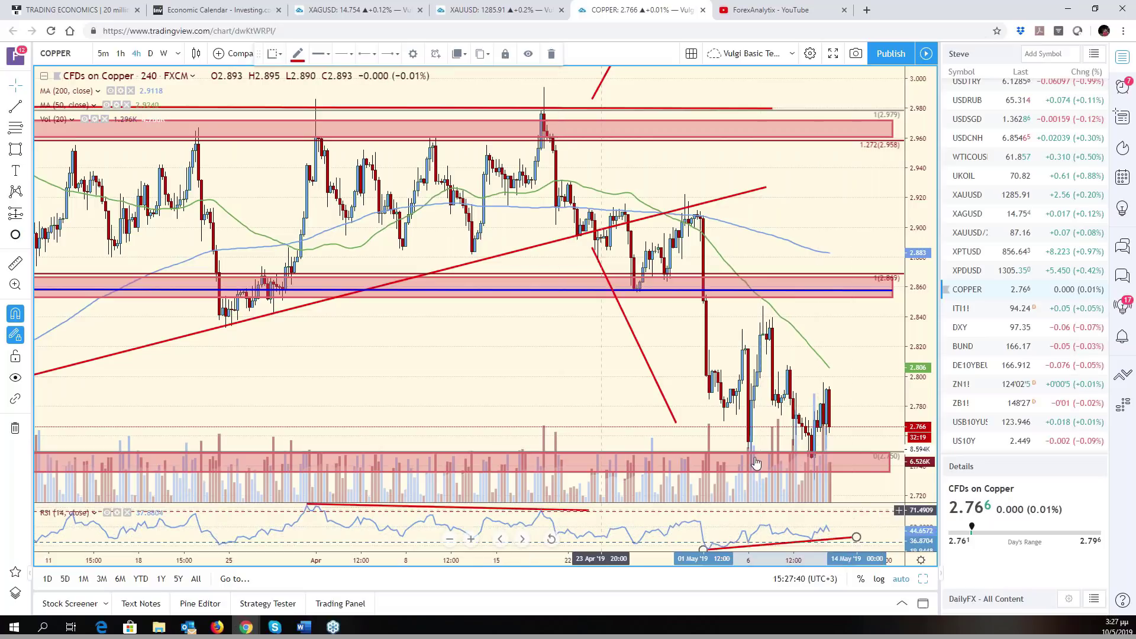
left_click(899, 386)
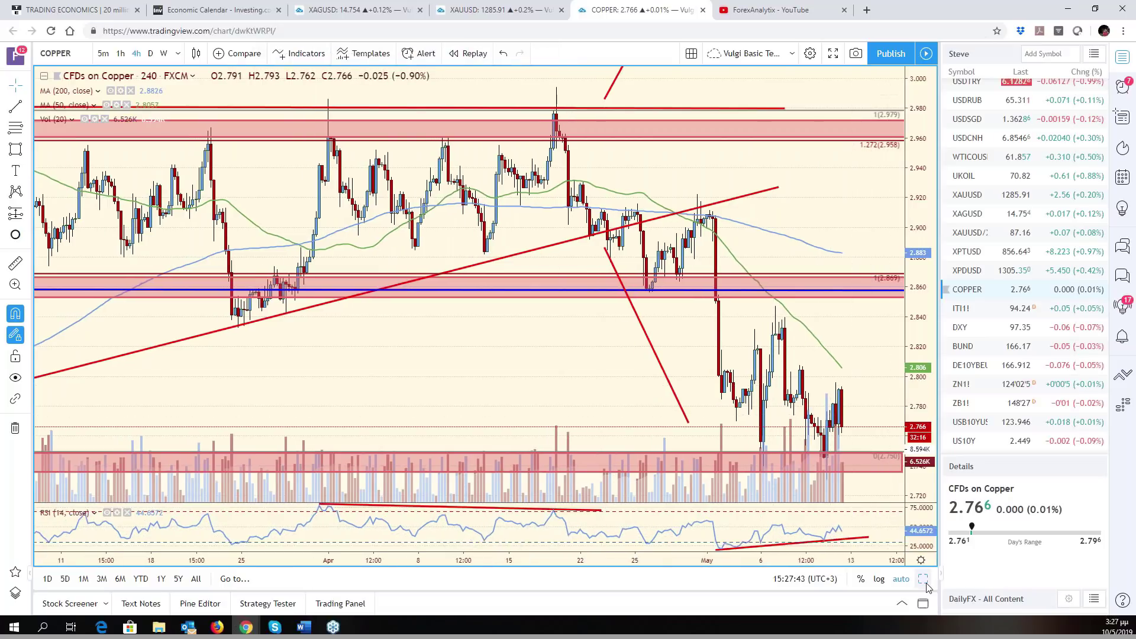
- Return to the six-chart layout and load SPX500 in place of the DAX chart
left_click(927, 585)
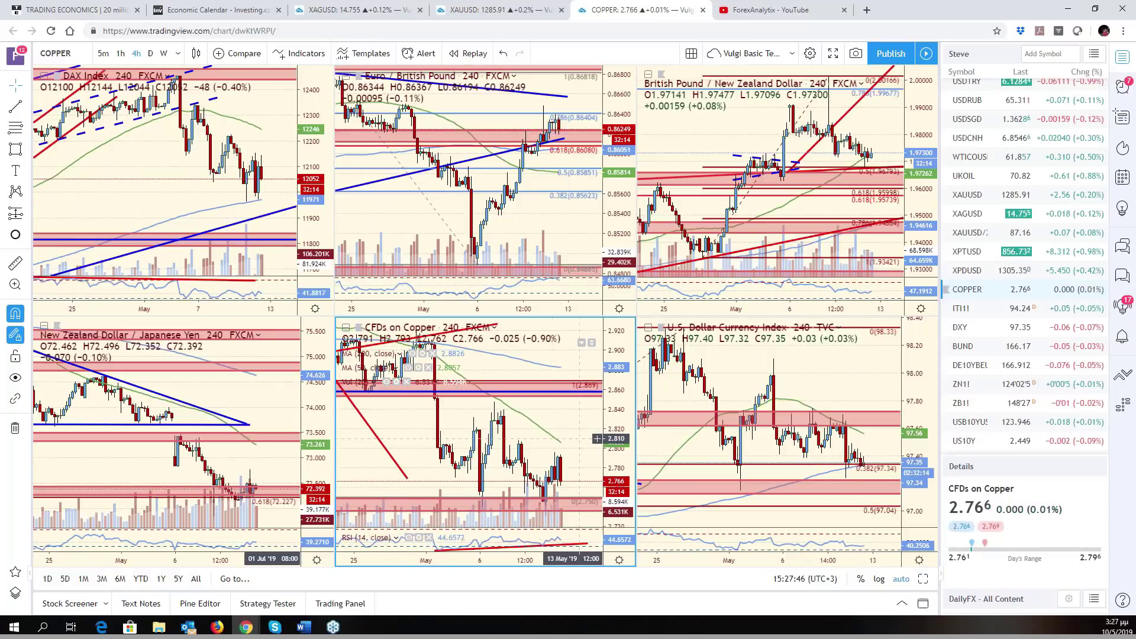
left_click(237, 178)
scroll(1031, 223, "up", 3)
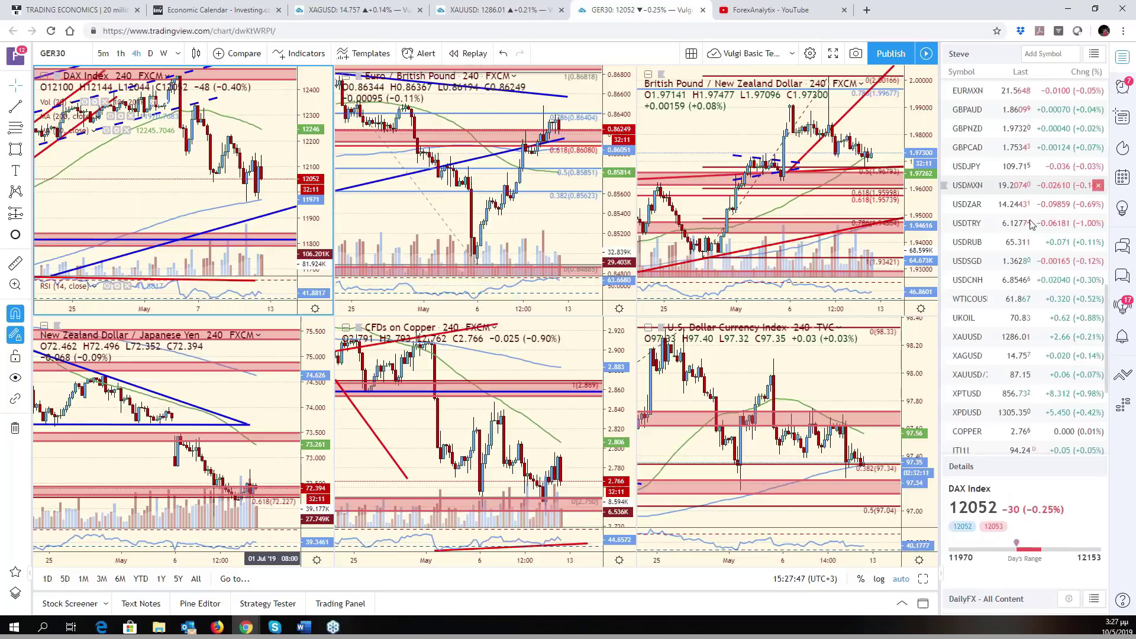
scroll(1031, 224, "up", 10)
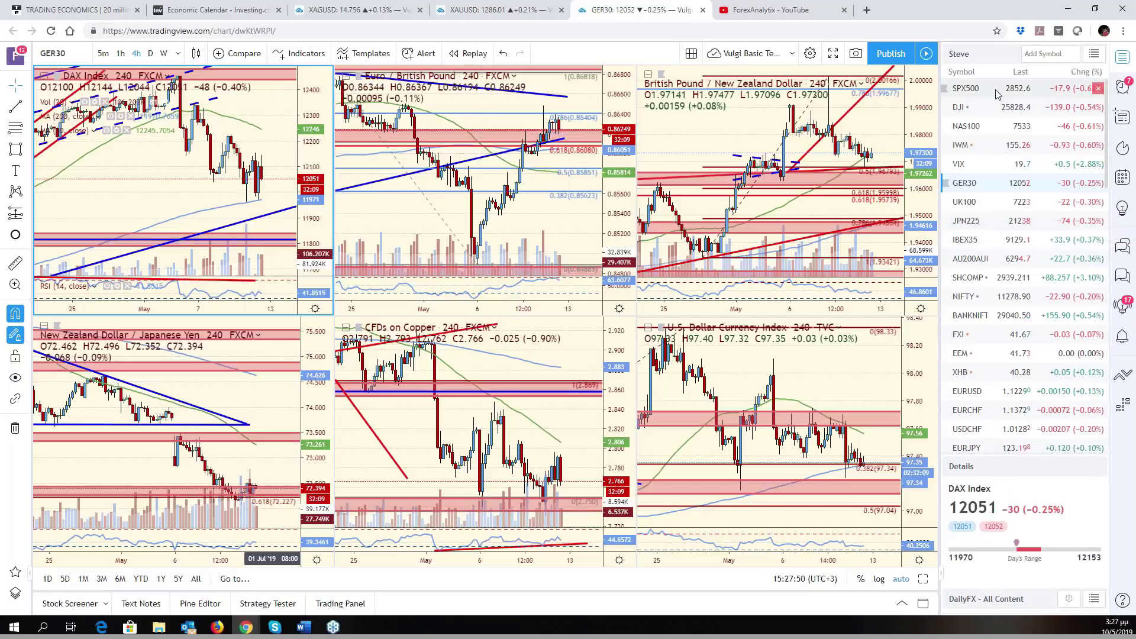
left_click(997, 93)
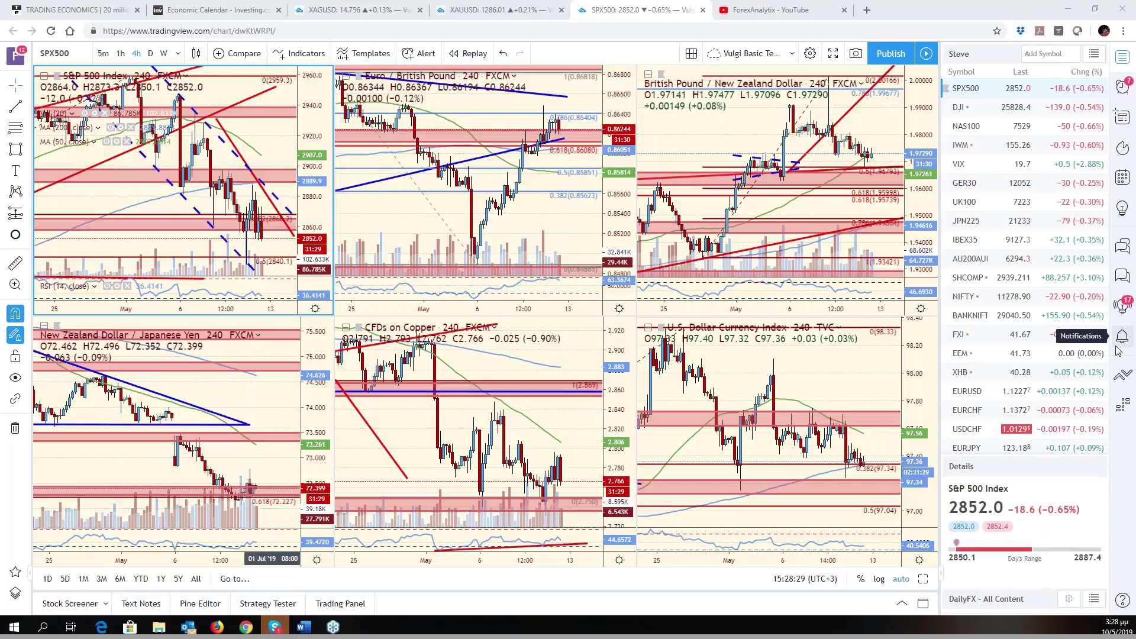
- Replace the dollar index pane with USDJPY, then go to the daily-chart layout
left_click(798, 351)
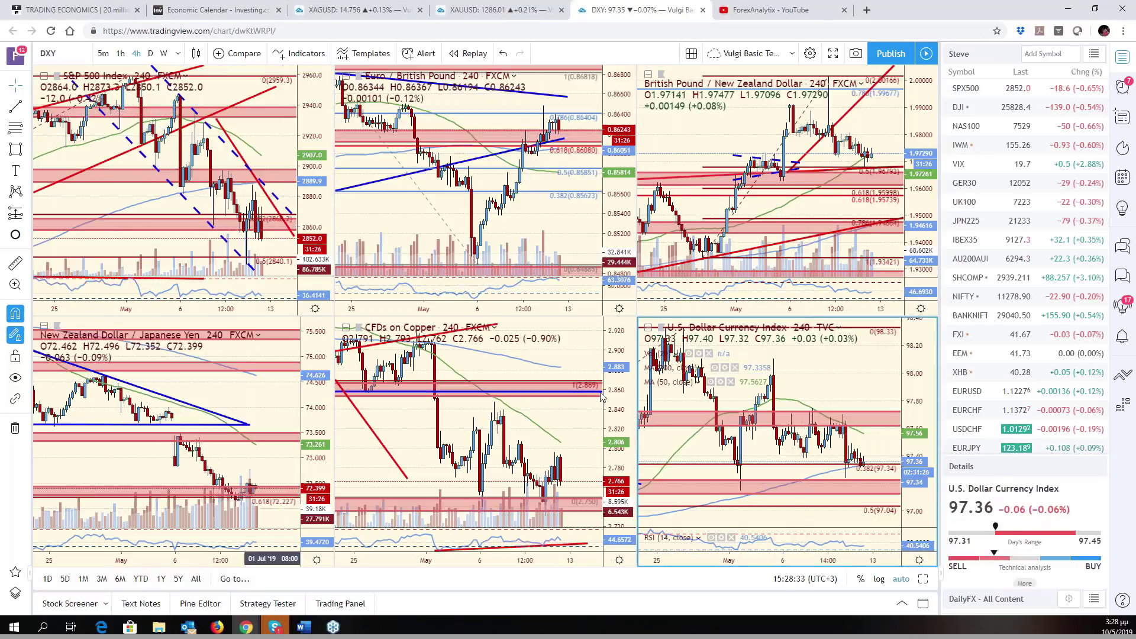
left_click(73, 59)
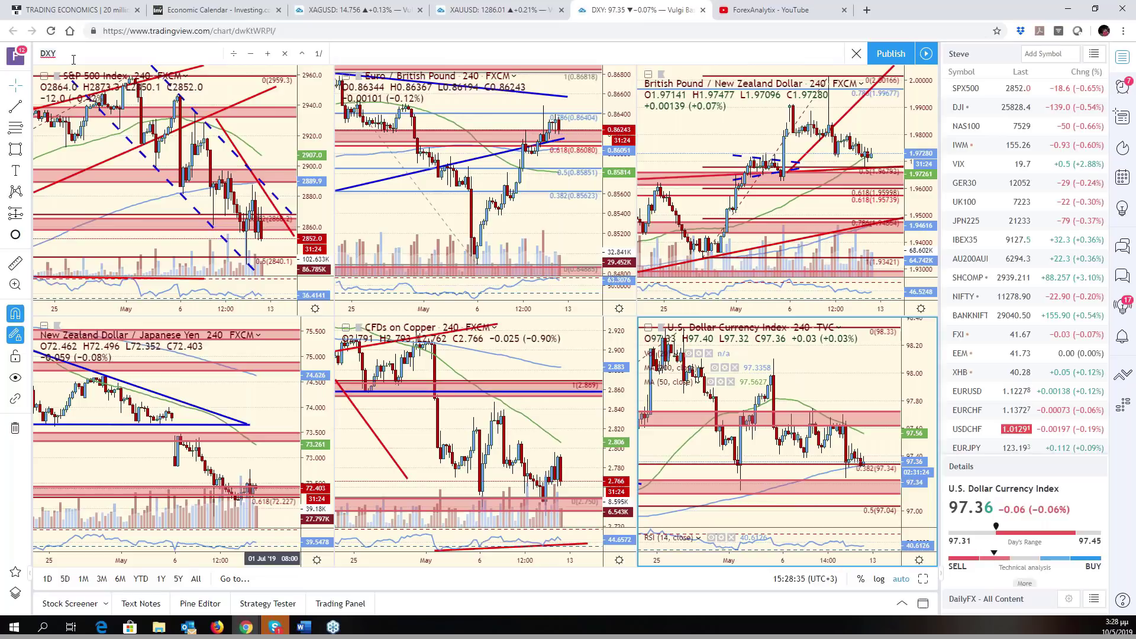
type("USDJPY")
key("Return")
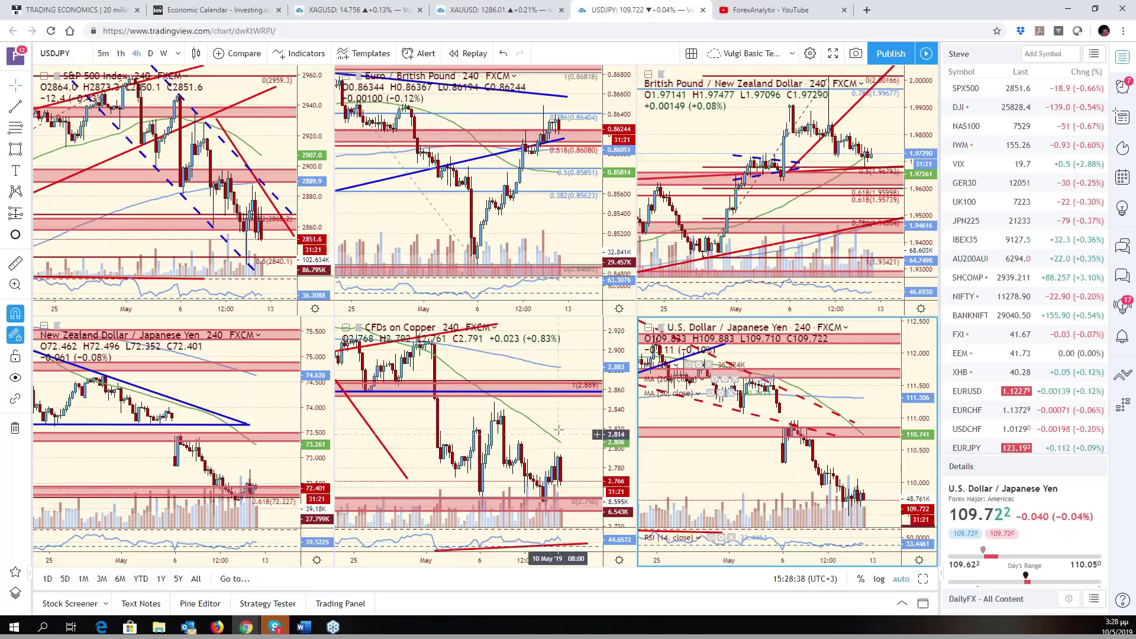
key("ctrl+3")
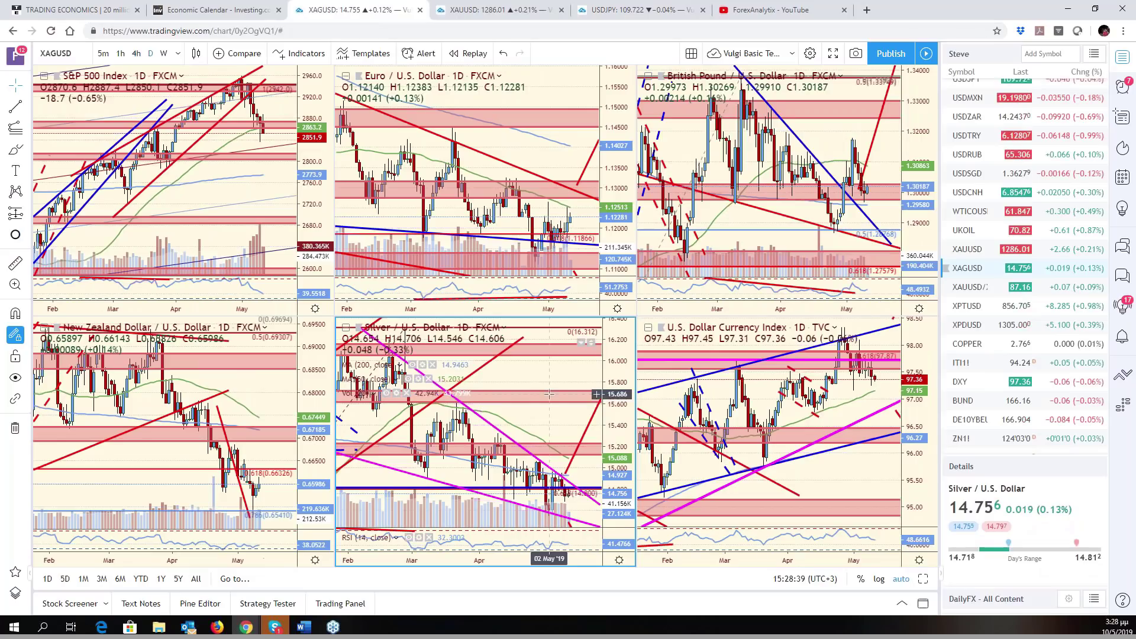
- Change the Silver pane's symbol to USDNOK
left_click(81, 58)
type("USDN")
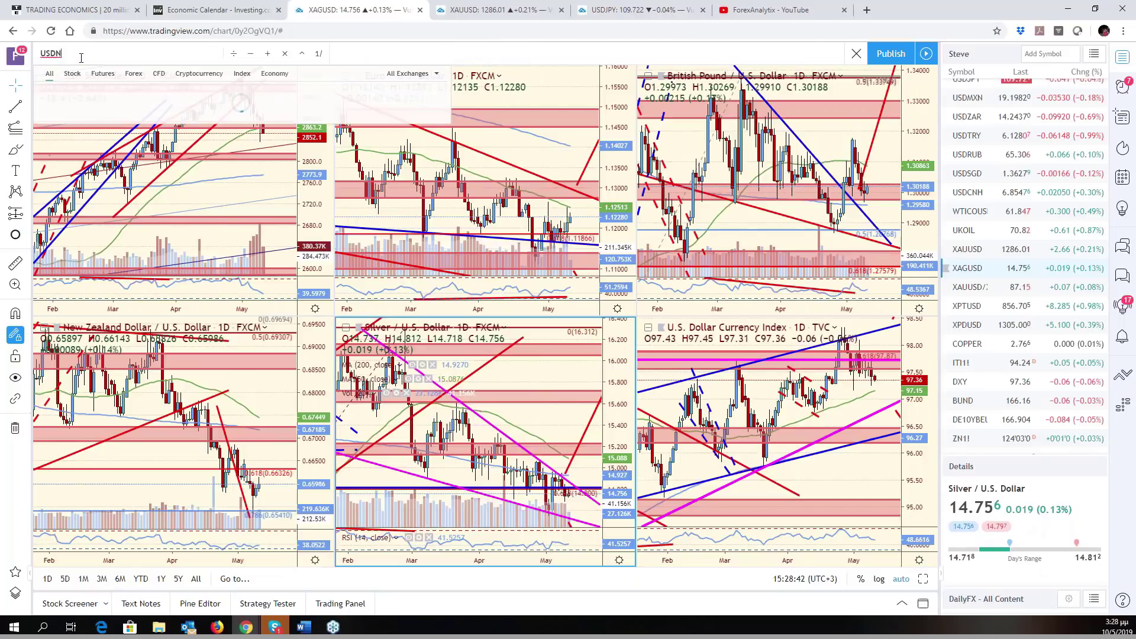
type("OK")
key("Return")
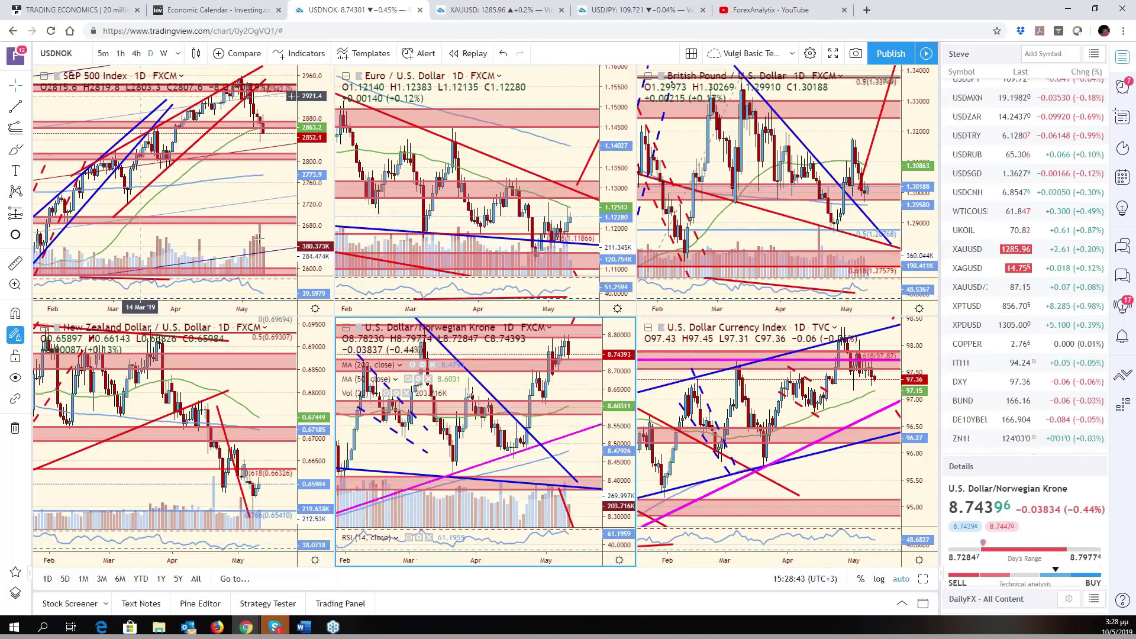
- Inspect USD/NOK full-size, including its top red resistance zone, then restore the six-chart grid
key("alt+Return")
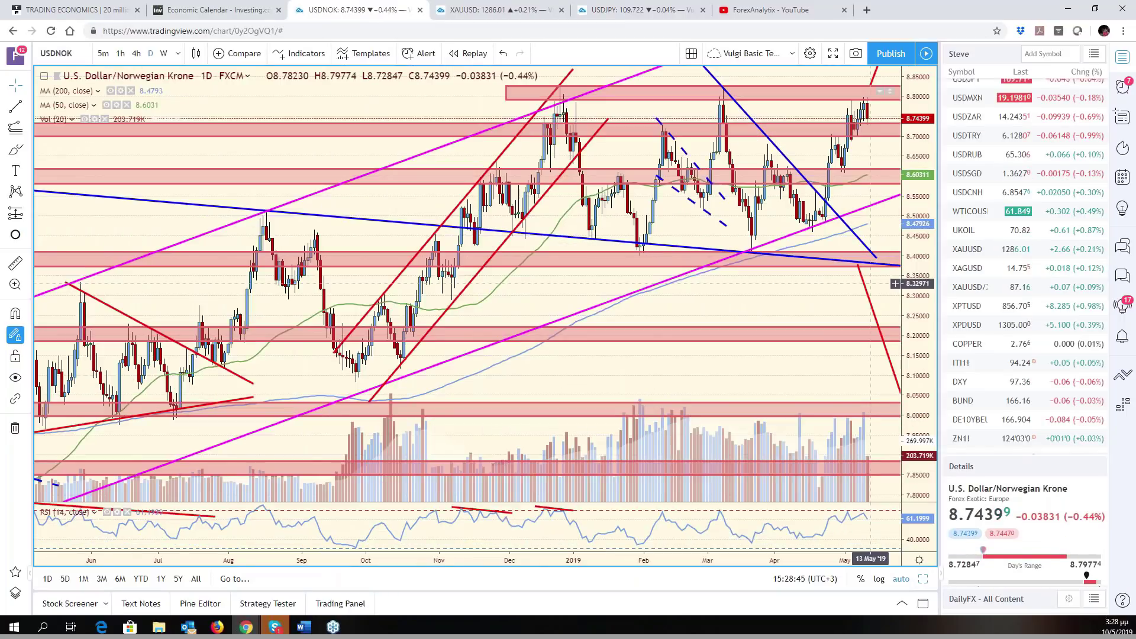
scroll(768, 305, "up", 4)
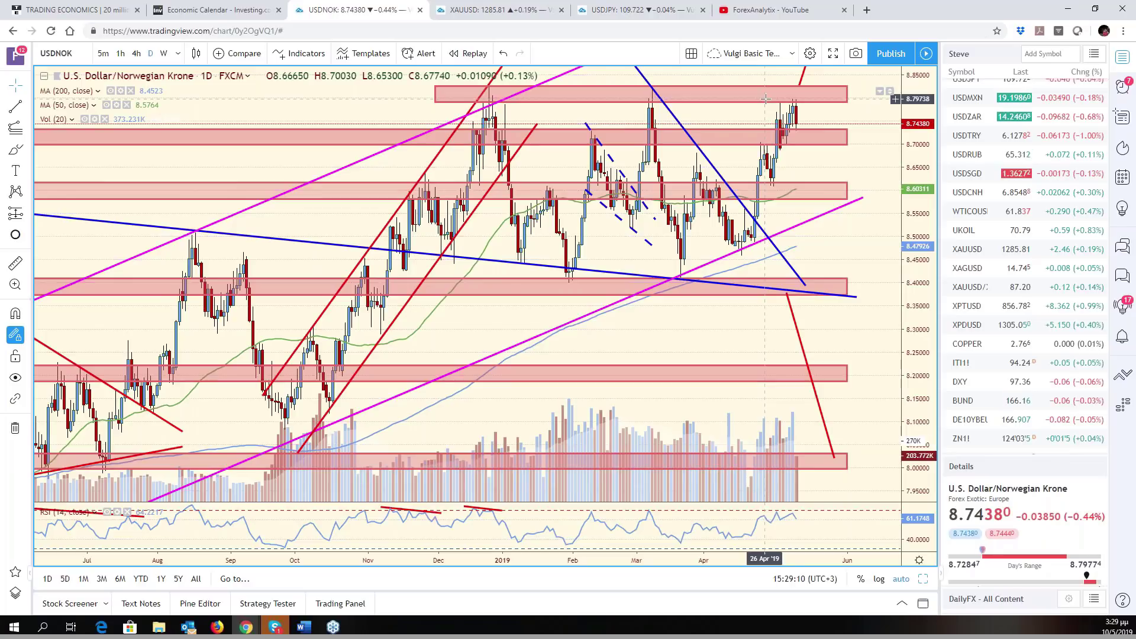
left_click(761, 100)
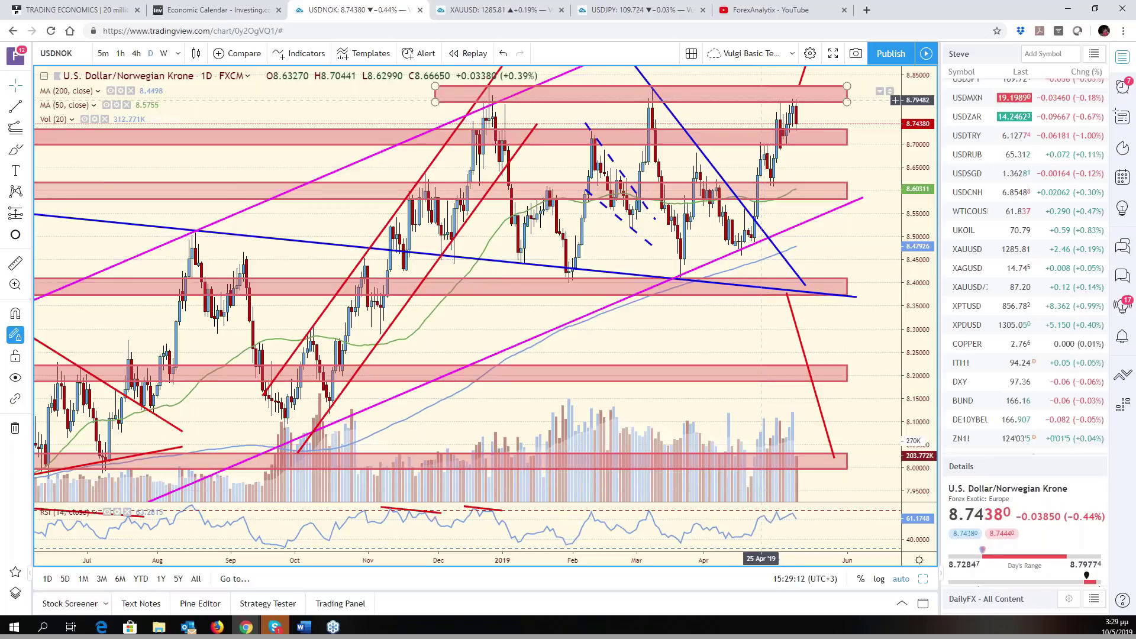
scroll(781, 177, "down", 3)
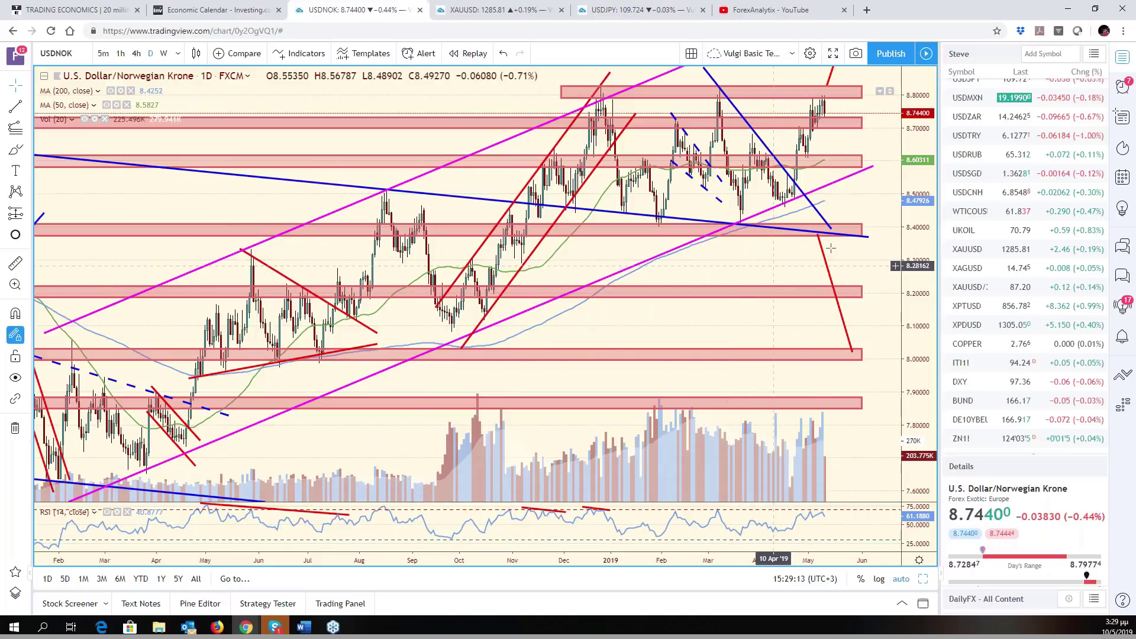
scroll(830, 249, "up", 4)
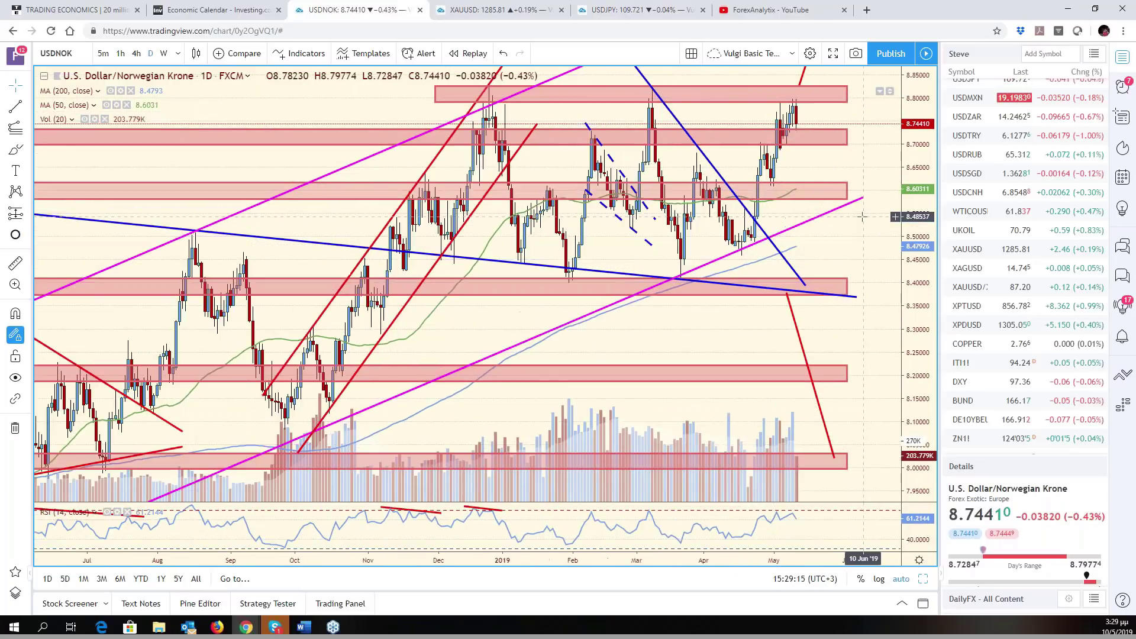
left_click(923, 581)
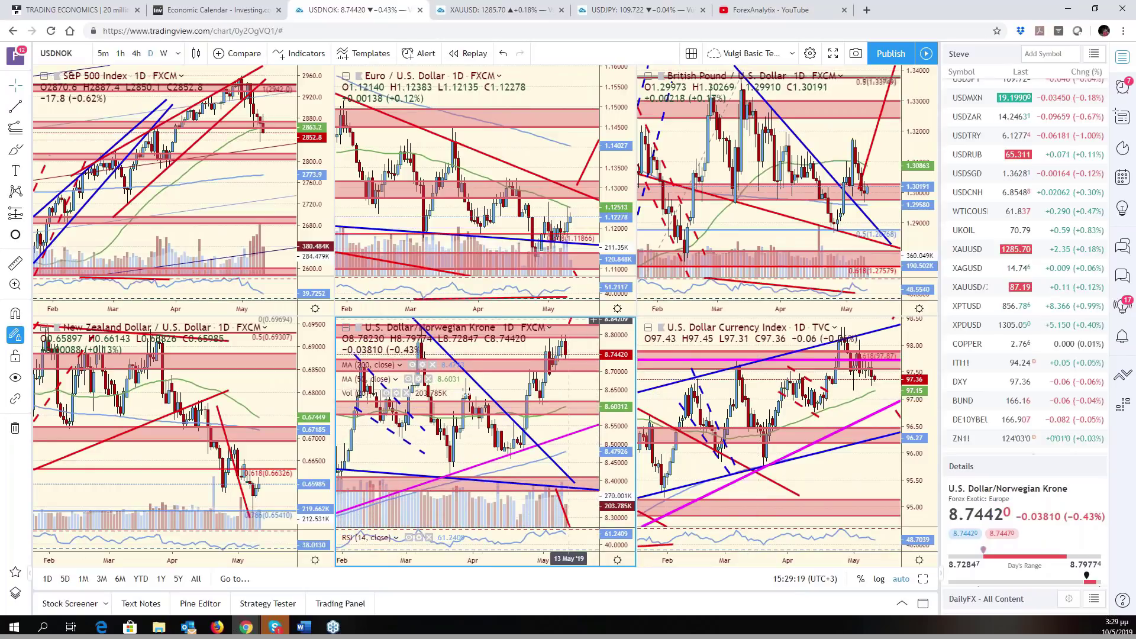
- Load USDCAD in place of copper in the 4-hour layout
left_click(77, 55)
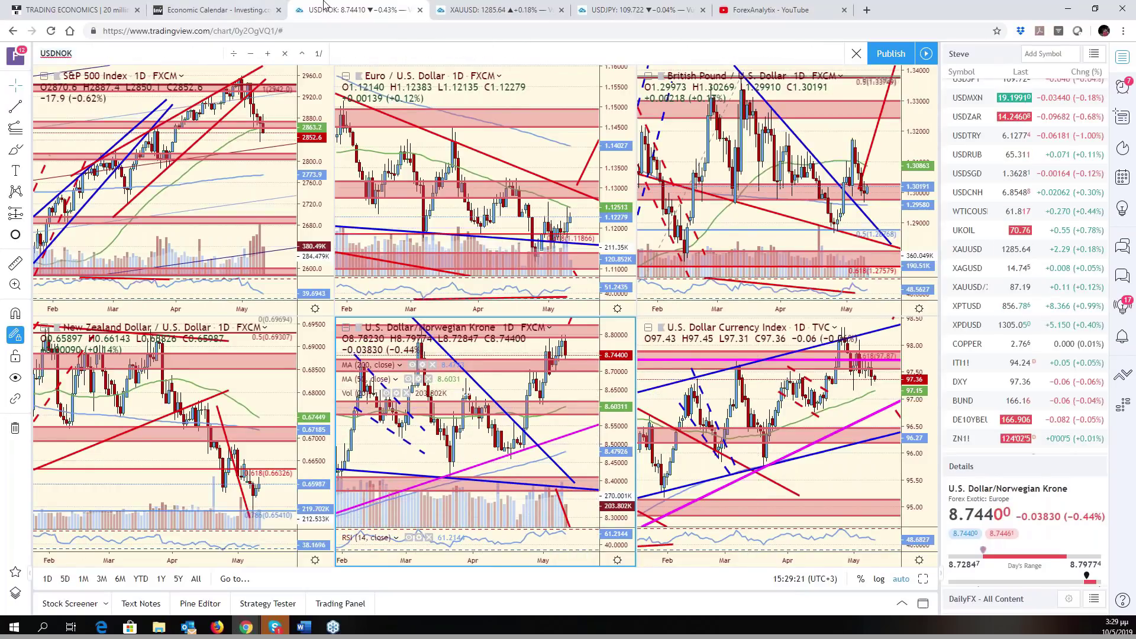
left_click(661, 8)
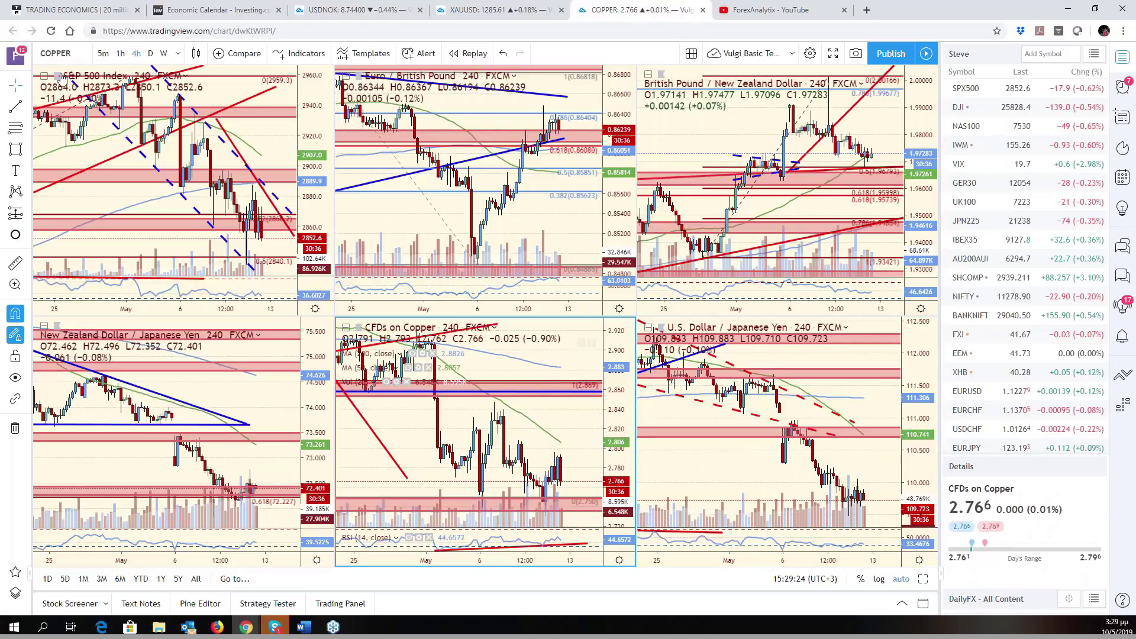
left_click(74, 56)
type("USDCAD")
key("Return")
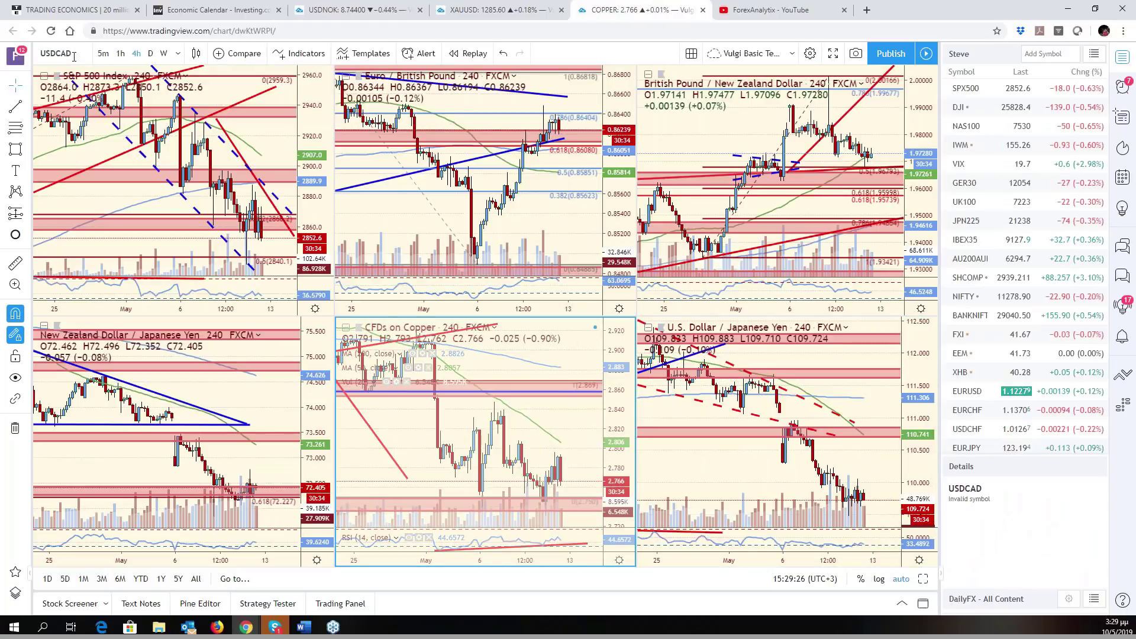
- Maximize the USD/CAD chart and compress its price scale to show a wider range
key("alt+Return")
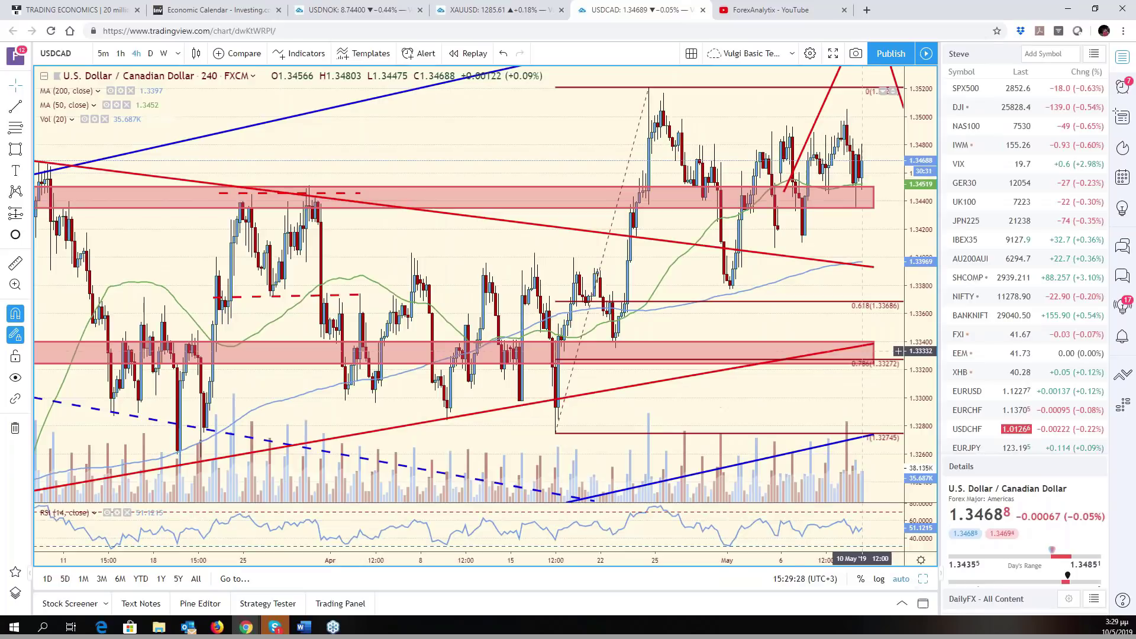
scroll(786, 332, "right", 3)
left_click_drag(932, 220, 930, 343)
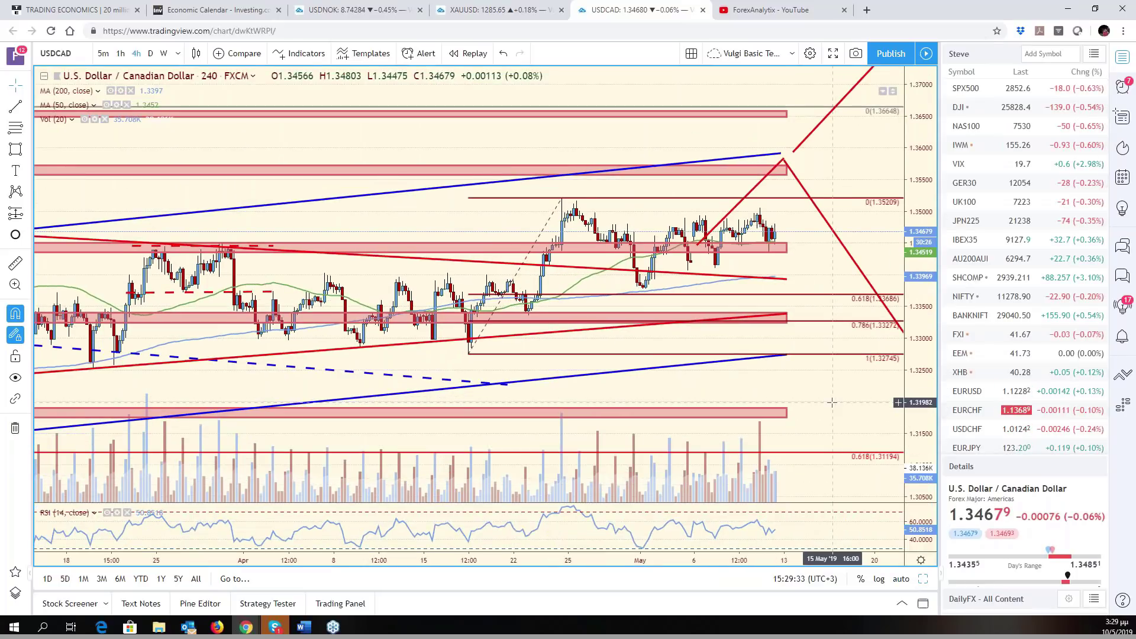
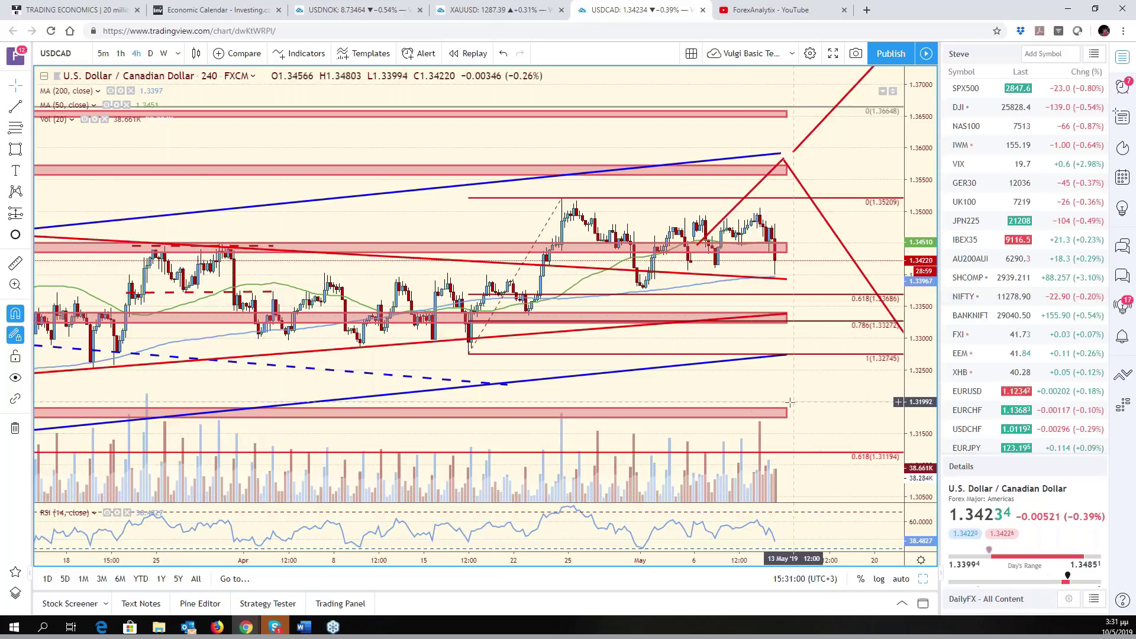
- Stretch the USDCAD red zones near 1.3330, 1.3450, 1.3570 and 1.3650 rightward past the latest candles
left_click_drag(786, 409, 852, 409)
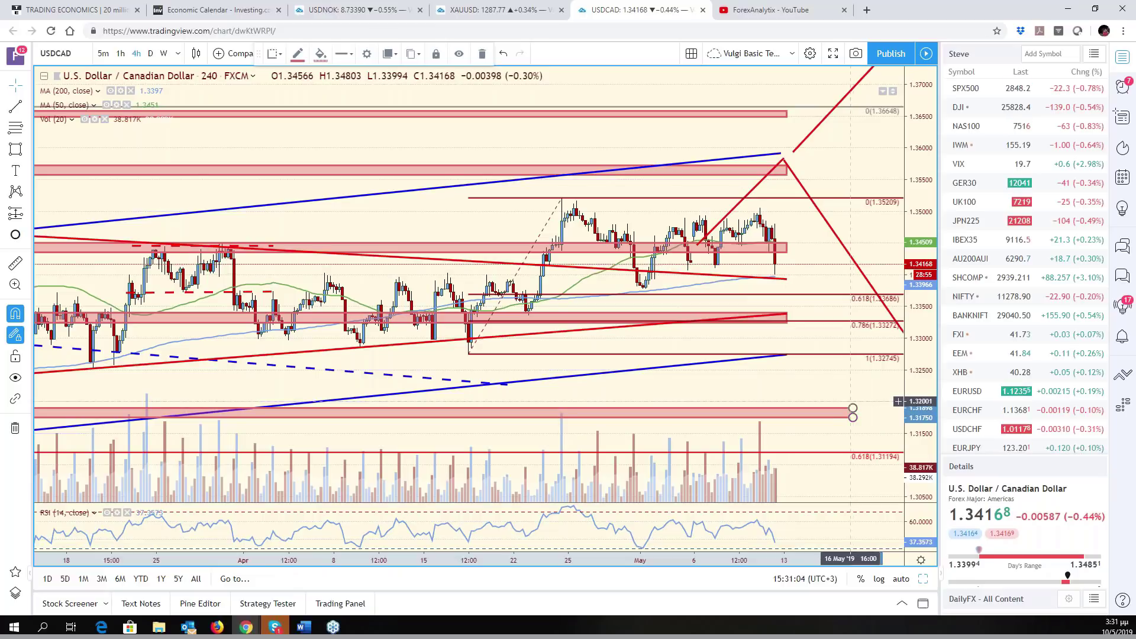
left_click_drag(786, 324, 852, 313)
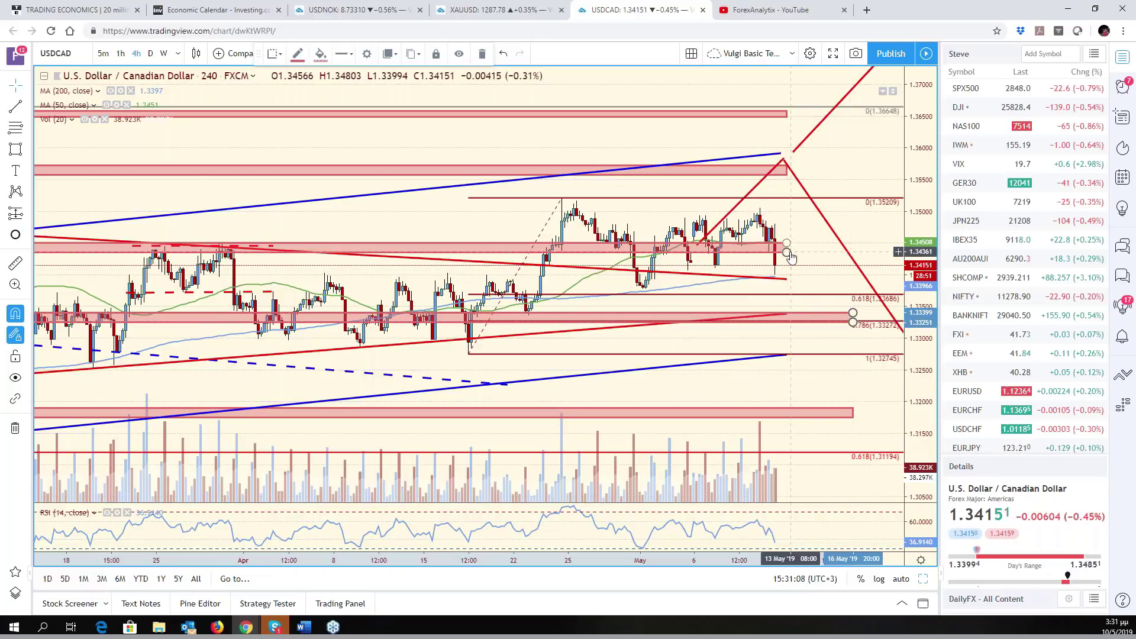
left_click_drag(786, 243, 852, 243)
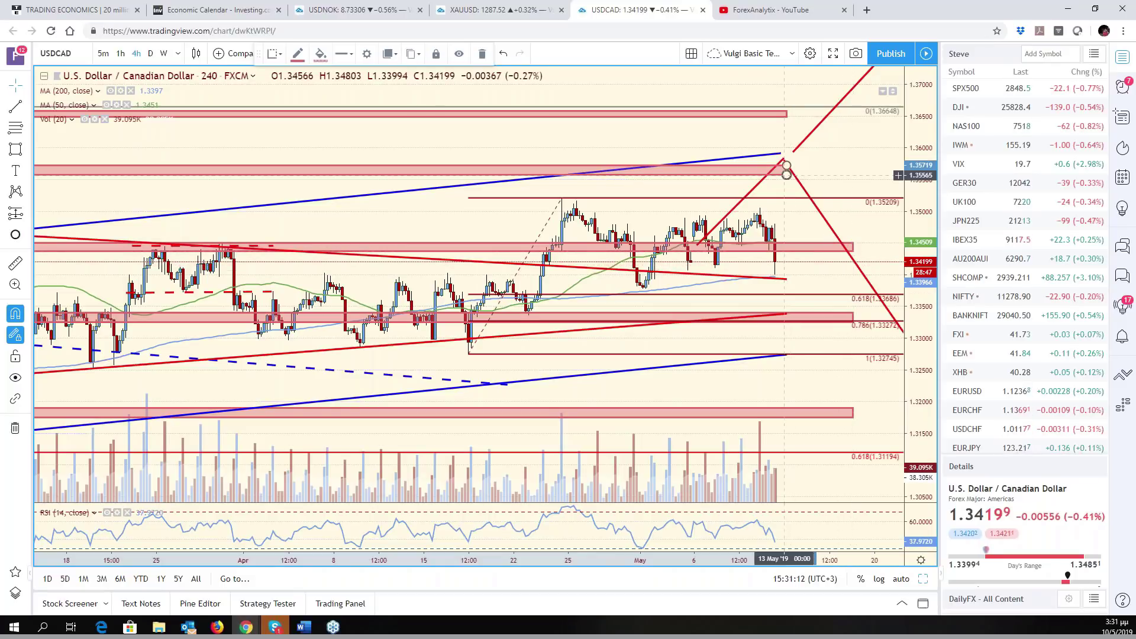
left_click_drag(787, 166, 852, 166)
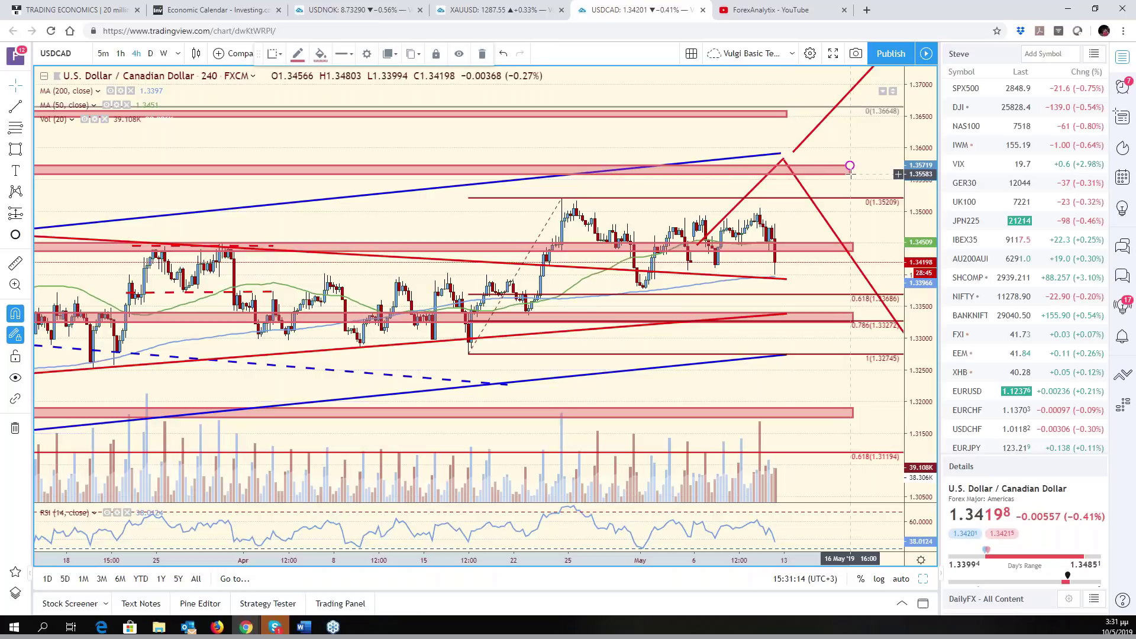
left_click(786, 113)
left_click_drag(787, 112, 852, 113)
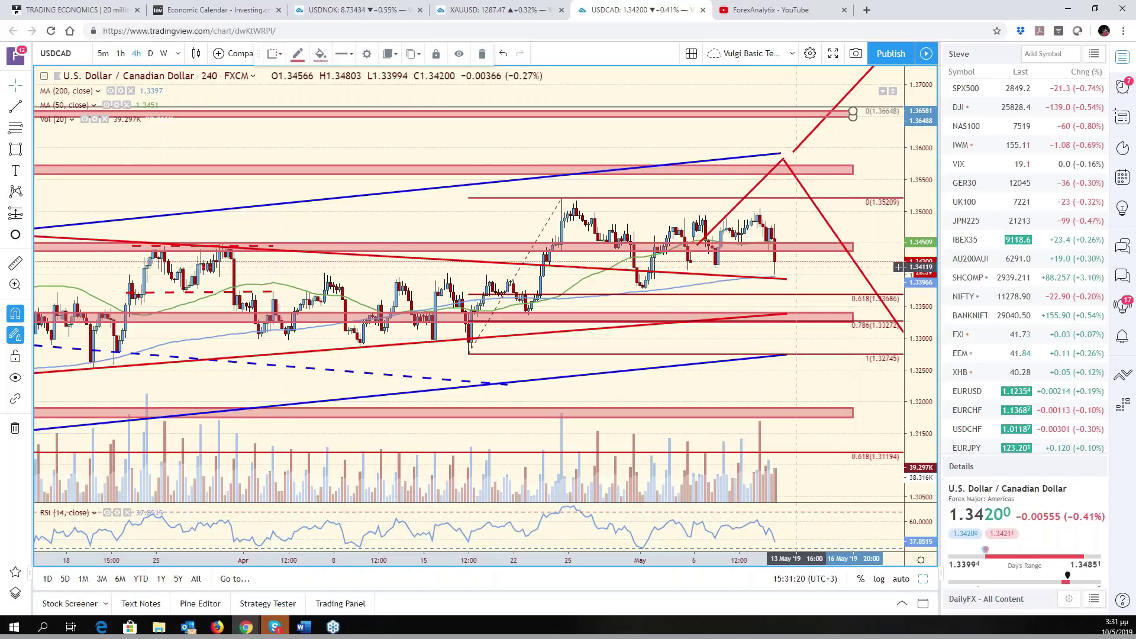
- Zoom the USDCAD 4-hour chart in and out to review the extended red zones
scroll(826, 302, "down", 5)
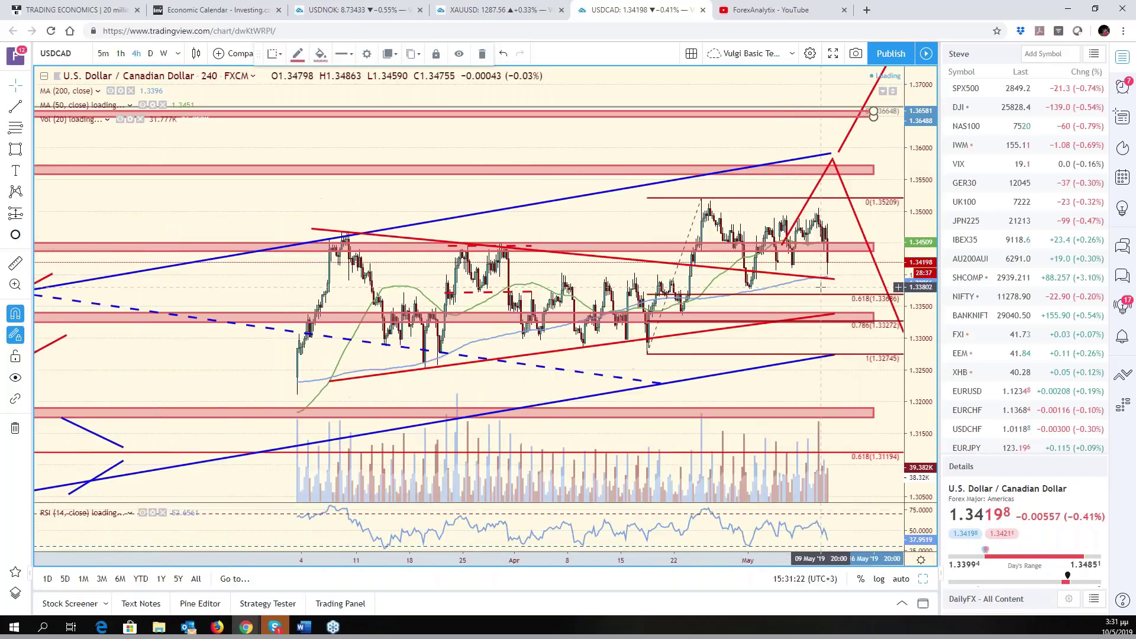
scroll(825, 302, "up", 5)
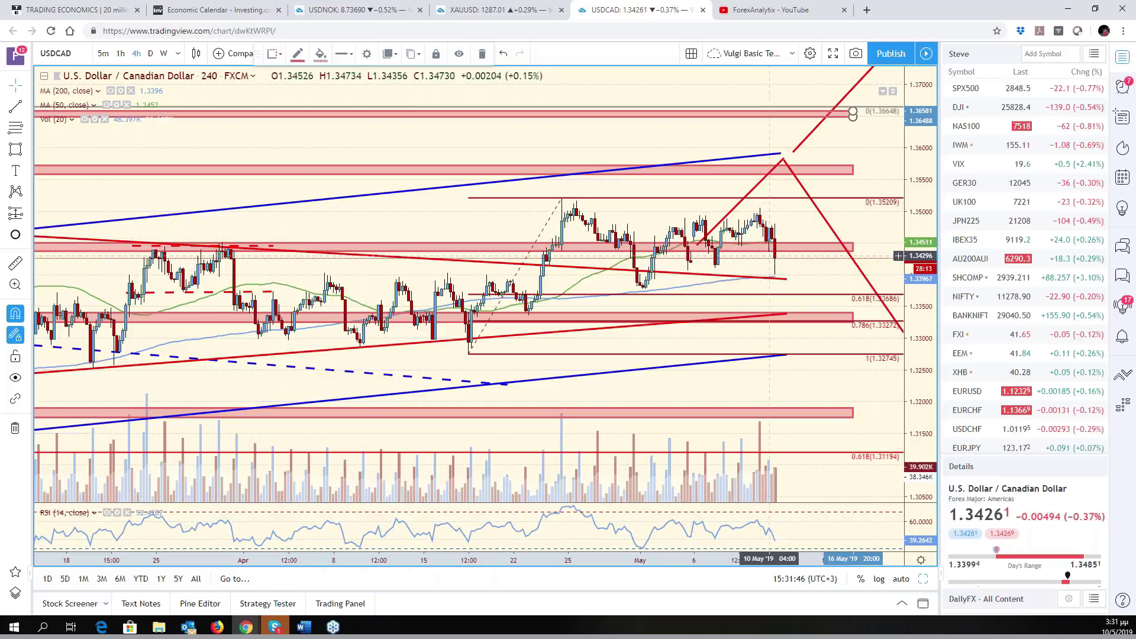
scroll(839, 302, "down", 3)
scroll(840, 302, "down", 4)
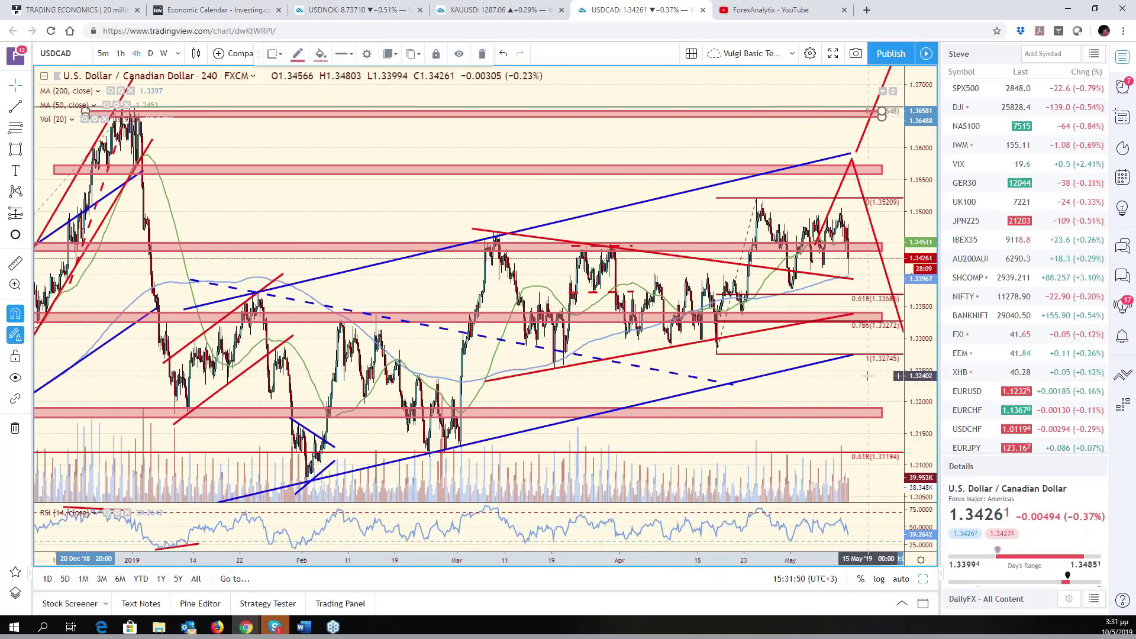
scroll(776, 328, "up", 4)
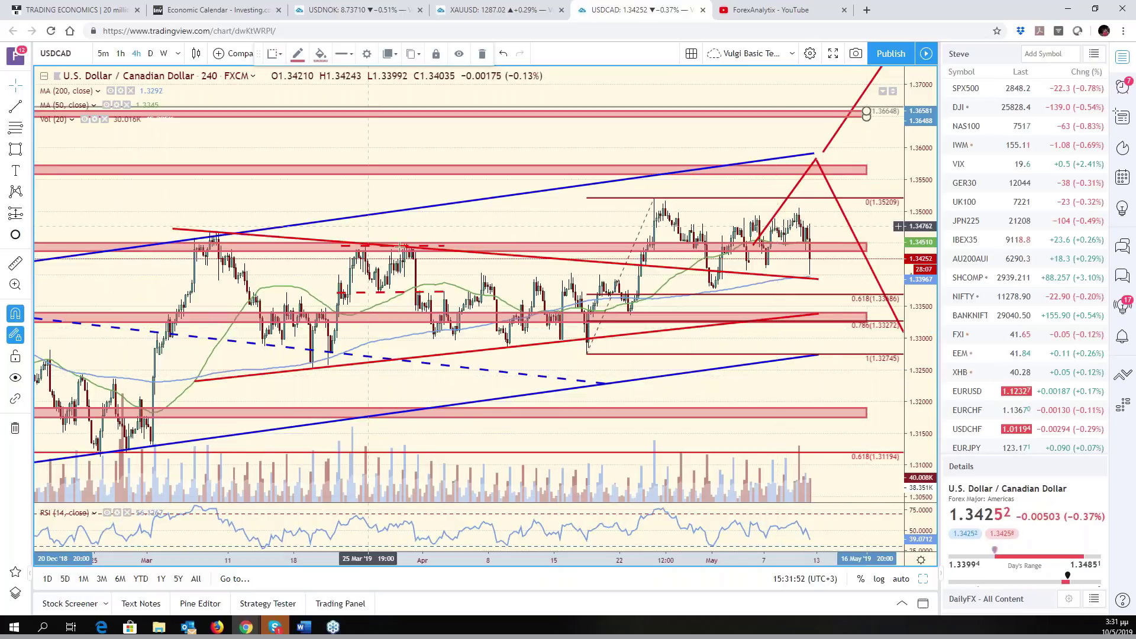
scroll(898, 328, "down", 4)
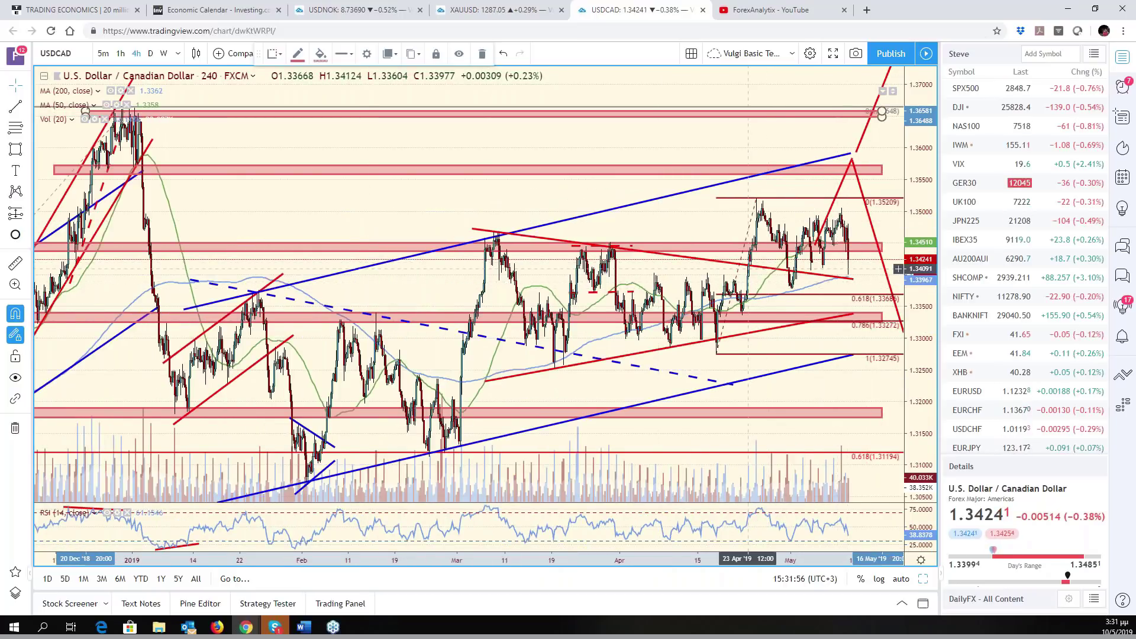
scroll(828, 282, "up", 4)
scroll(817, 283, "up", 2)
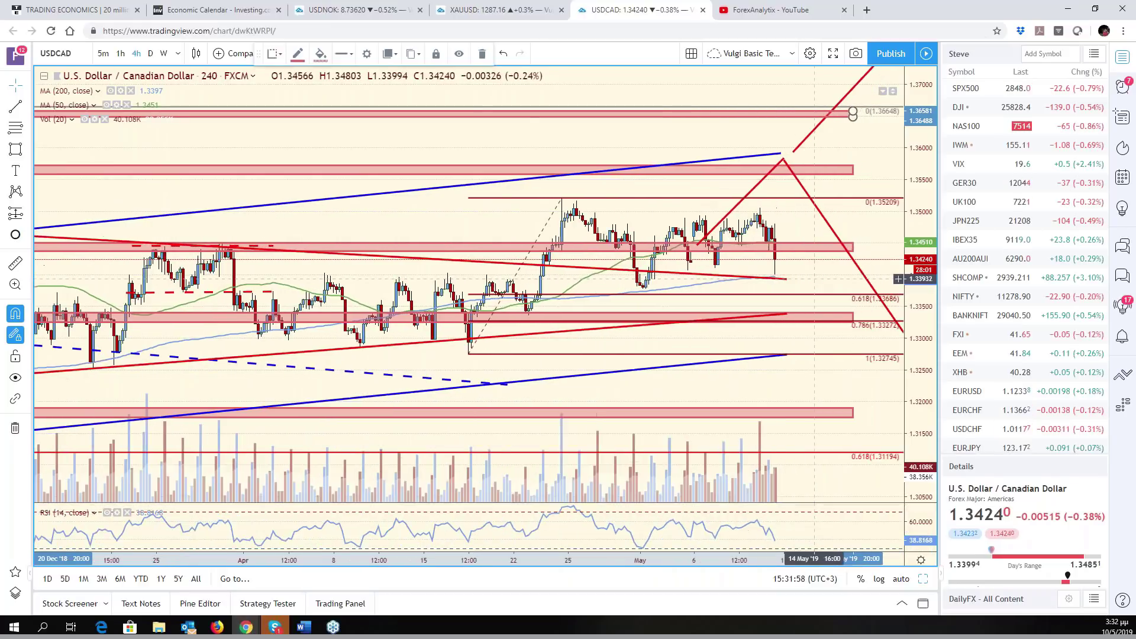
- Load EURUSD into the EURGBP pane of the six-chart grid and maximize it
key("alt+Return")
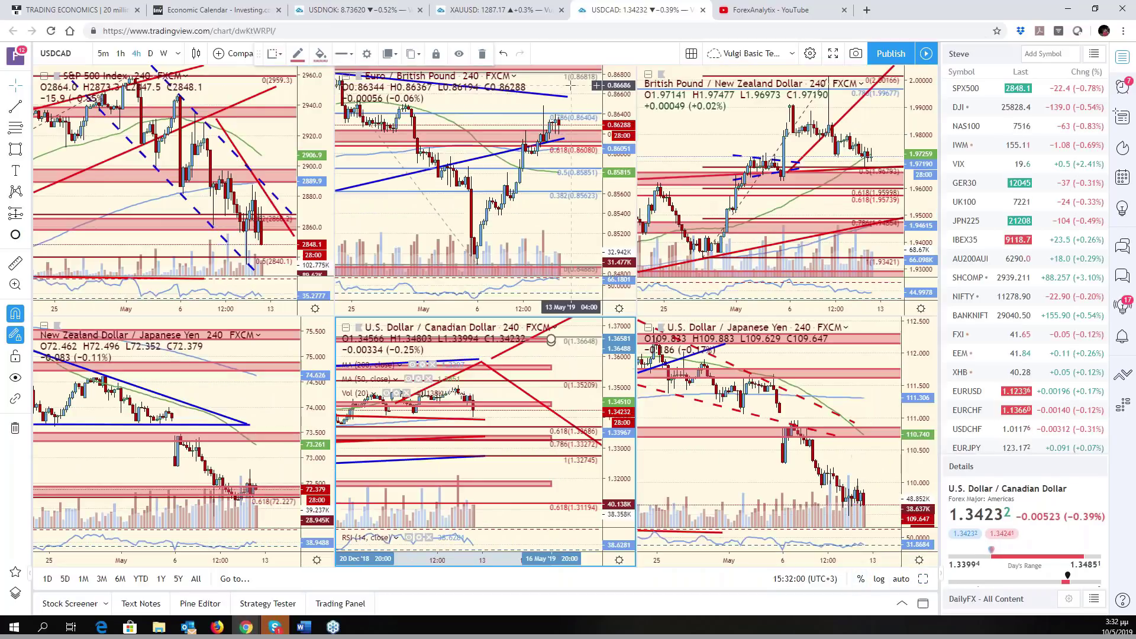
left_click(566, 226)
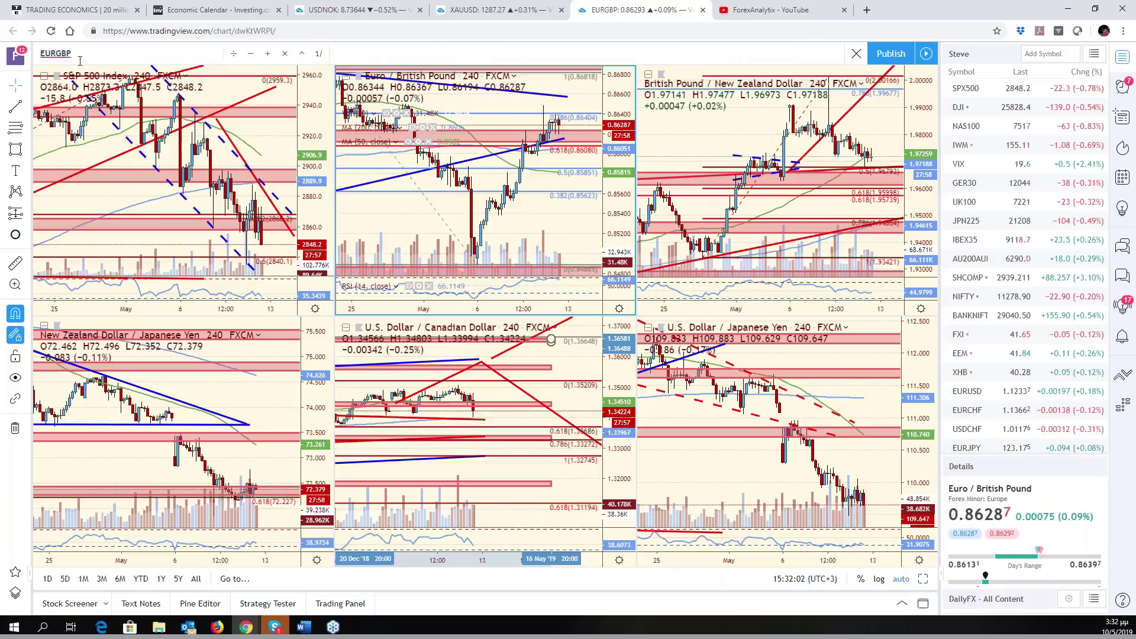
type("EUIR")
key("BackSpace")
key("BackSpace")
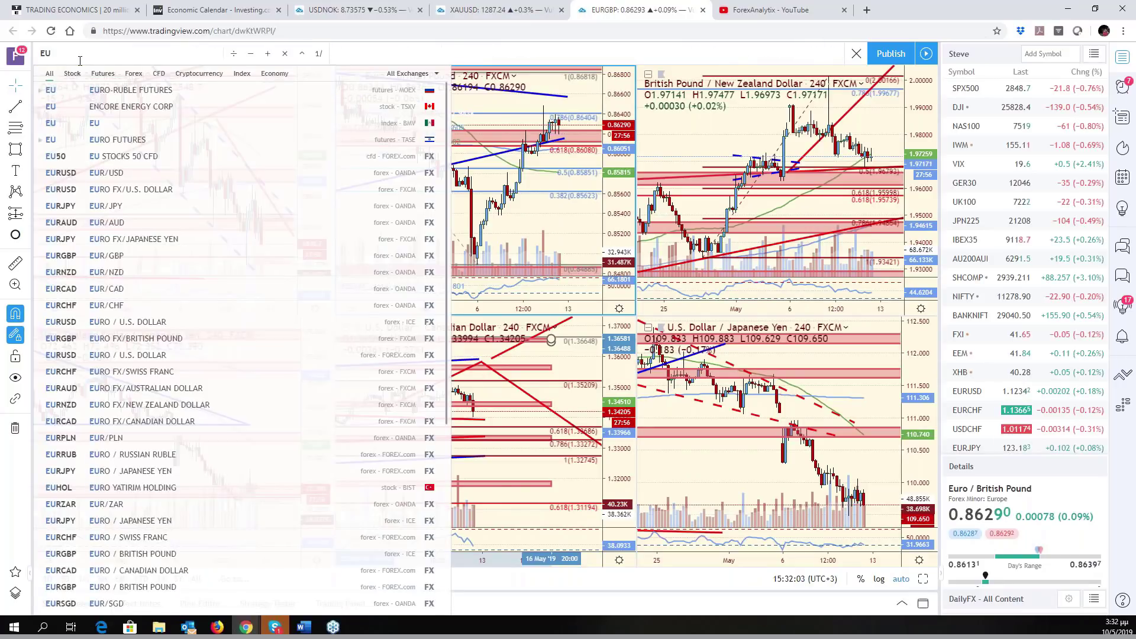
type("RUSD")
key("Return")
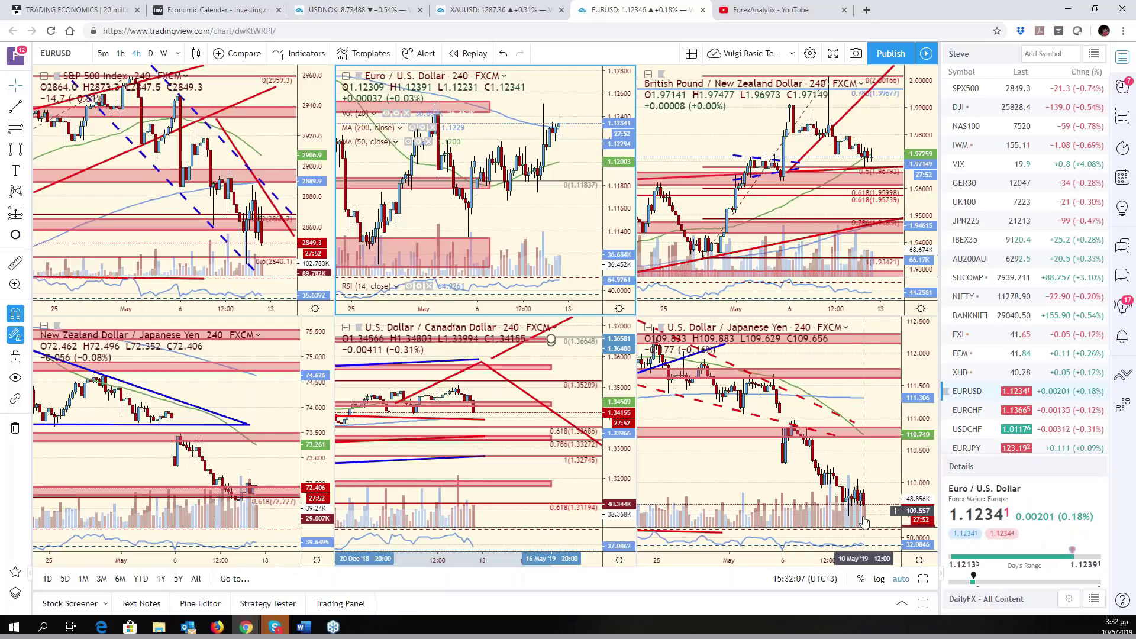
key("alt+Return")
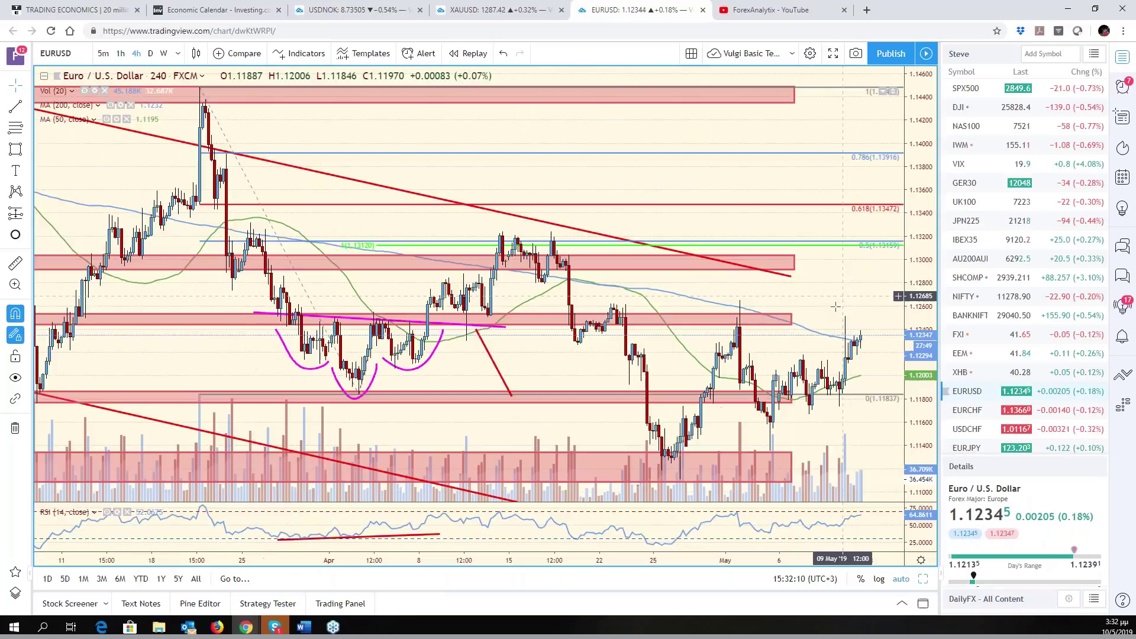
- Extend the EURUSD red zones near 1.110, 1.118, 1.125, 1.130 and 1.144 to the right
left_click(685, 319)
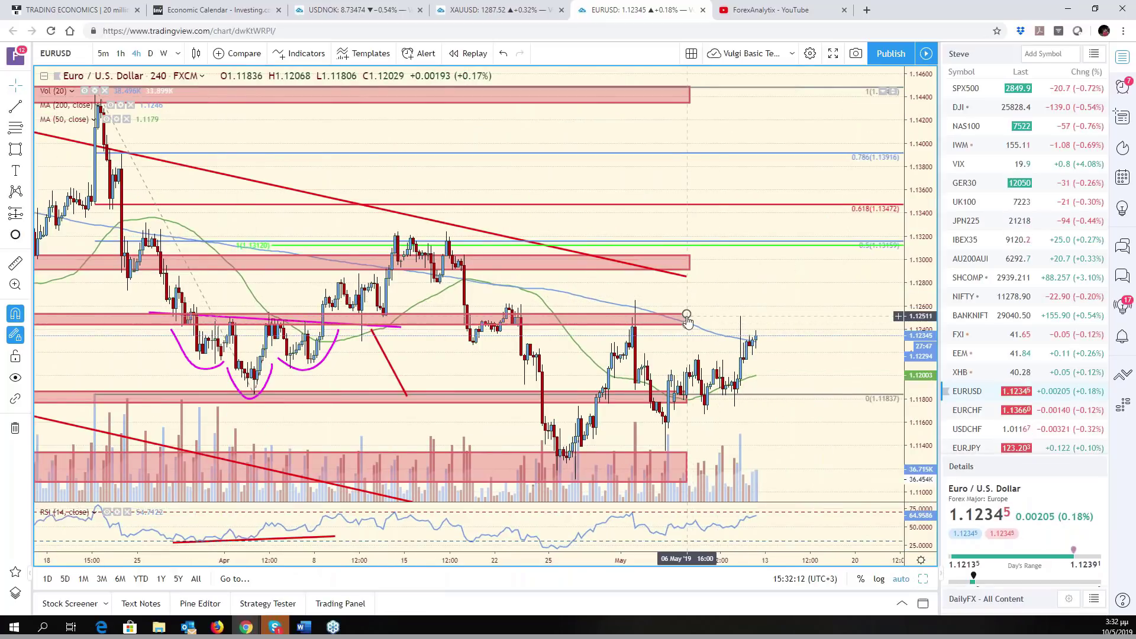
left_click_drag(687, 320, 858, 313)
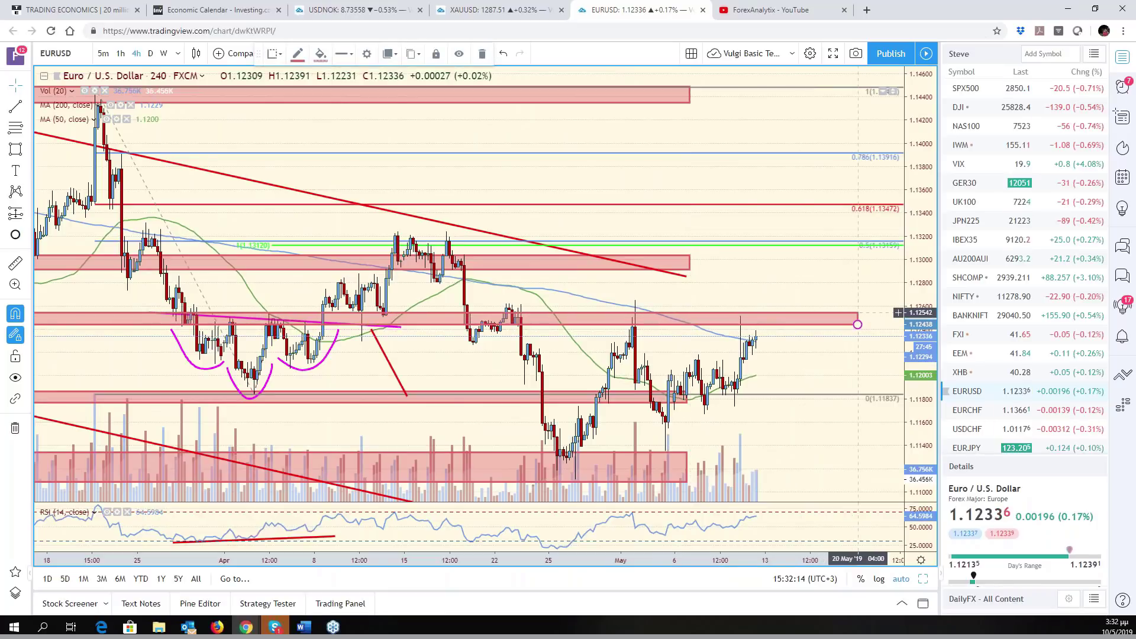
left_click(685, 398)
left_click_drag(685, 398, 857, 392)
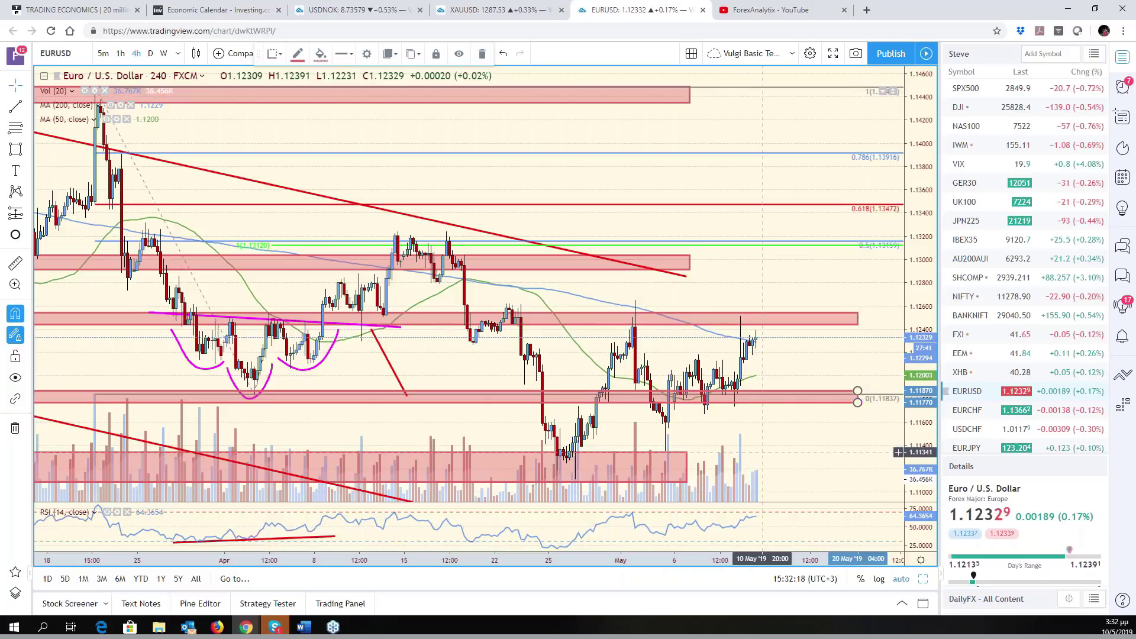
left_click(686, 453)
left_click_drag(686, 453, 857, 456)
left_click(690, 262)
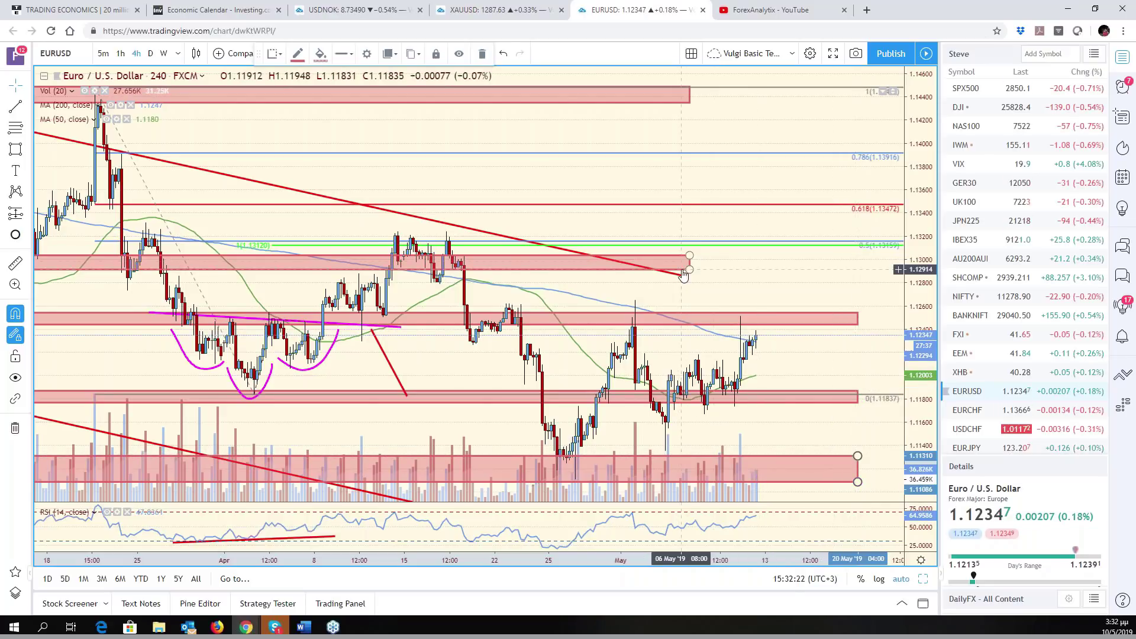
left_click_drag(689, 262, 857, 269)
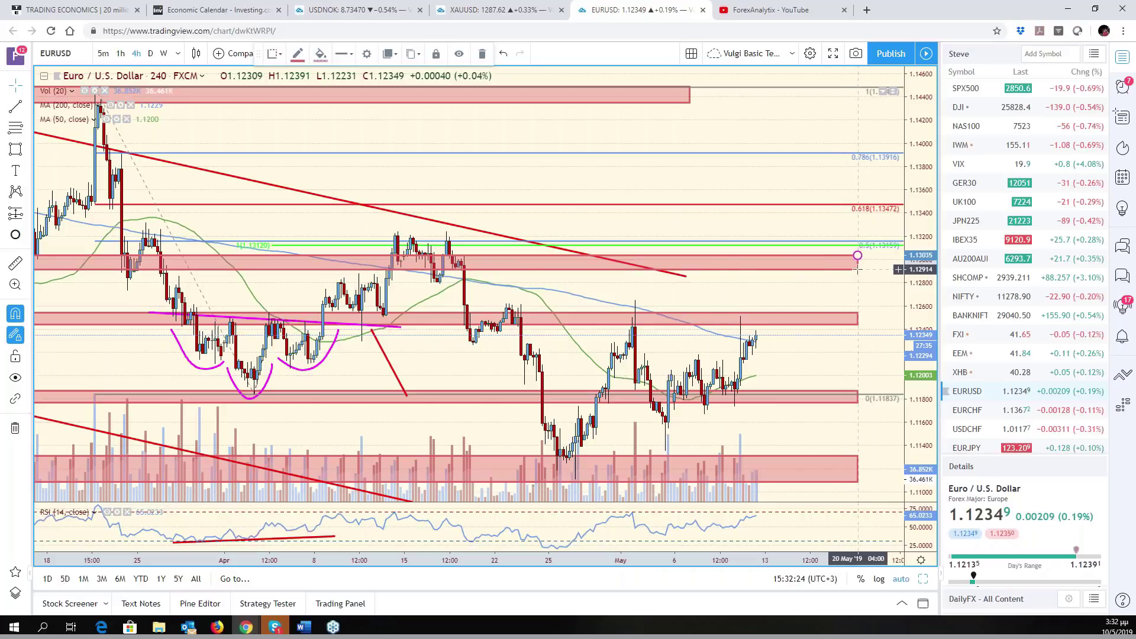
left_click(689, 102)
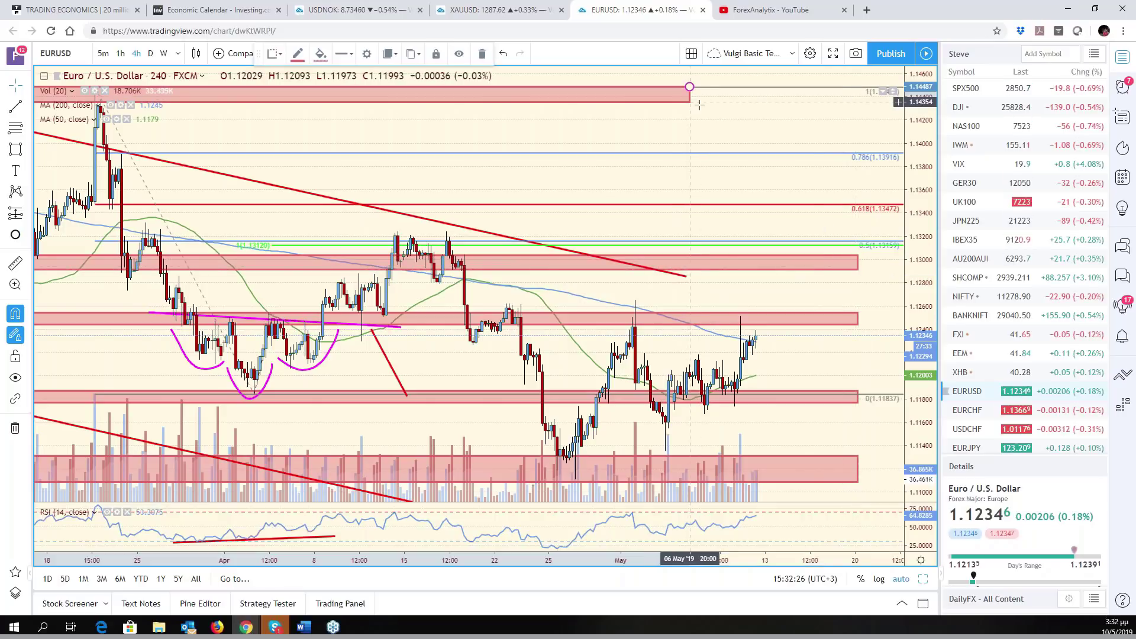
left_click_drag(689, 102, 857, 105)
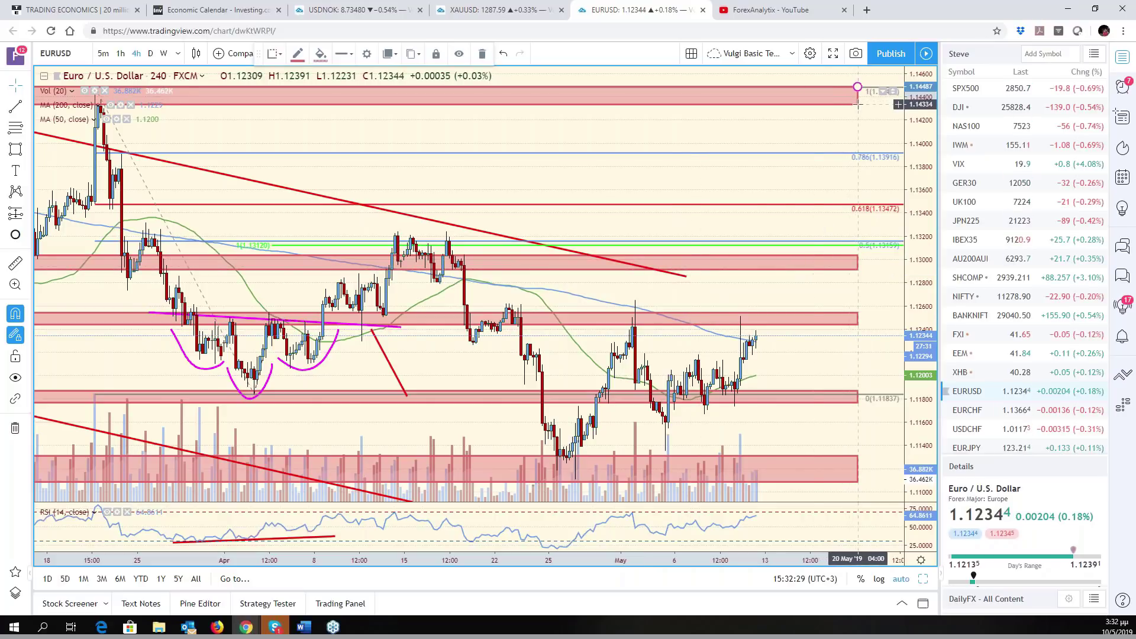
- Restore the six-chart grid and switch to the USDNOK daily layout
left_click(816, 361)
scroll(817, 361, "down", 1)
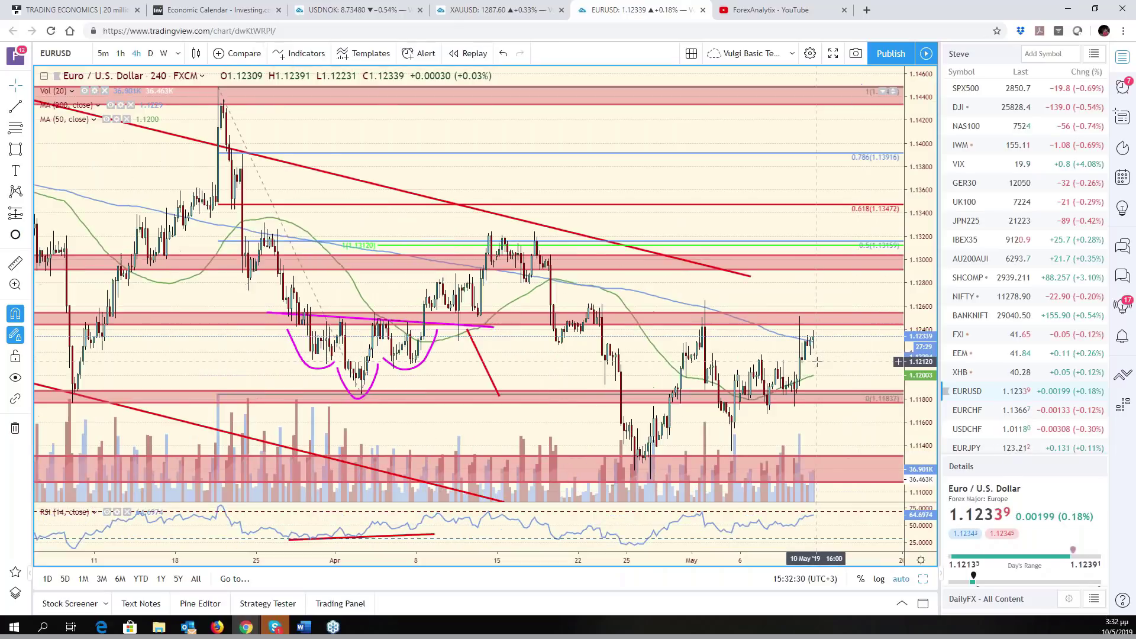
scroll(816, 361, "down", 2)
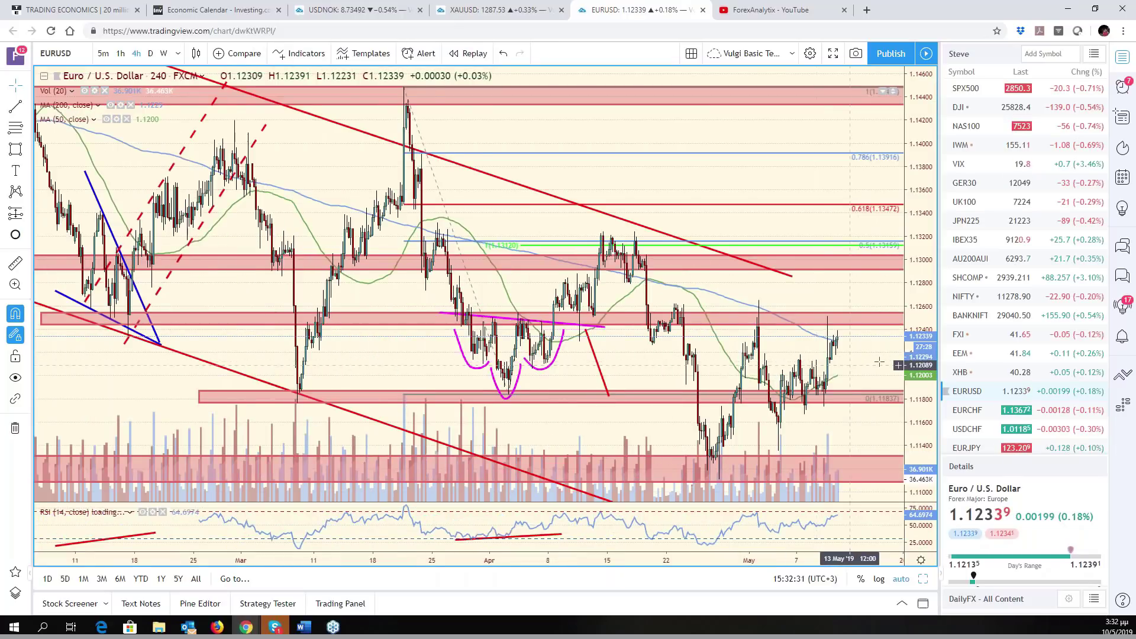
right_click(819, 291)
scroll(784, 368, "up", 4)
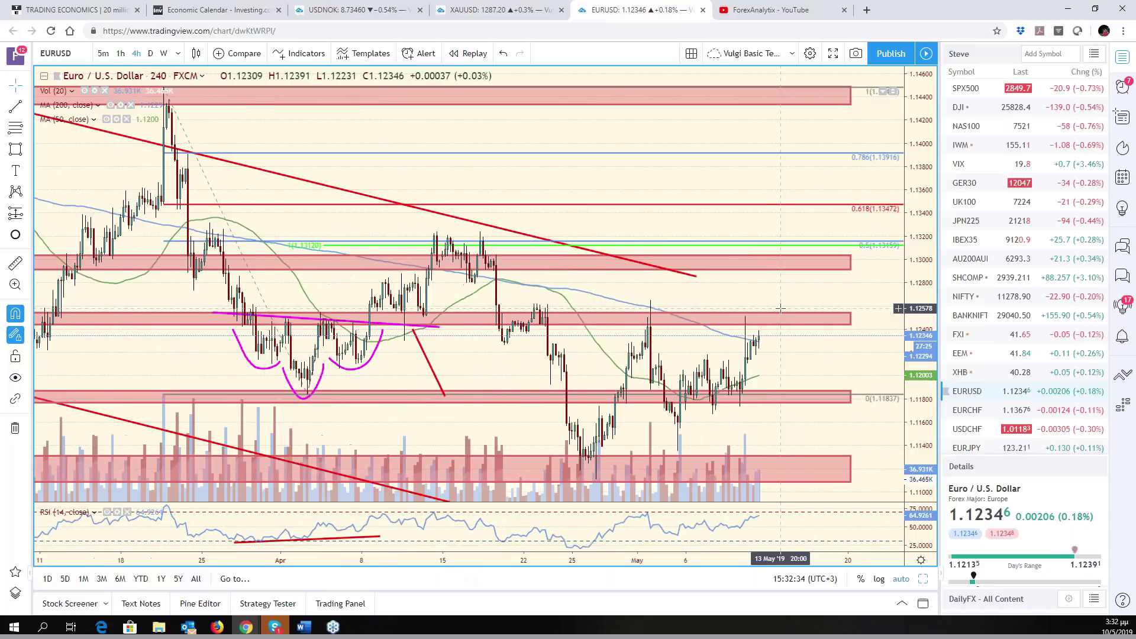
scroll(784, 368, "up", 2)
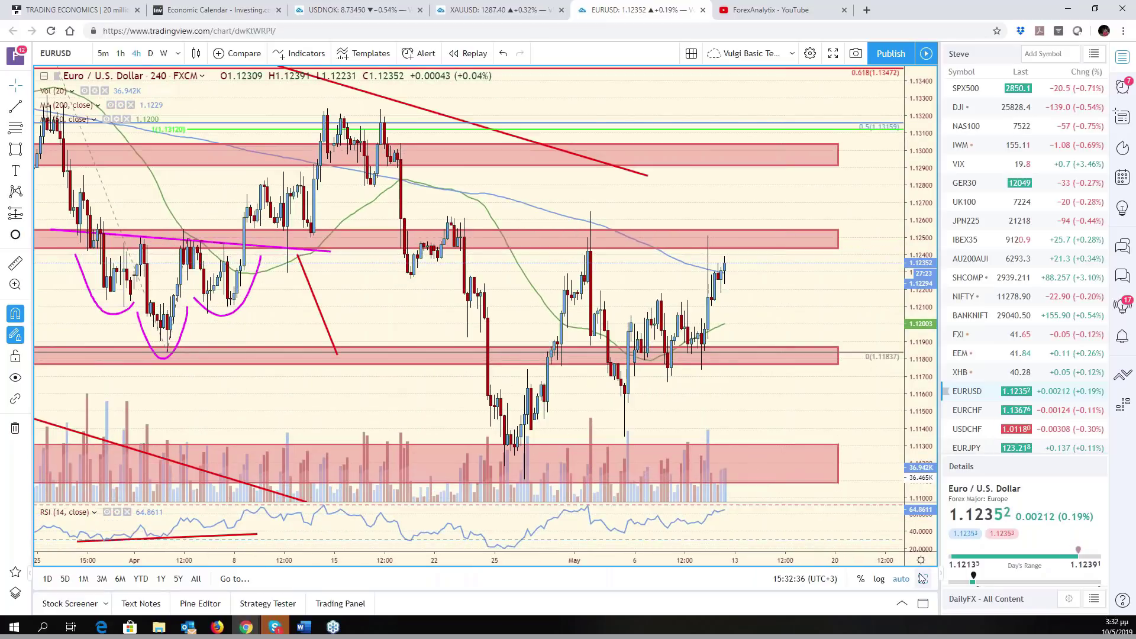
key("alt+Return")
key("ctrl+3")
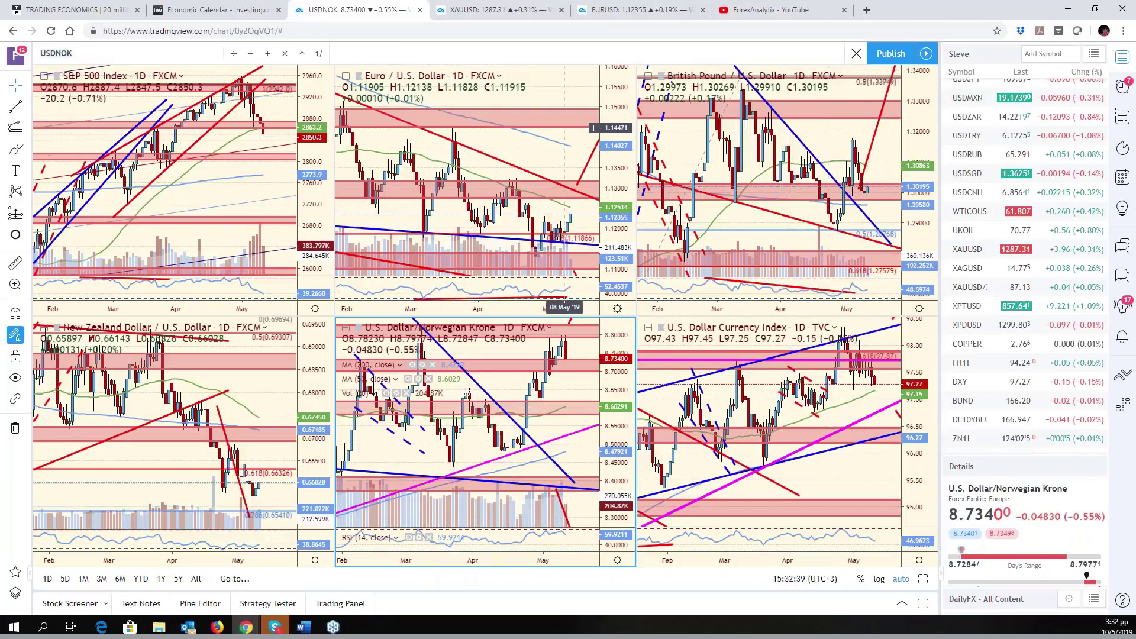
- Load USDSEK into the USD/NOK pane and show it alone at full size
left_click(561, 164)
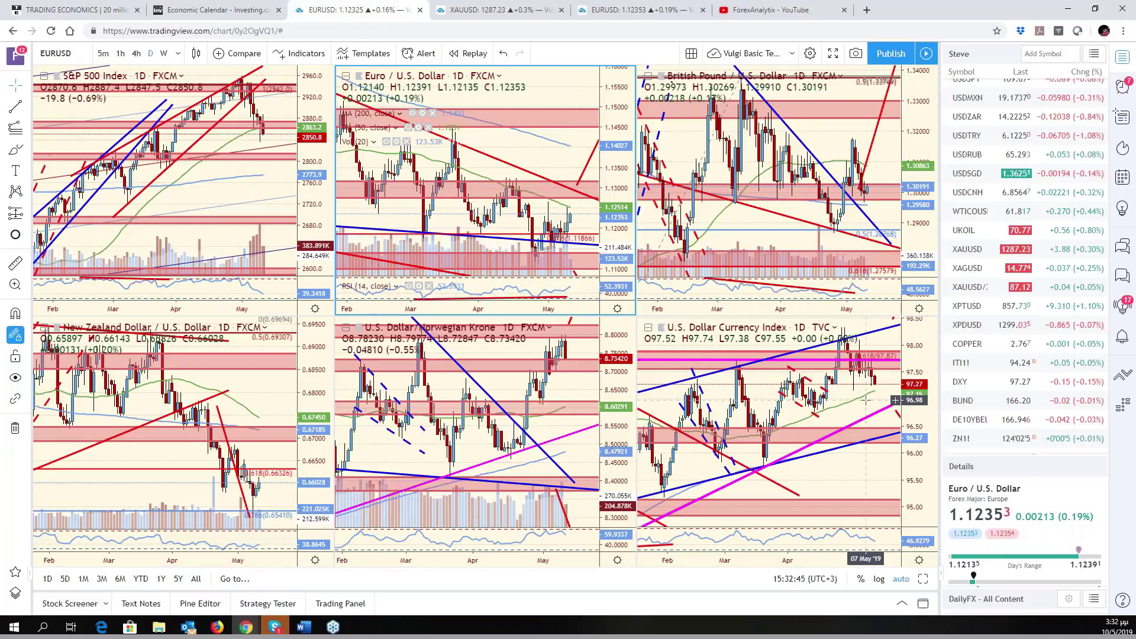
left_click(895, 400)
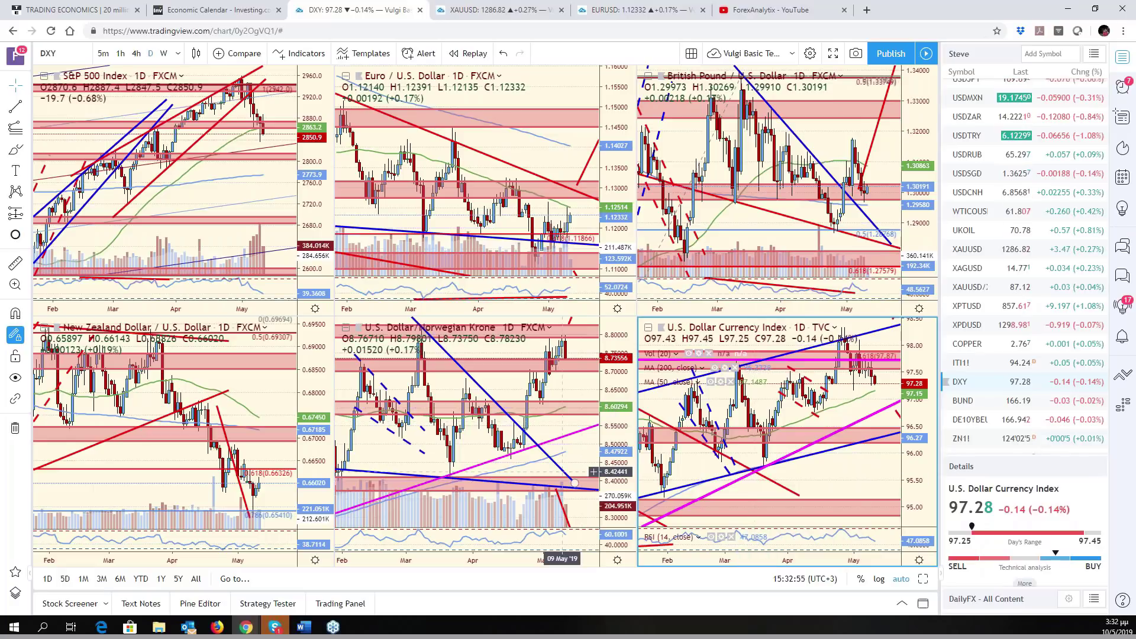
left_click(556, 387)
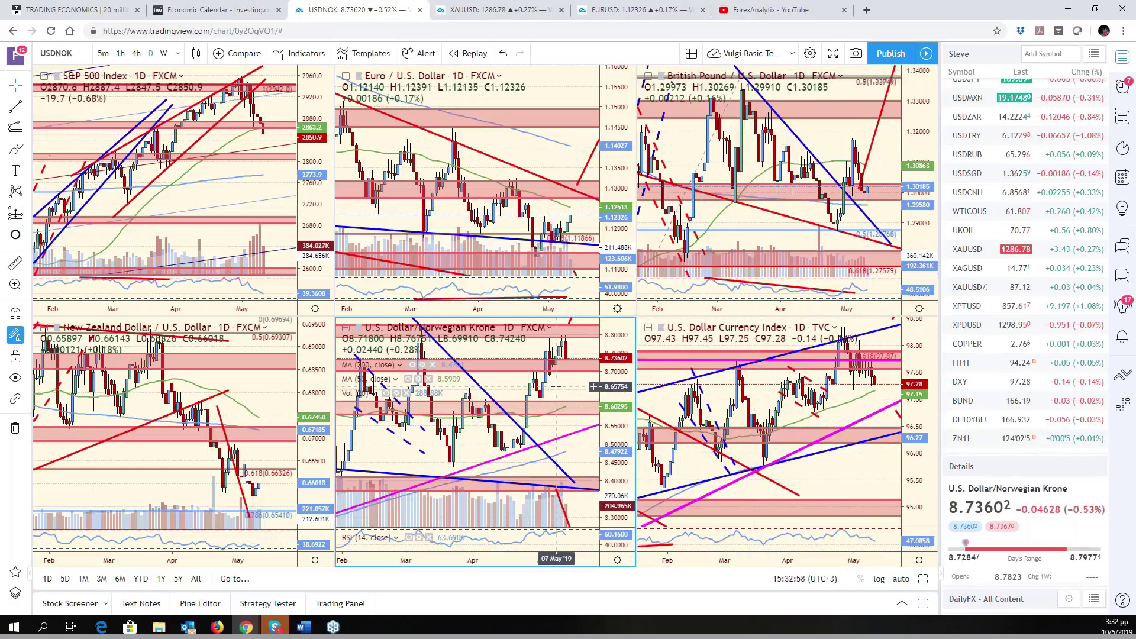
left_click(75, 54)
type("USD")
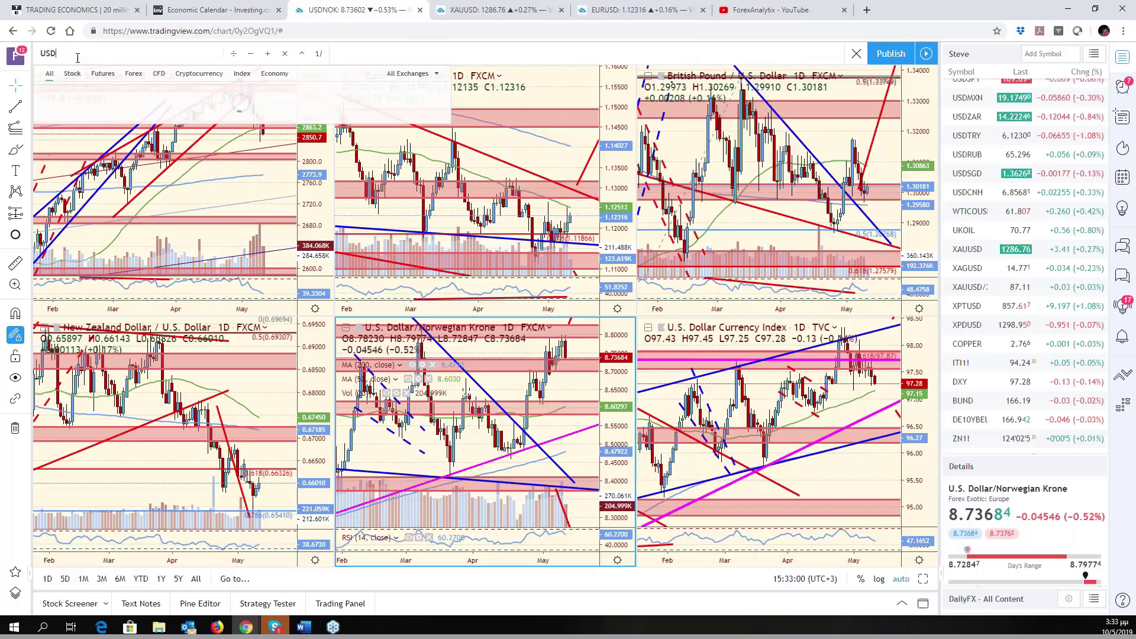
type("SEK")
key("Return")
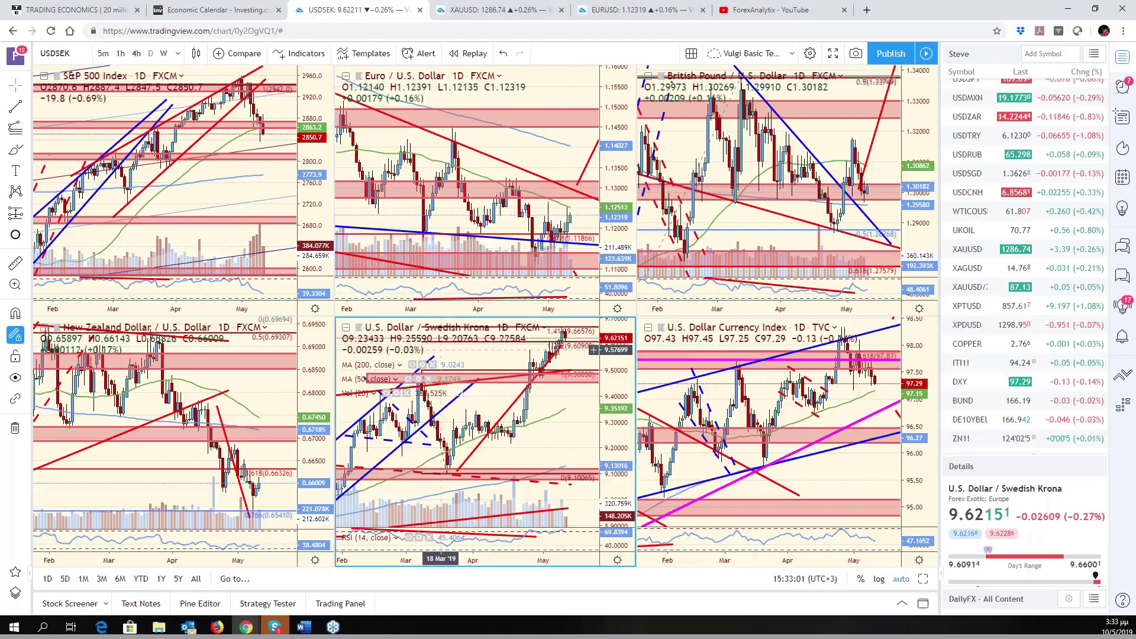
key("alt+Return")
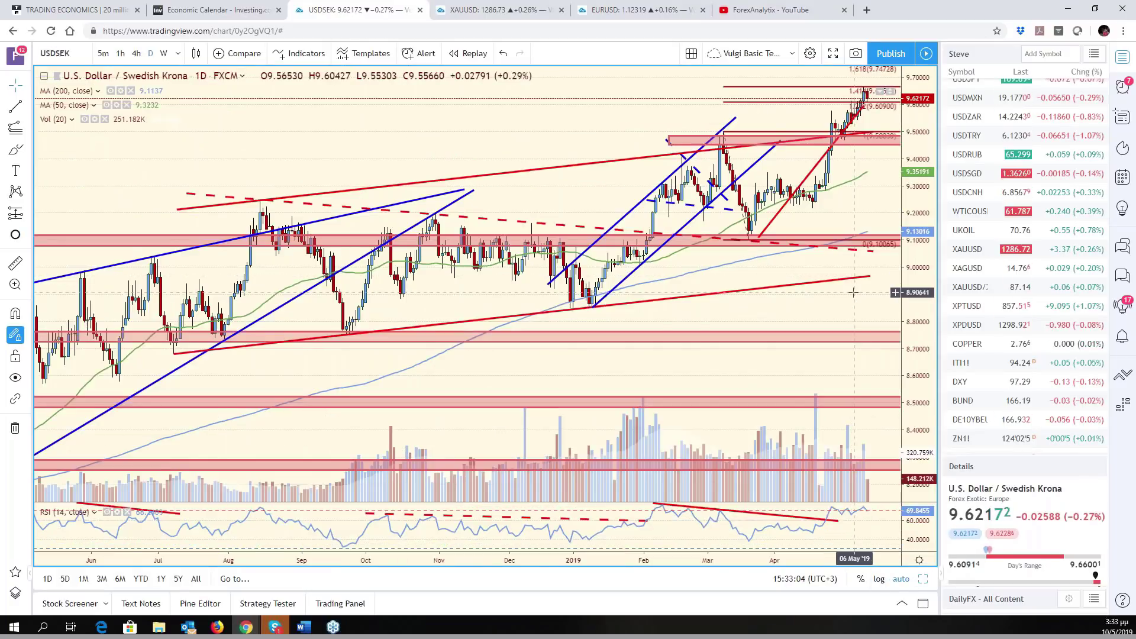
- Zoom out the USDSEK daily chart and leave empty space after the latest bar
scroll(853, 292, "down", 4)
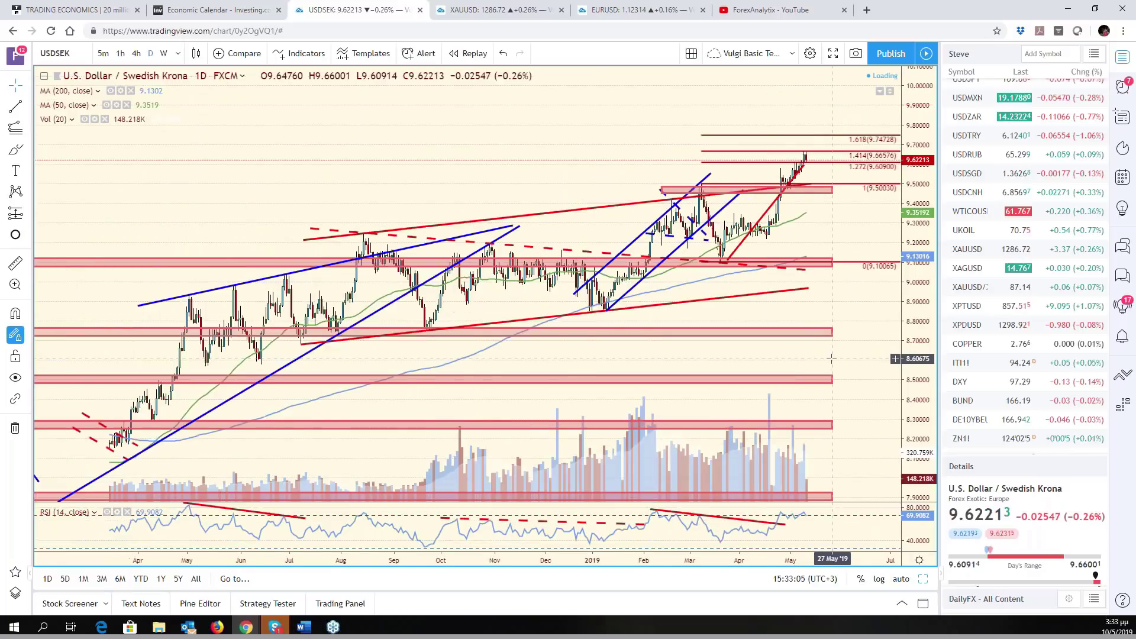
scroll(831, 358, "down", 5)
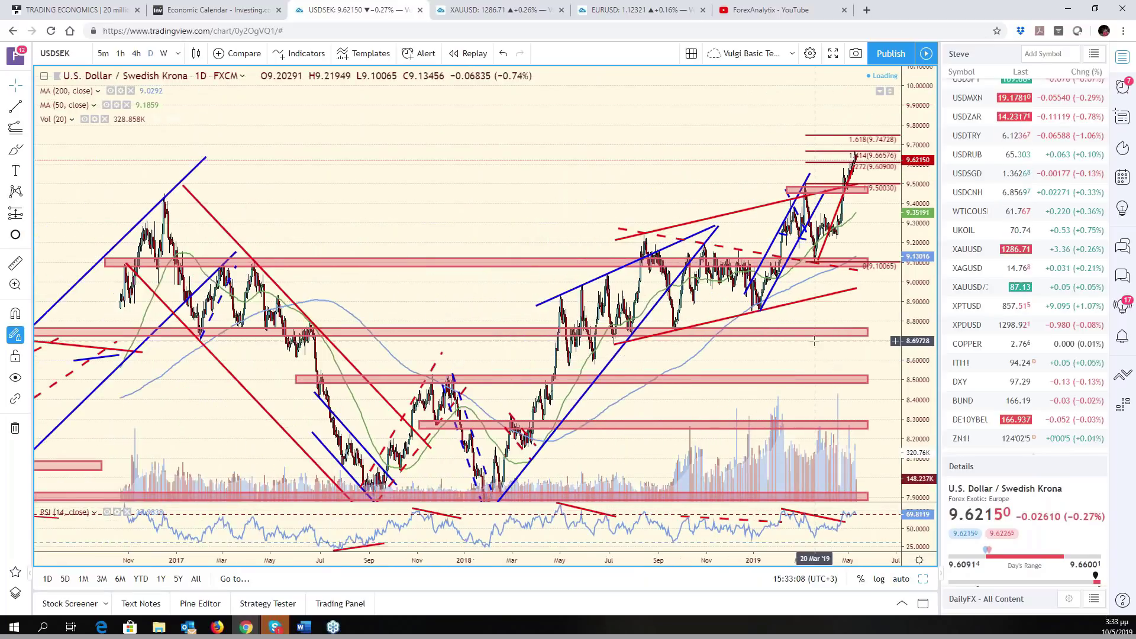
scroll(813, 341, "down", 1)
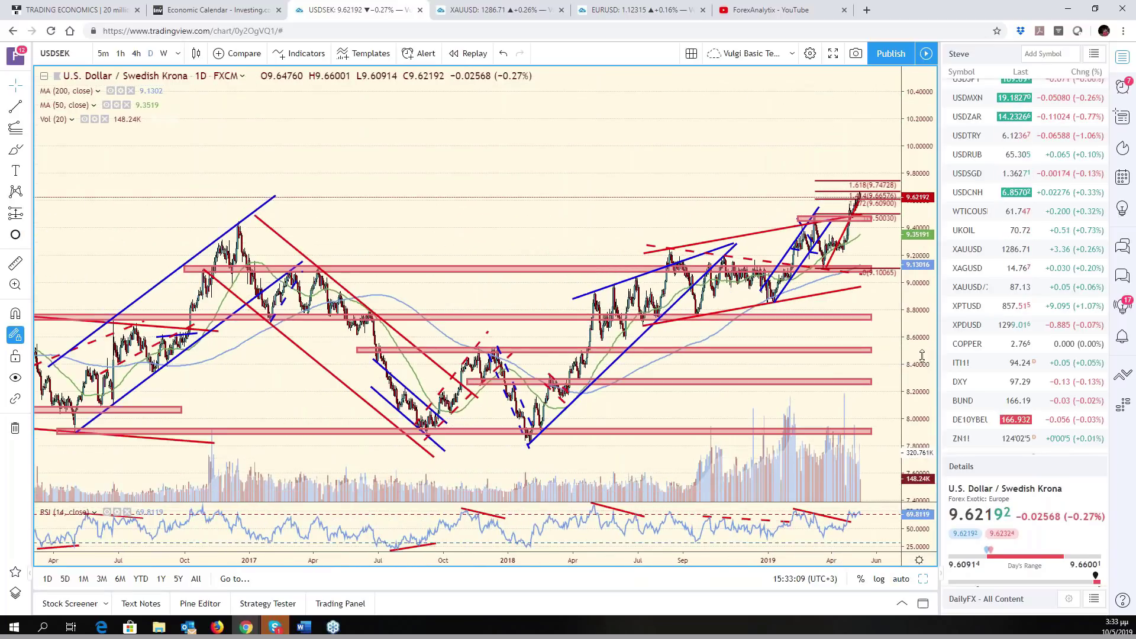
scroll(723, 410, "down", 3)
scroll(723, 410, "down", 2)
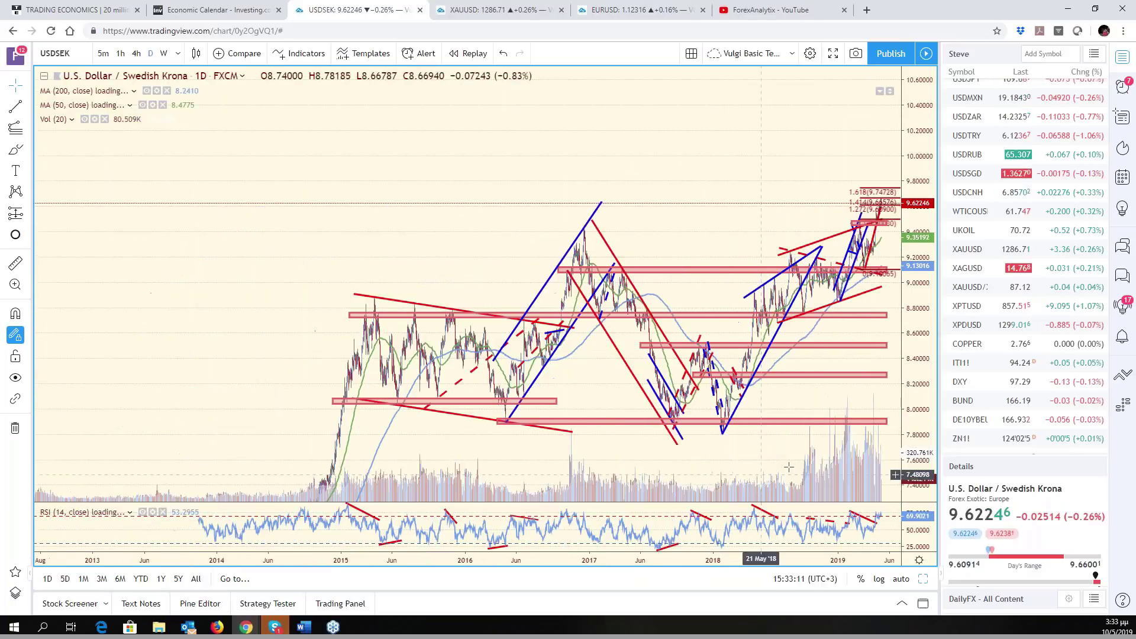
left_click_drag(733, 407, 664, 386)
scroll(678, 402, "down", 2)
scroll(664, 386, "up", 5)
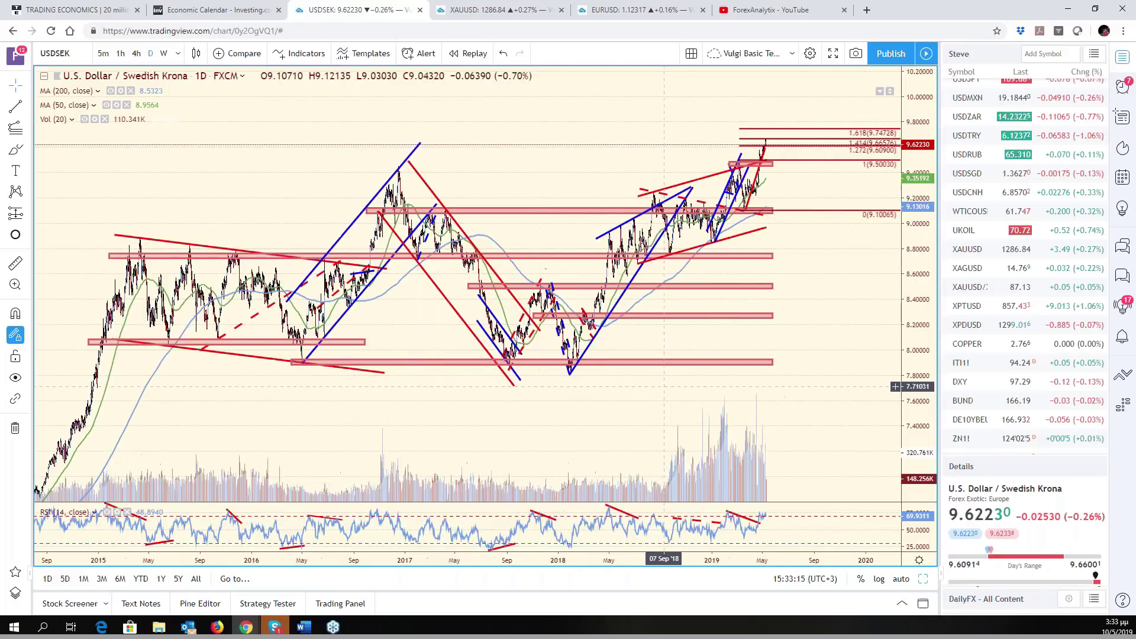
scroll(844, 389, "up", 5)
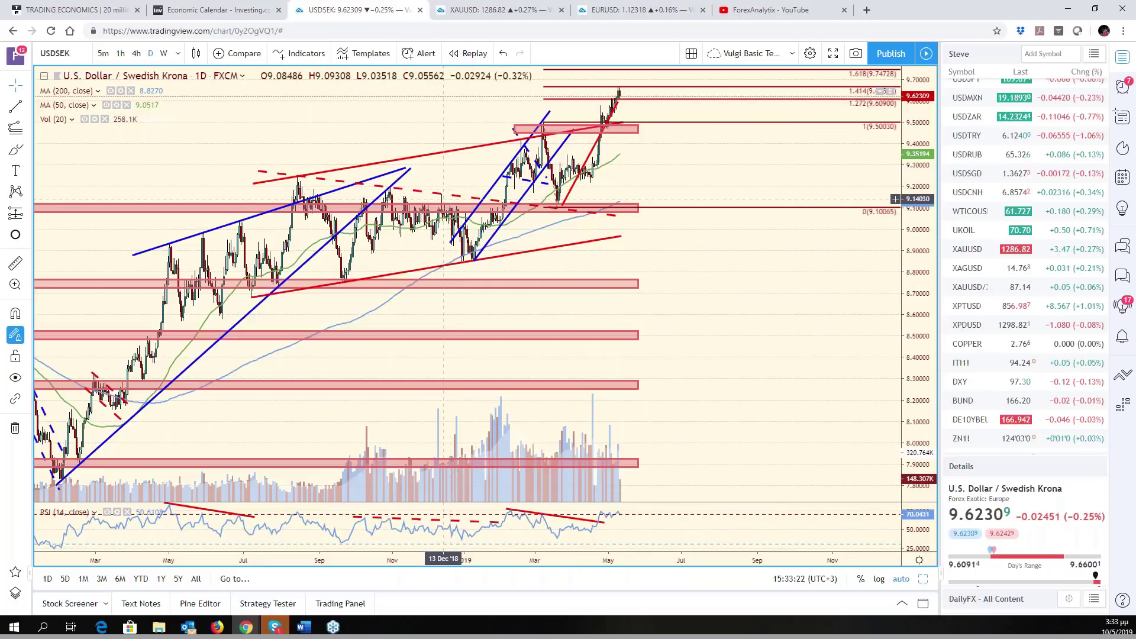
- Make the upper rising red trendline dashed and the falling red line solid
left_click(414, 157)
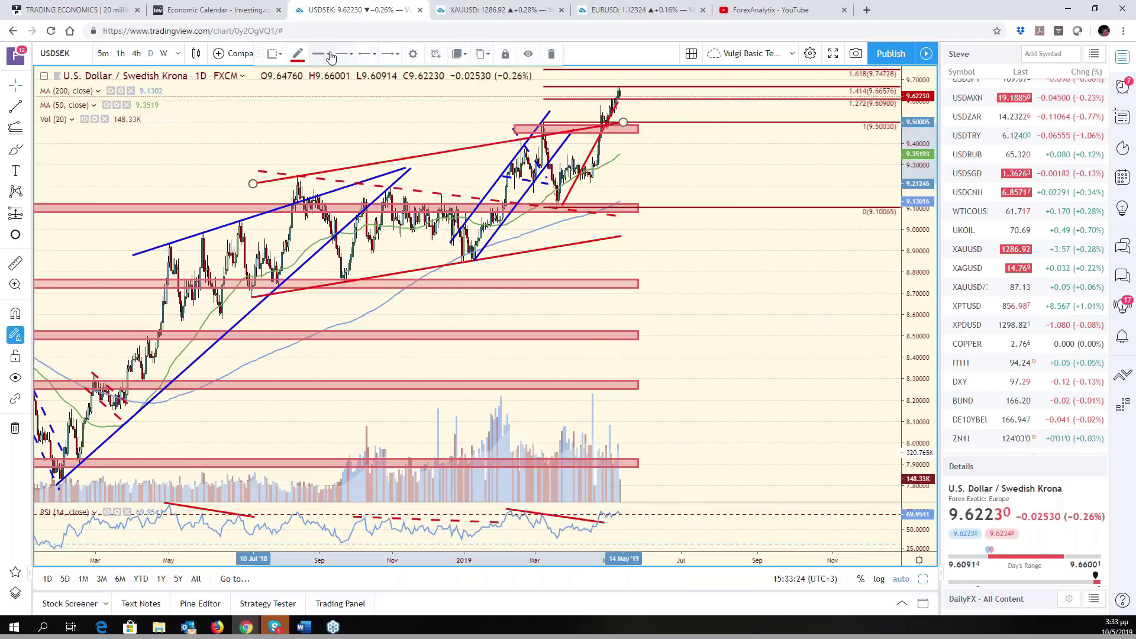
left_click(343, 54)
left_click(390, 76)
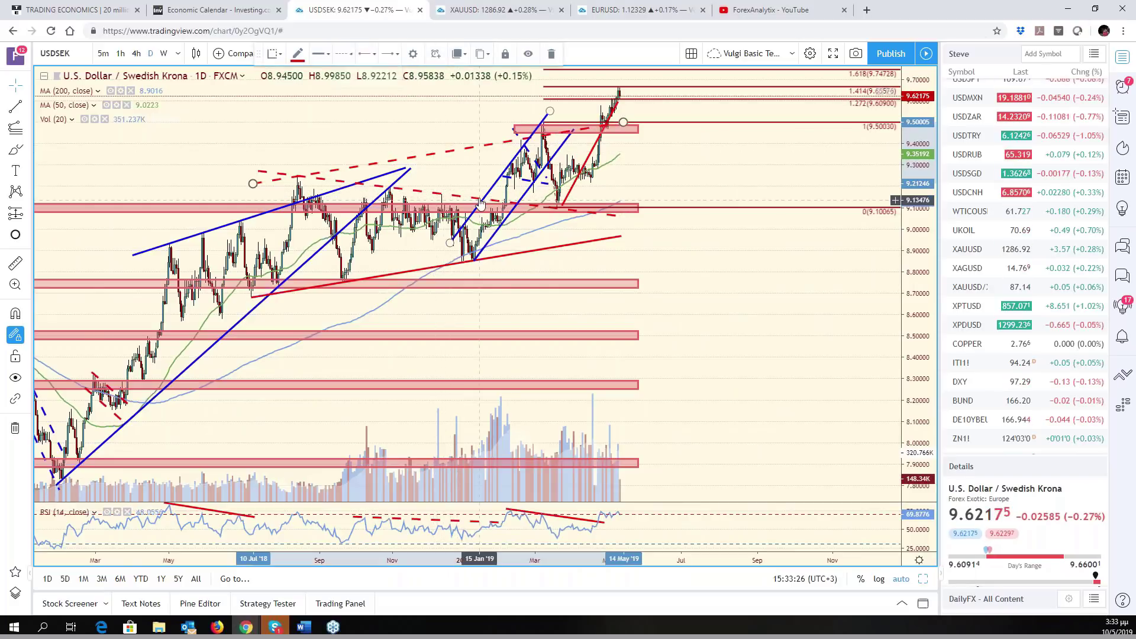
left_click(342, 54)
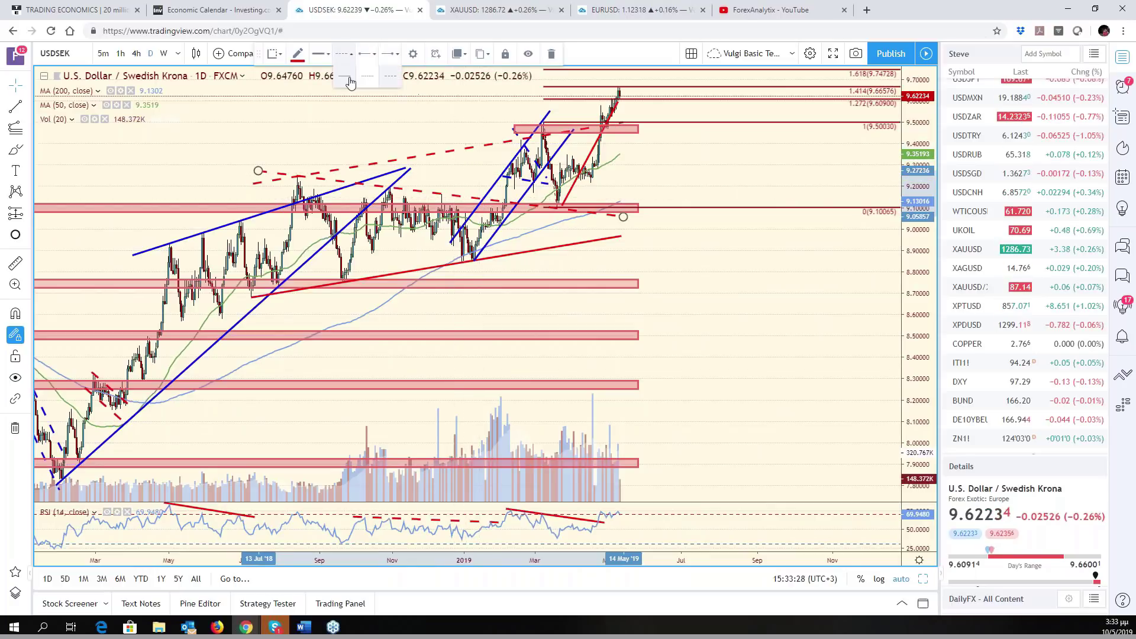
left_click(367, 66)
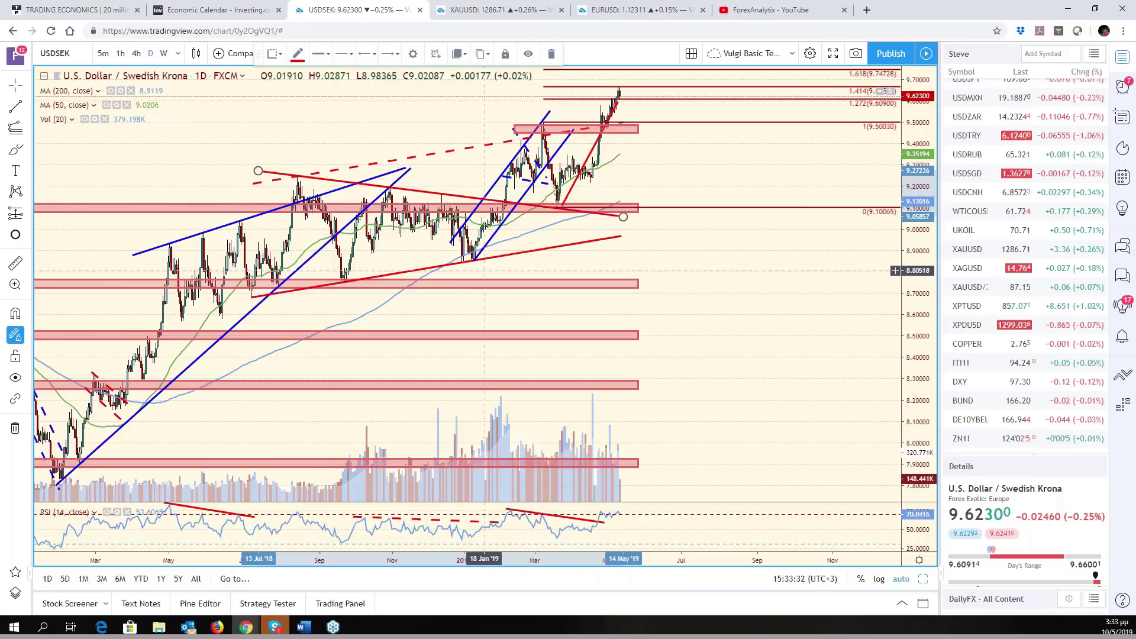
- Deselect the line, review the chart, and select the lower rising red trendline
mouse_move(763, 337)
left_mouse_down()
mouse_move(799, 369)
mouse_move(866, 369)
left_mouse_up()
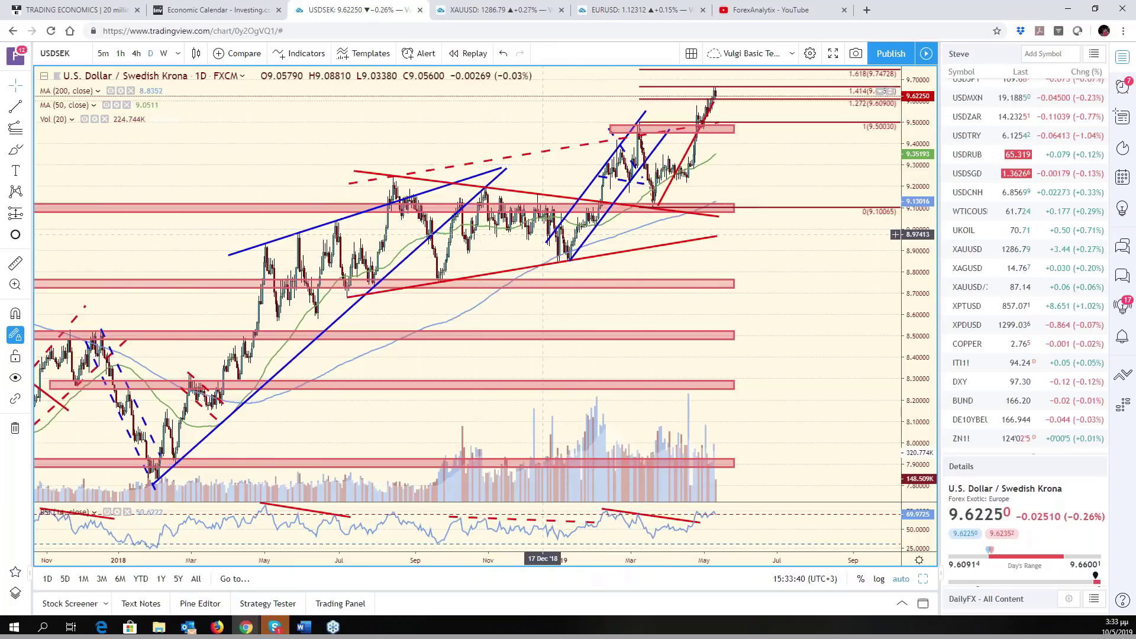
scroll(460, 216, "up", 3)
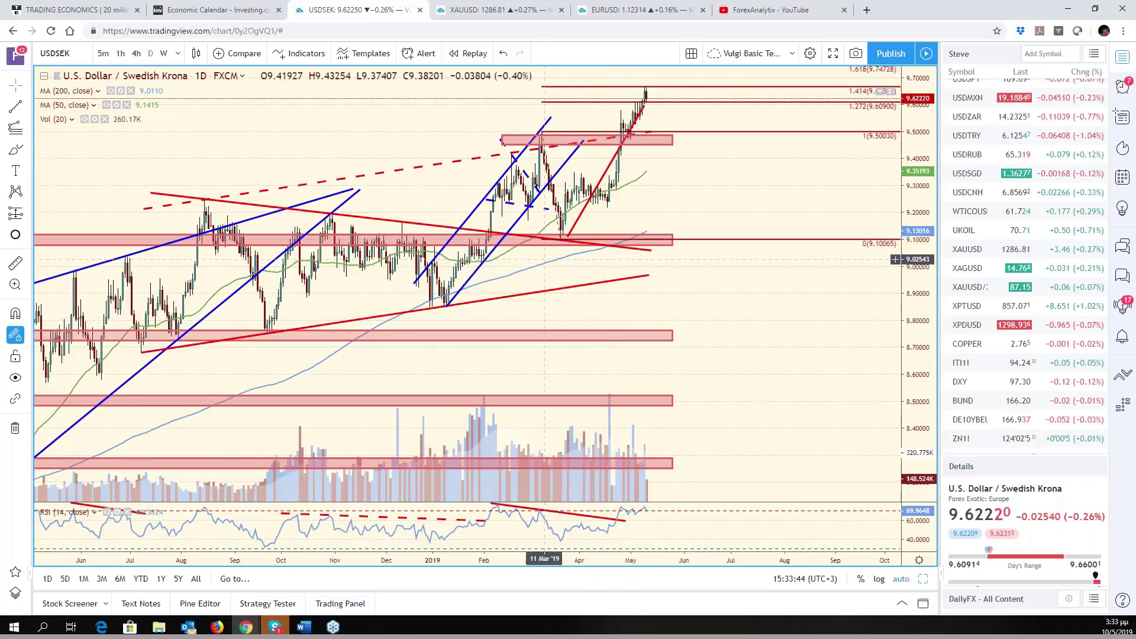
scroll(566, 226, "down", 4)
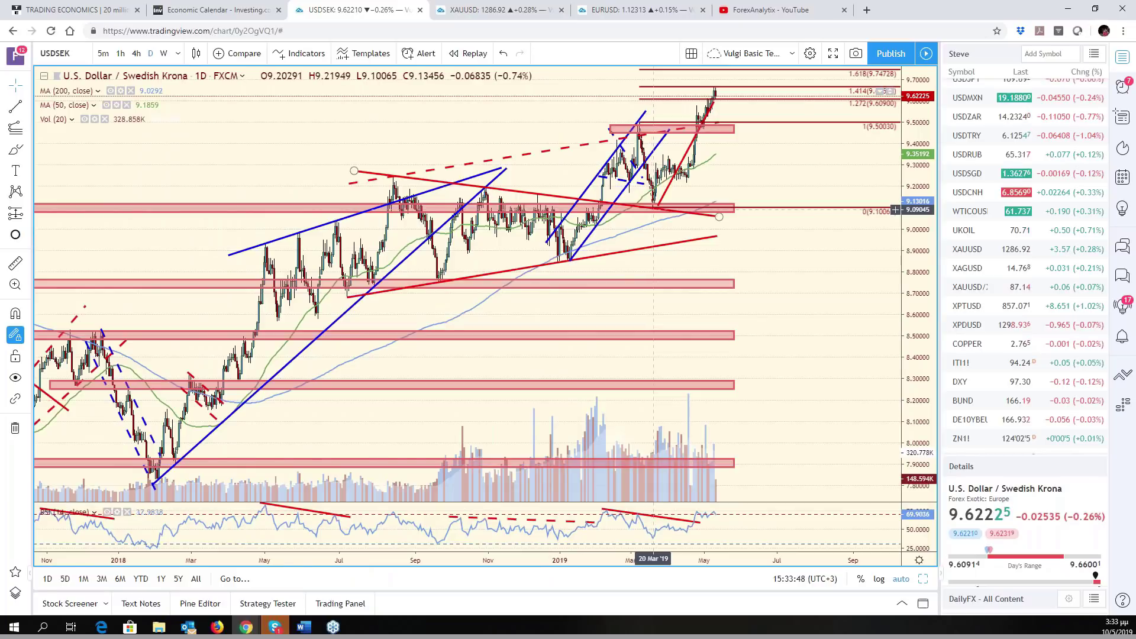
scroll(653, 210, "down", 4)
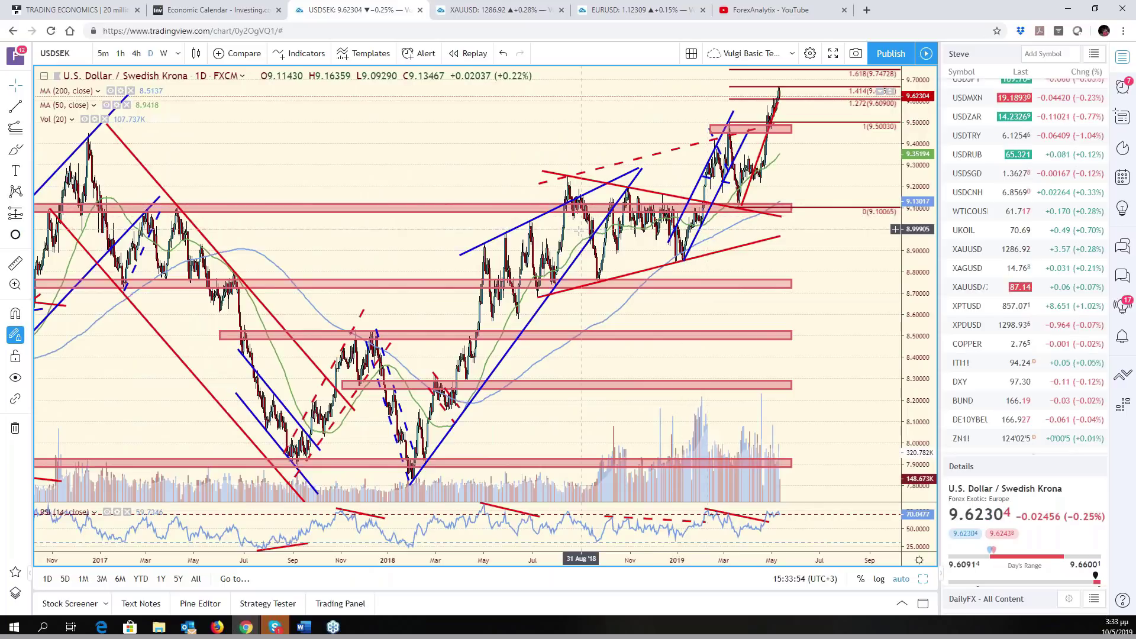
scroll(579, 231, "up", 5)
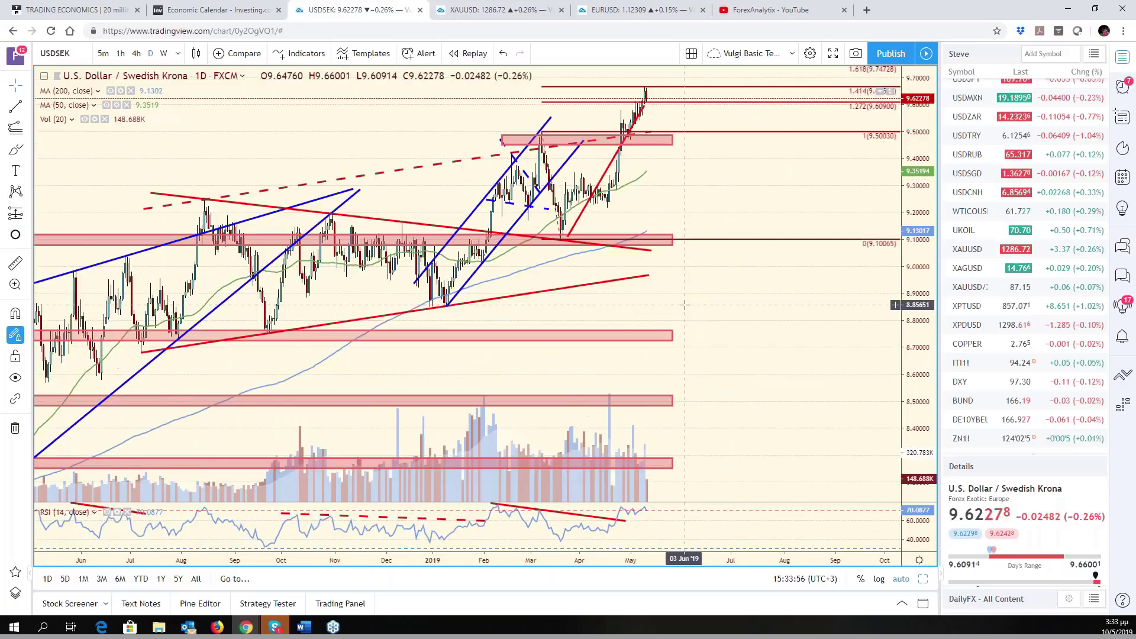
scroll(638, 306, "up", 2)
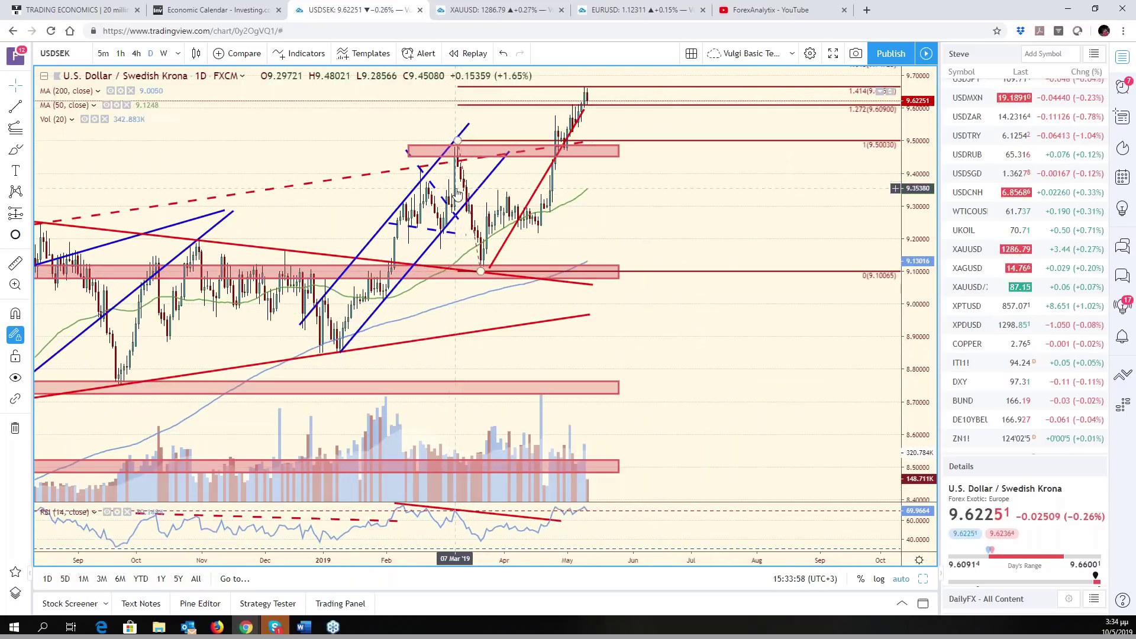
scroll(558, 218, "down", 2)
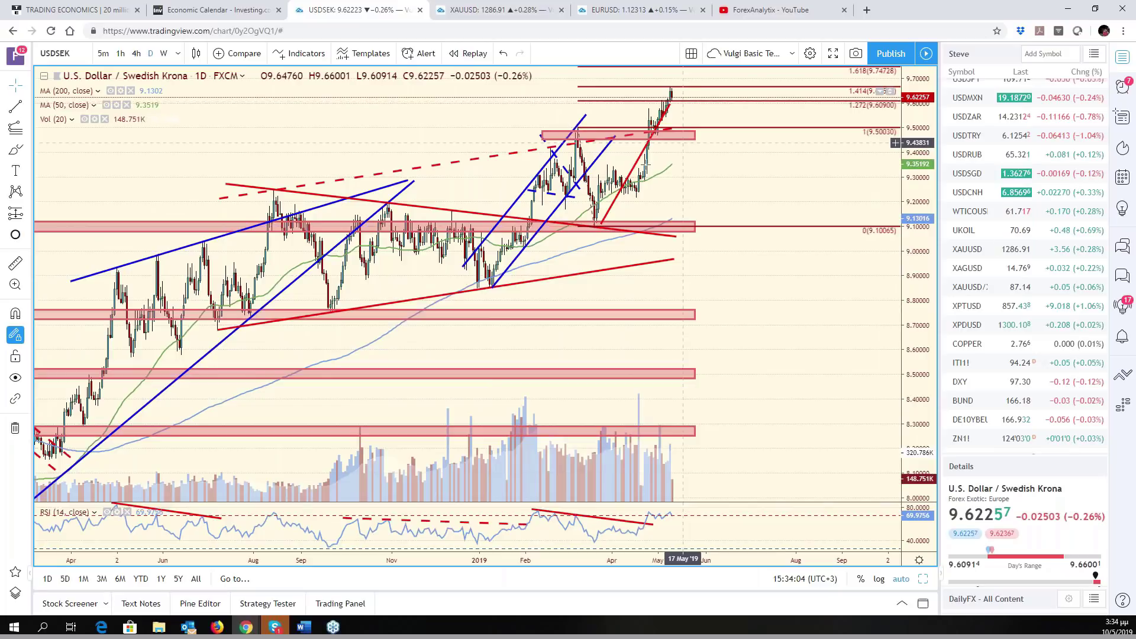
left_click(488, 289)
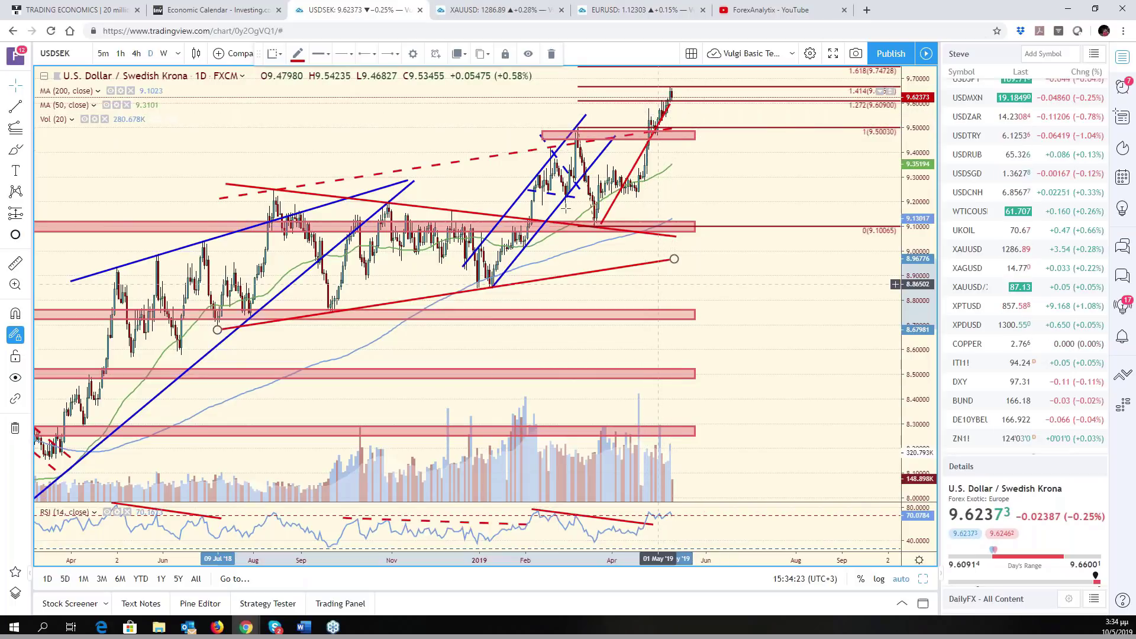
- Pan and zoom USDSEK, compress then refit the price scale, leaving blank future dates
scroll(704, 284, "down", 3)
scroll(734, 302, "up", 3)
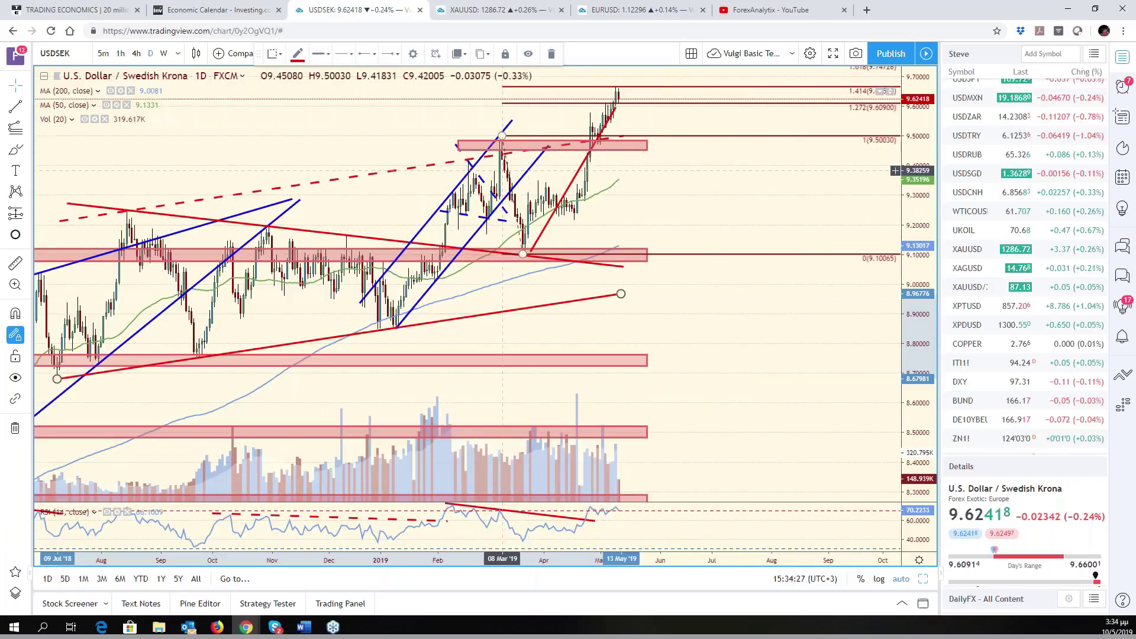
scroll(663, 176, "down", 3)
scroll(665, 183, "up", 2)
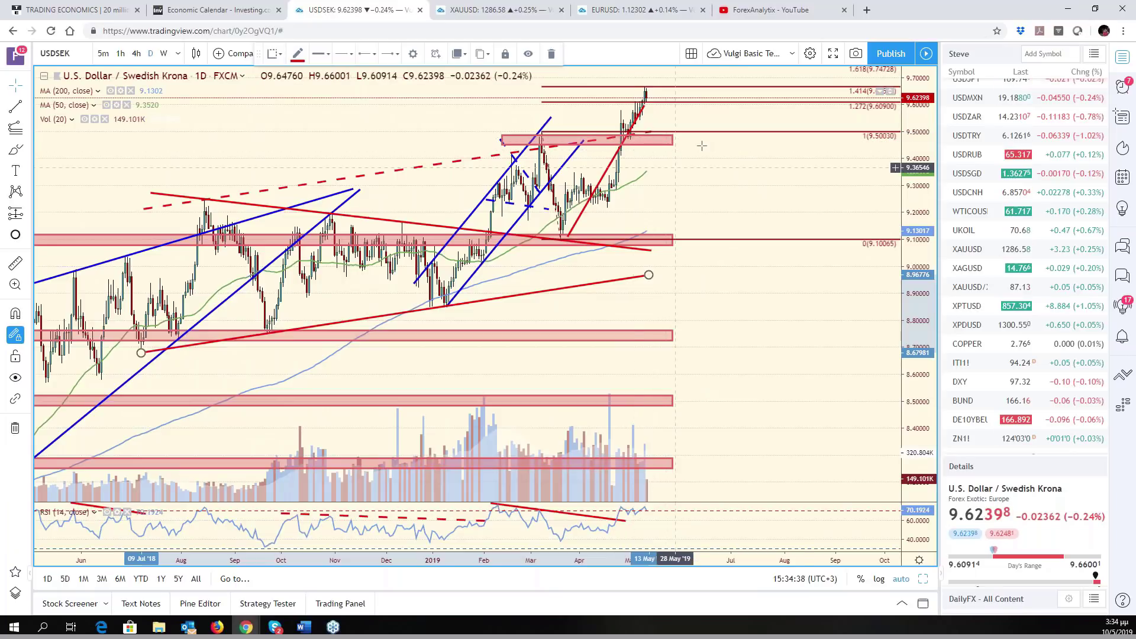
scroll(799, 298, "down", 5)
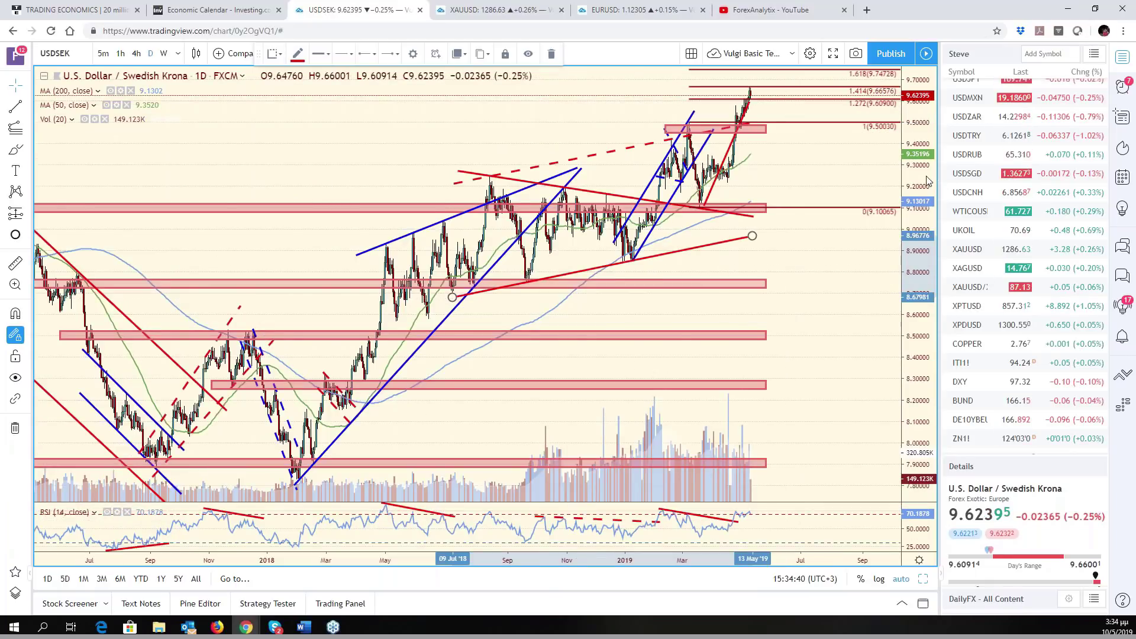
left_click_drag(917, 298, 917, 331)
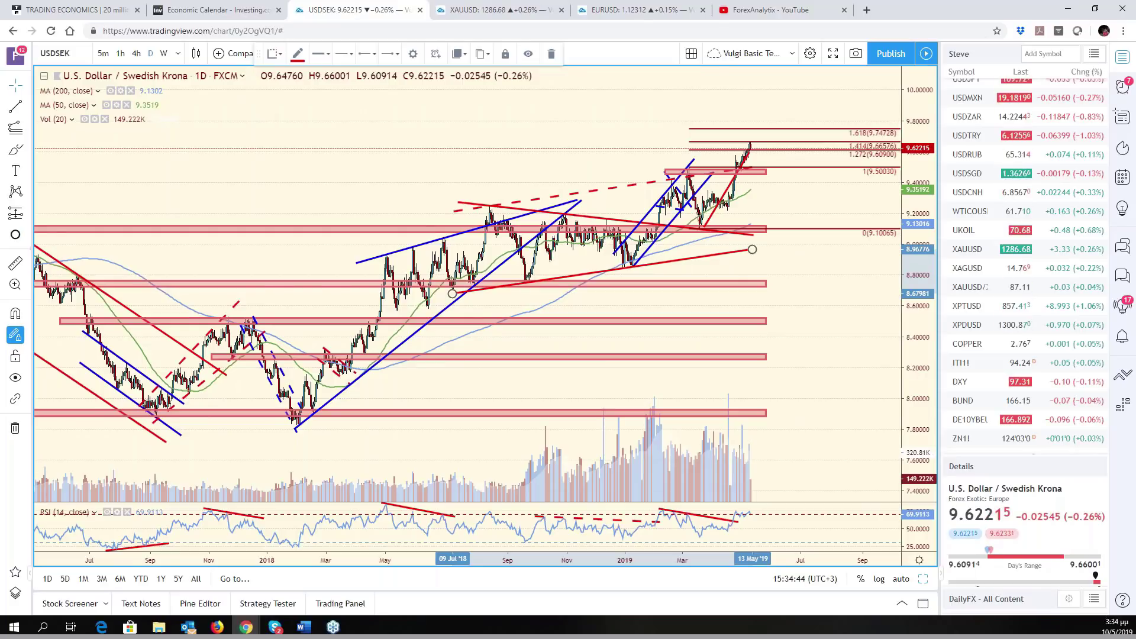
scroll(903, 362, "down", 3)
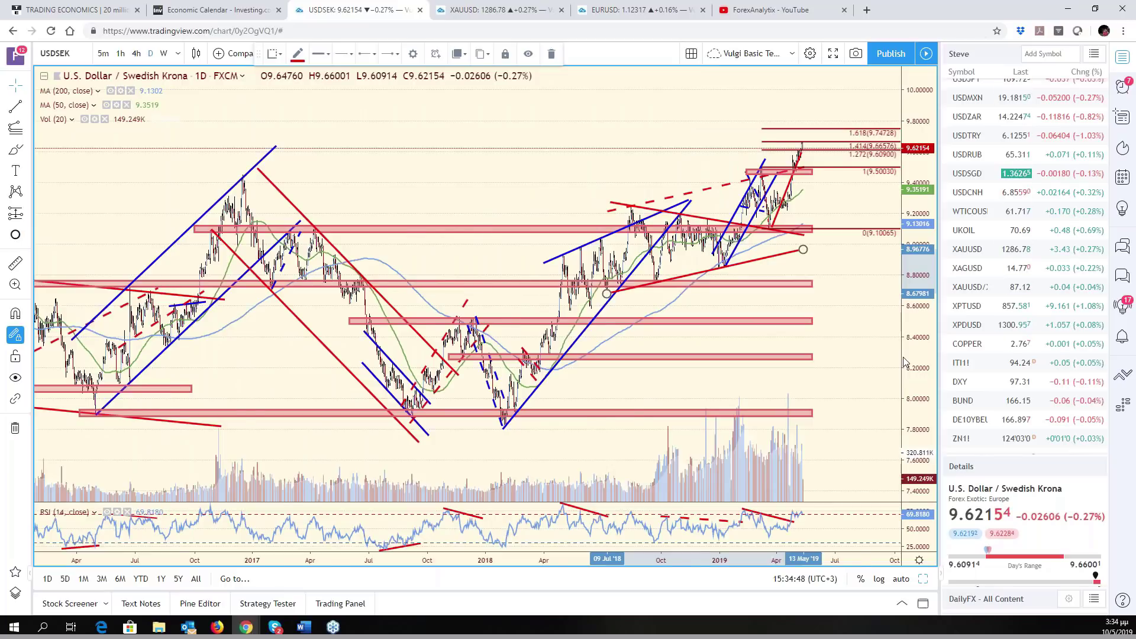
scroll(710, 259, "up", 3)
scroll(599, 259, "up", 2)
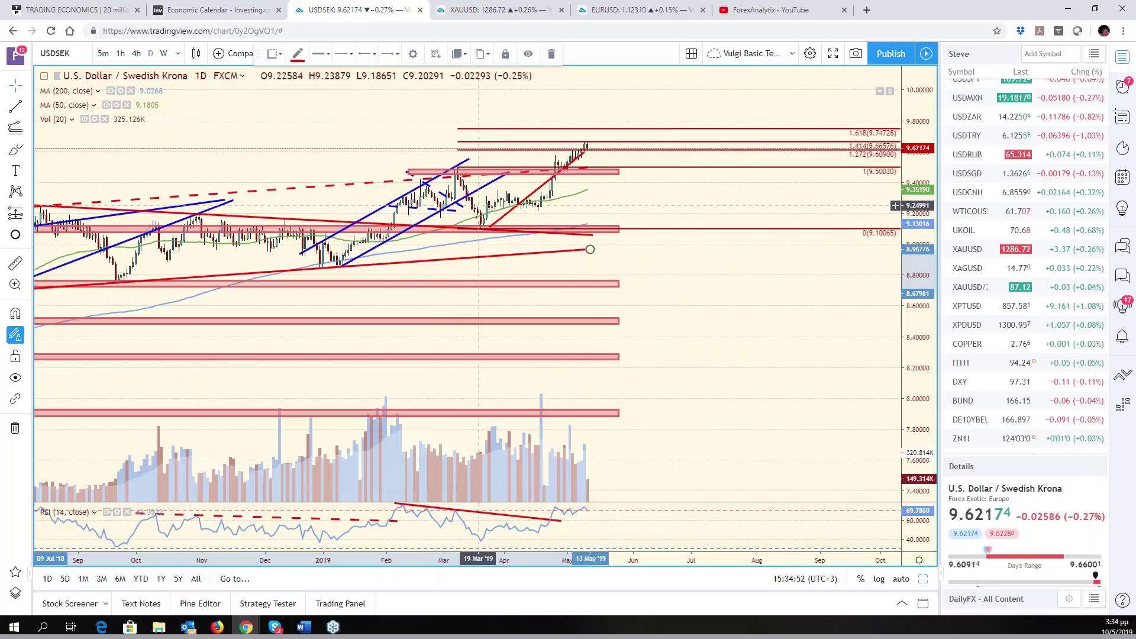
scroll(571, 231, "down", 2)
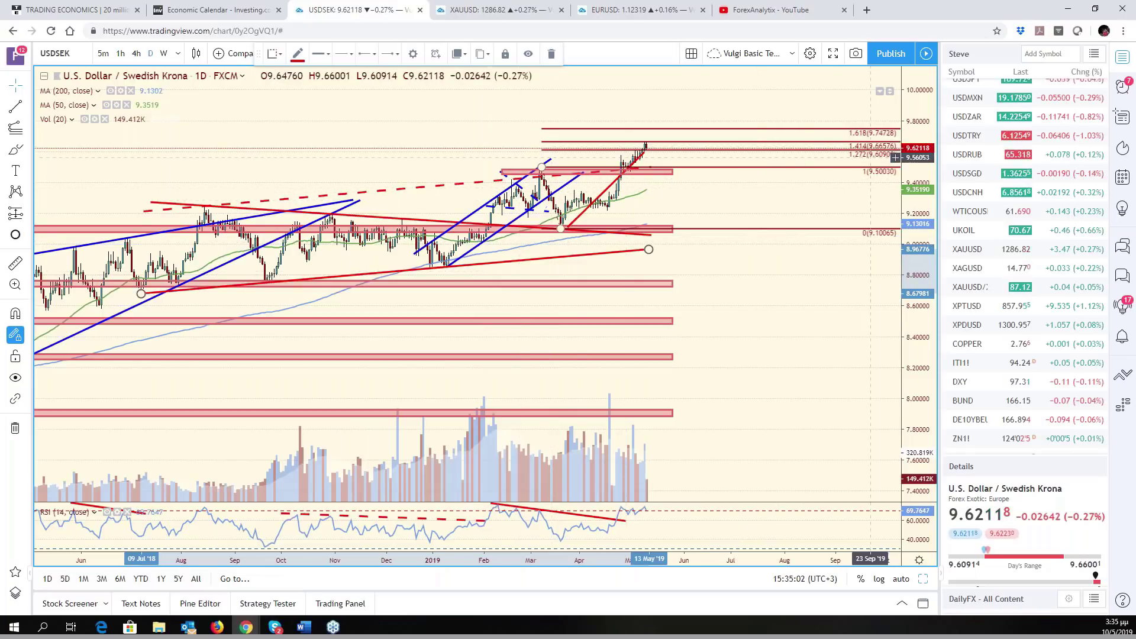
left_click_drag(789, 397, 884, 447)
scroll(806, 385, "up", 2)
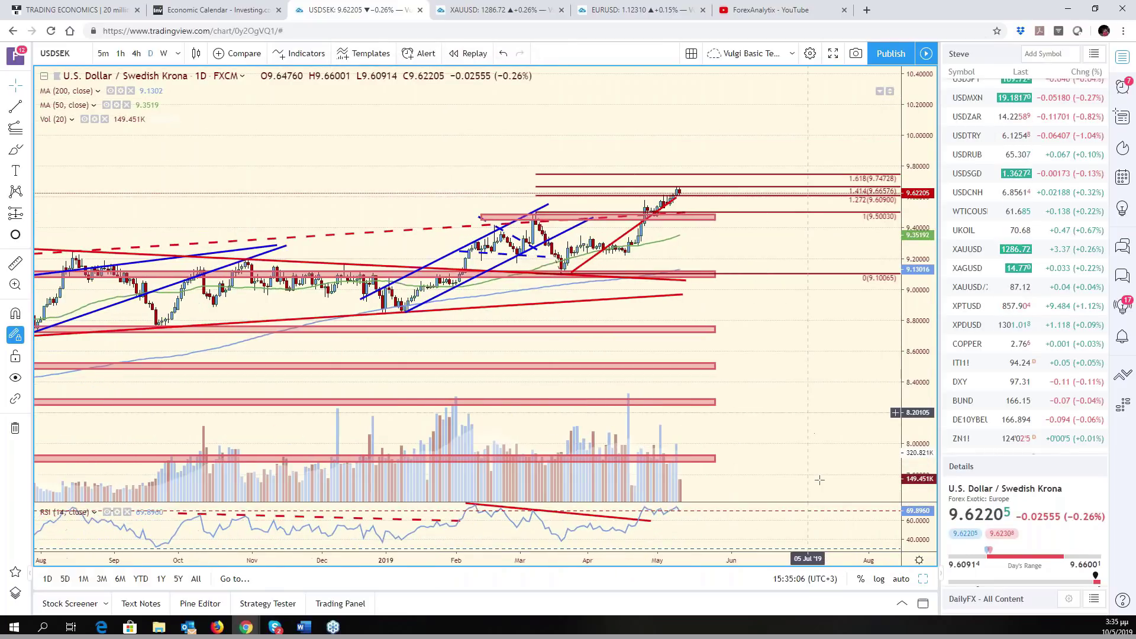
left_click(901, 578)
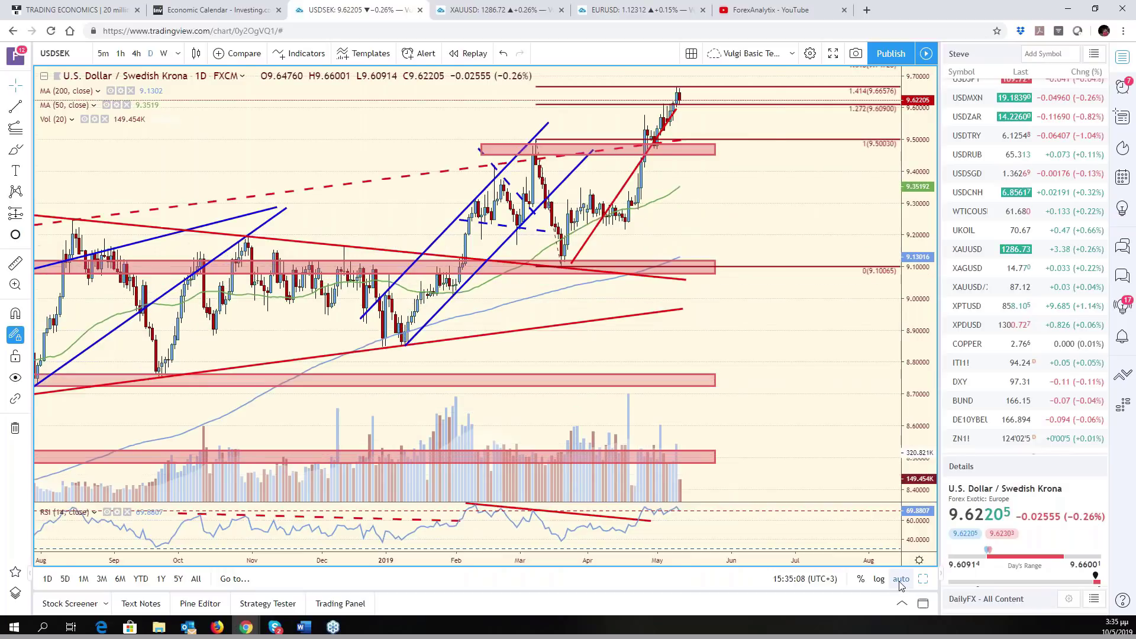
scroll(783, 380, "left", 5)
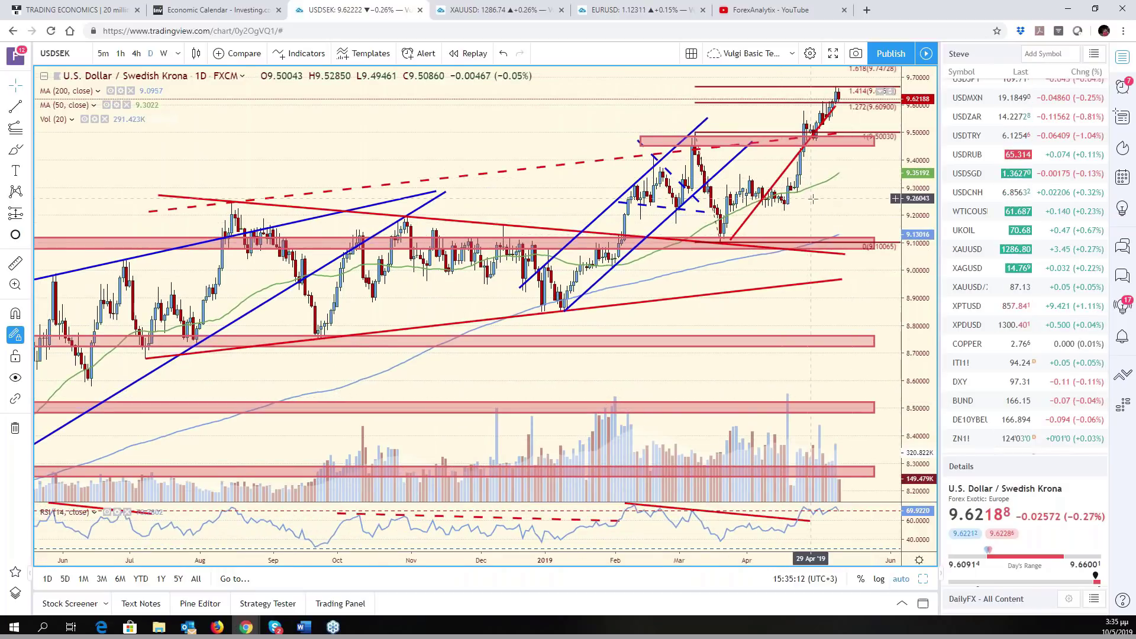
scroll(857, 194, "right", 3)
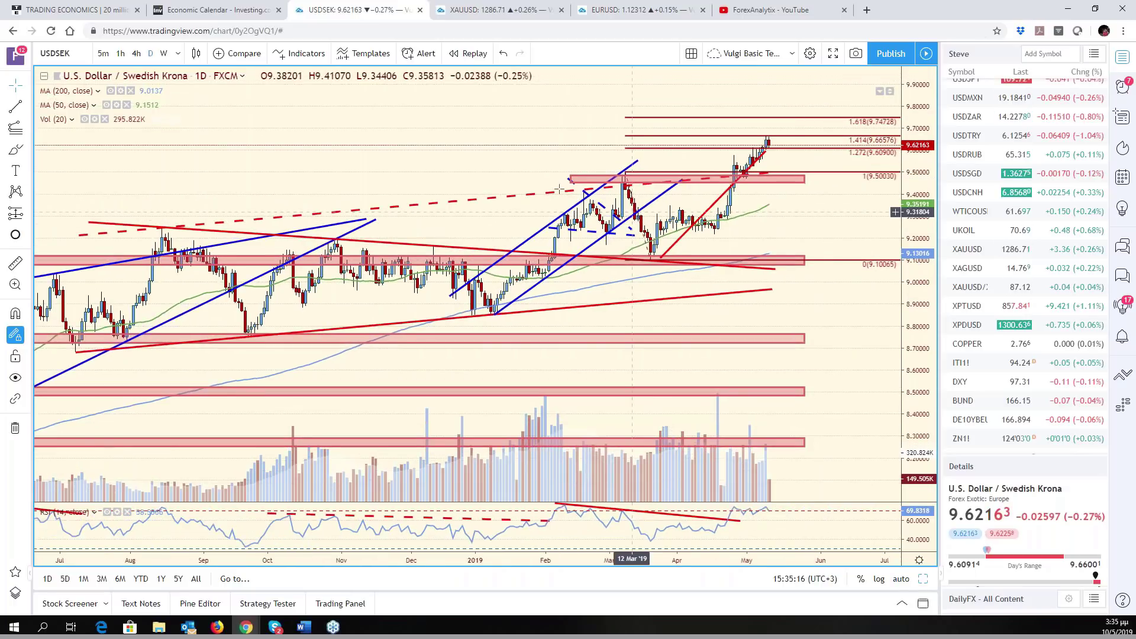
- Move the red projection line's low point and draw its rising leg
mouse_move(658, 256)
left_mouse_down()
mouse_move(792, 184)
mouse_move(793, 152)
left_mouse_up()
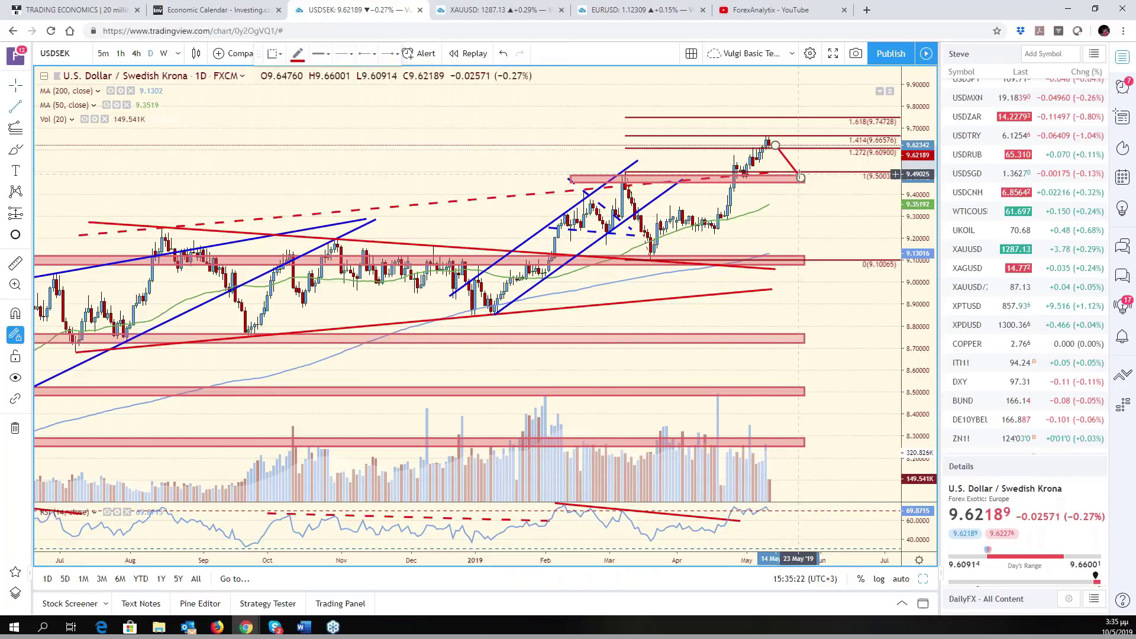
left_click_drag(800, 178, 874, 76)
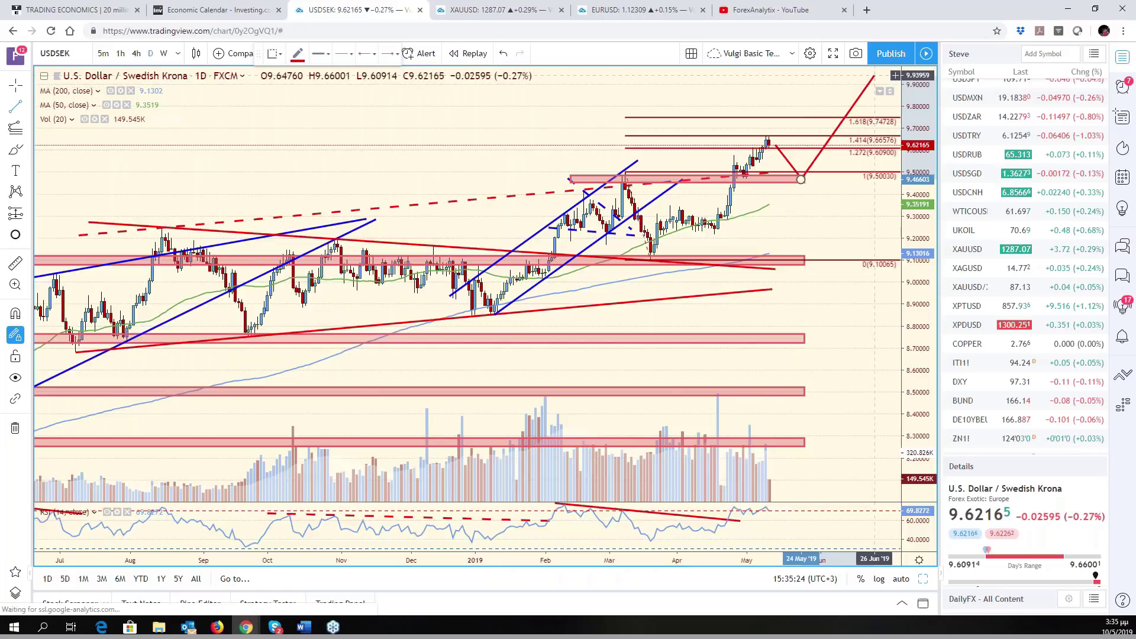
left_click(851, 344)
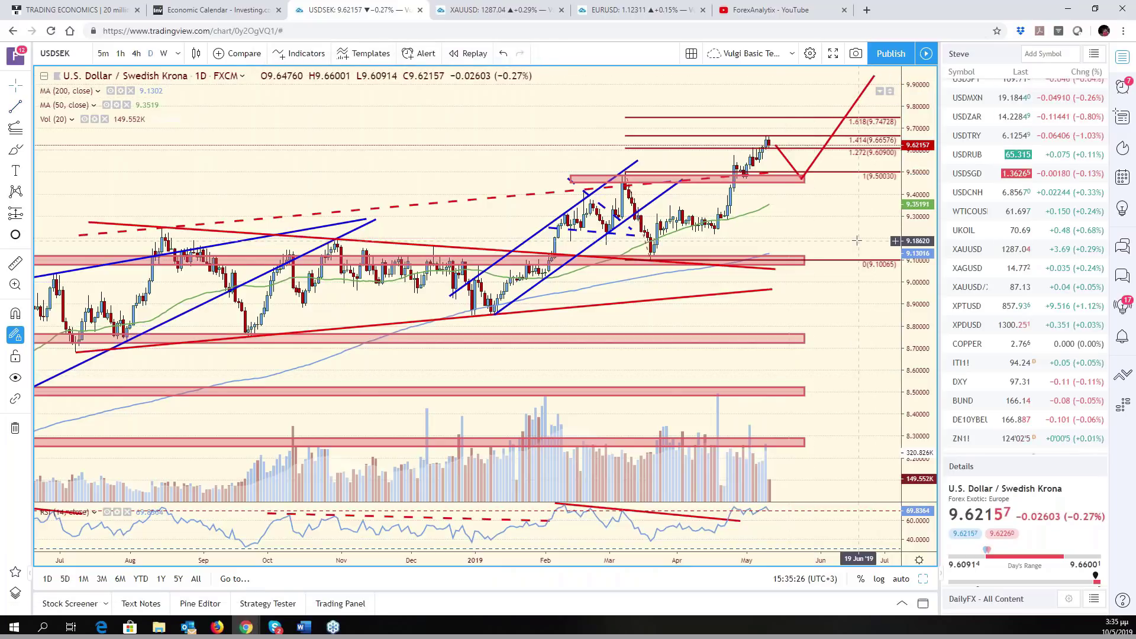
- Refit the USDSEK price scale and return to the six-chart grid
scroll(895, 238, "left", 5)
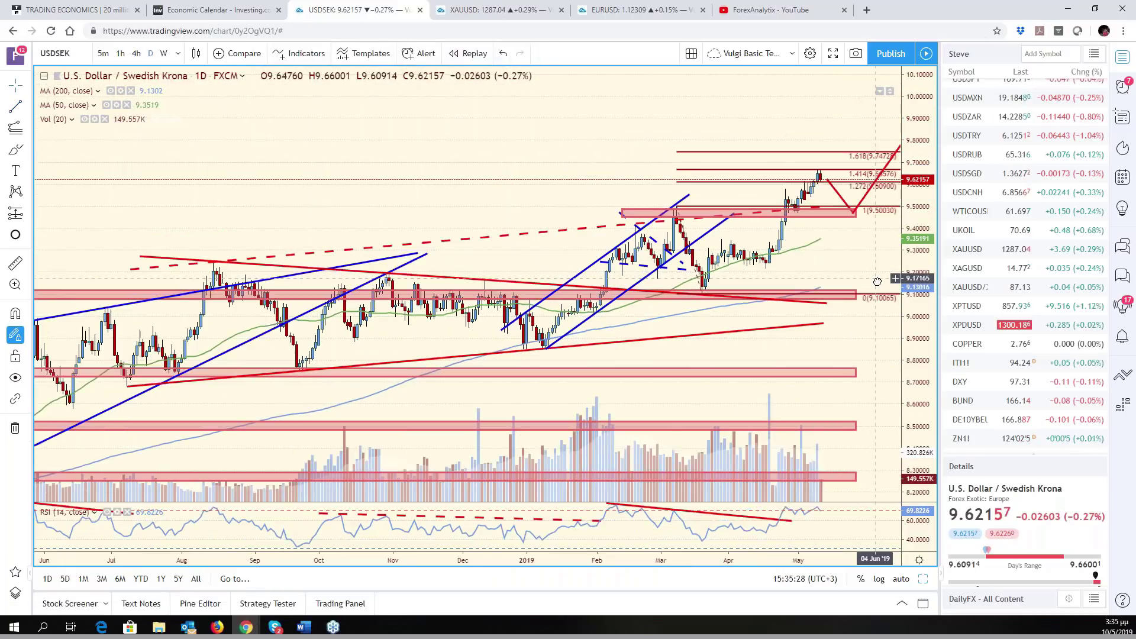
left_click(901, 580)
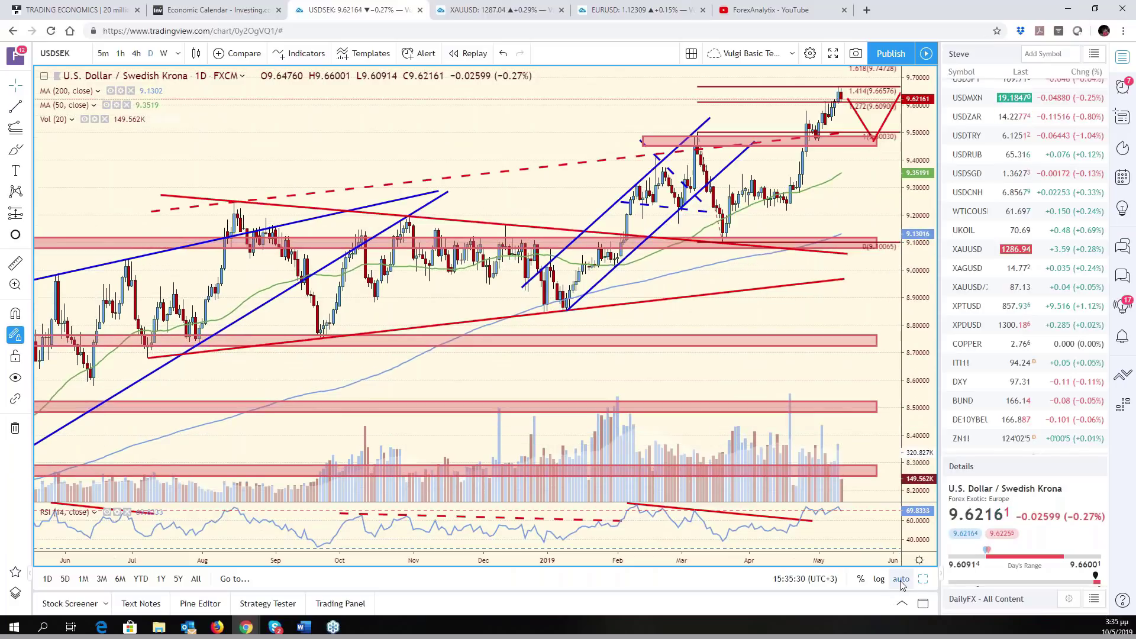
scroll(883, 219, "left", 1)
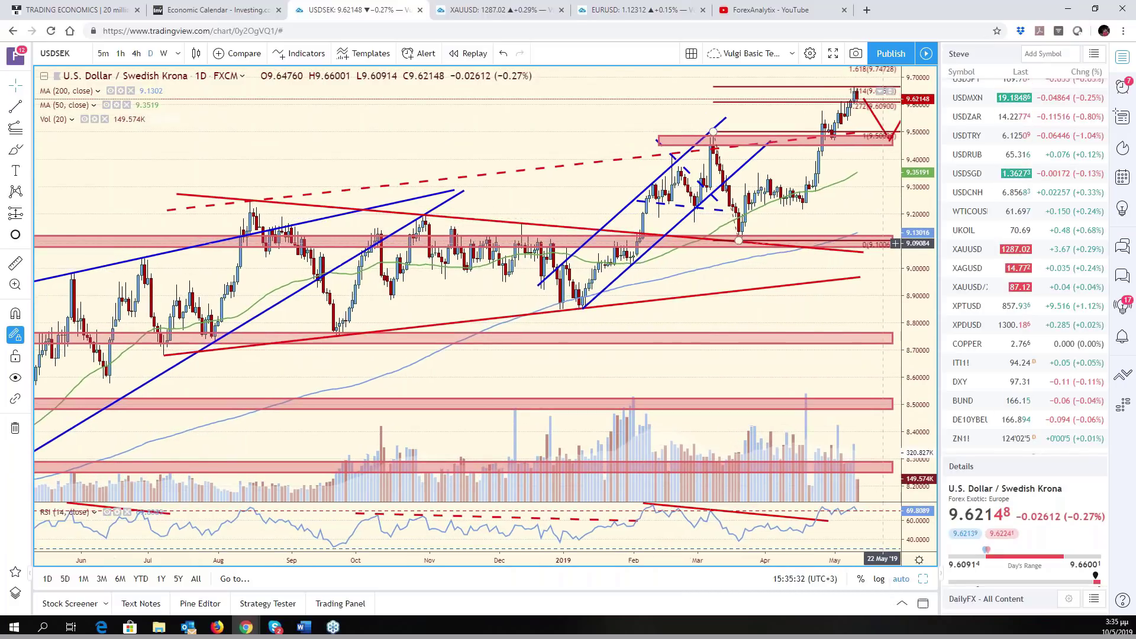
left_click(924, 583)
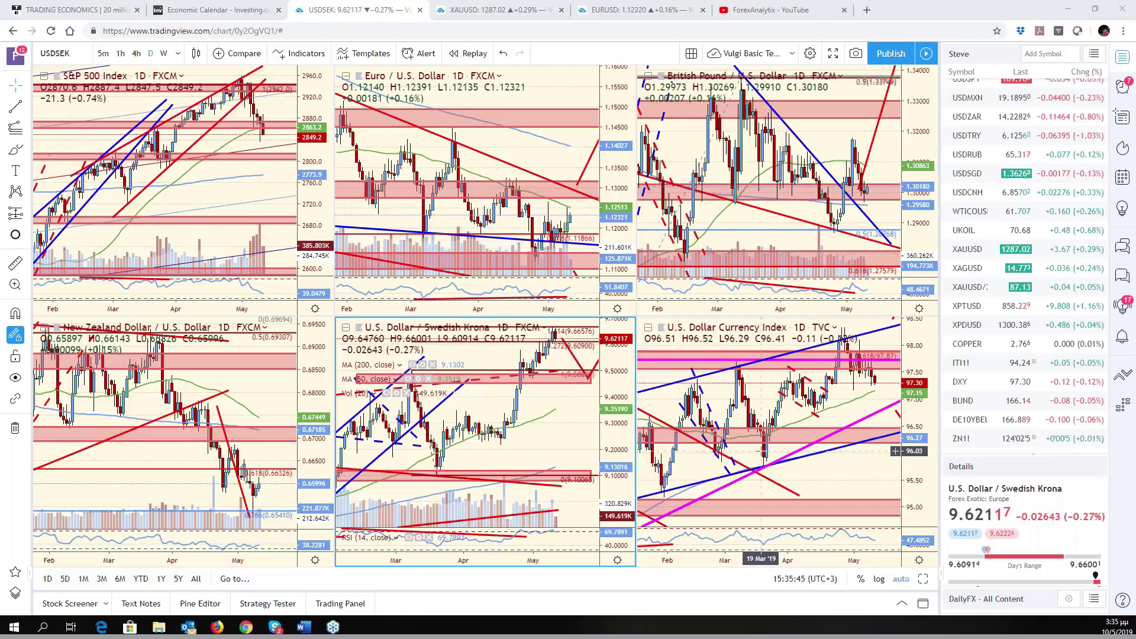
- Maximize the S&P 500 daily chart, shift it for future space, and inspect its pink top zone
left_click(593, 142)
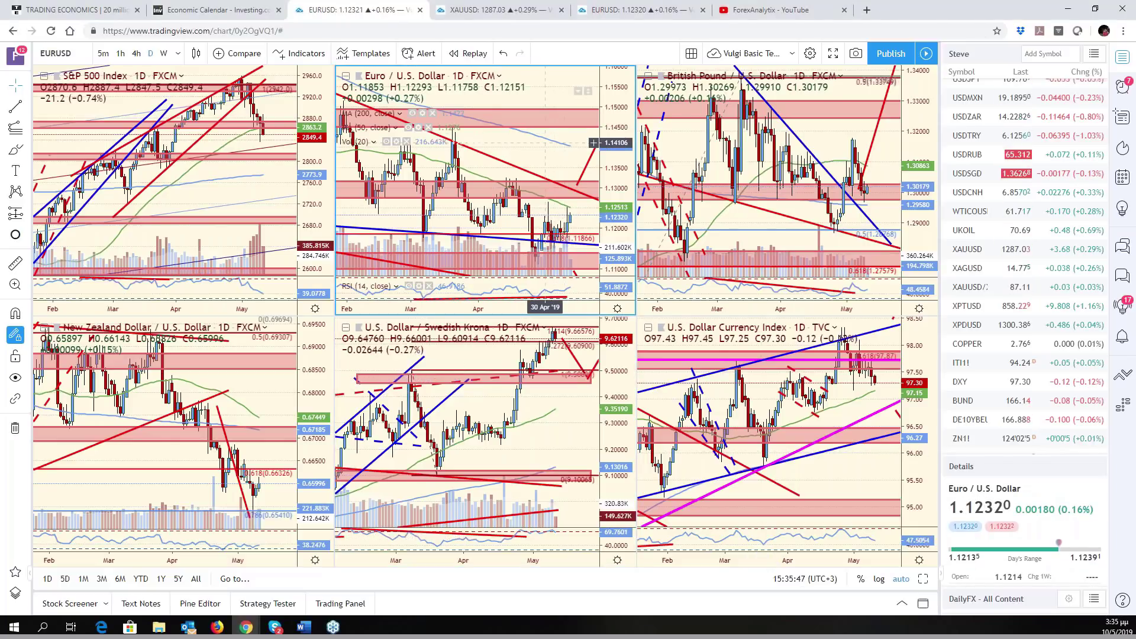
left_click(258, 163)
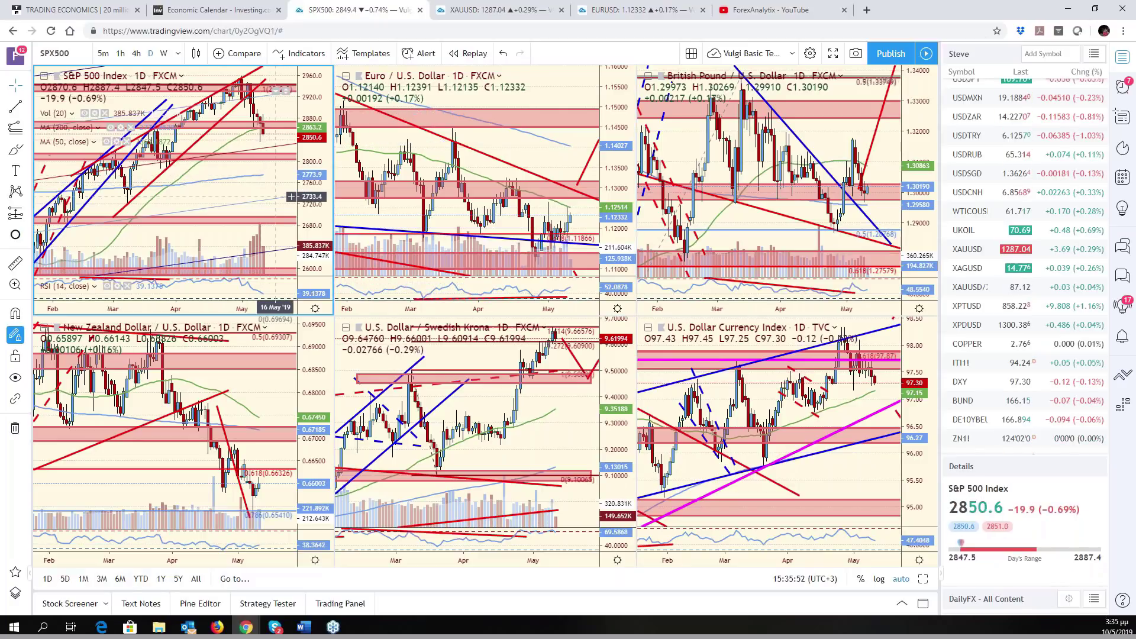
key("alt+Return")
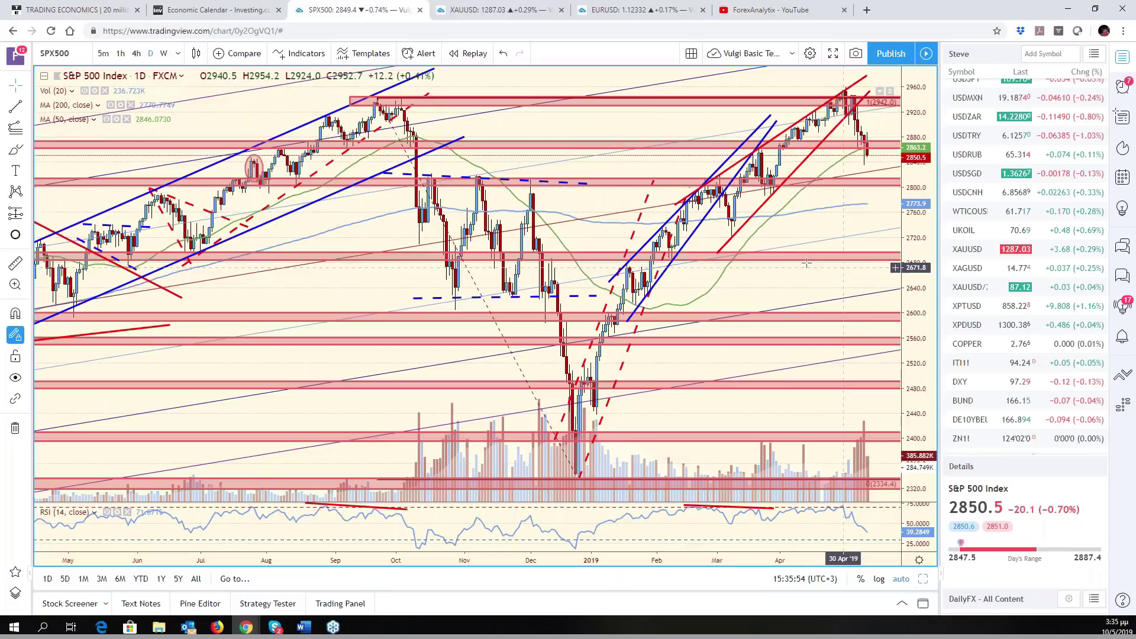
left_click_drag(850, 227, 784, 231)
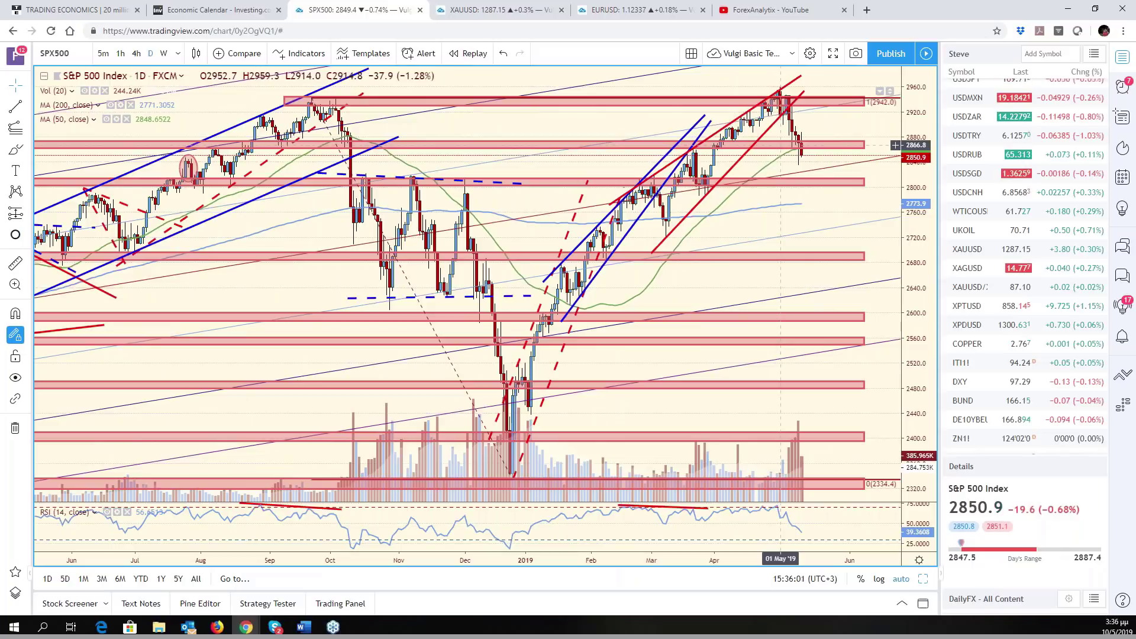
left_click(771, 146)
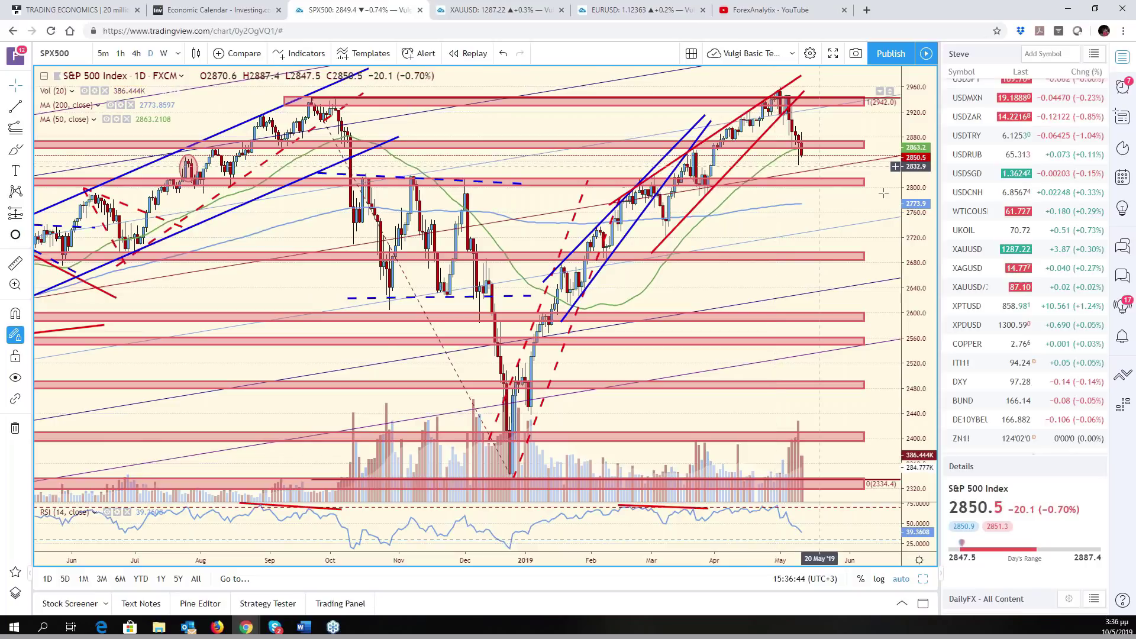
scroll(1030, 237, "up", 5)
scroll(1030, 236, "up", 6)
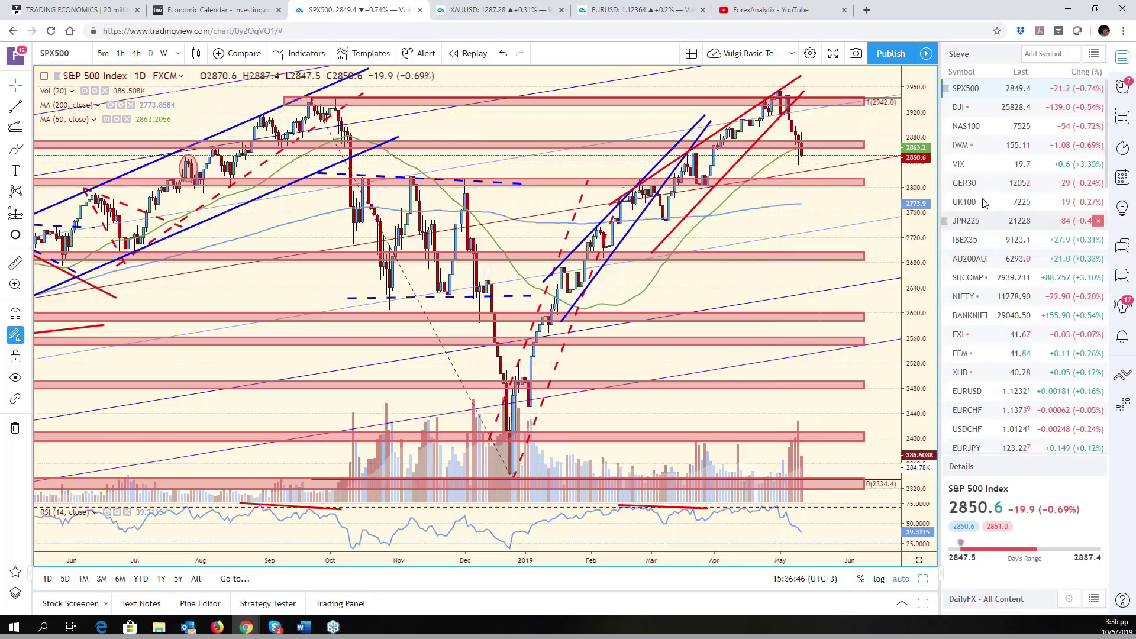
- Look at NASDAQ 100, then switch to VIX and shift it for future space
left_click(970, 126)
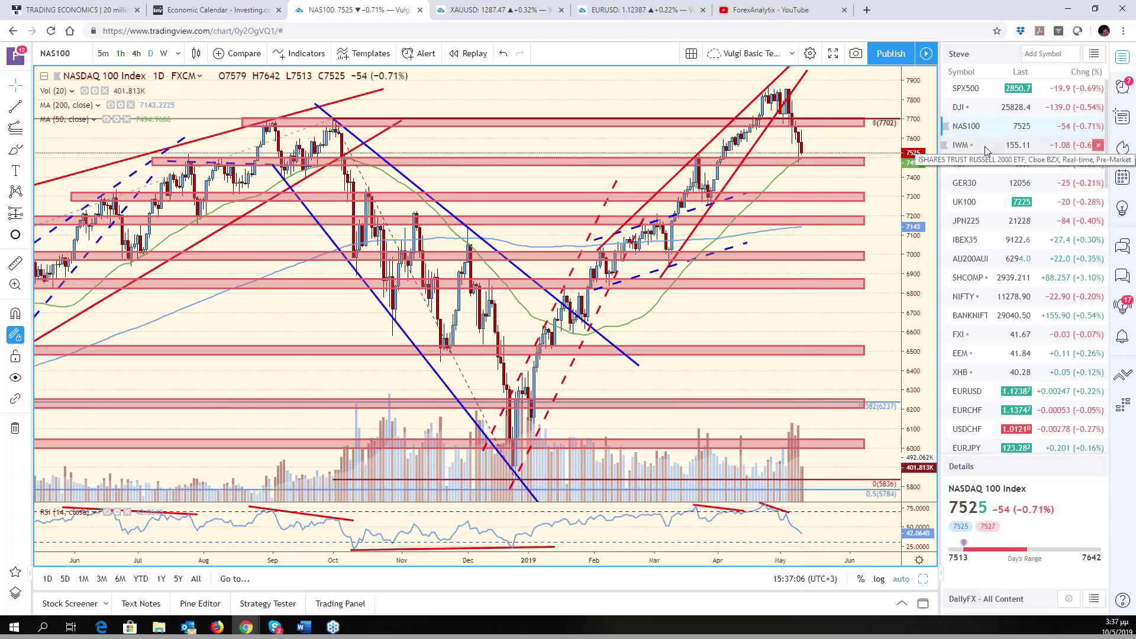
left_click(987, 165)
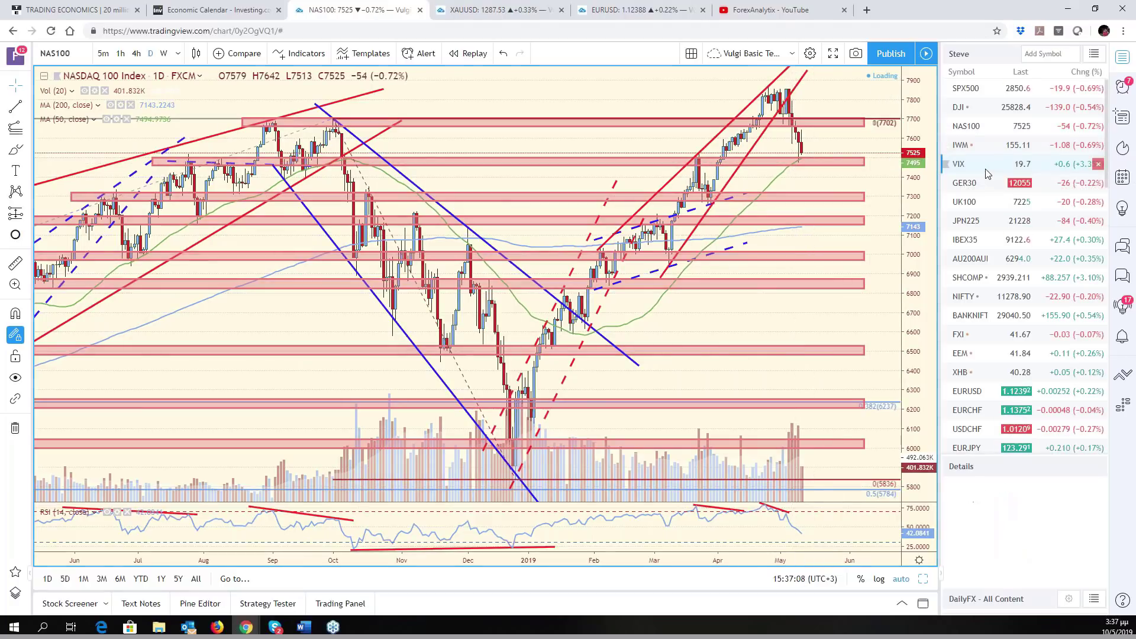
left_click_drag(854, 329, 779, 331)
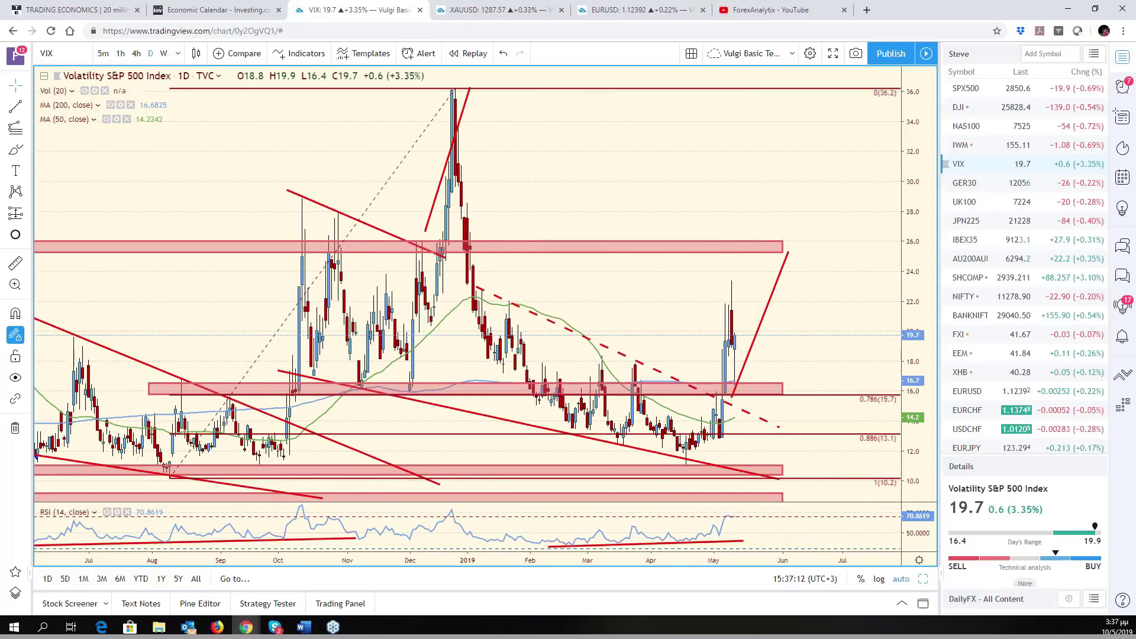
- Compress the VIX price scale, inspect its dashed red trendline, reset the view, then load GER30
left_click_drag(917, 284, 917, 320)
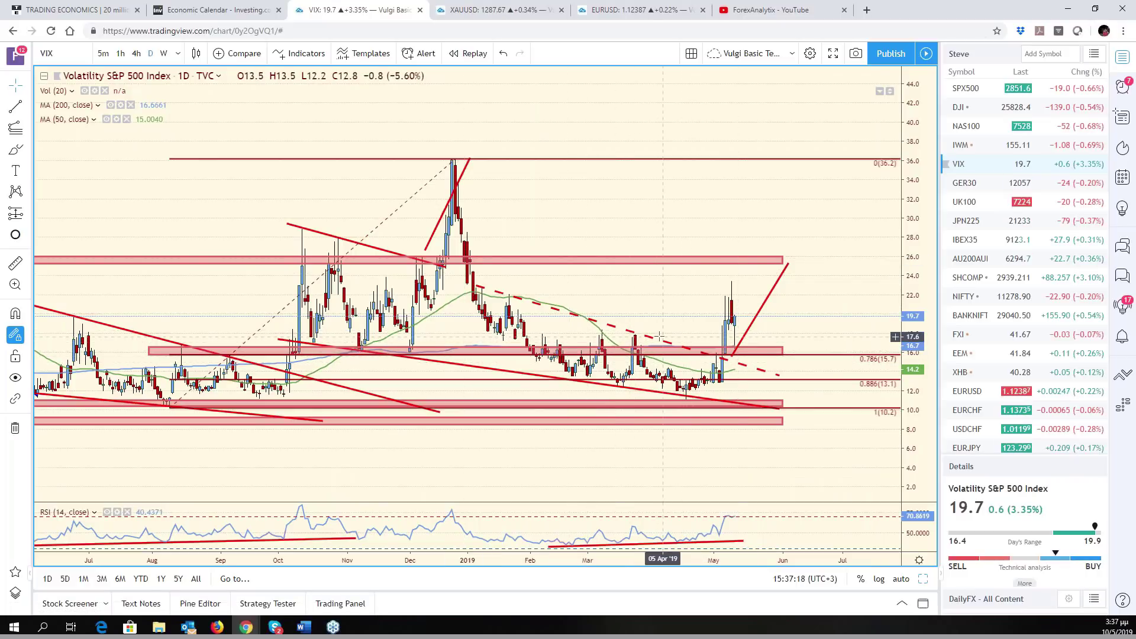
left_click(629, 332)
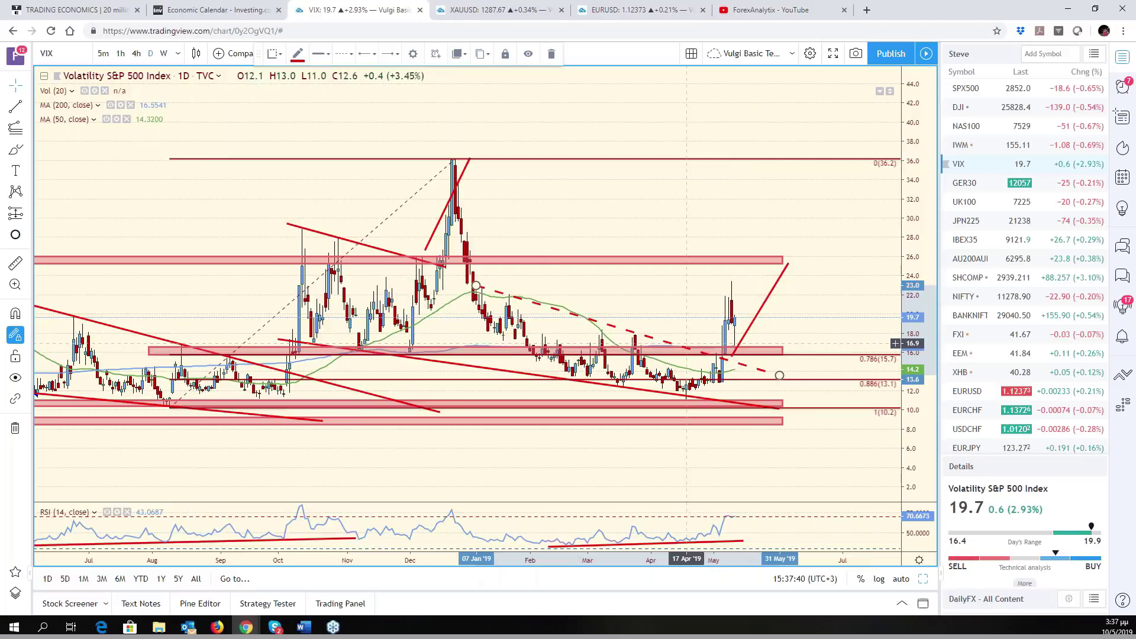
scroll(686, 363, "down", 2)
scroll(716, 332, "up", 2)
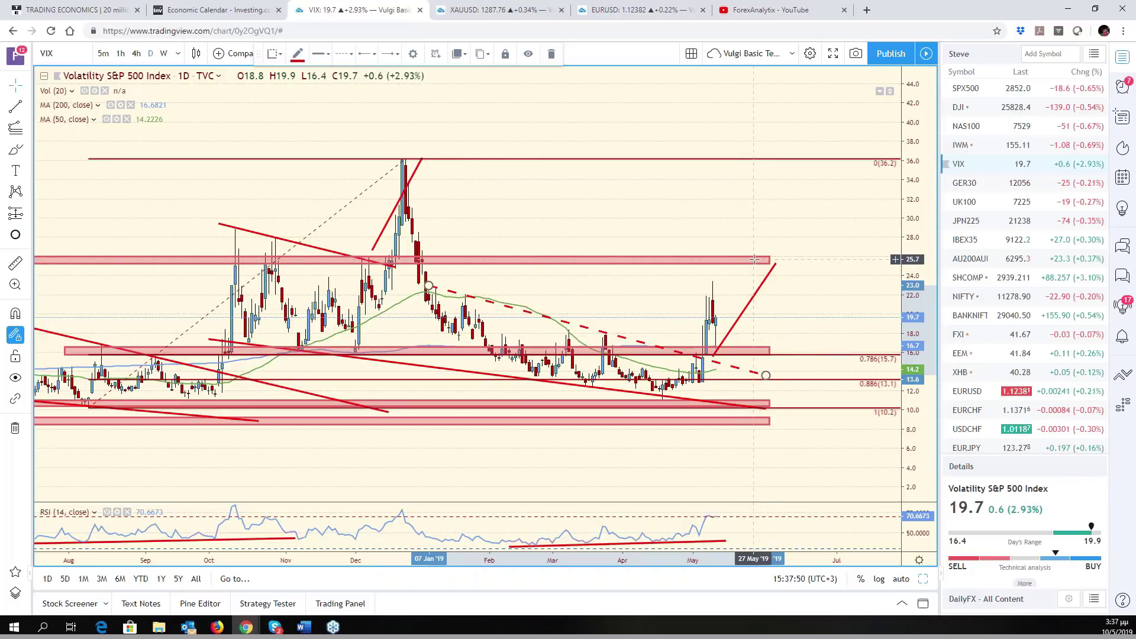
key("alt+r")
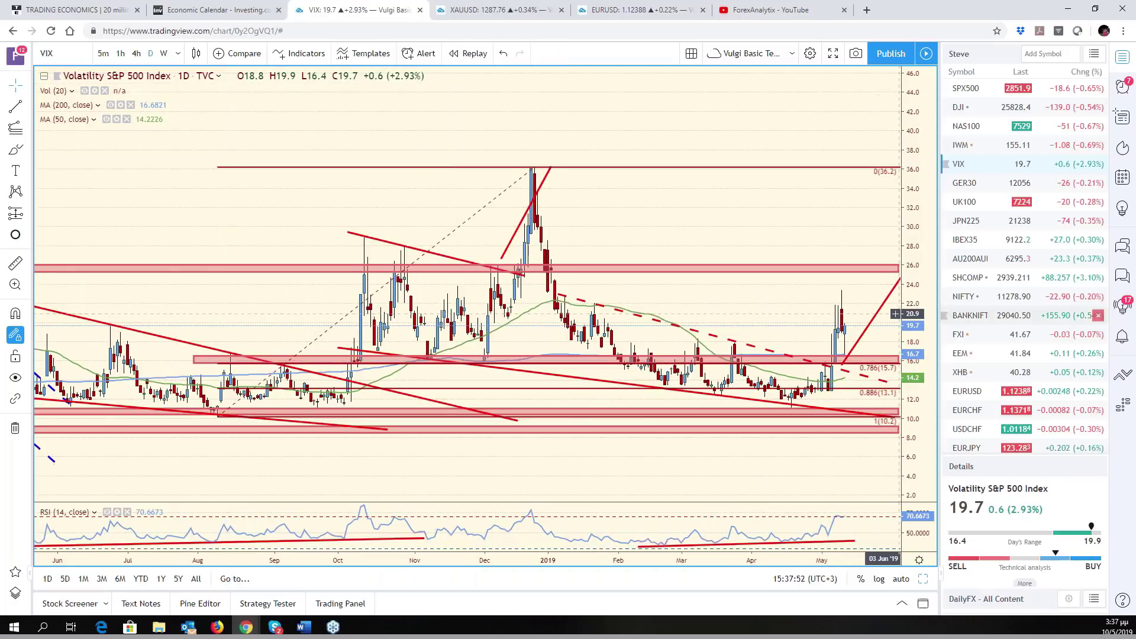
left_click(909, 582)
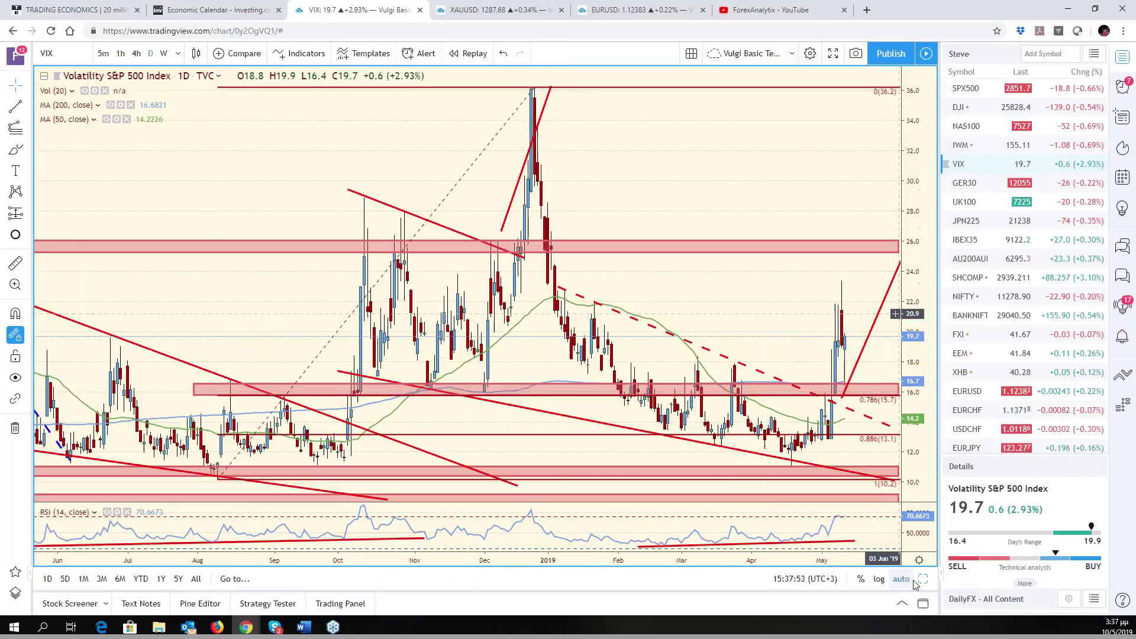
left_click(991, 187)
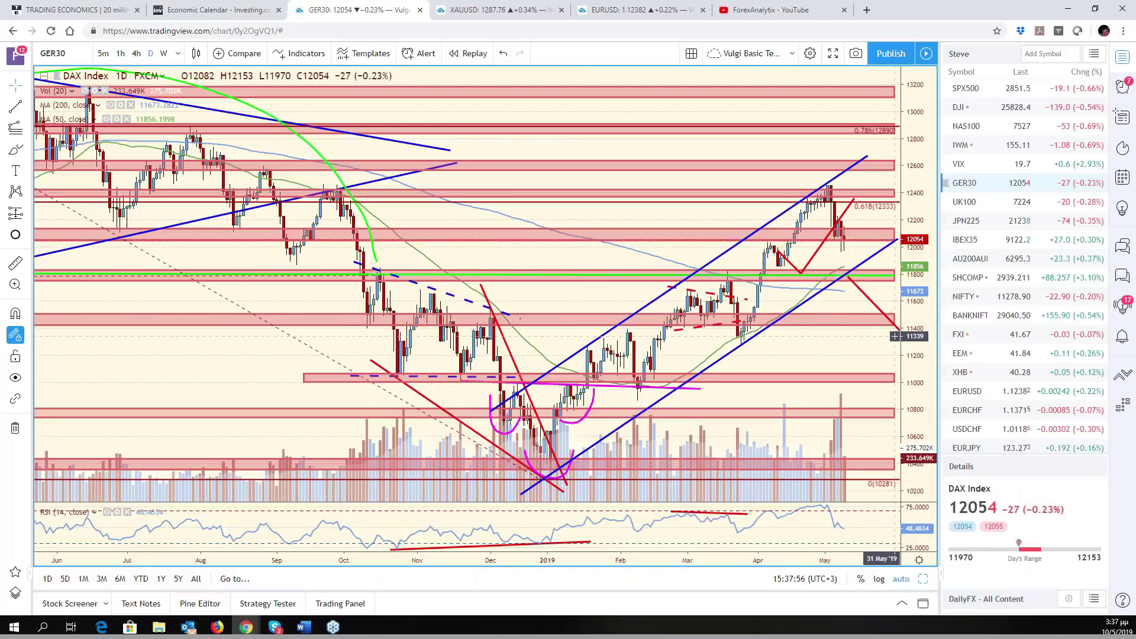
left_click(983, 223)
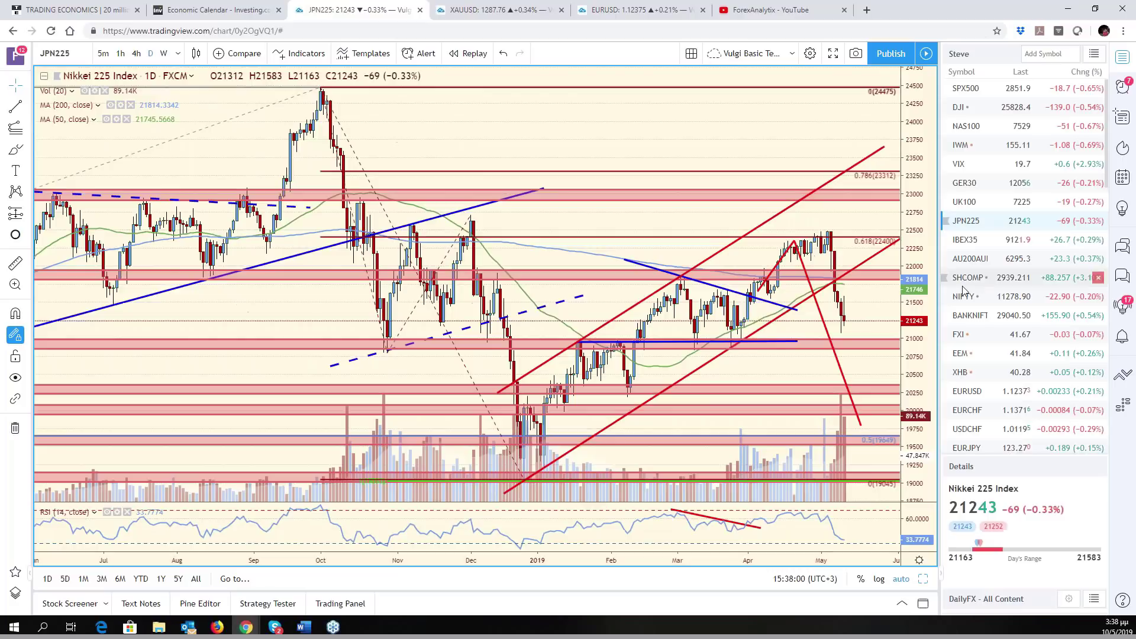
left_click(926, 578)
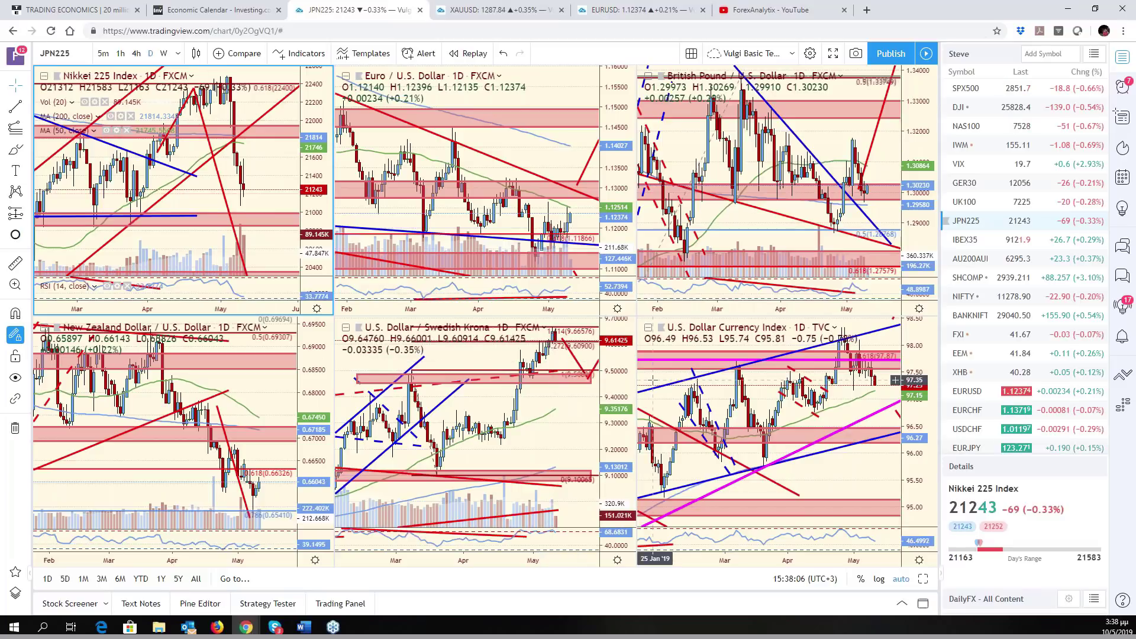
left_click(593, 432)
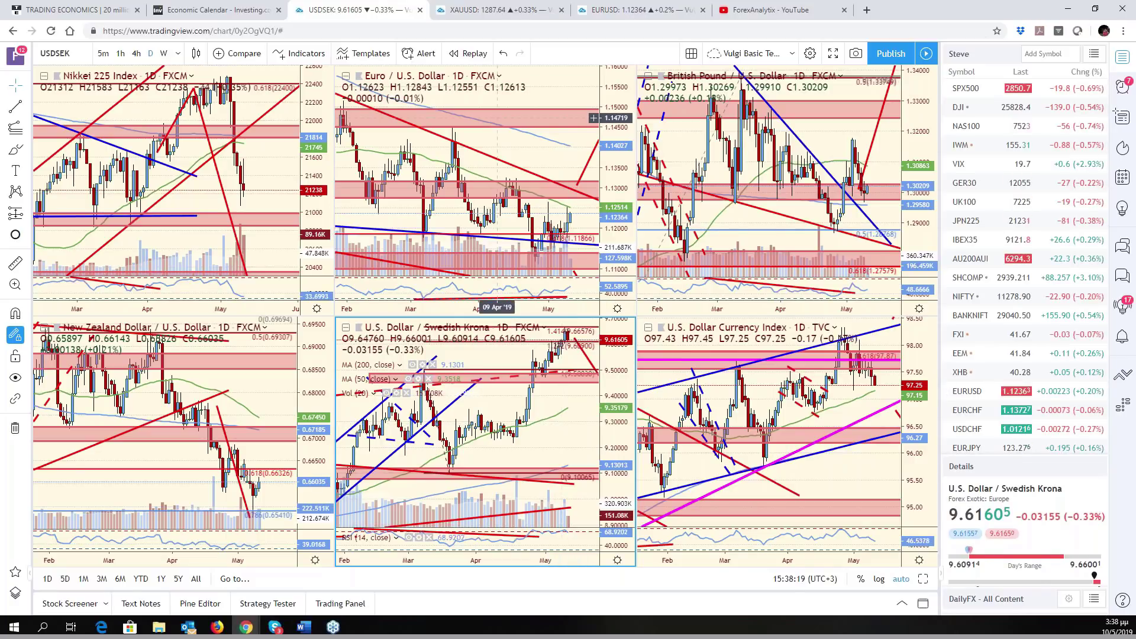
left_click(497, 118)
left_click(77, 53)
type("E")
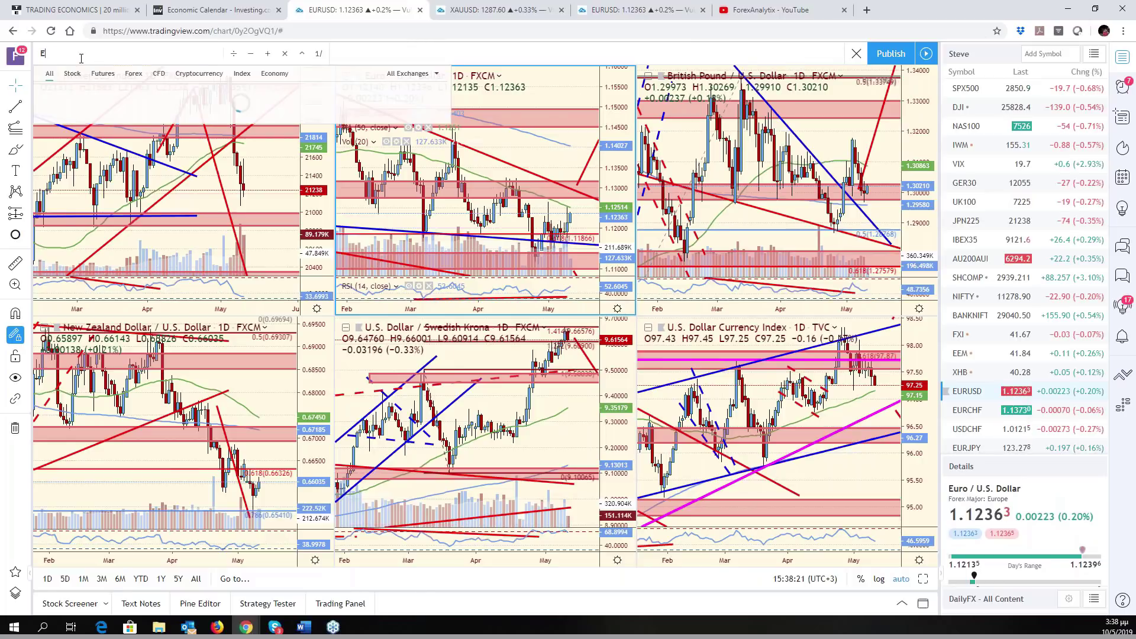
type("URSEK")
key("Return")
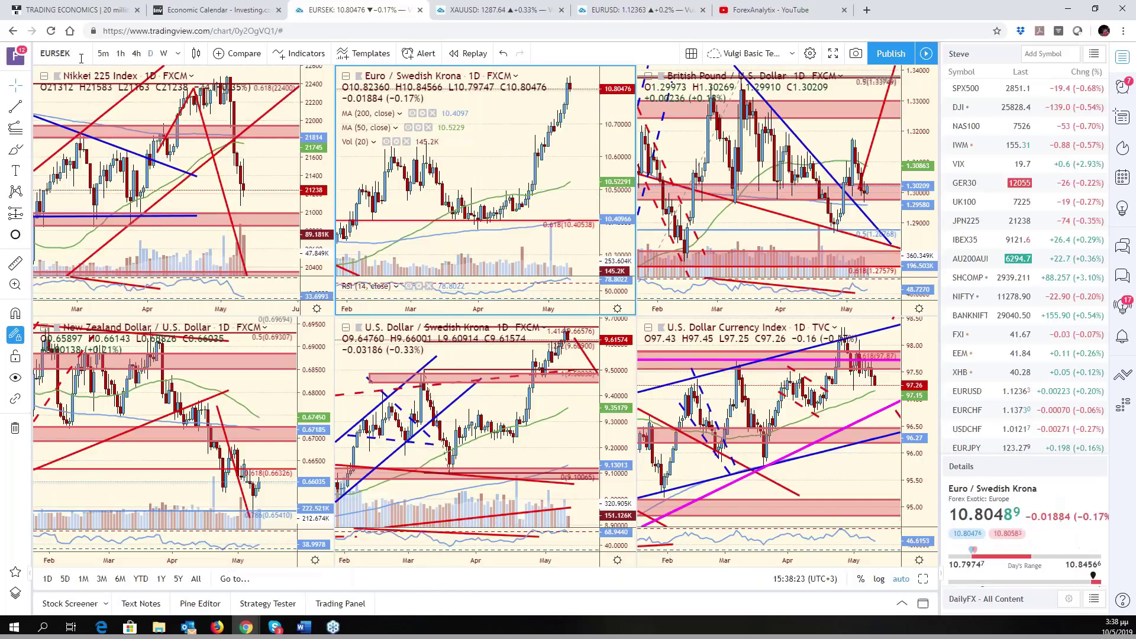
key("alt+Return")
scroll(726, 253, "down", 6)
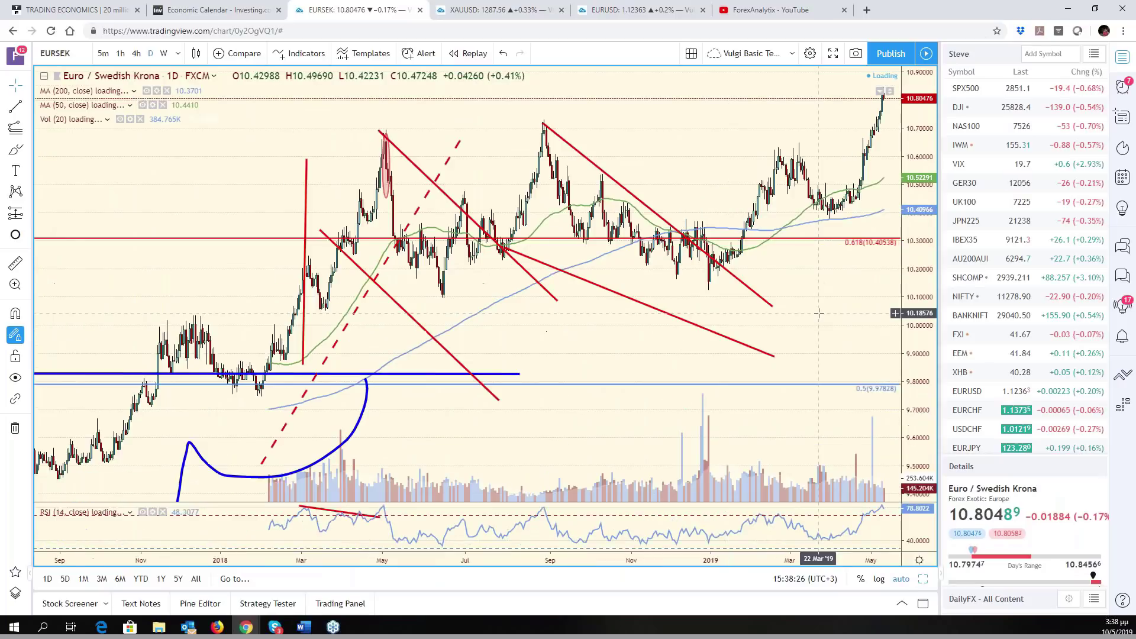
scroll(772, 314, "down", 1)
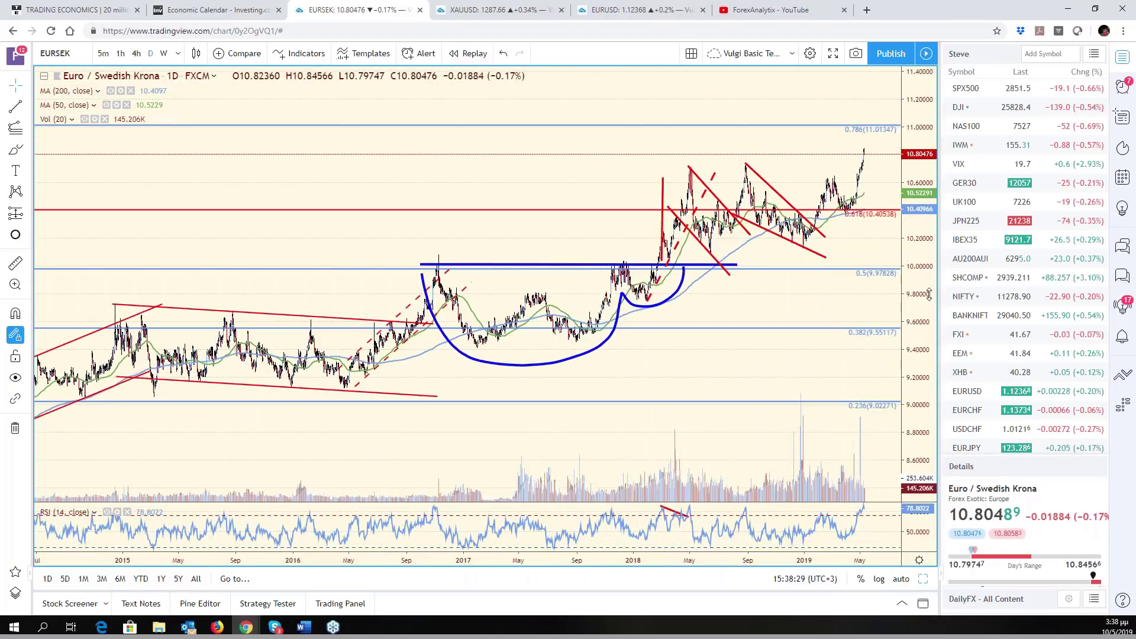
scroll(750, 406, "down", 1)
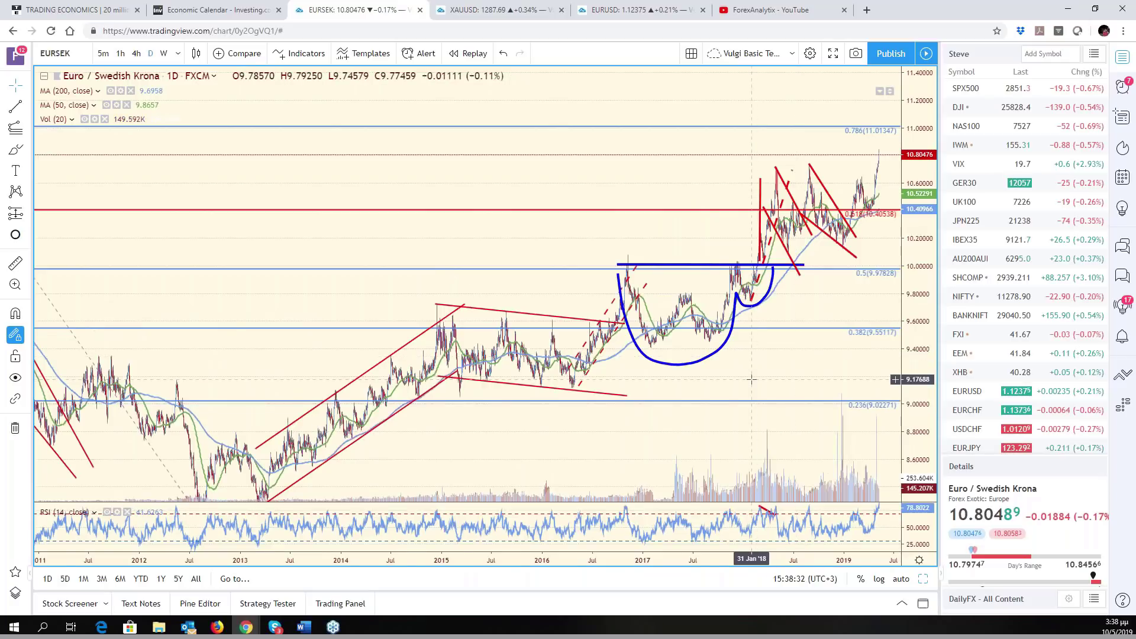
scroll(737, 380, "up", 2)
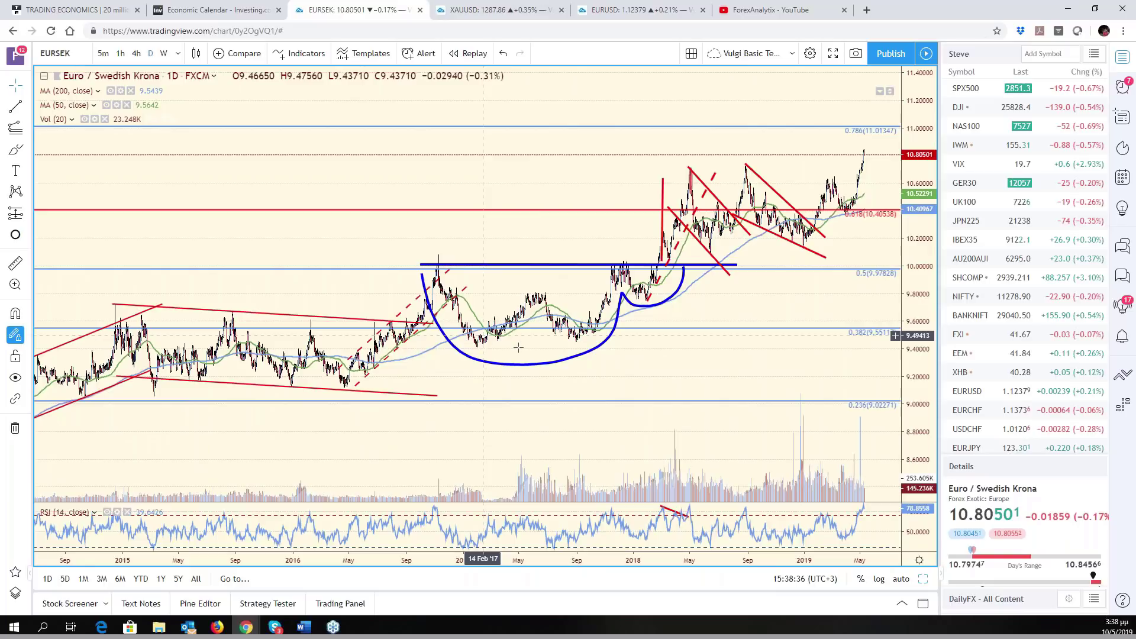
scroll(575, 347, "down", 2)
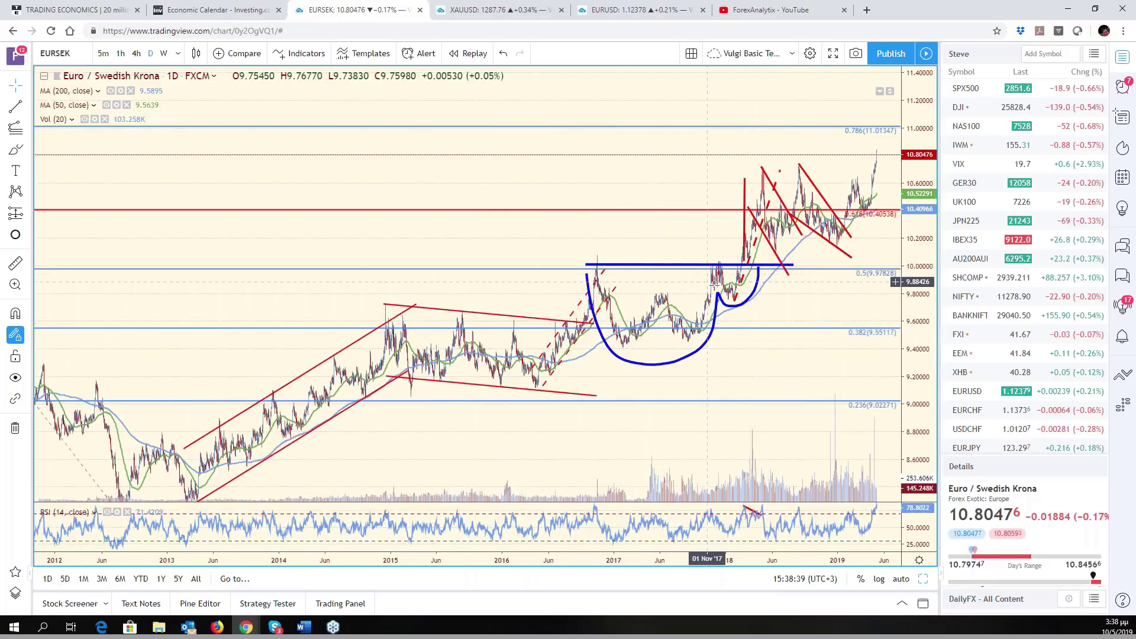
scroll(733, 323, "up", 2)
scroll(729, 336, "down", 2)
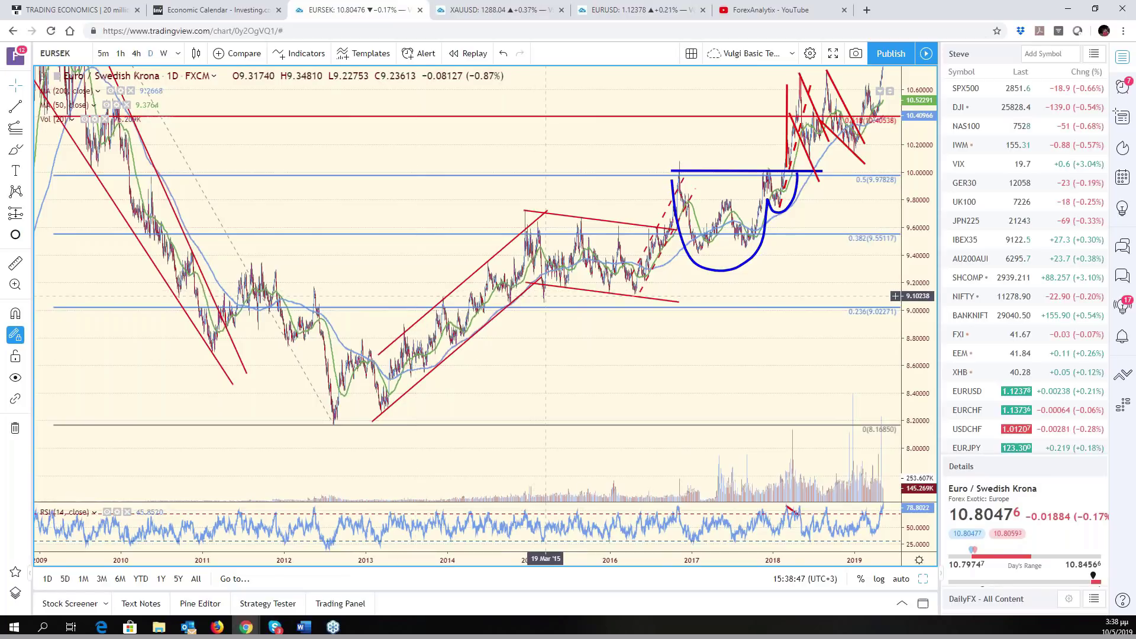
left_click_drag(612, 269, 584, 337)
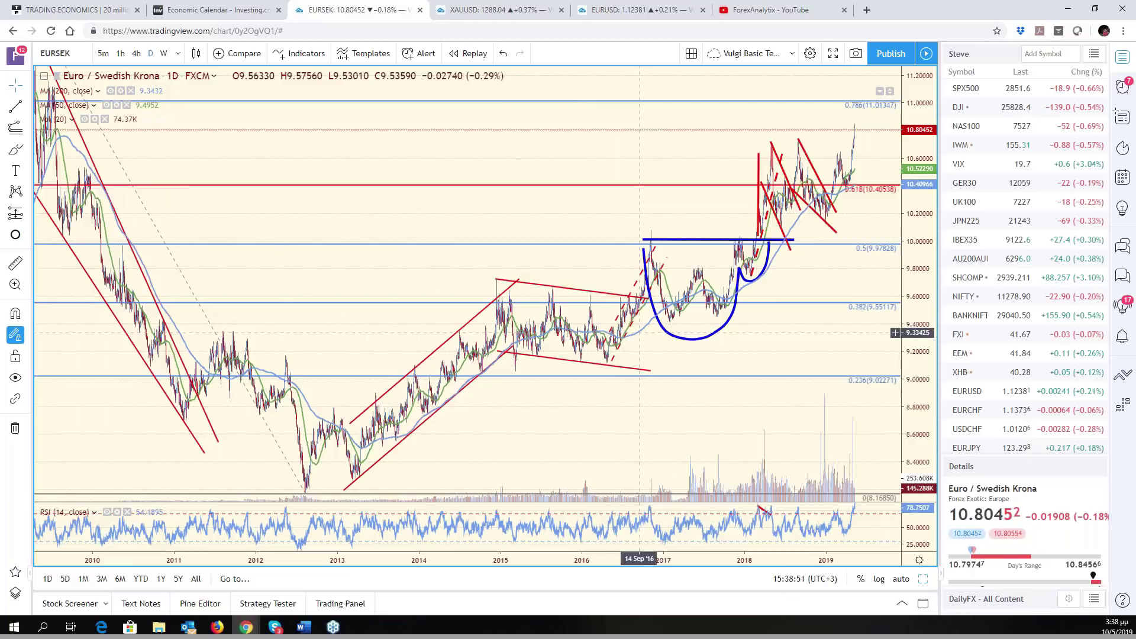
scroll(737, 349, "up", 5)
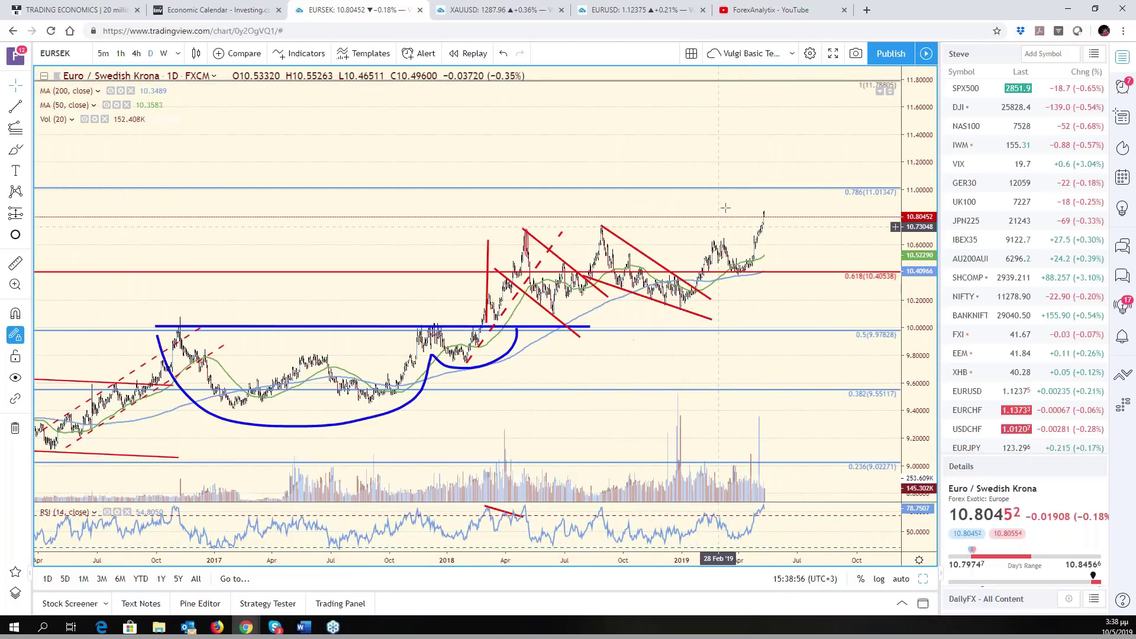
scroll(719, 298, "down", 5)
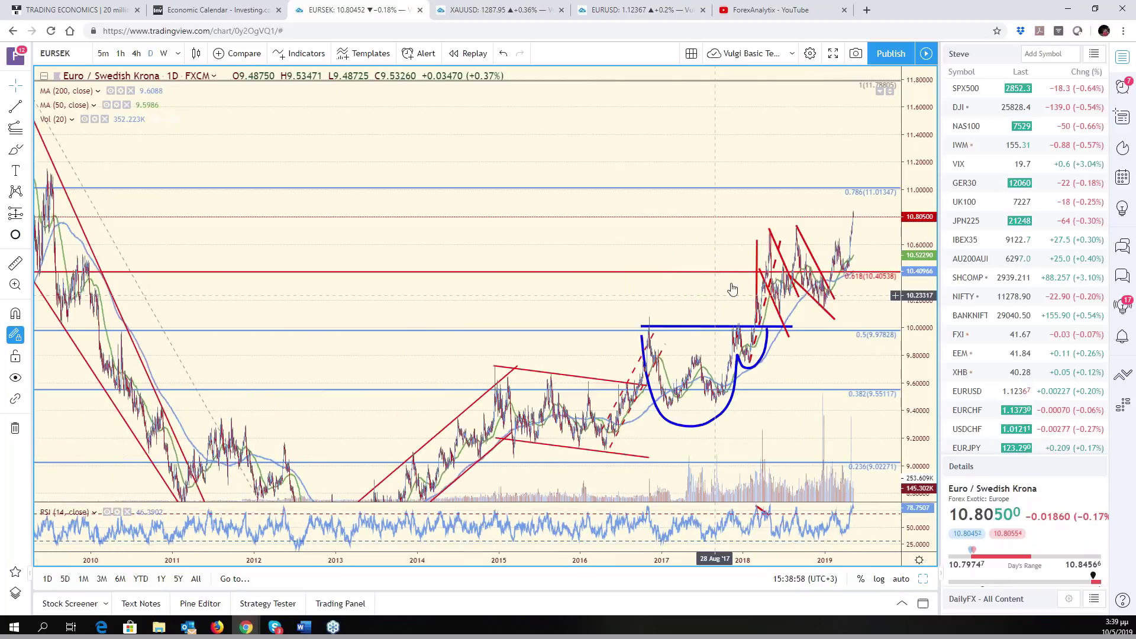
scroll(728, 287, "up", 5)
scroll(731, 283, "up", 4)
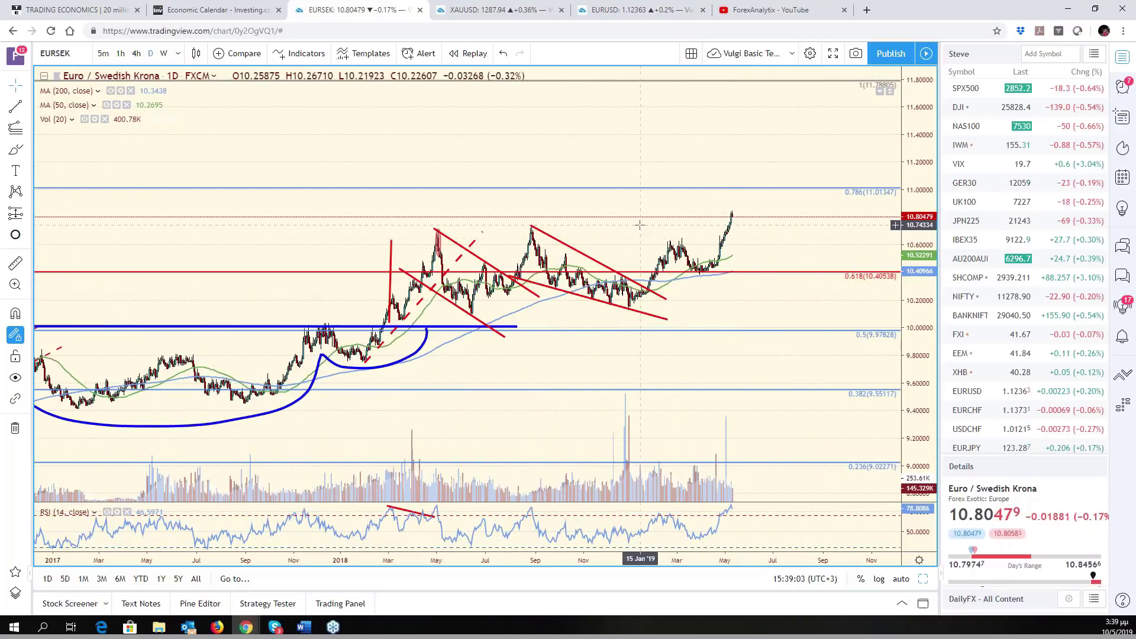
scroll(639, 225, "up", 4)
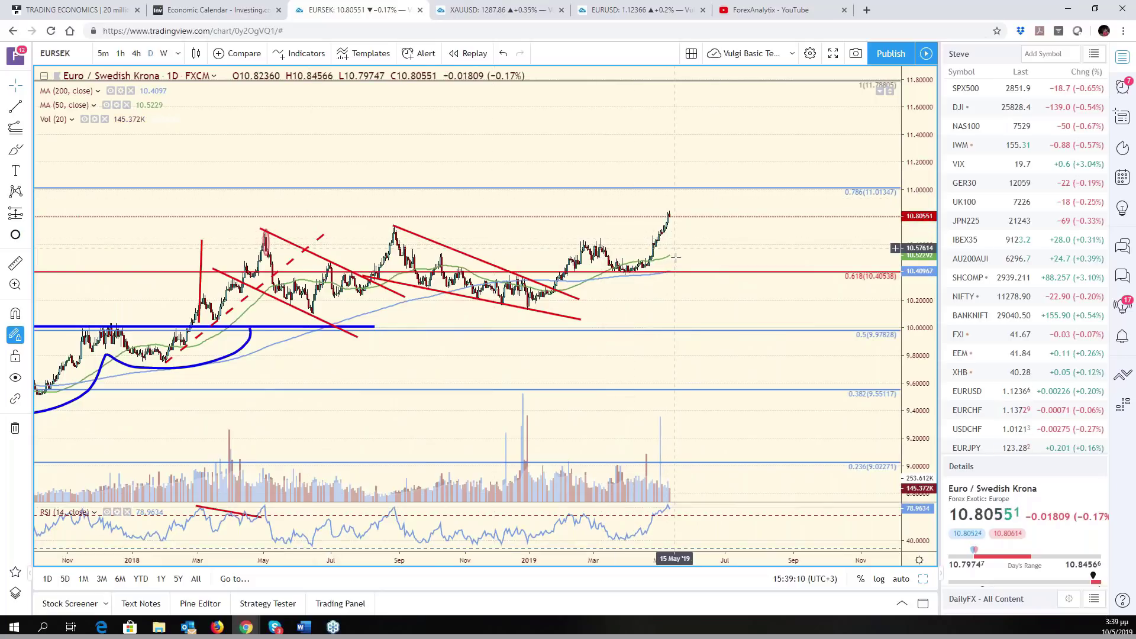
- Draw a red projection line from the latest EURSEK candle up to the 0.786 level near 11.00
left_click(16, 106)
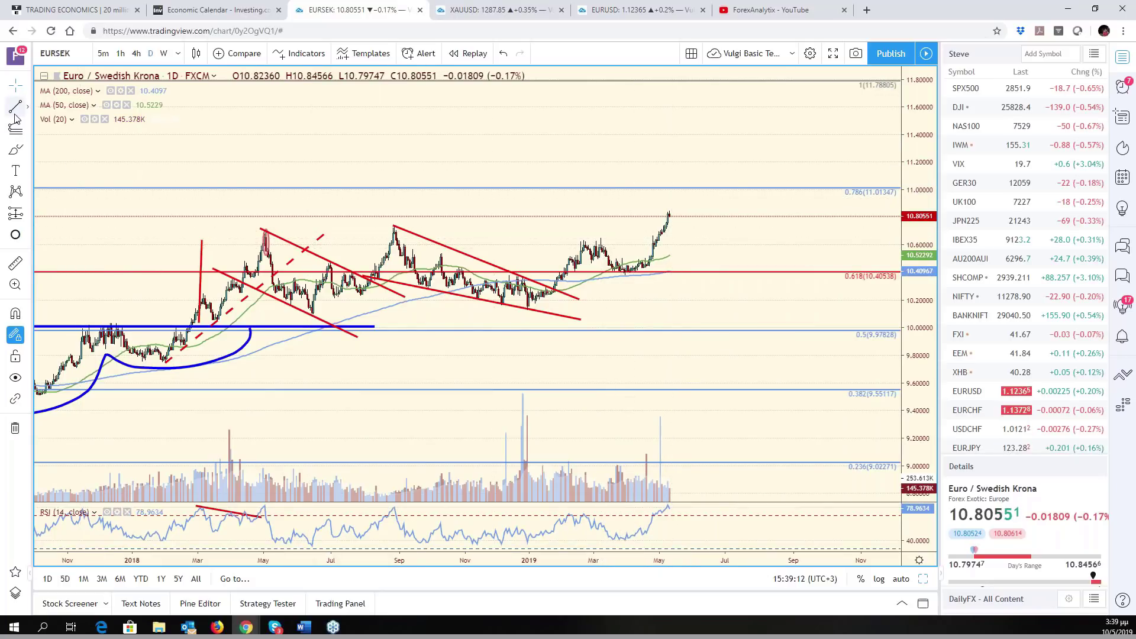
left_click(674, 211)
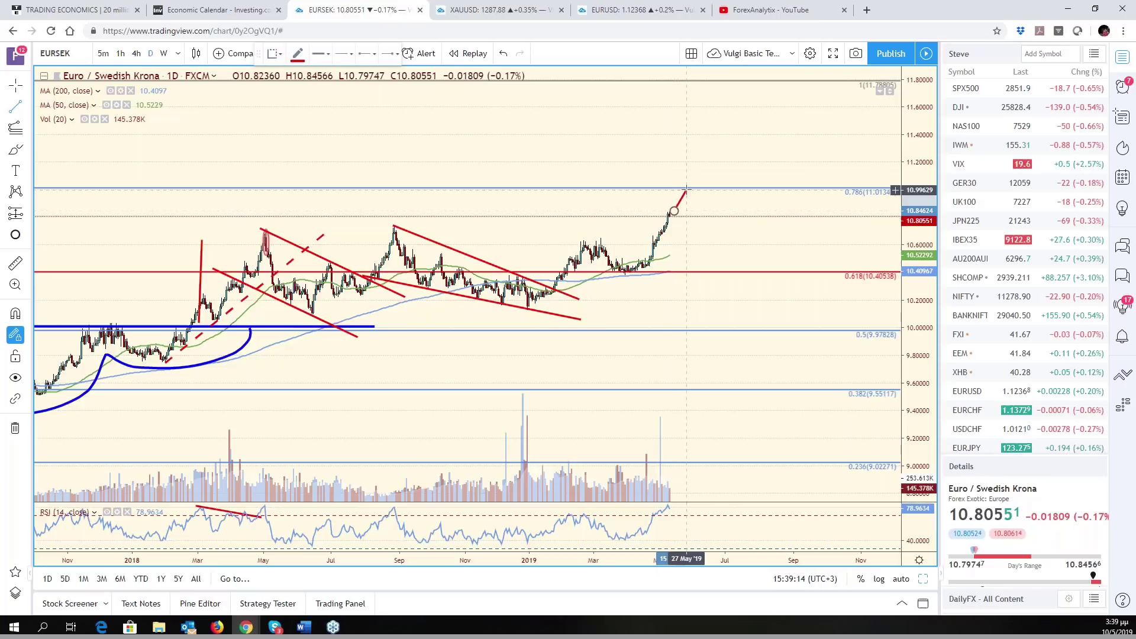
left_click(688, 189)
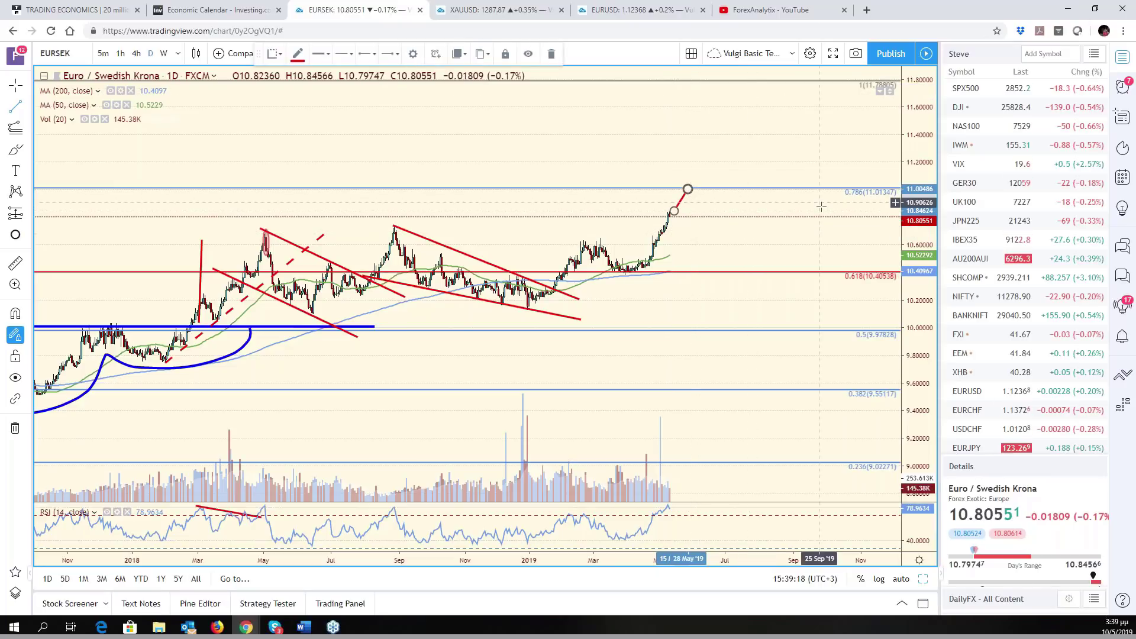
right_click(614, 232)
- Pan through the EURSEK history, reset the chart view, and frame the last year of prices
scroll(561, 222, "down", 8)
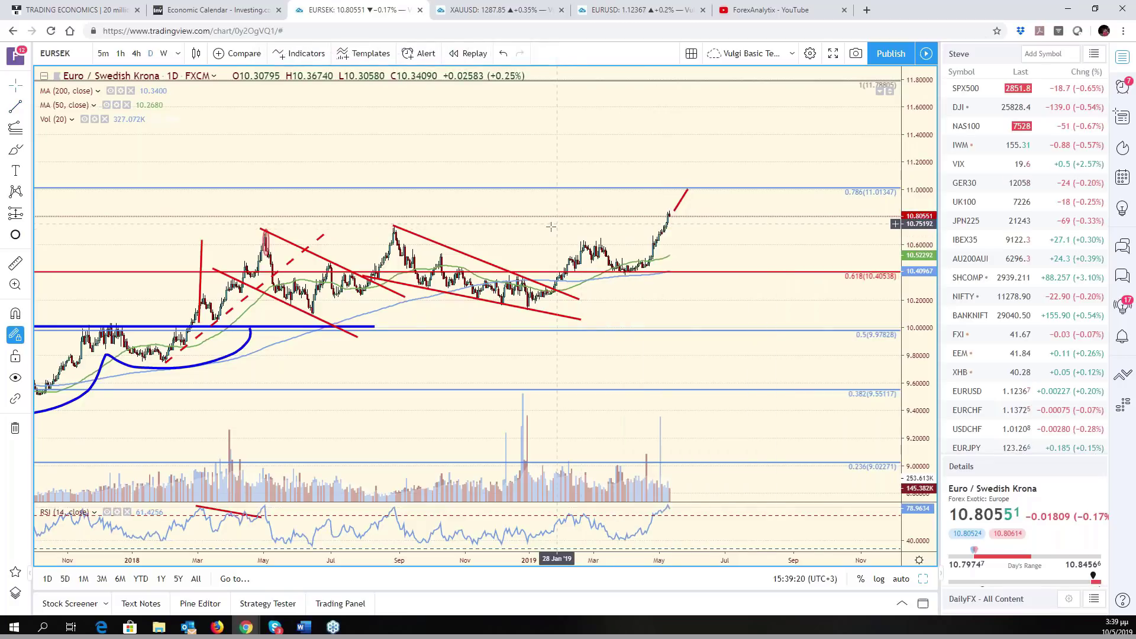
scroll(547, 231, "down", 2)
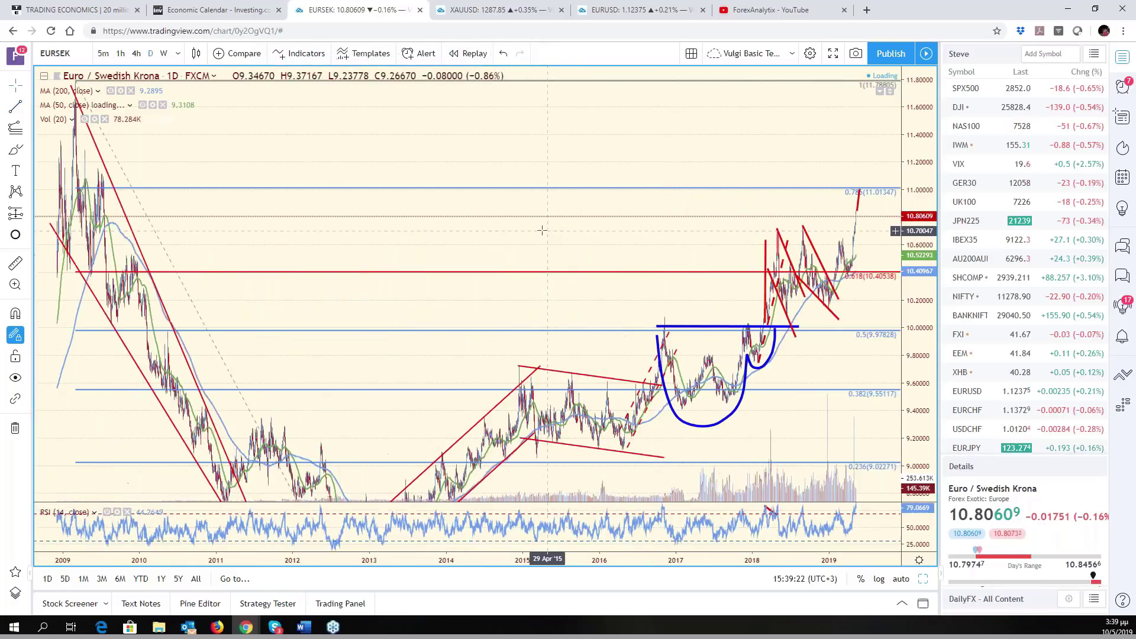
left_click_drag(588, 158, 720, 196)
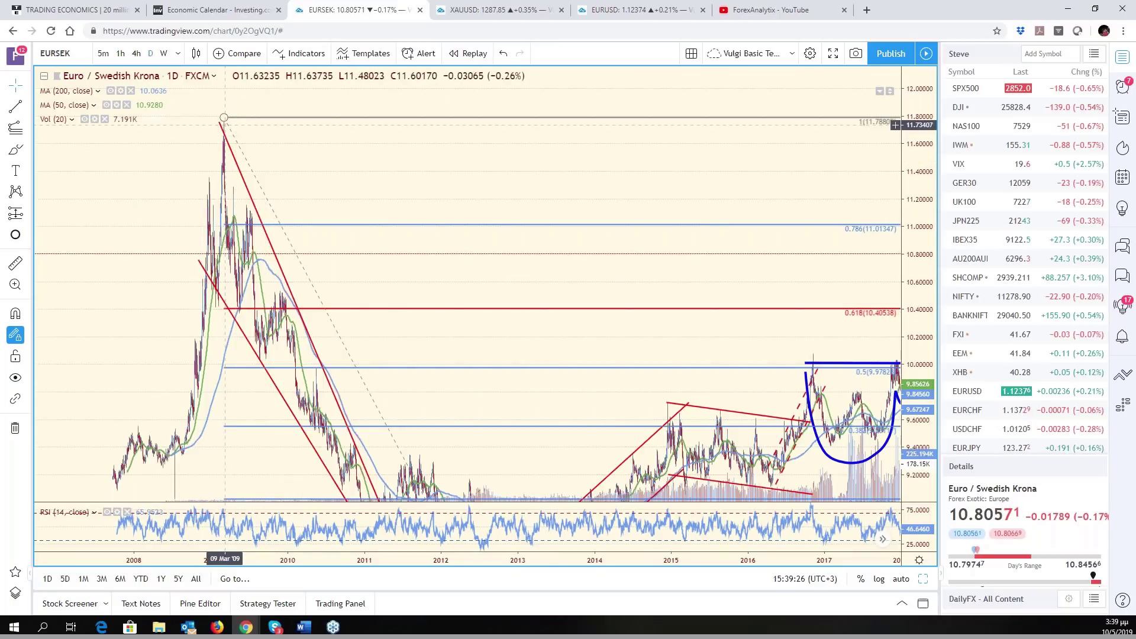
left_click_drag(722, 278, 518, 188)
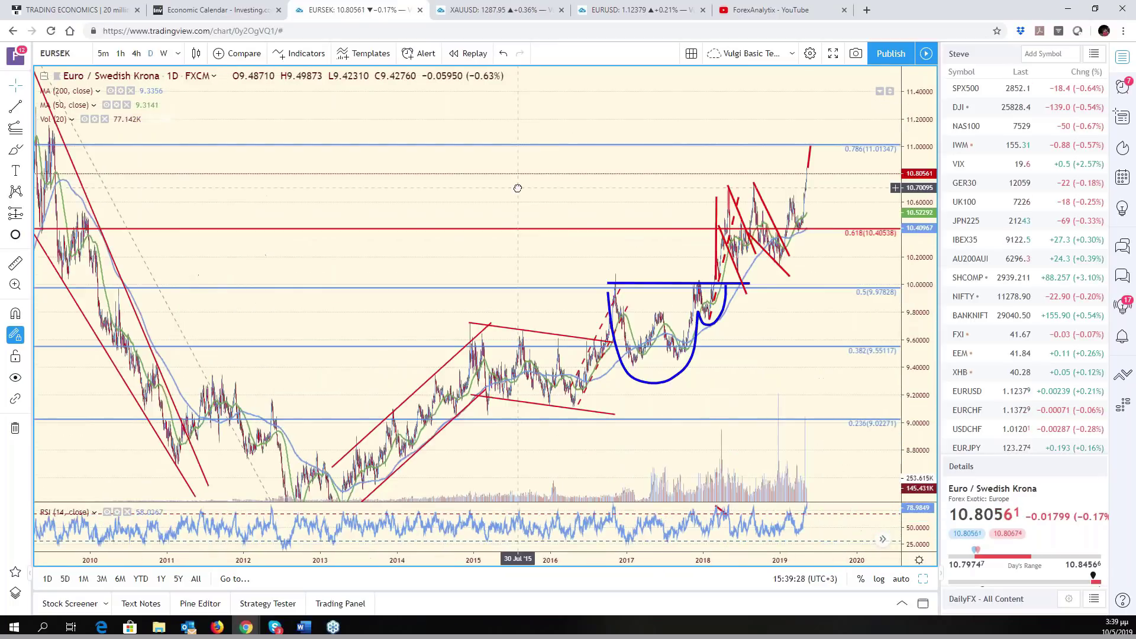
scroll(517, 188, "up", 6)
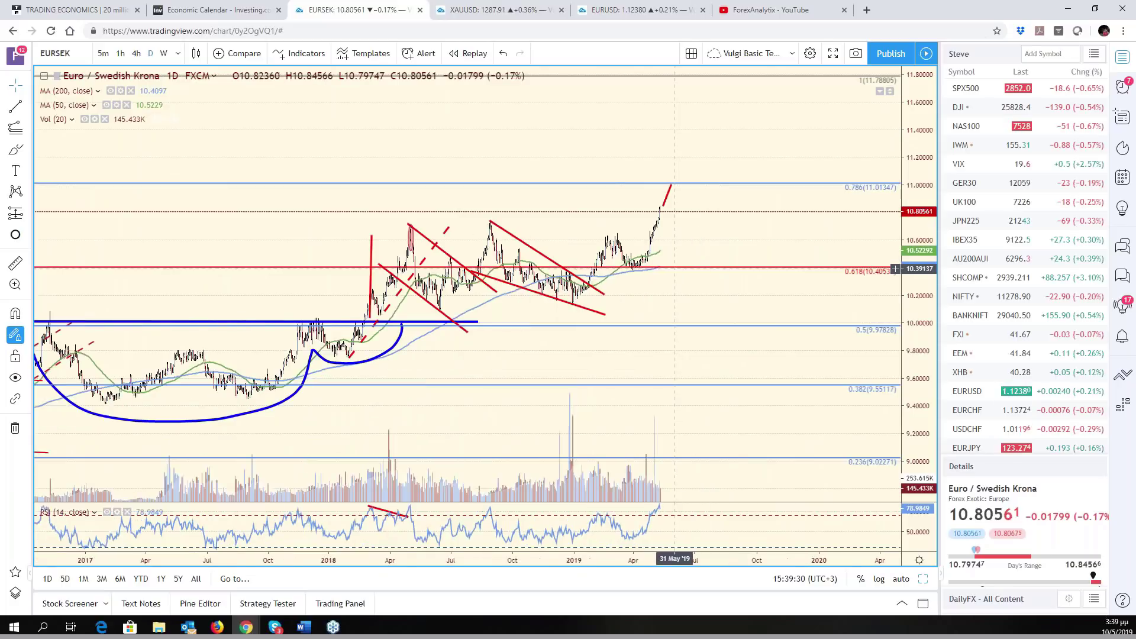
scroll(668, 266, "up", 2)
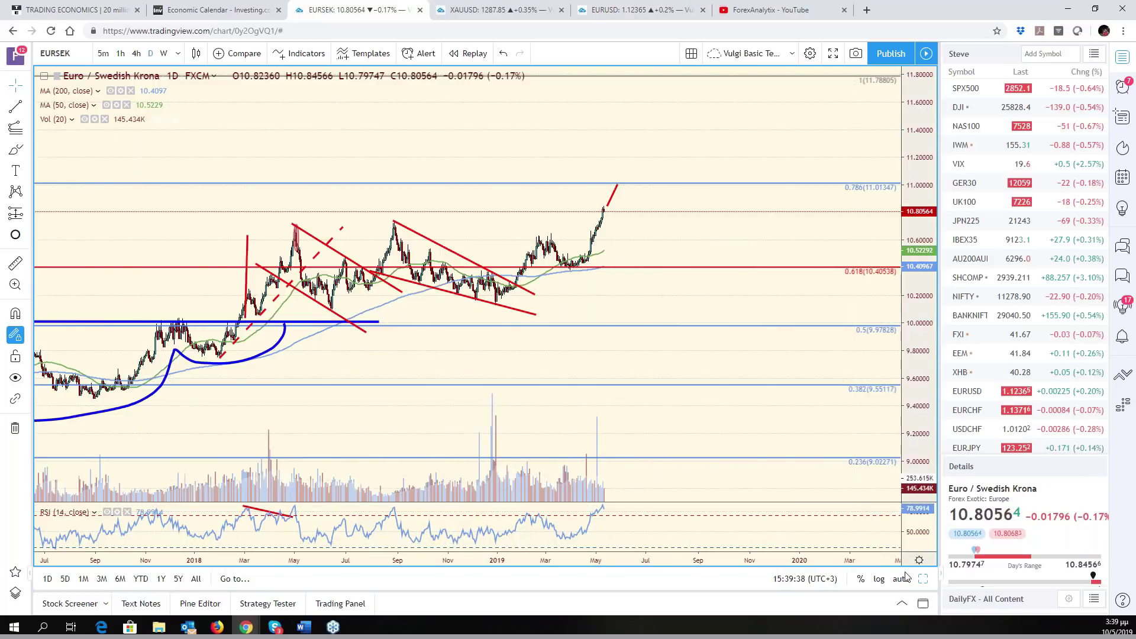
scroll(400, 409, "up", 5)
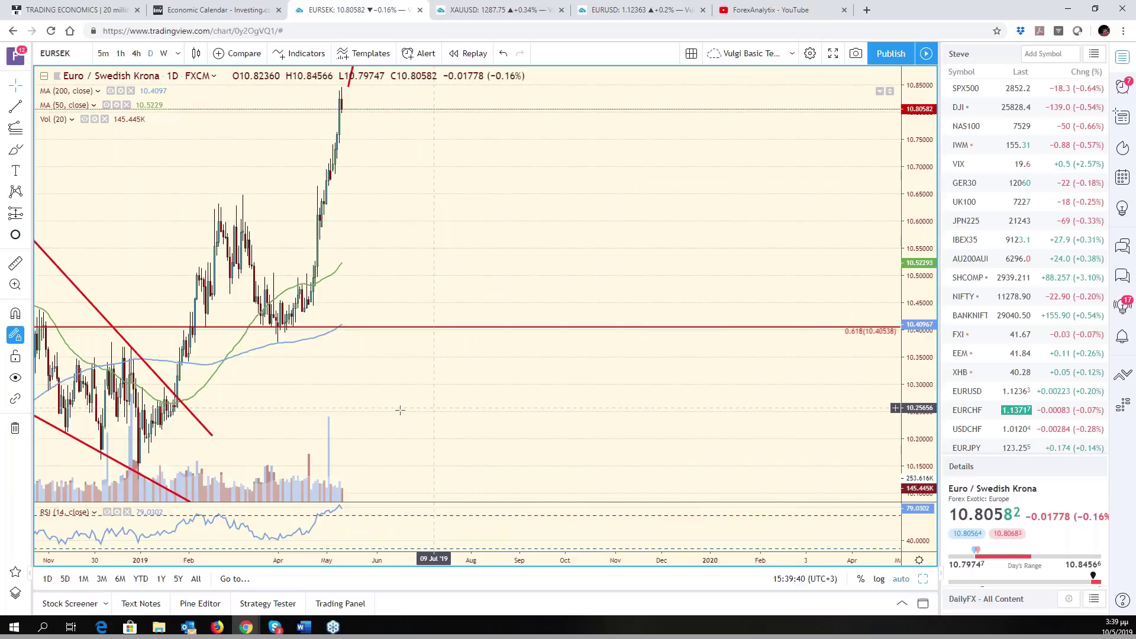
right_click(400, 410)
left_click(438, 335)
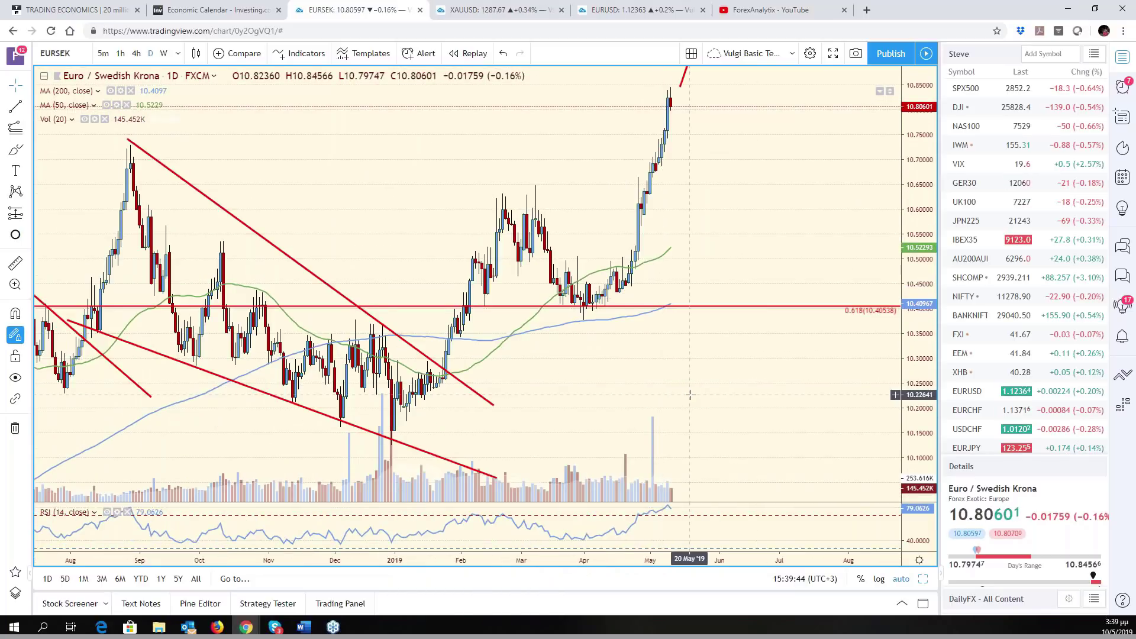
left_click_drag(689, 393, 762, 393)
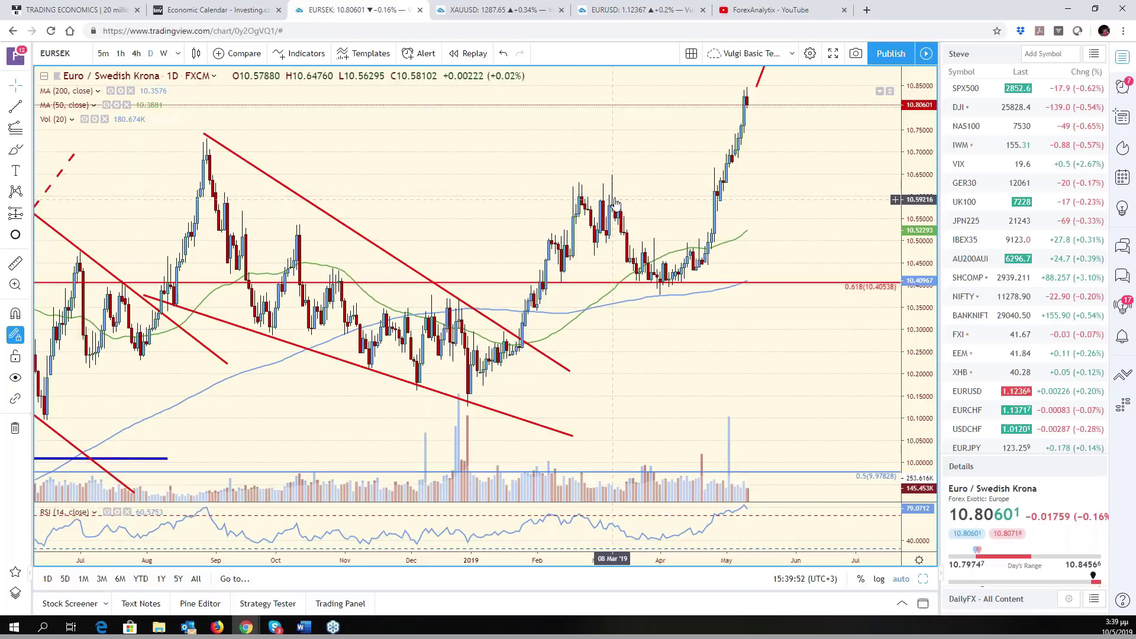
- Draw a pink rectangle zone across the February–March highs near 10.60
left_click(25, 152)
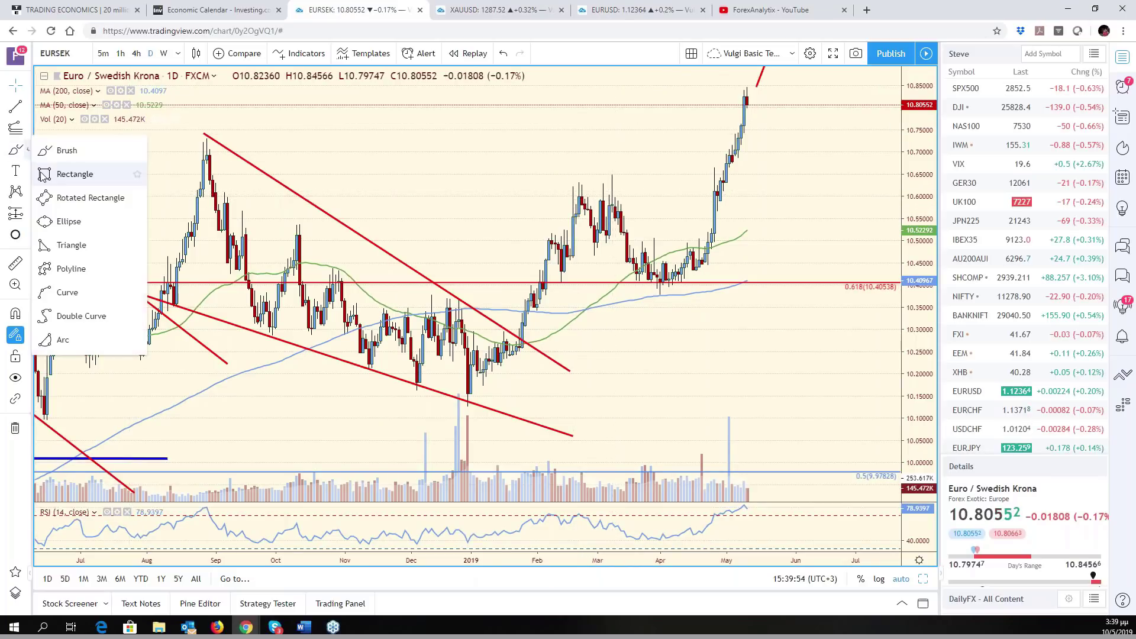
left_click(62, 170)
left_click_drag(497, 189, 894, 200)
- Bend the red projection down into the 10.60 zone, then up past 11.00, and auto-scale
right_click(844, 147)
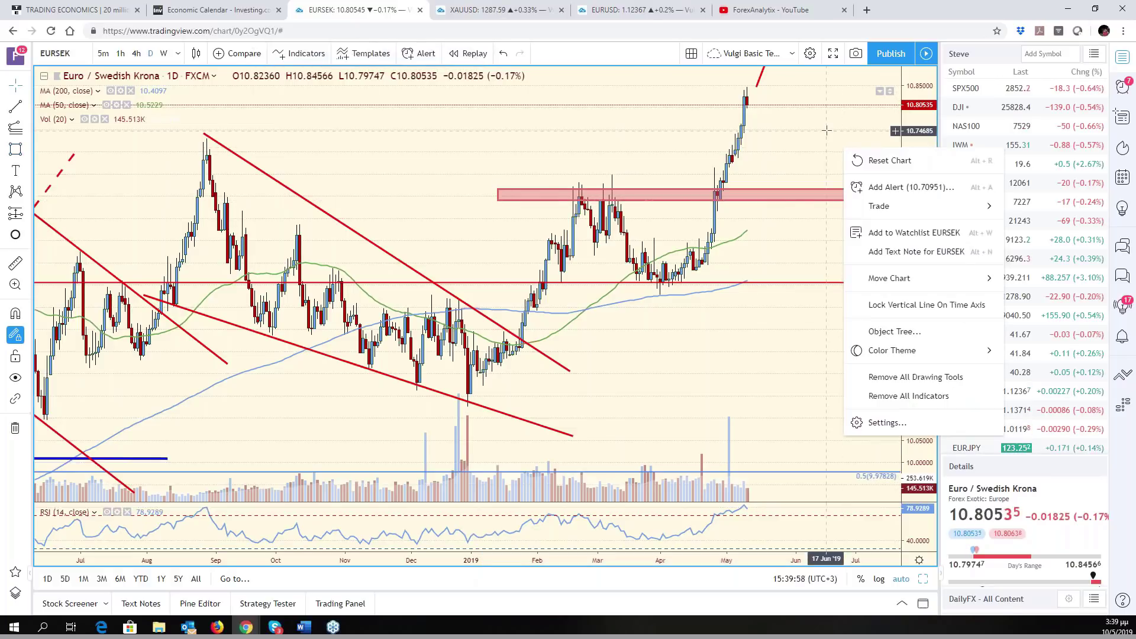
left_click_drag(843, 147, 700, 177)
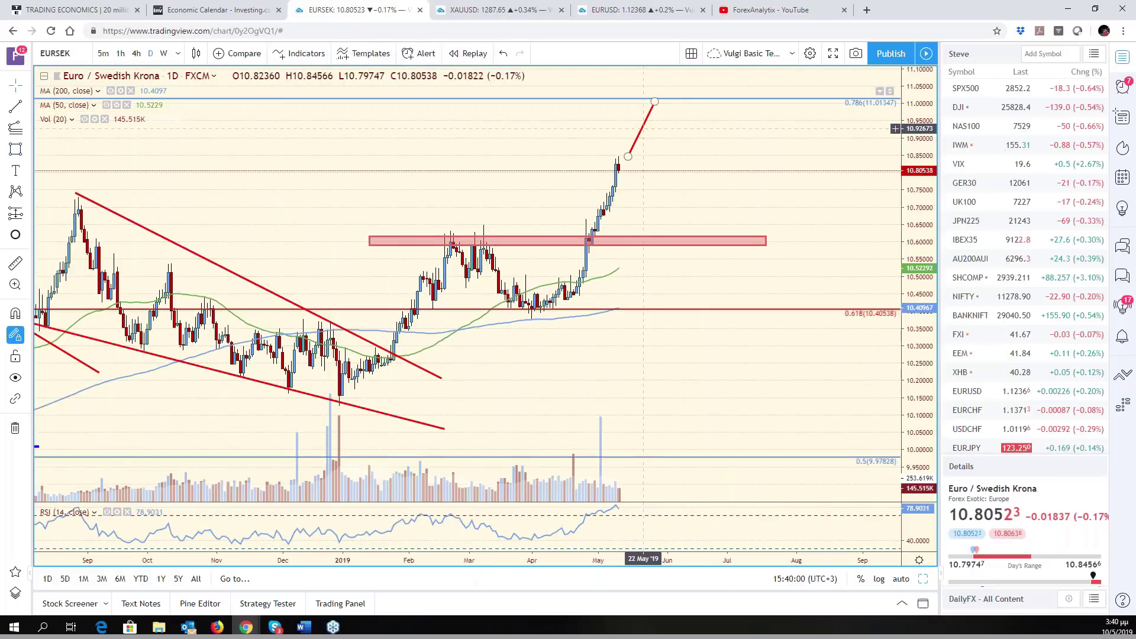
left_click(654, 102)
mouse_move(654, 102)
left_mouse_down()
mouse_move(690, 228)
mouse_move(675, 229)
left_mouse_up()
key("alt+t")
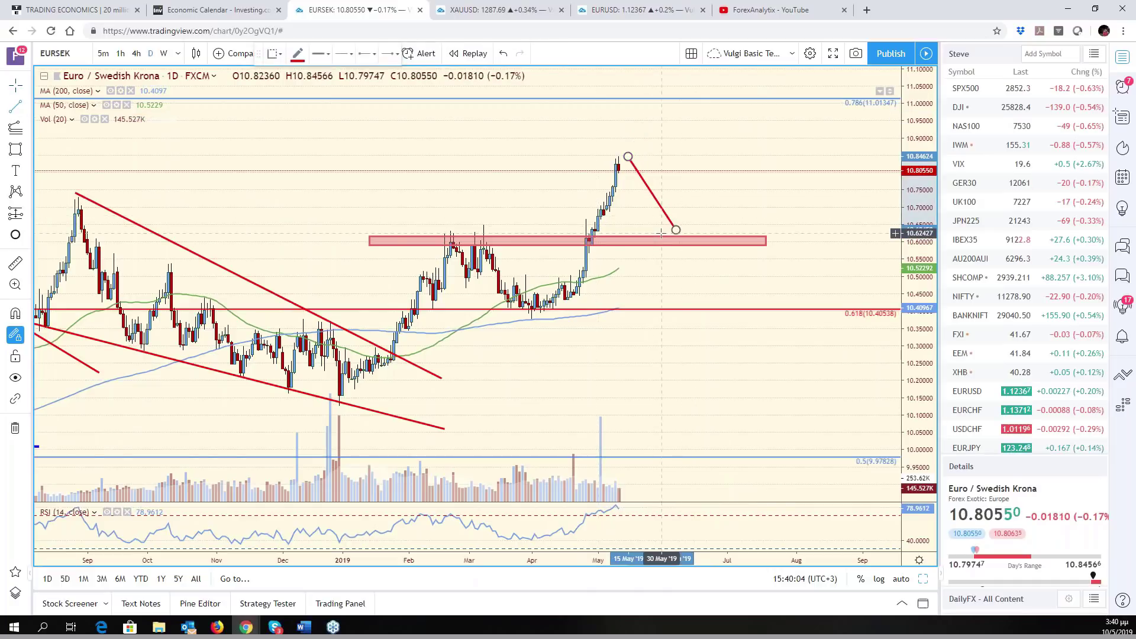
left_click(675, 230)
left_click(786, 87)
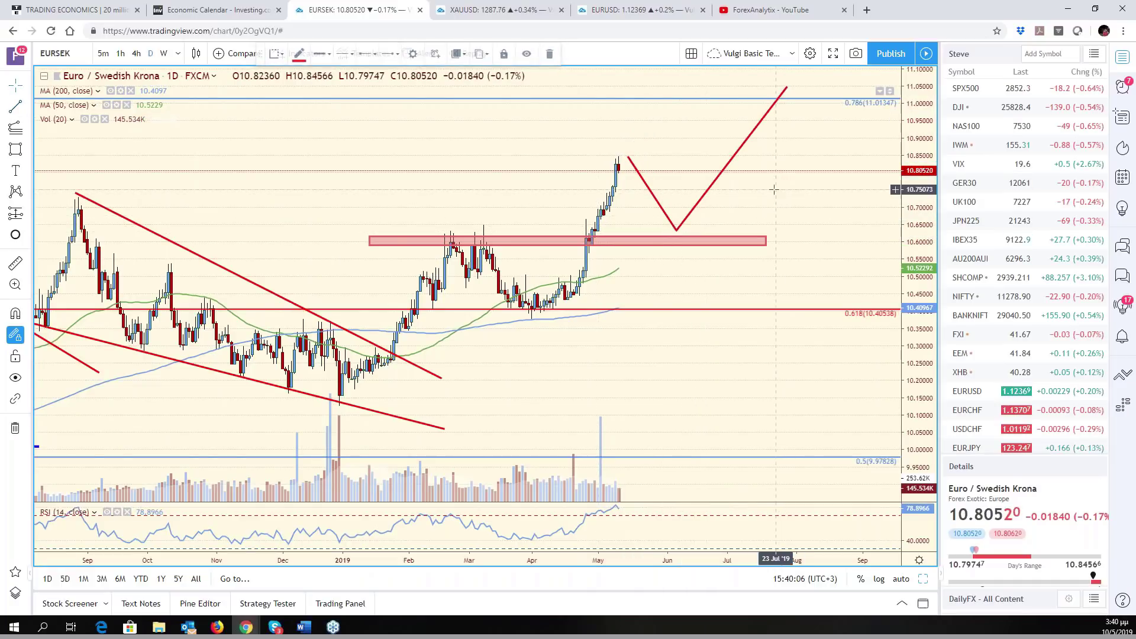
left_click(901, 579)
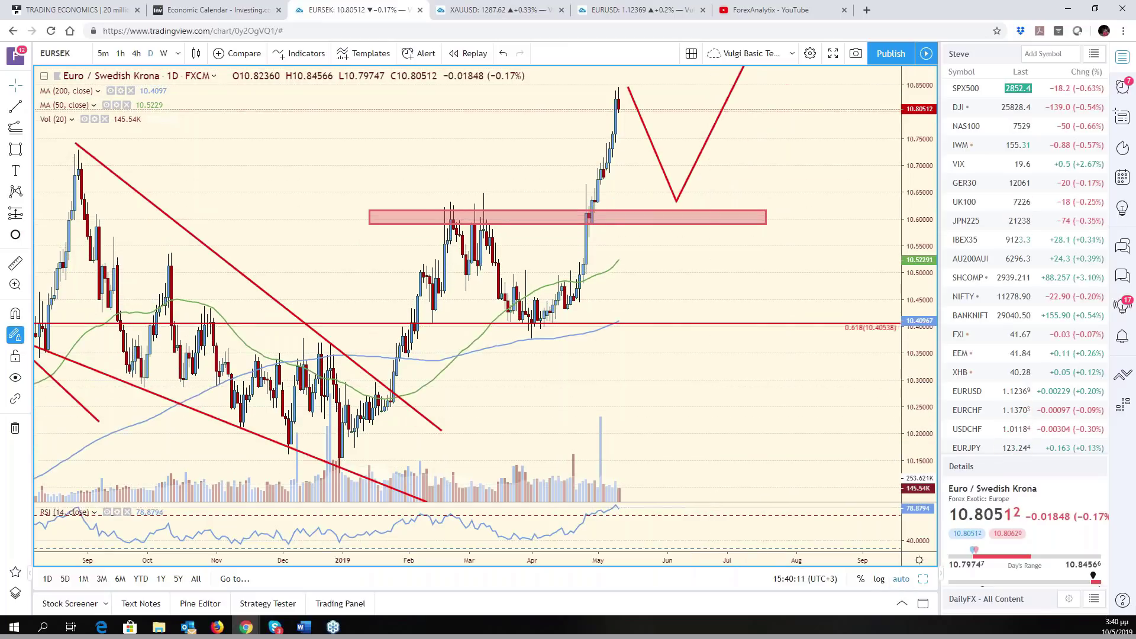
right_click(716, 433)
left_click_drag(716, 432, 805, 432)
scroll(801, 432, "down", 10)
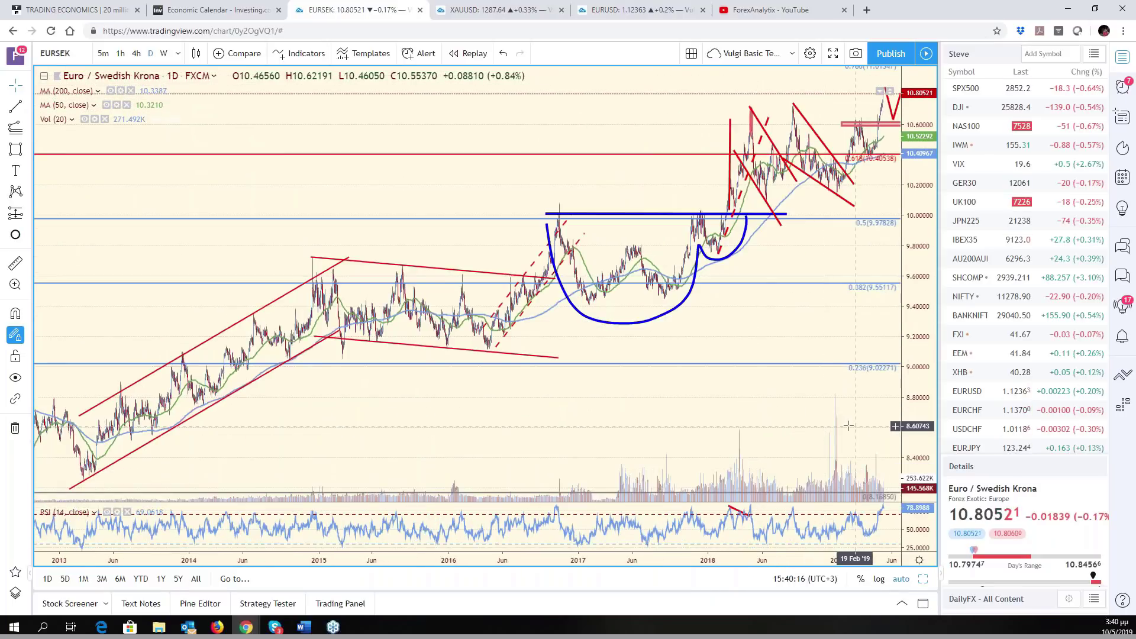
left_click_drag(848, 425, 710, 427)
scroll(710, 427, "down", 5)
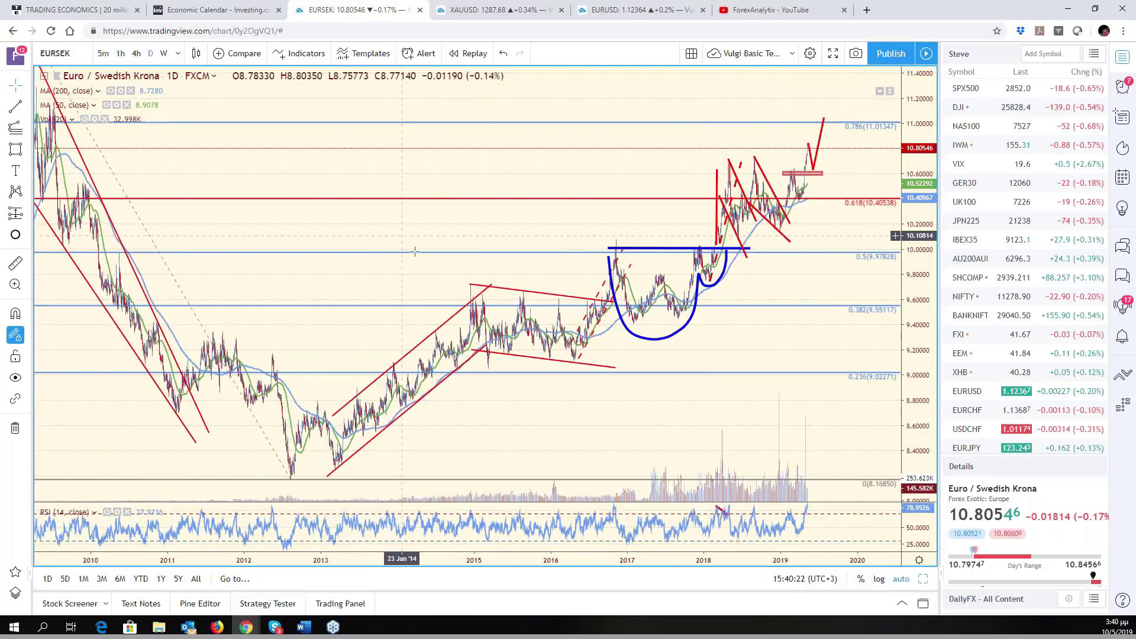
scroll(723, 541, "up", 2)
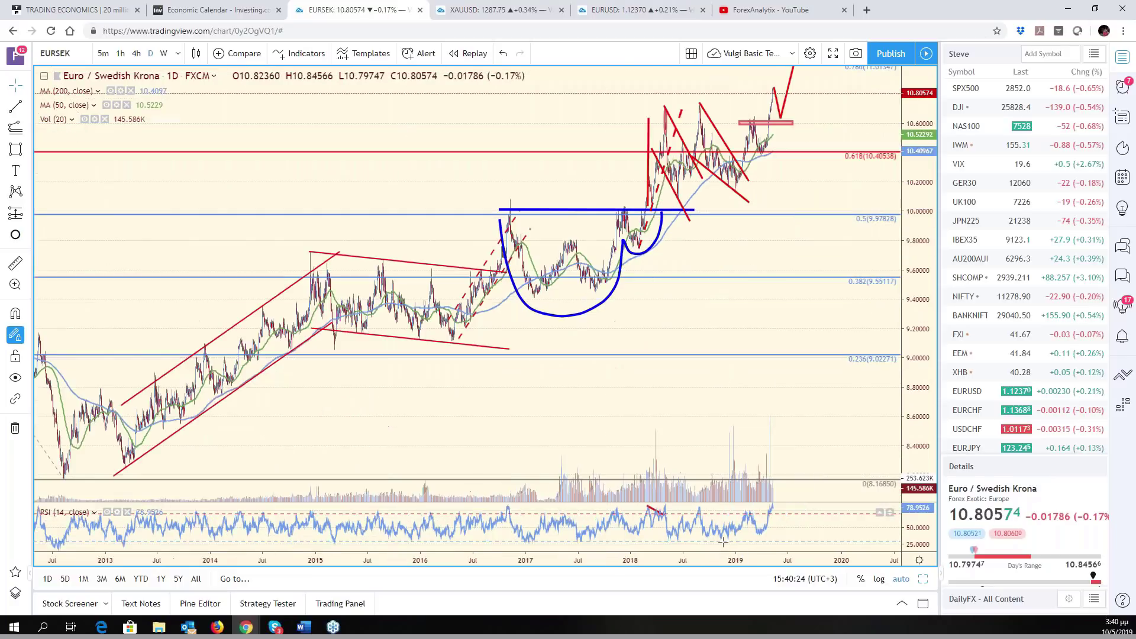
scroll(723, 541, "up", 1)
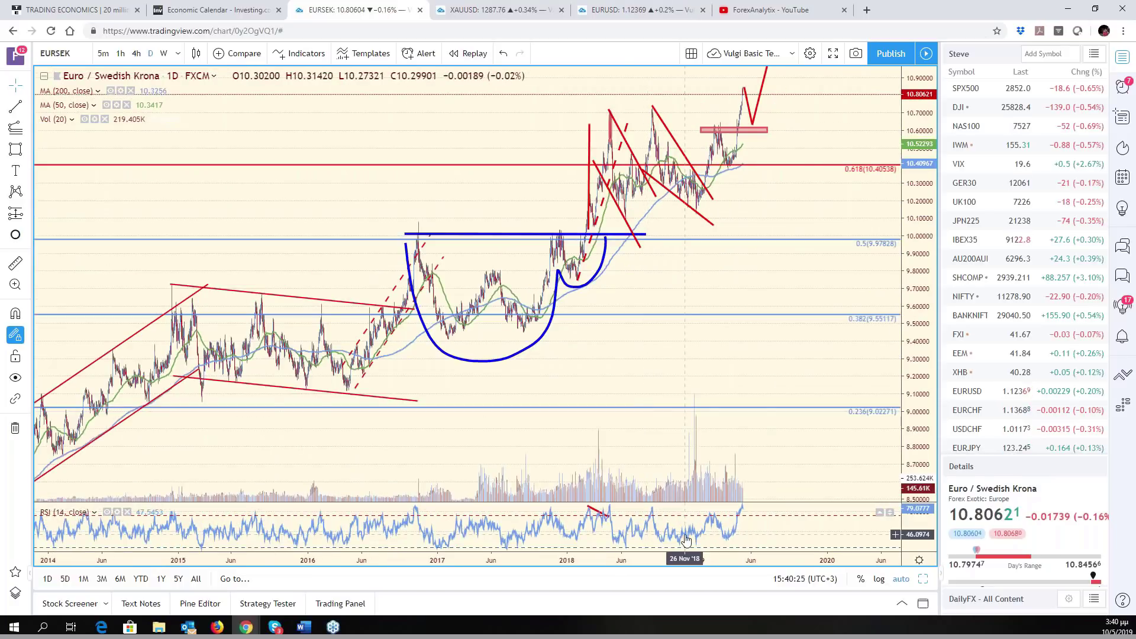
scroll(685, 534, "up", 1)
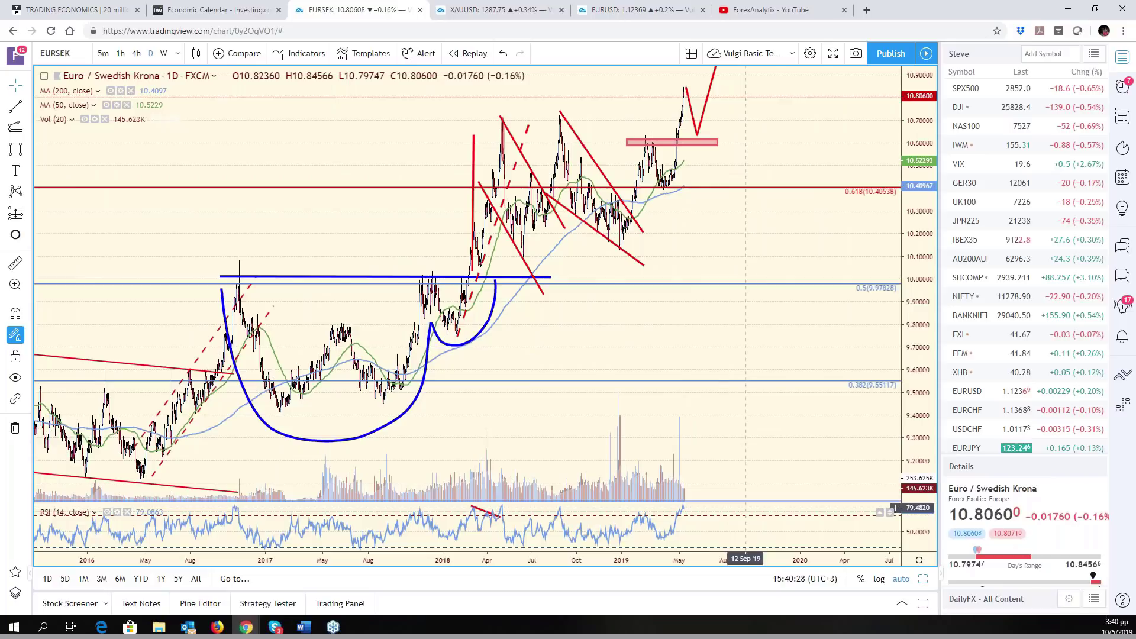
scroll(691, 383, "down", 1)
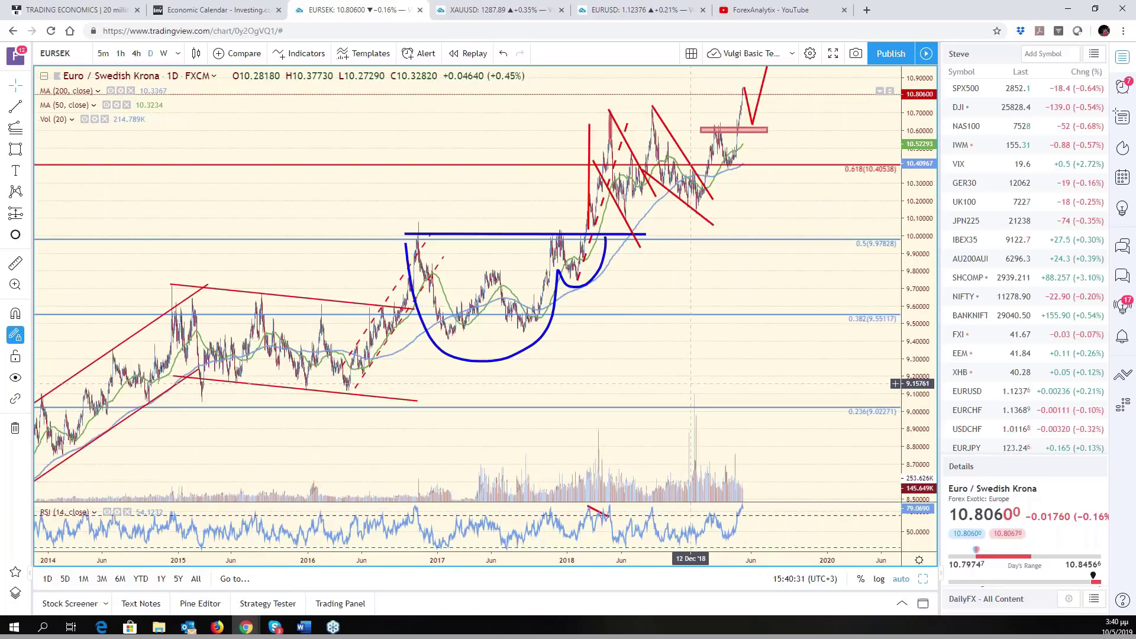
scroll(691, 383, "up", 1)
scroll(691, 383, "up", 5)
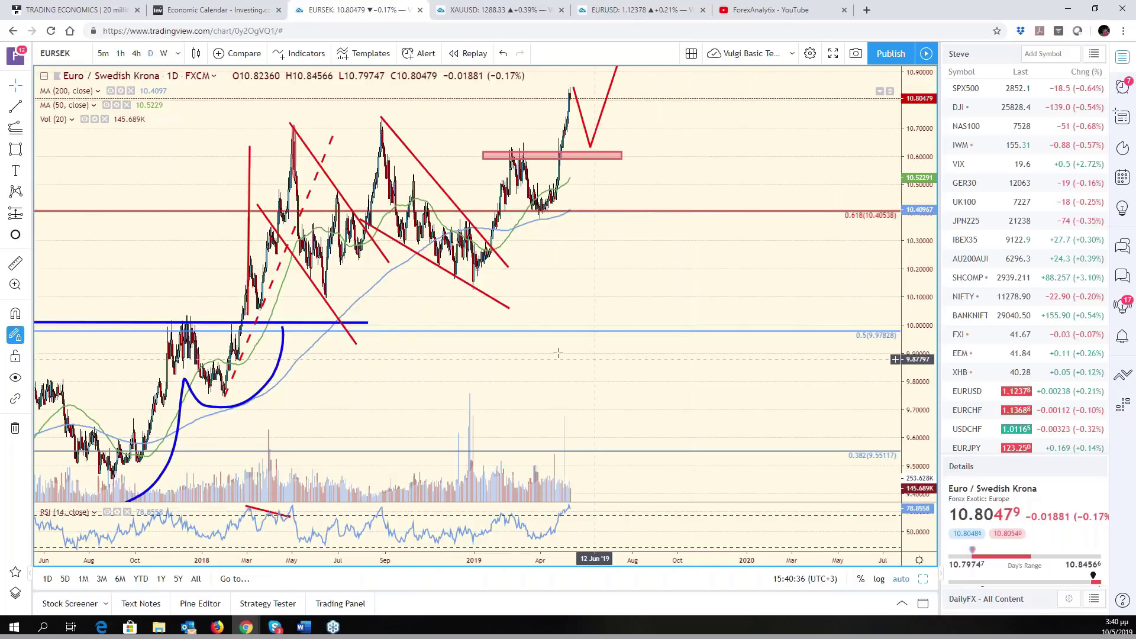
scroll(556, 355, "down", 2)
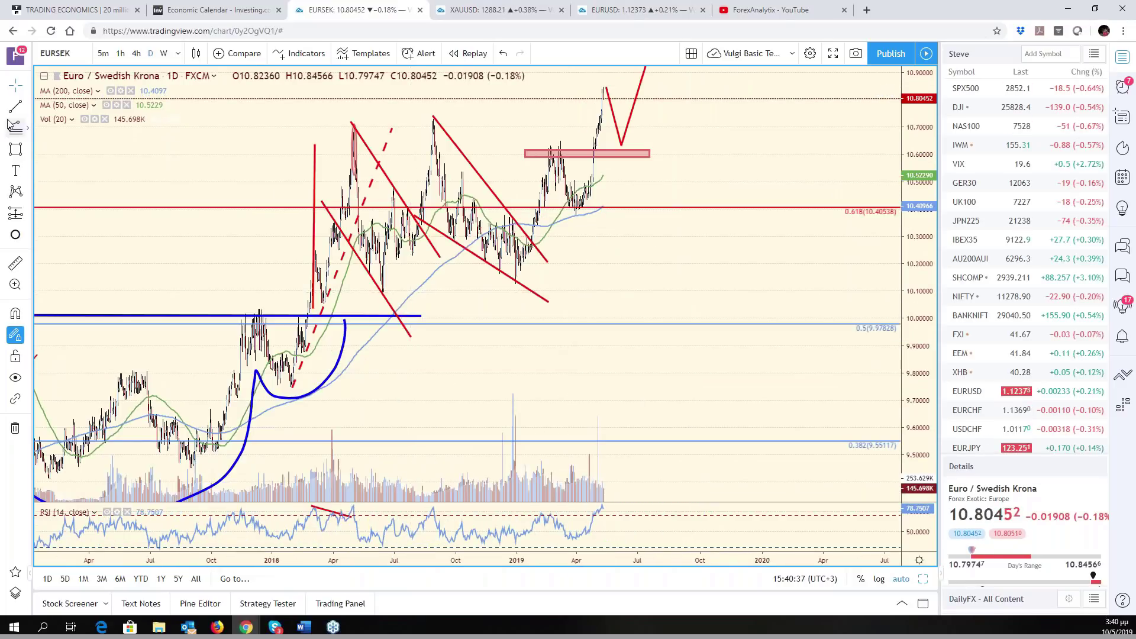
- Draw a blue dashed trendline from the early-2018 EURSEK high past the latest bar
left_click(383, 242)
left_click(291, 137)
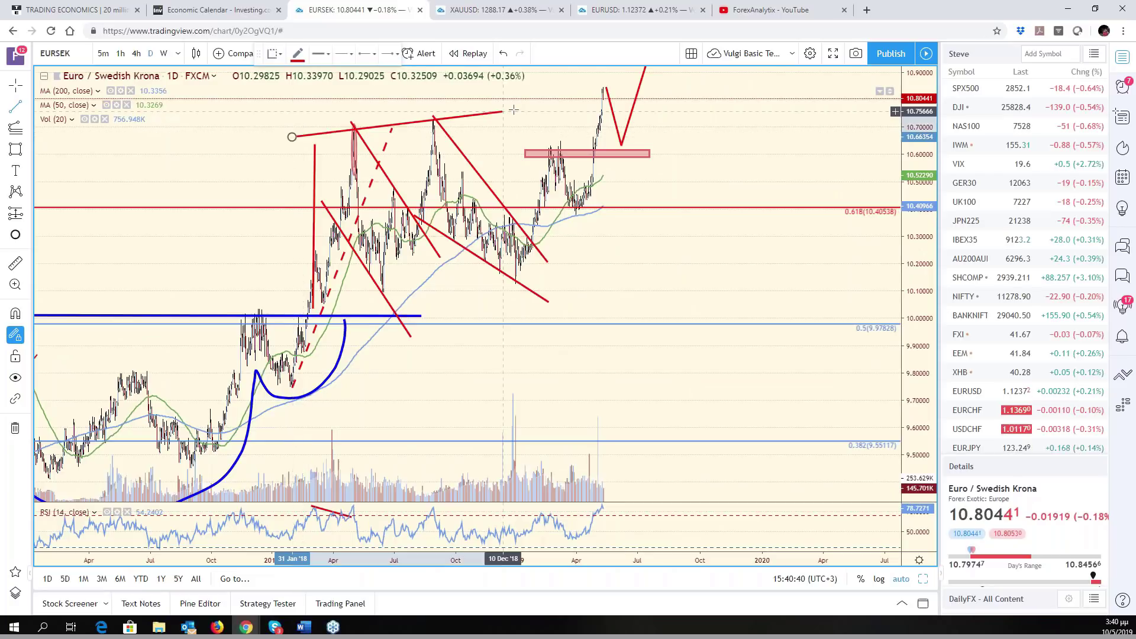
left_click(664, 90)
left_click(343, 55)
left_click(355, 78)
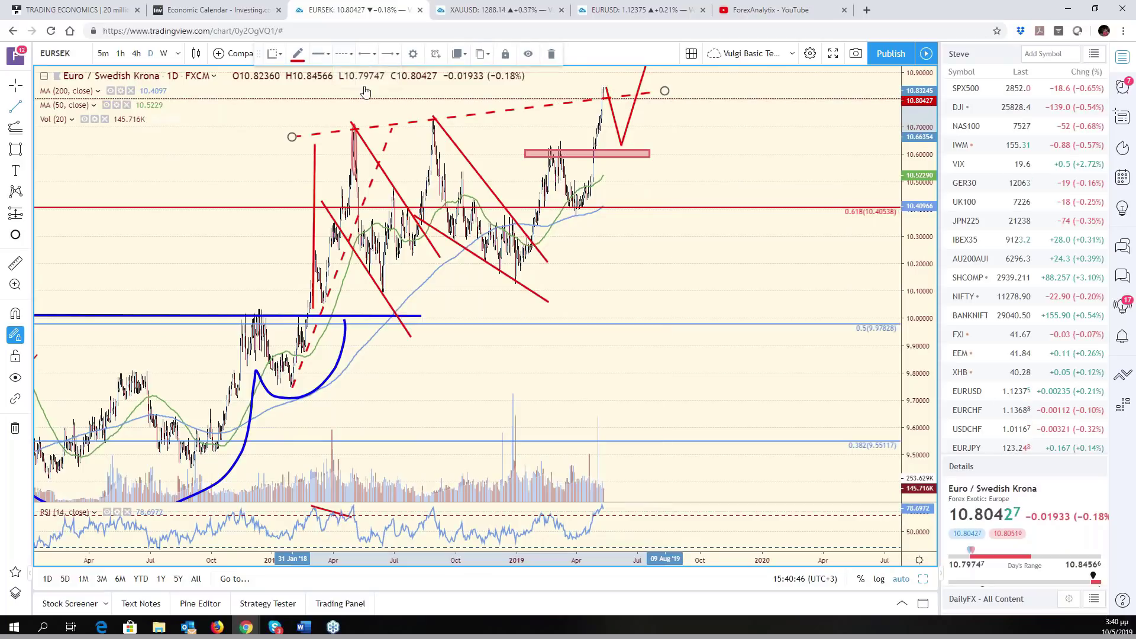
left_click(298, 54)
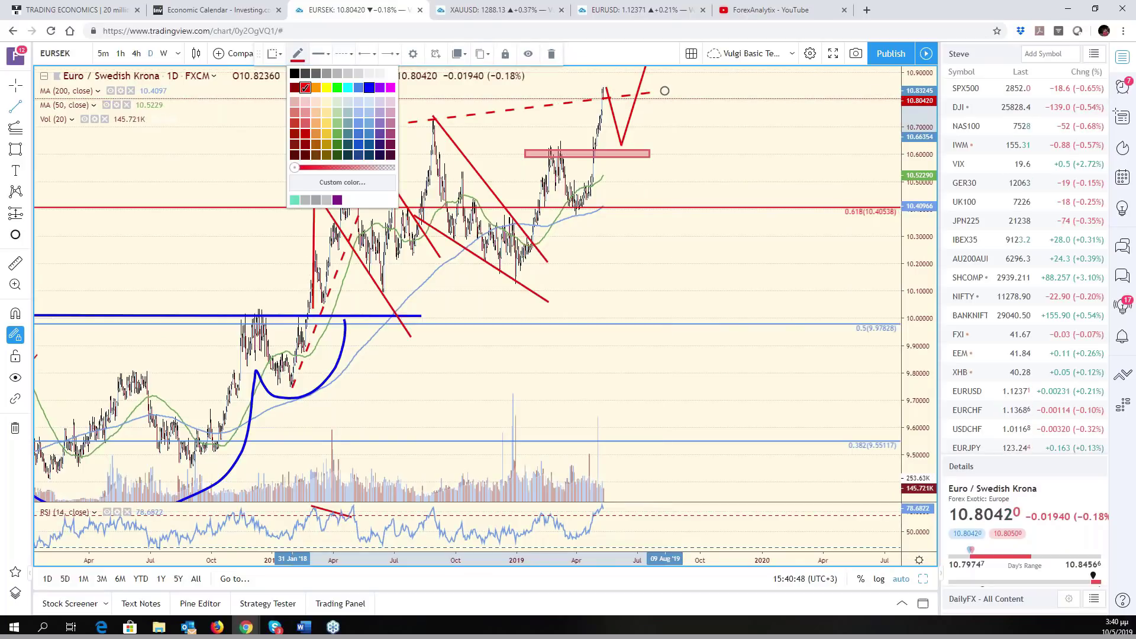
left_click(369, 88)
- Review EURSEK from May 2018 to June 2019, then restore the six-chart grid
scroll(562, 224, "up", 3)
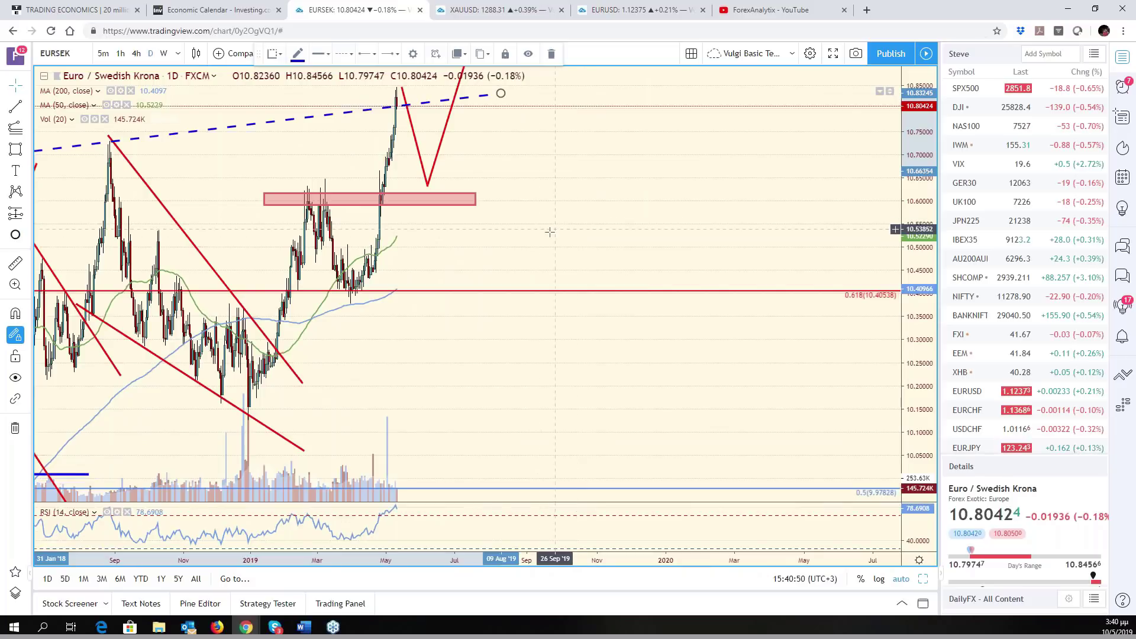
scroll(545, 232, "down", 2)
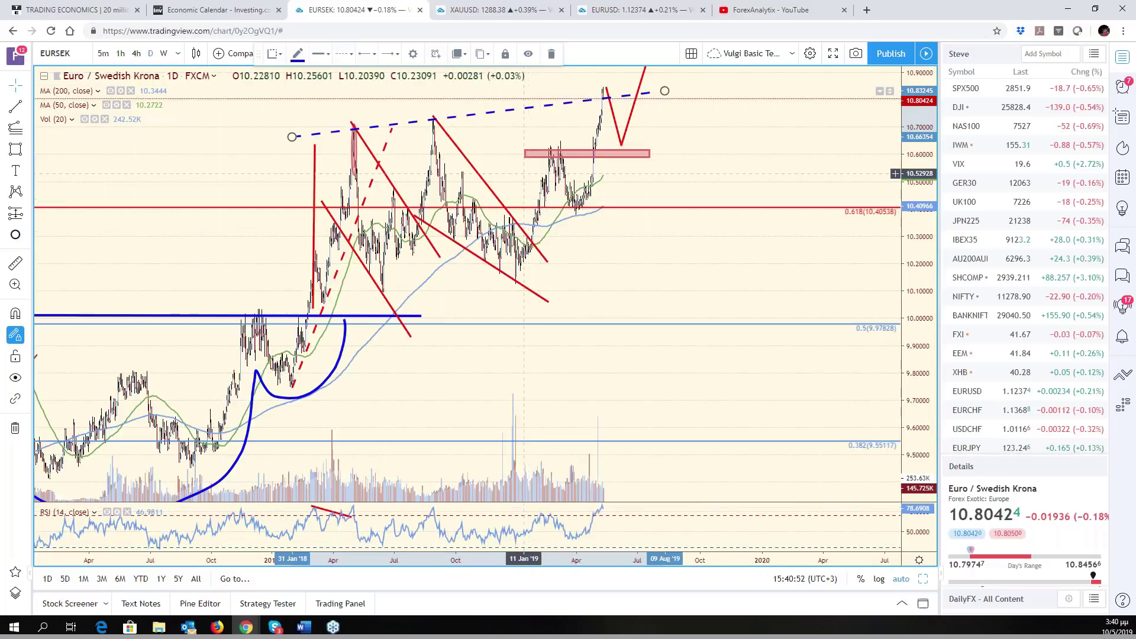
scroll(526, 203, "up", 2)
scroll(526, 203, "down", 3)
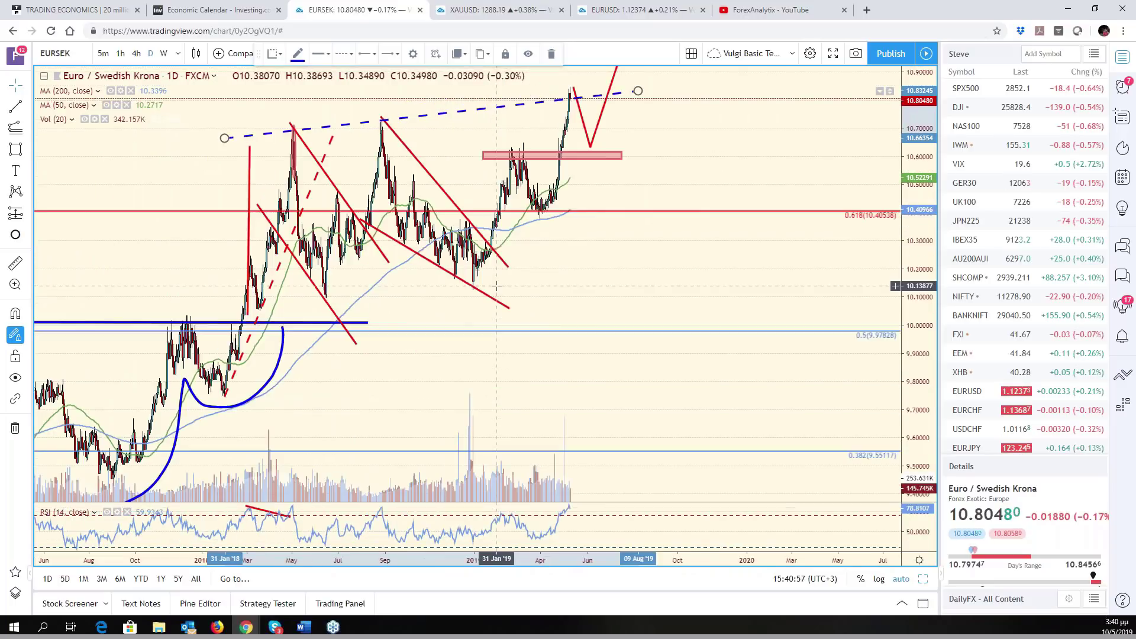
scroll(495, 286, "up", 5)
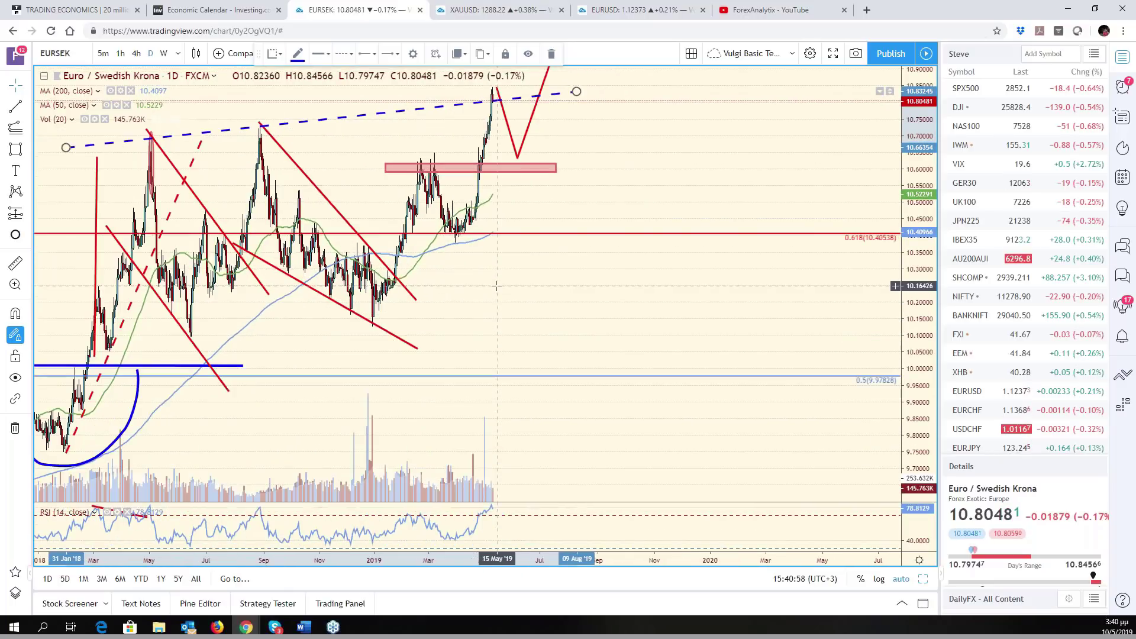
mouse_move(148, 270)
left_mouse_down()
mouse_move(532, 255)
mouse_move(388, 226)
left_mouse_up()
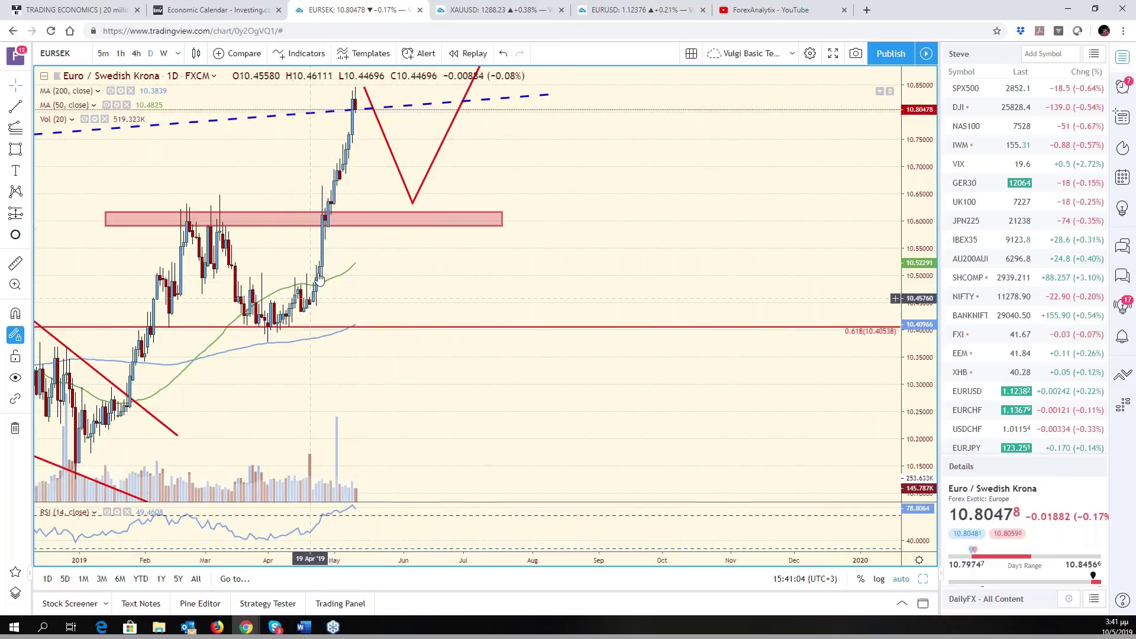
left_click_drag(416, 284, 666, 140)
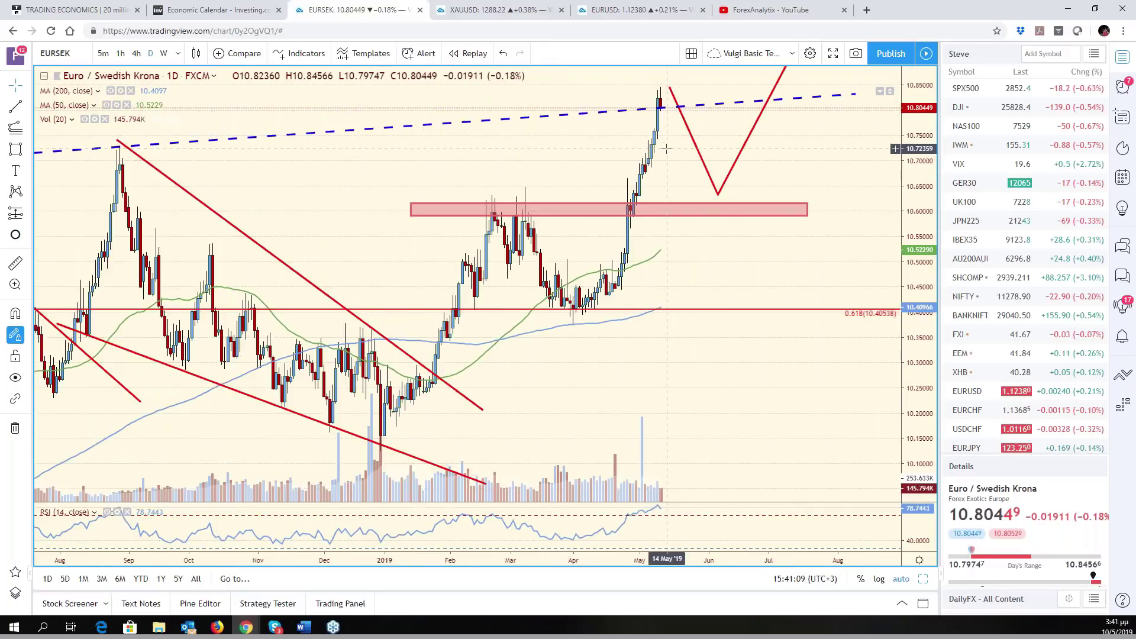
scroll(666, 142, "down", 4)
scroll(666, 148, "up", 3)
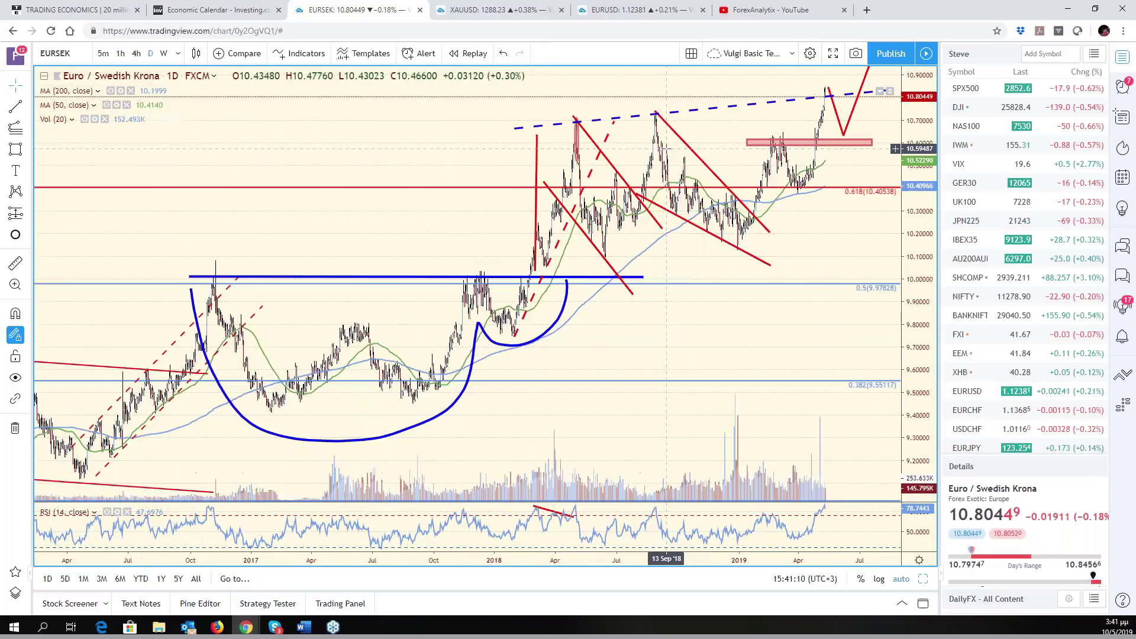
scroll(661, 211, "down", 3)
scroll(662, 211, "down", 3)
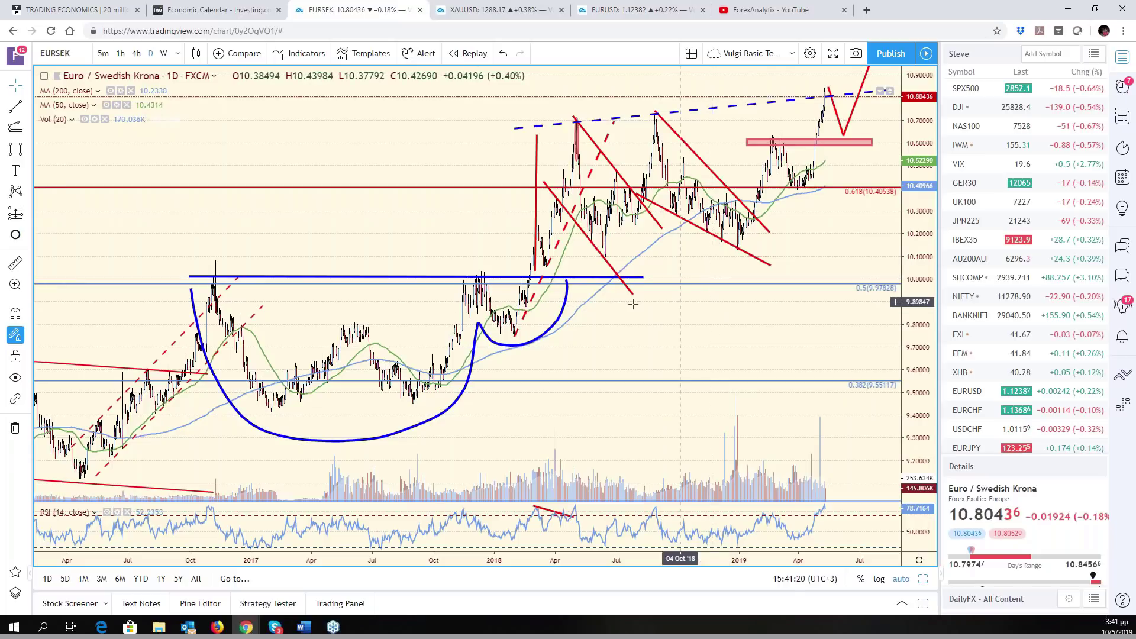
left_click_drag(755, 347, 688, 355)
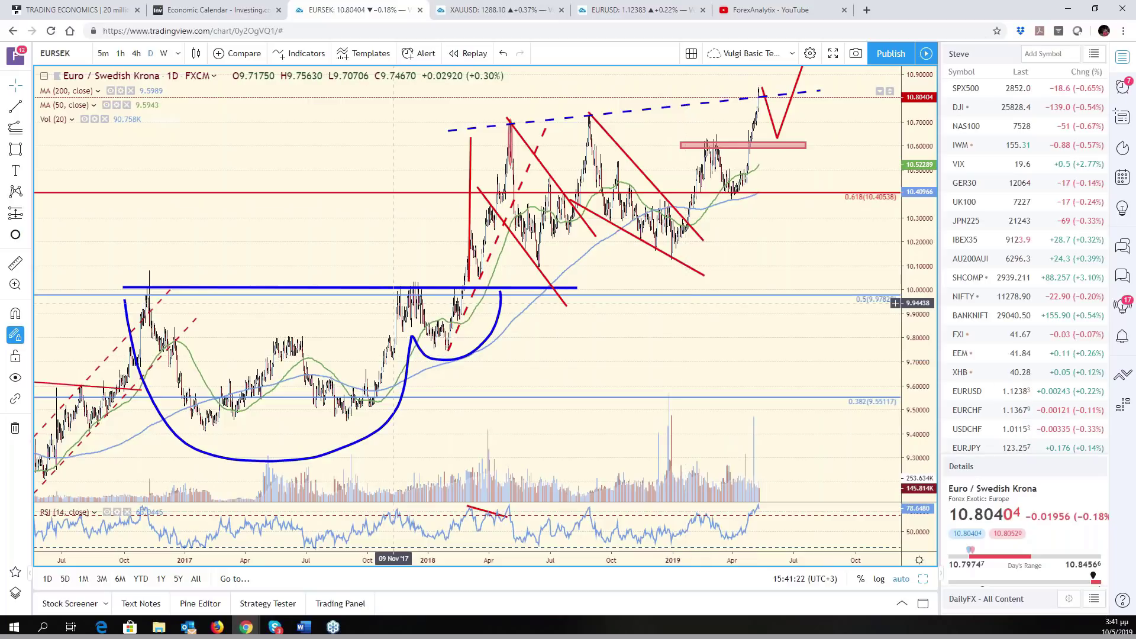
scroll(699, 235, "up", 5)
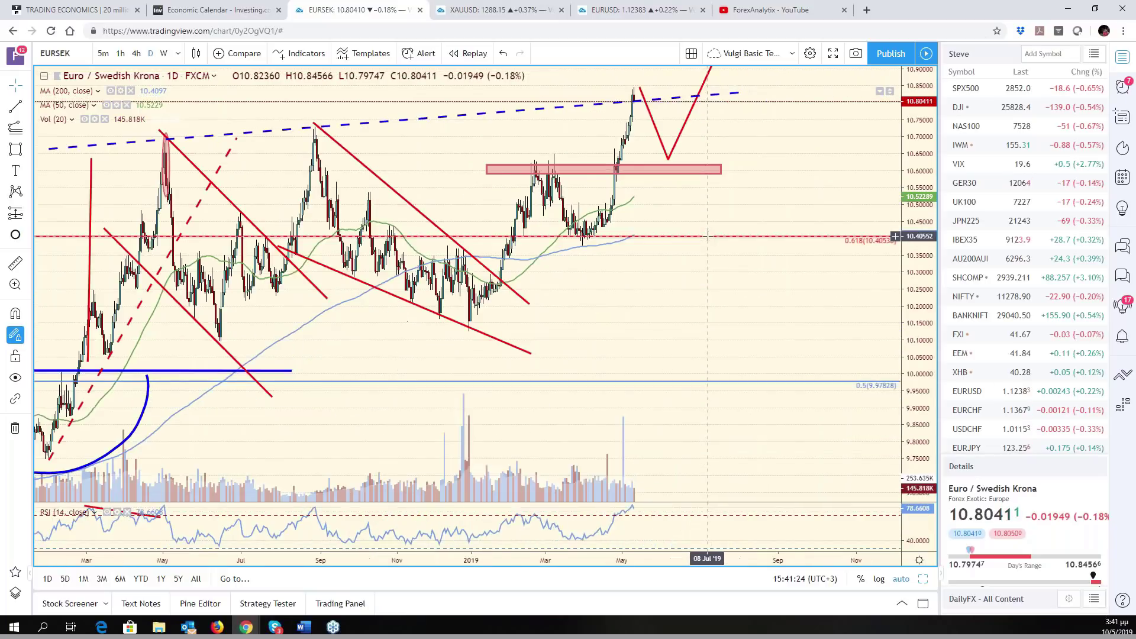
scroll(708, 236, "up", 5)
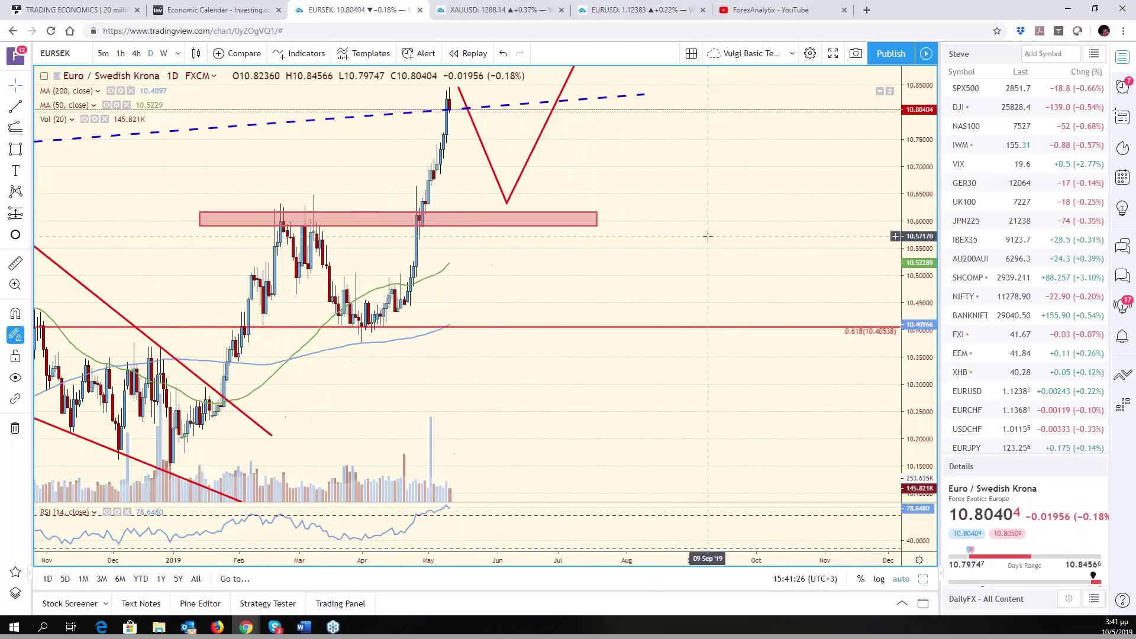
left_click_drag(648, 273, 1042, 296)
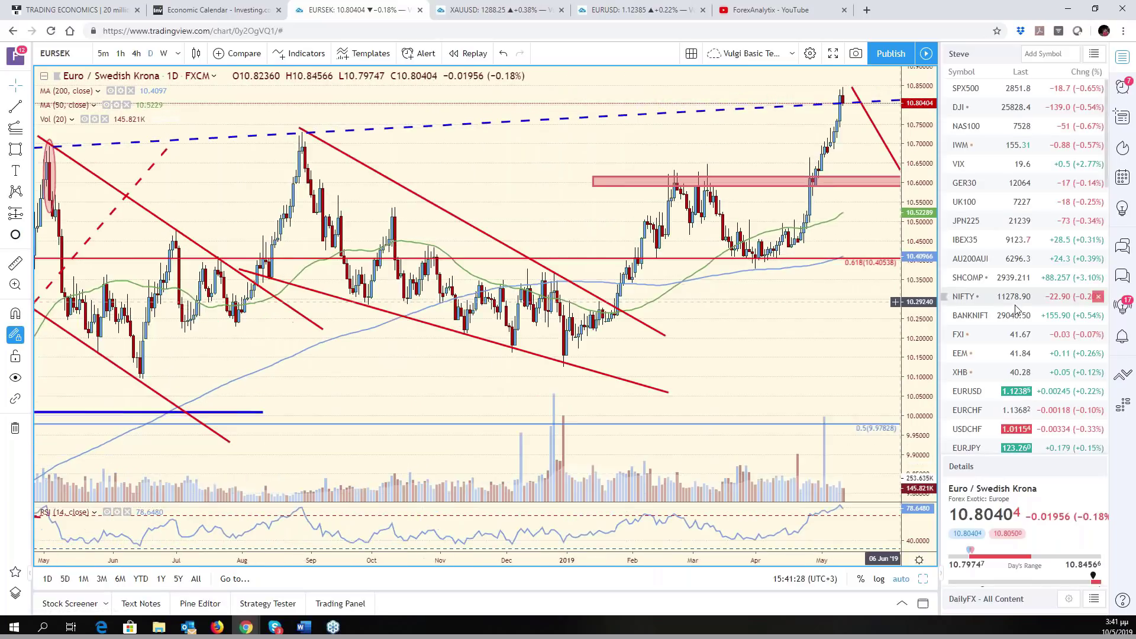
left_click(924, 578)
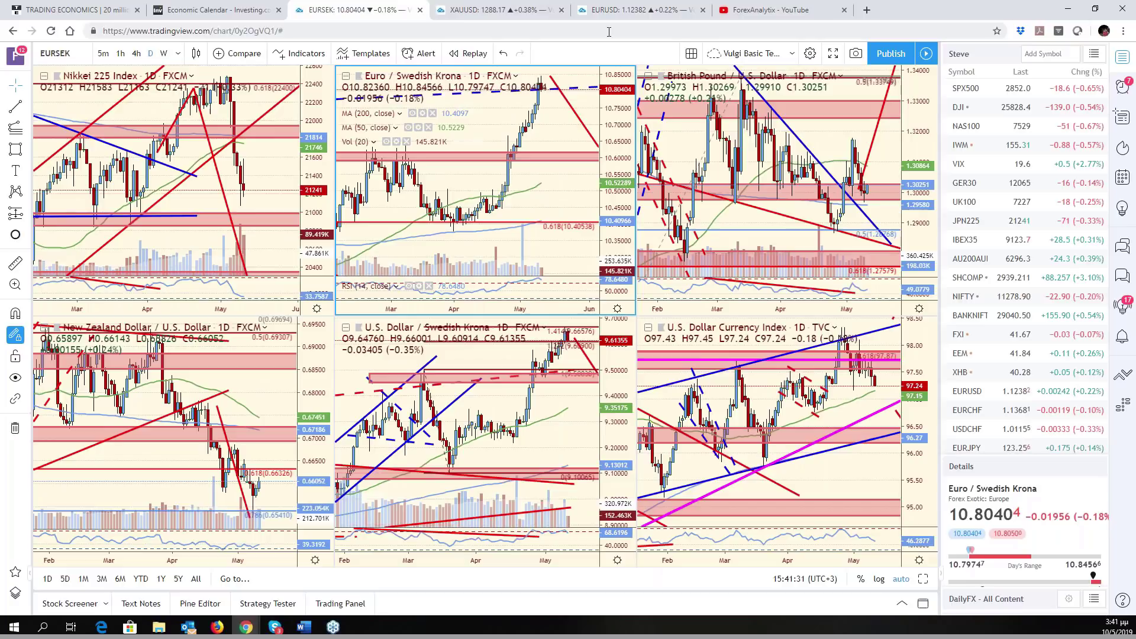
- Load EURSEK into the 4-hour chart tab and expand it to full size
key("ctrl+5")
scroll(547, 168, "down", 5)
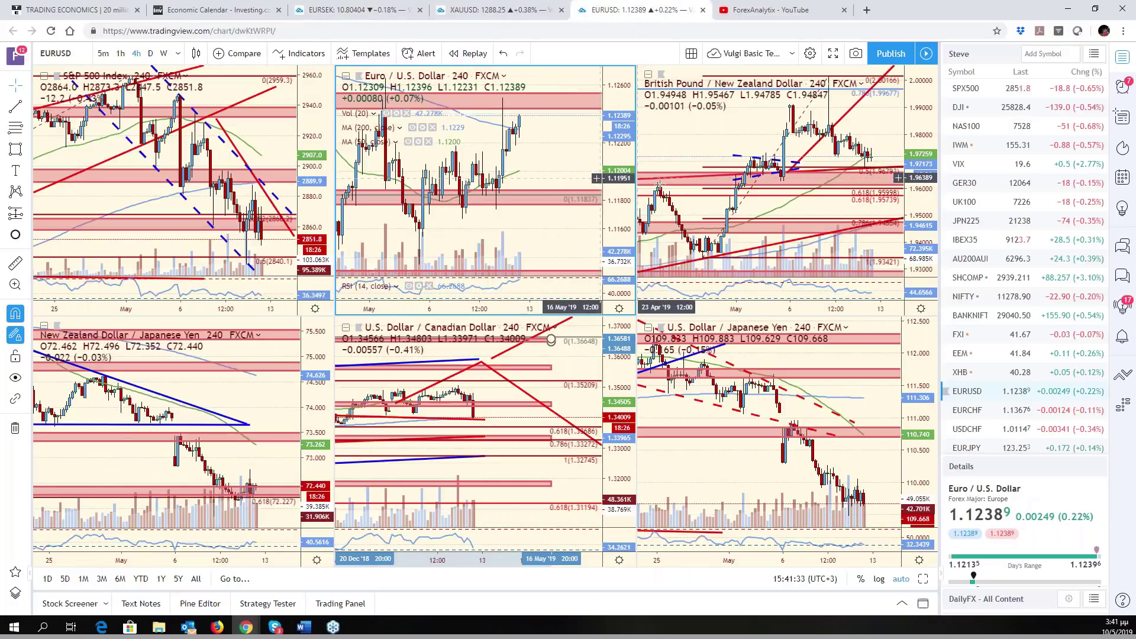
type("E")
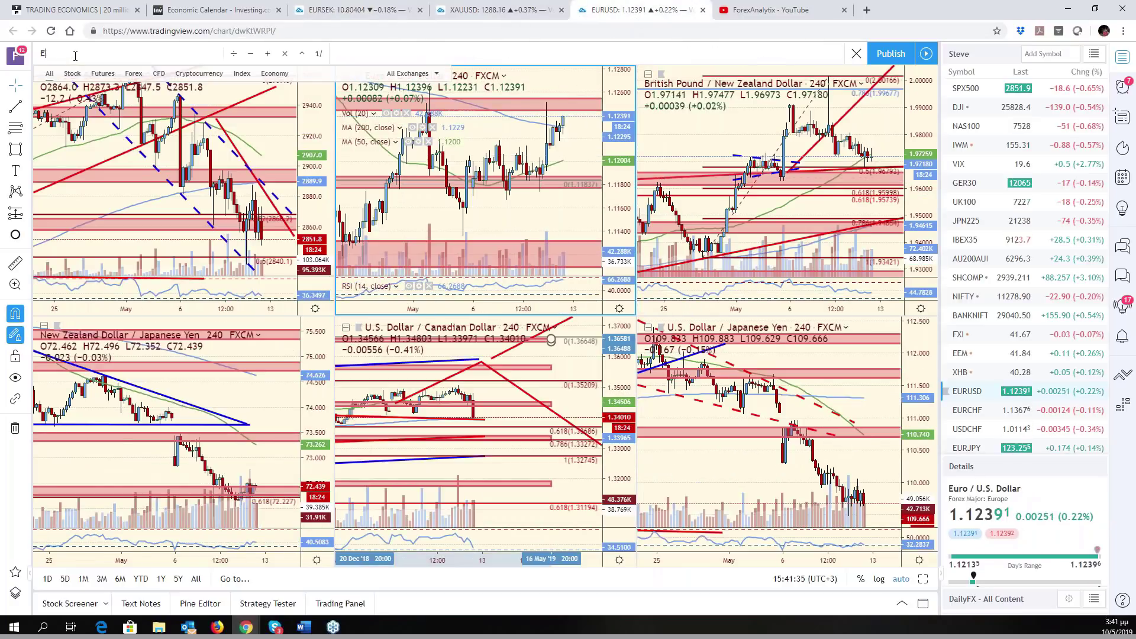
type("URSEK")
key("Return")
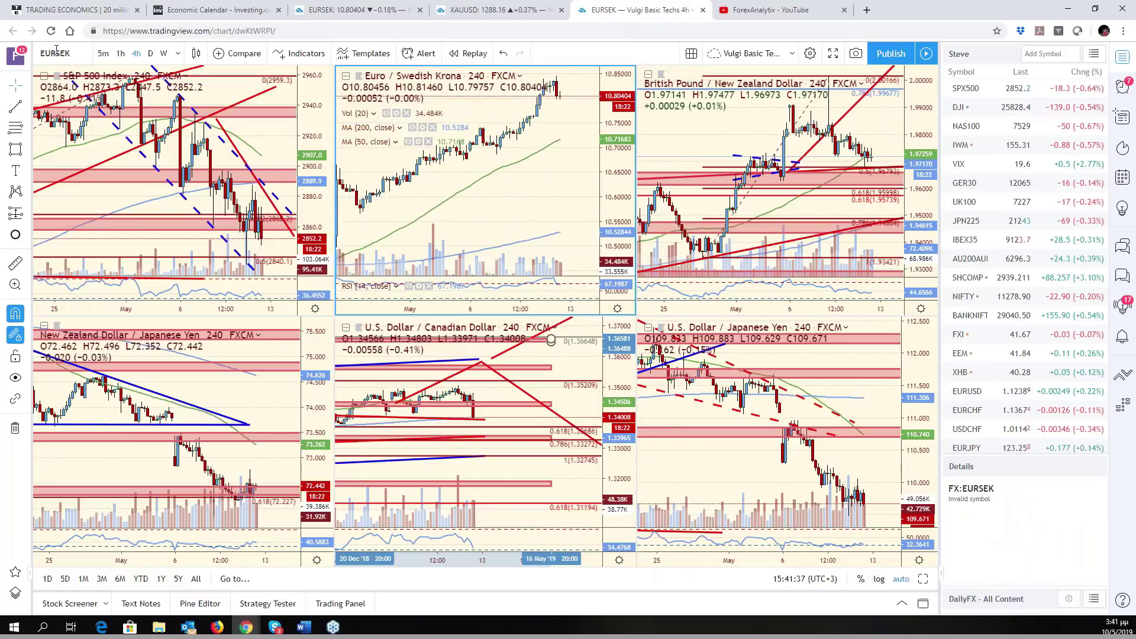
key("alt+Return")
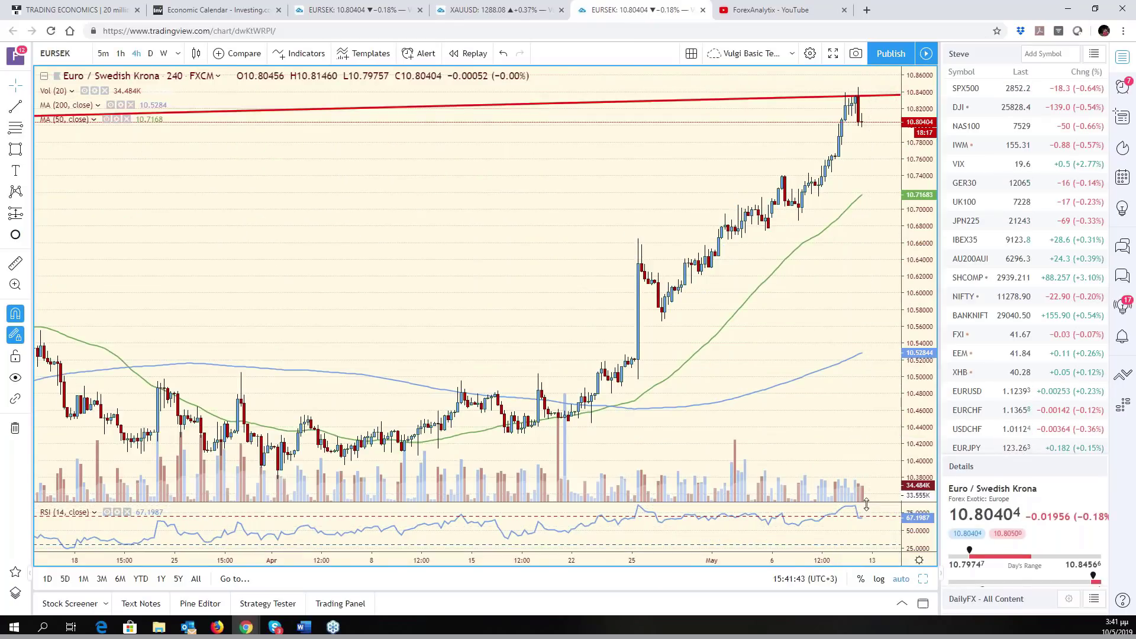
- Reset the EURSEK chart view and compress the price scale to frame the rising channel
scroll(848, 322, "down", 3)
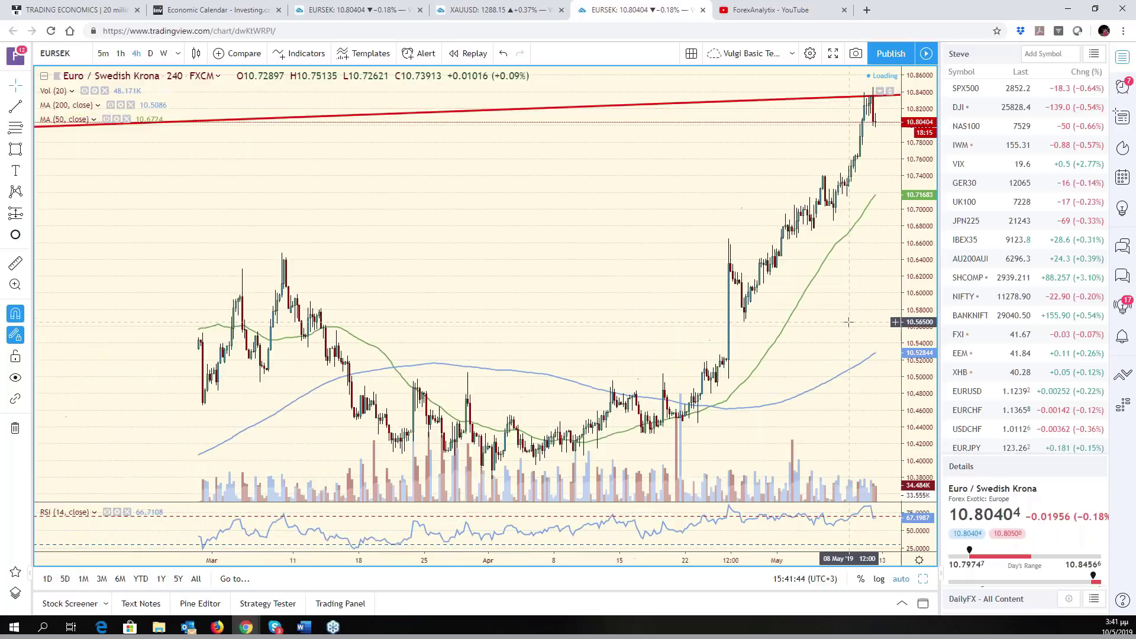
scroll(848, 322, "down", 3)
scroll(846, 324, "down", 3)
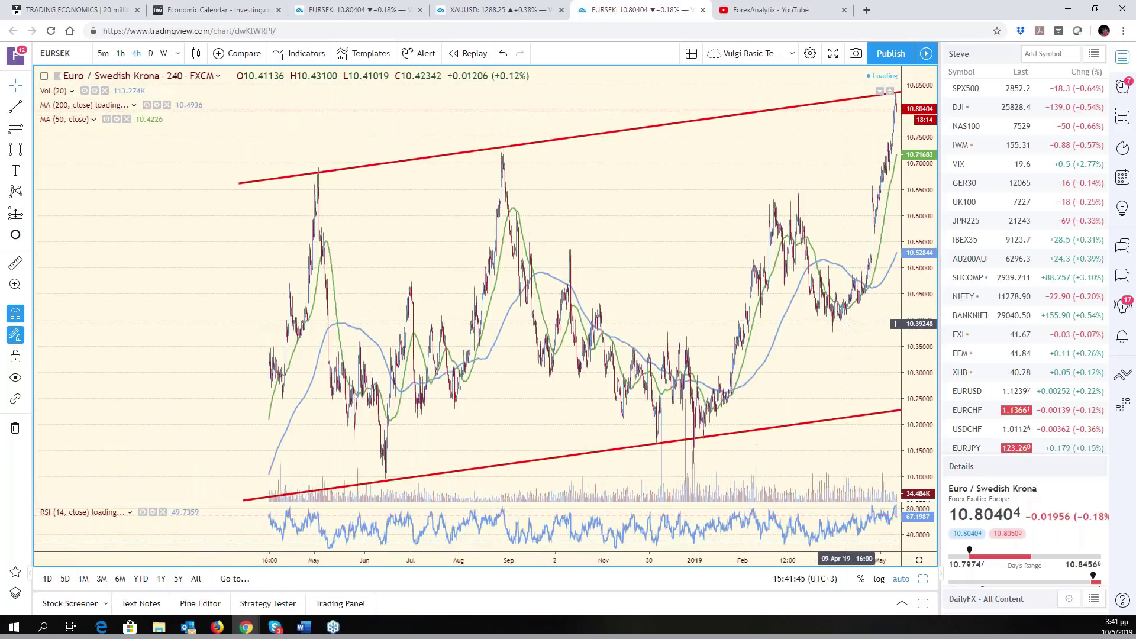
right_click(782, 325)
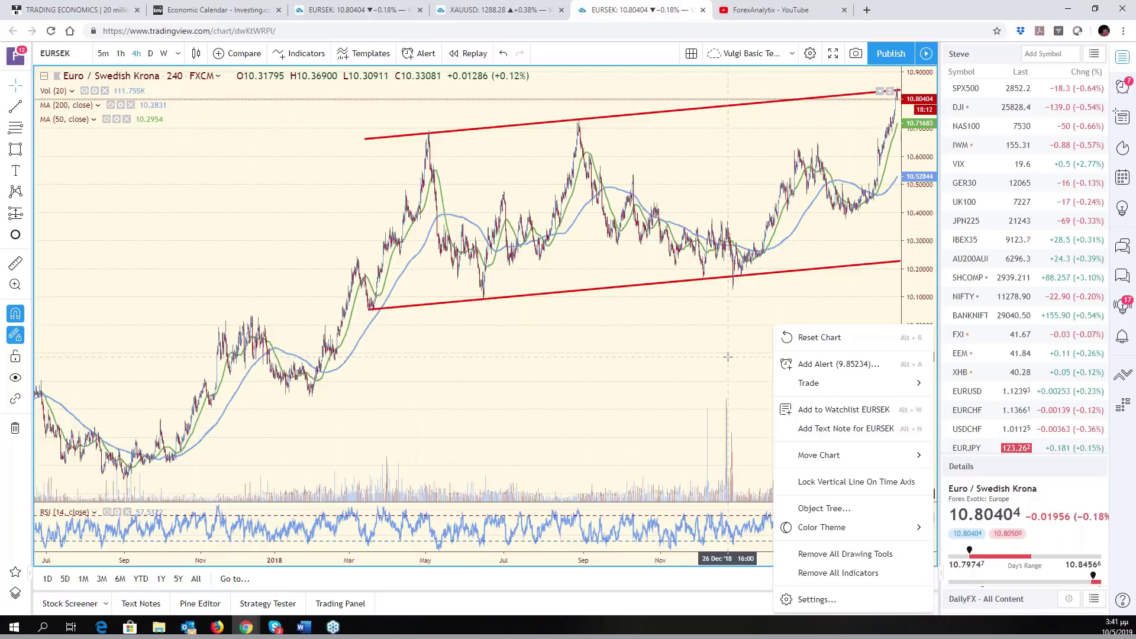
left_click(799, 334)
left_click_drag(913, 166, 915, 222)
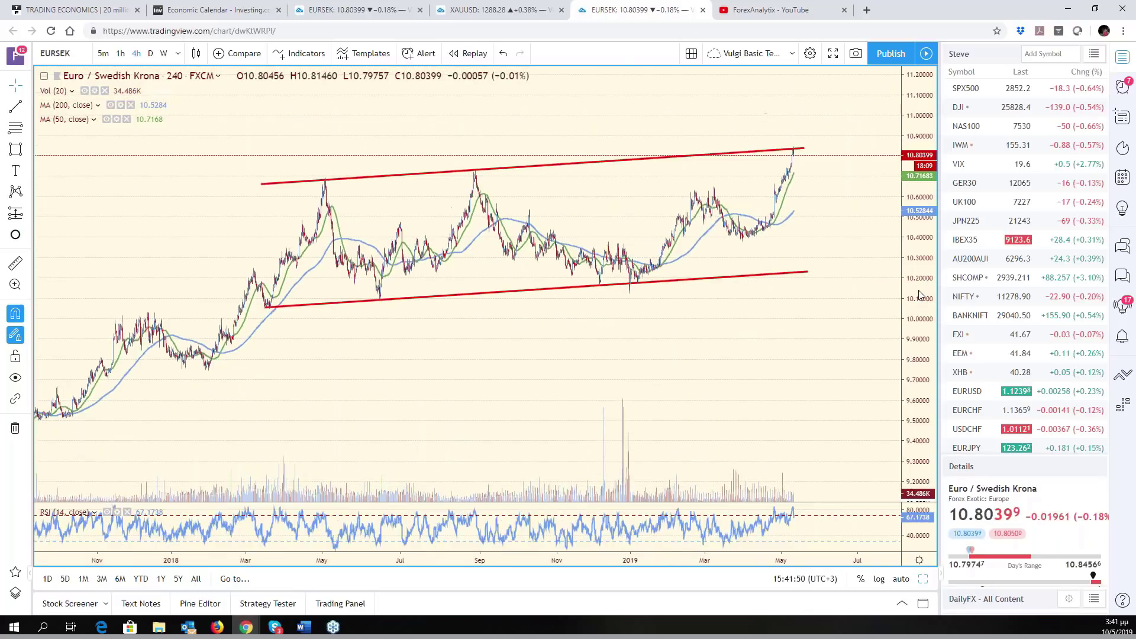
left_click_drag(772, 348, 790, 428)
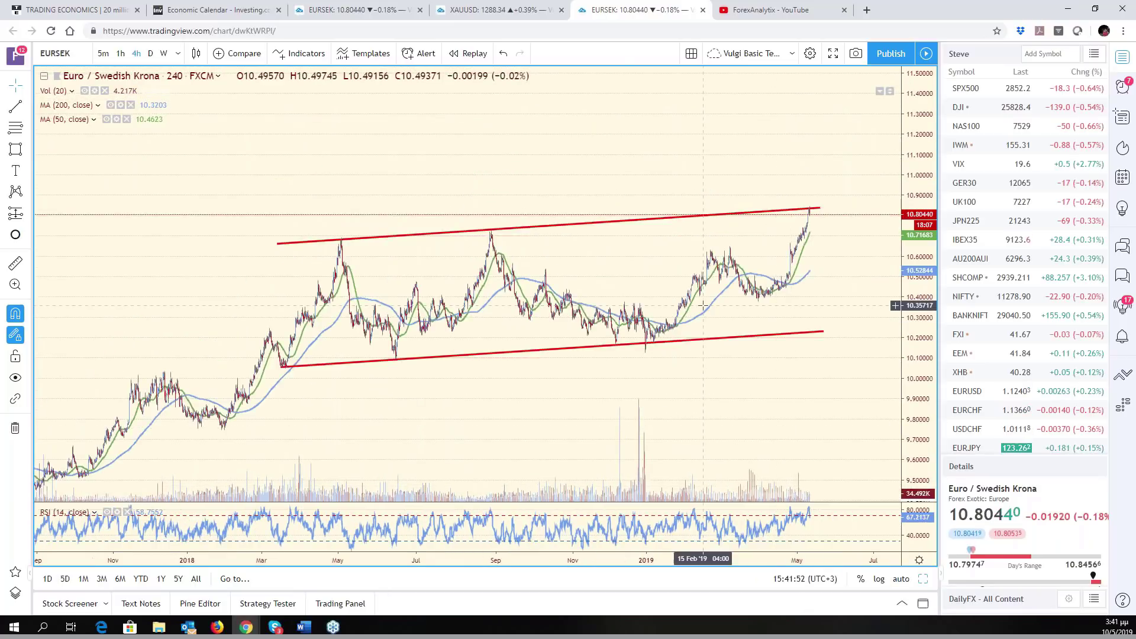
- Zoom in and out to review the EURSEK 4-hour rising channel across several time ranges
scroll(716, 278, "up", 5)
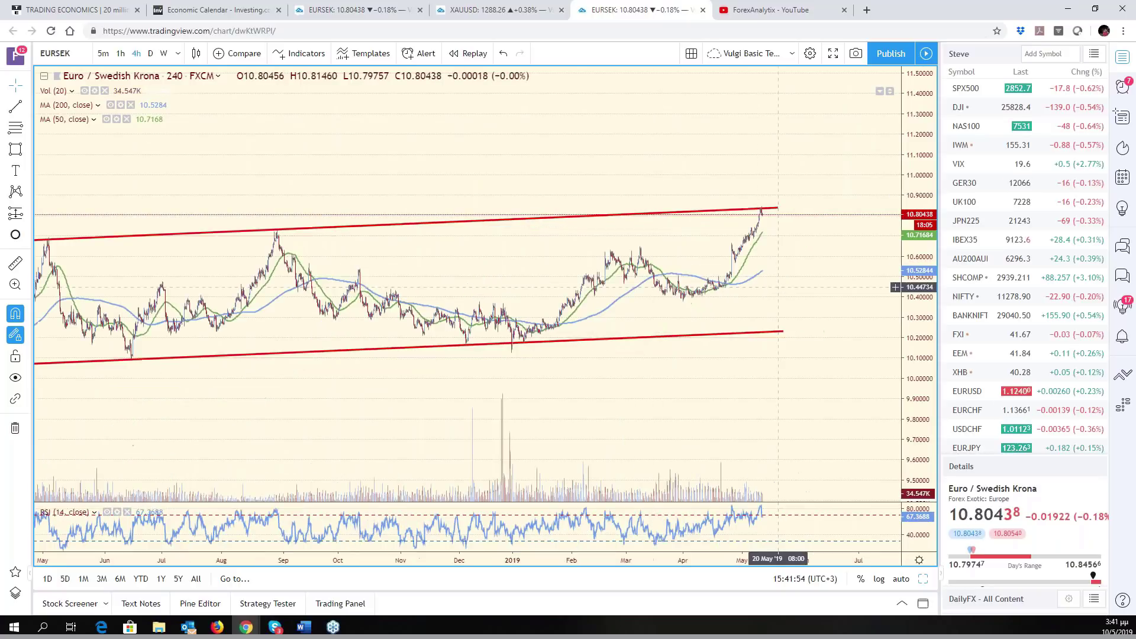
scroll(739, 294, "up", 6)
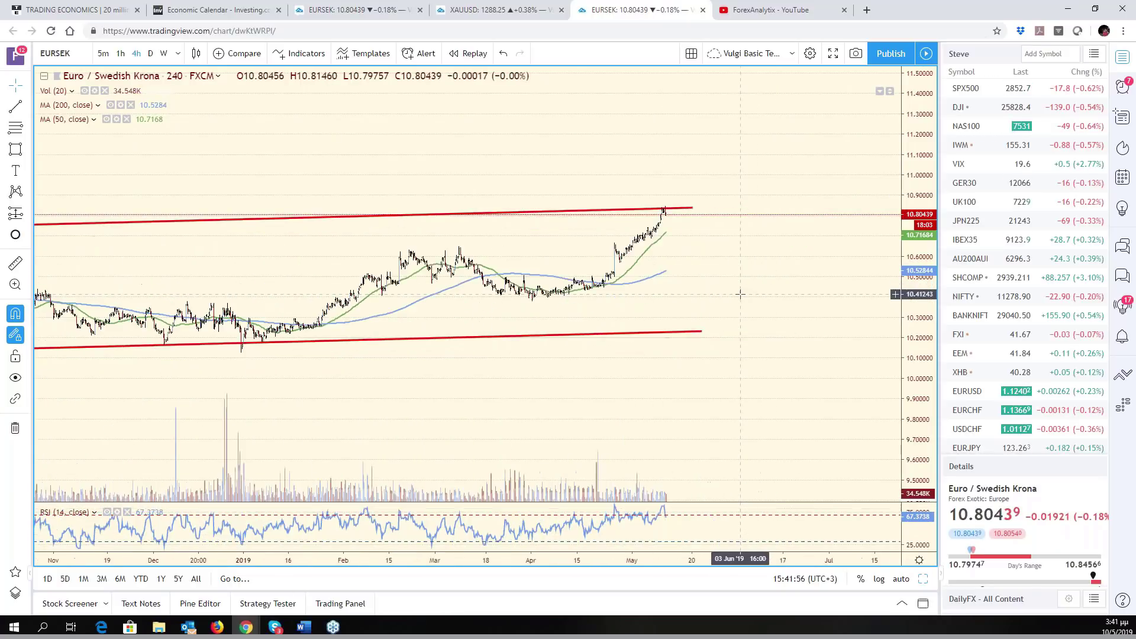
scroll(647, 426, "up", 3)
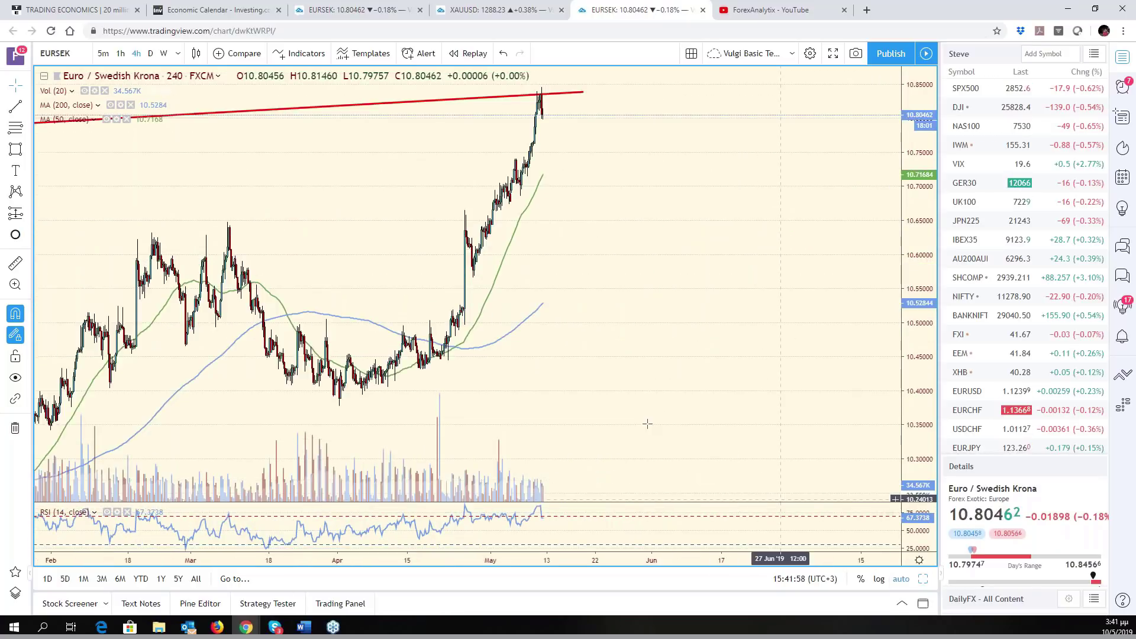
scroll(532, 319, "up", 2)
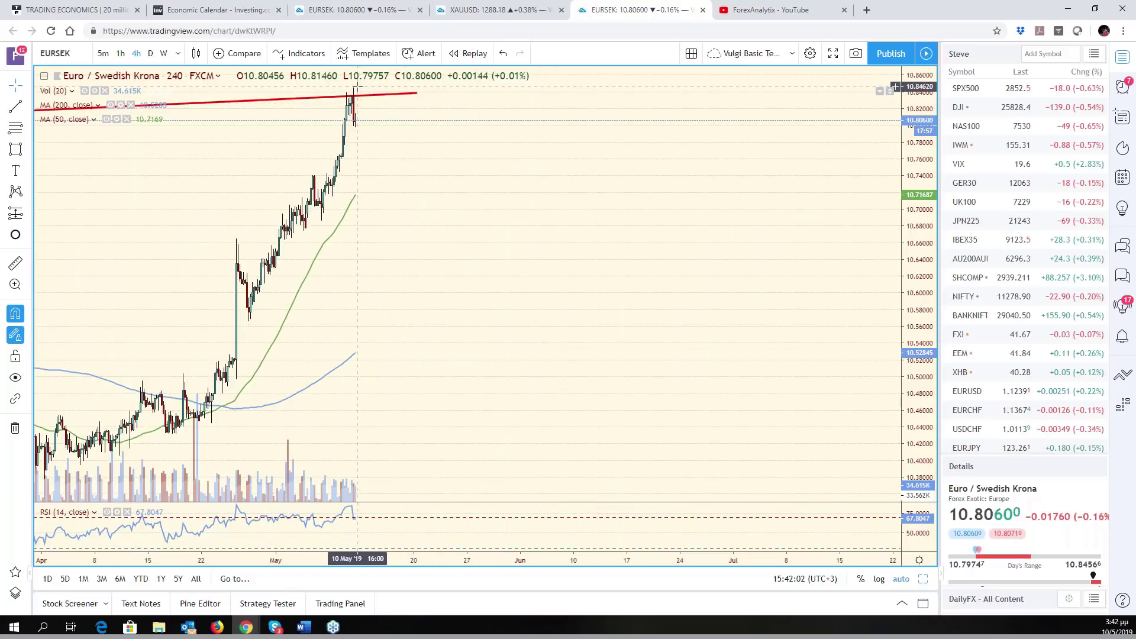
scroll(441, 248, "down", 6)
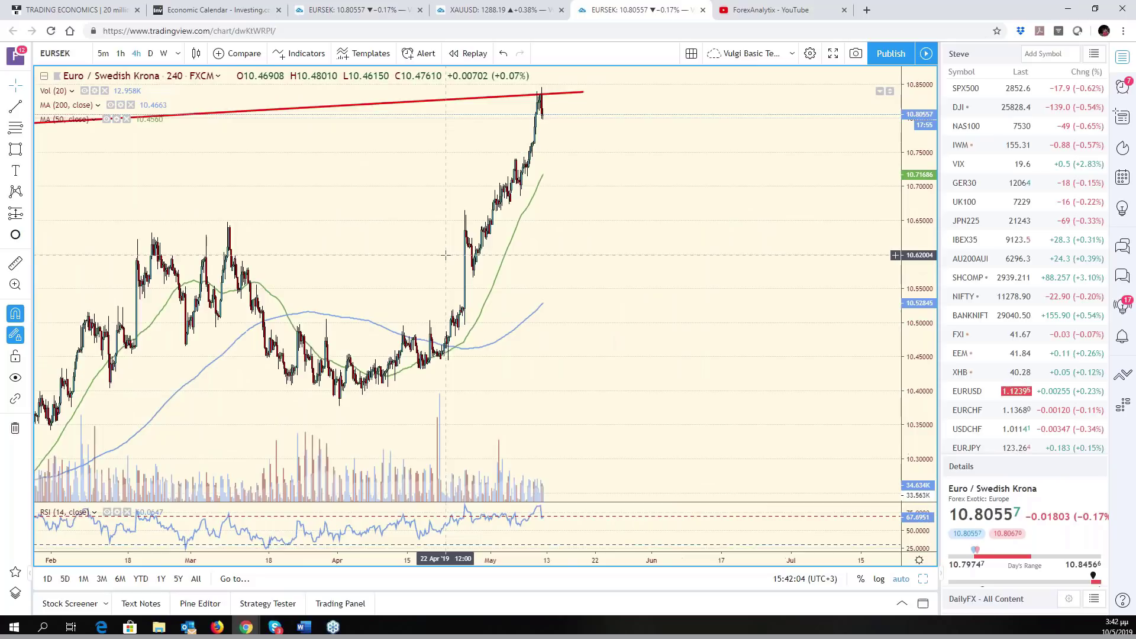
scroll(473, 314, "up", 4)
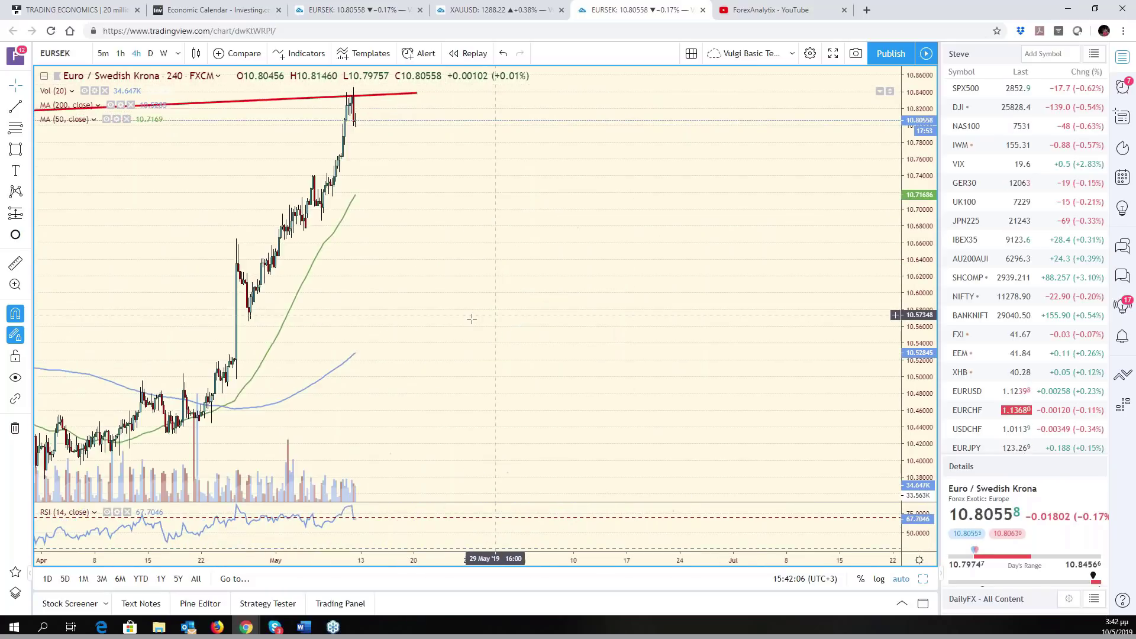
scroll(458, 327, "down", 3)
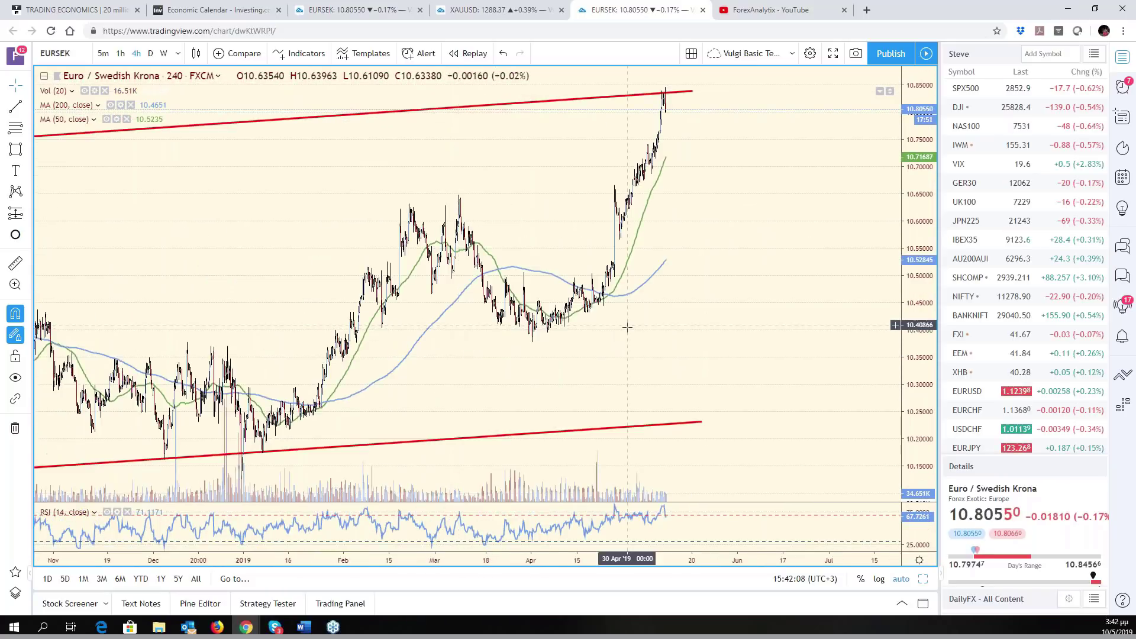
scroll(626, 329, "down", 3)
scroll(628, 331, "up", 3)
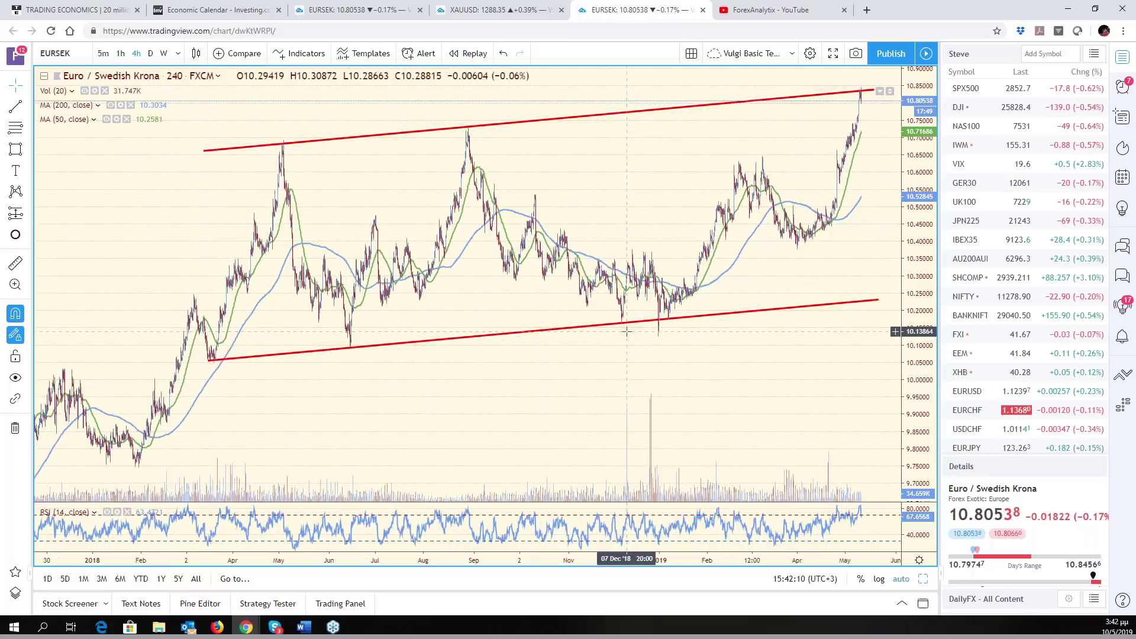
scroll(627, 331, "down", 4)
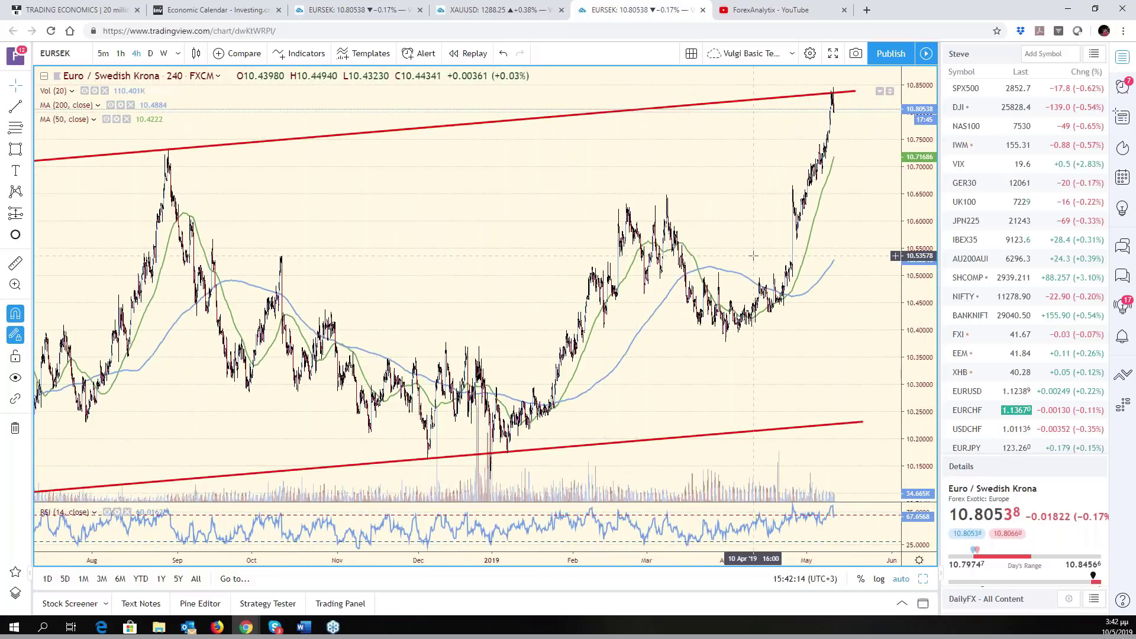
scroll(859, 283, "up", 4)
scroll(859, 284, "up", 5)
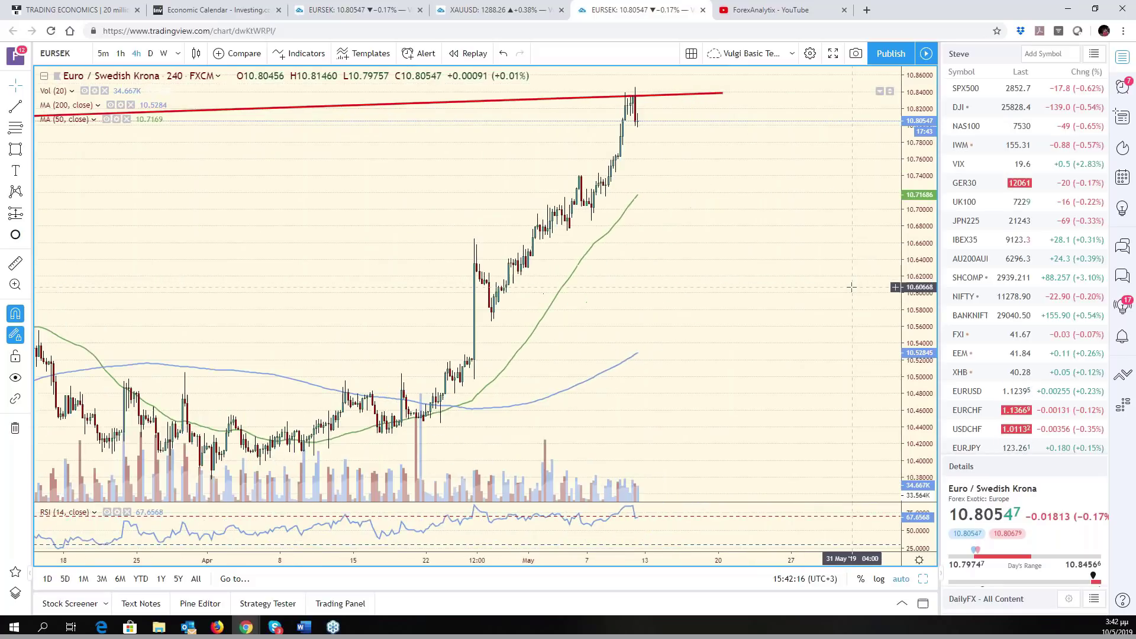
scroll(715, 286, "left", 5)
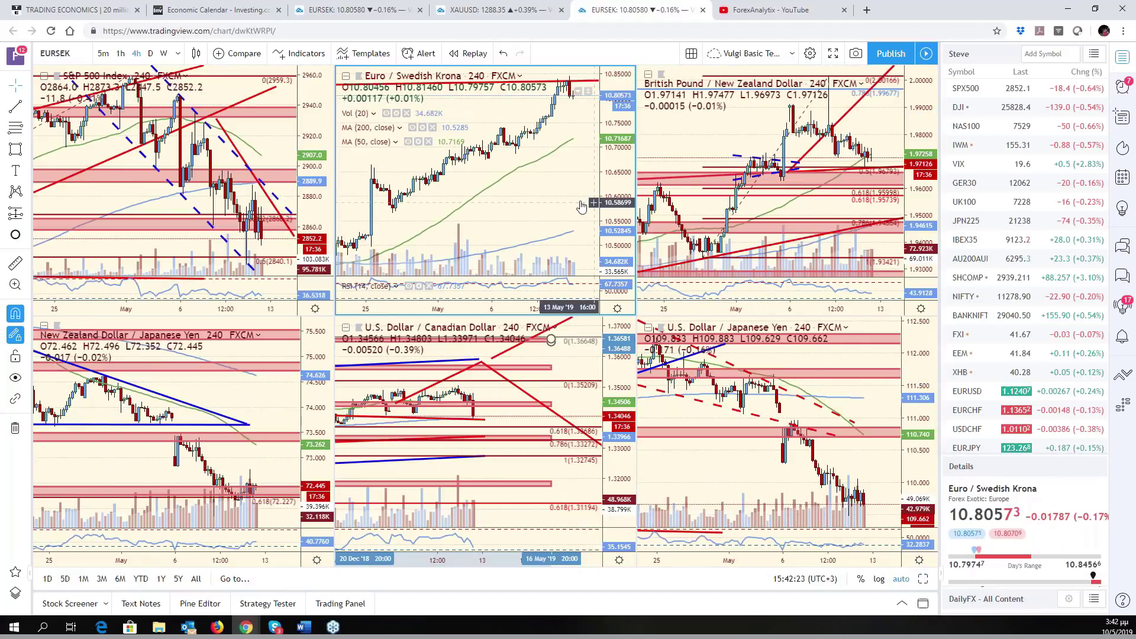
- Switch to the browser tab holding the daily six-chart layout
key("ctrl+3")
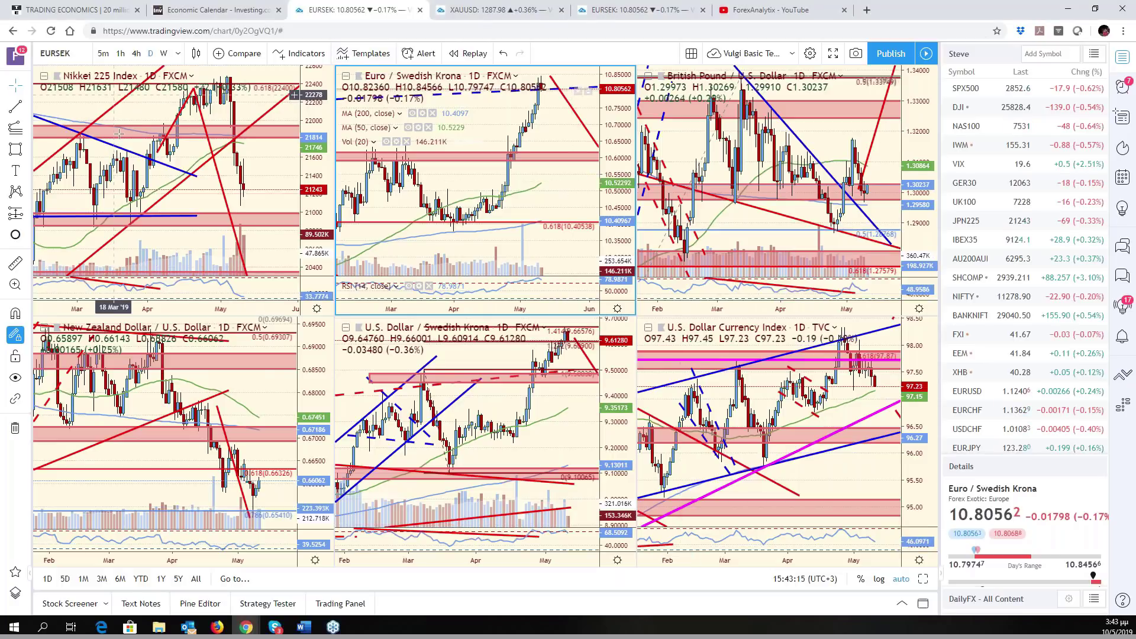
- Load USDSEK into the top-middle daily pane, view it full-size, and return to the grid
left_click(89, 59)
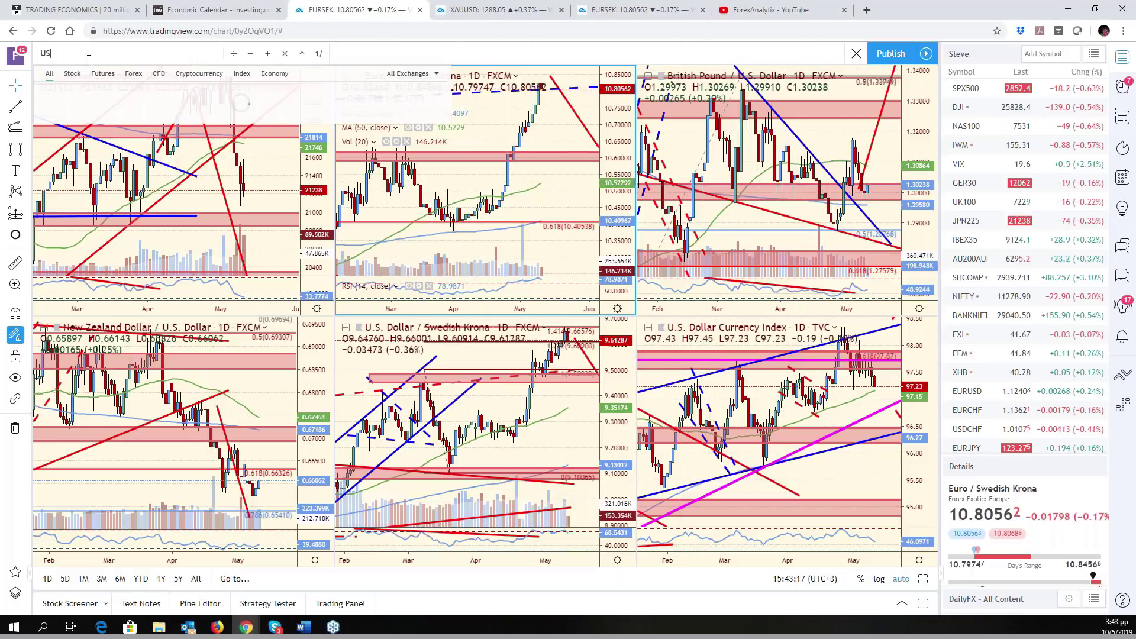
type("DSEK")
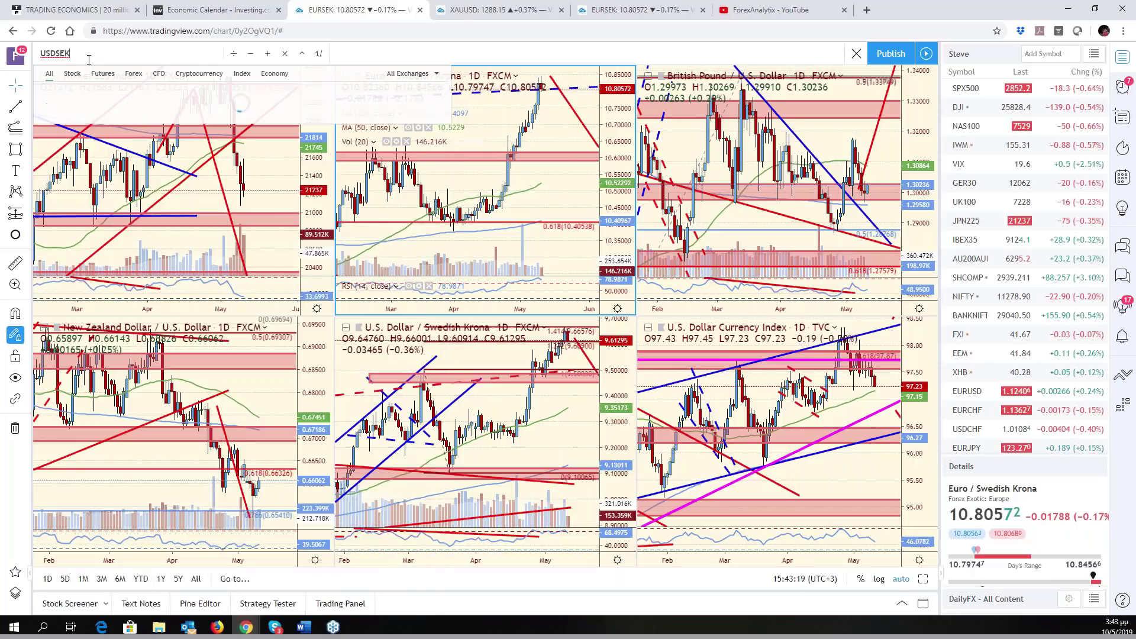
key("Return")
key("alt+Return")
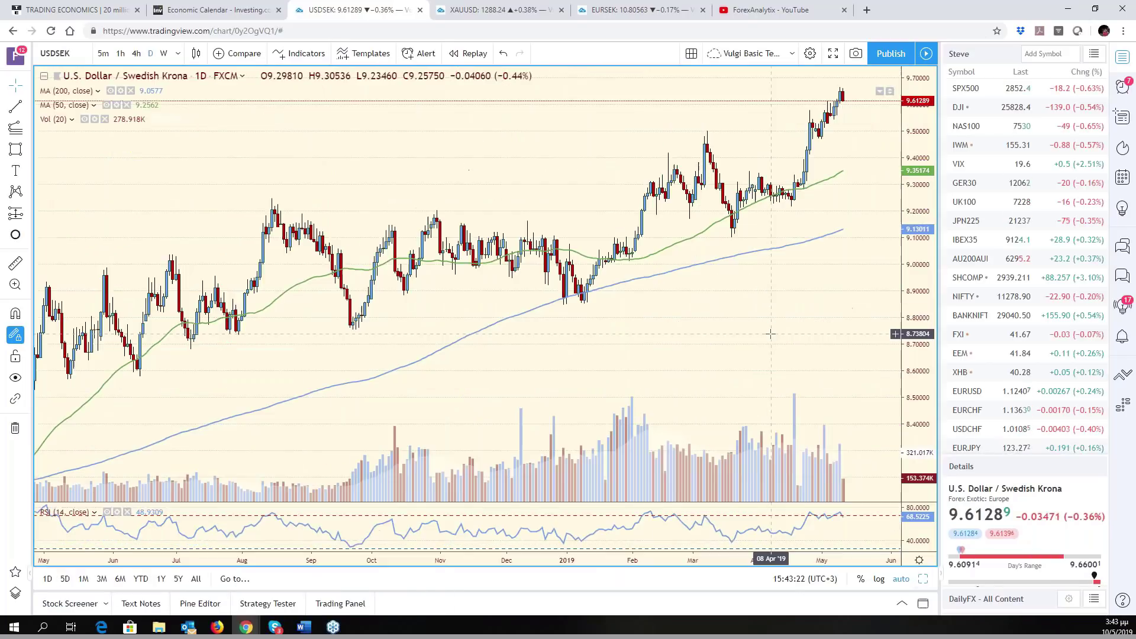
scroll(460, 294, "down", 4)
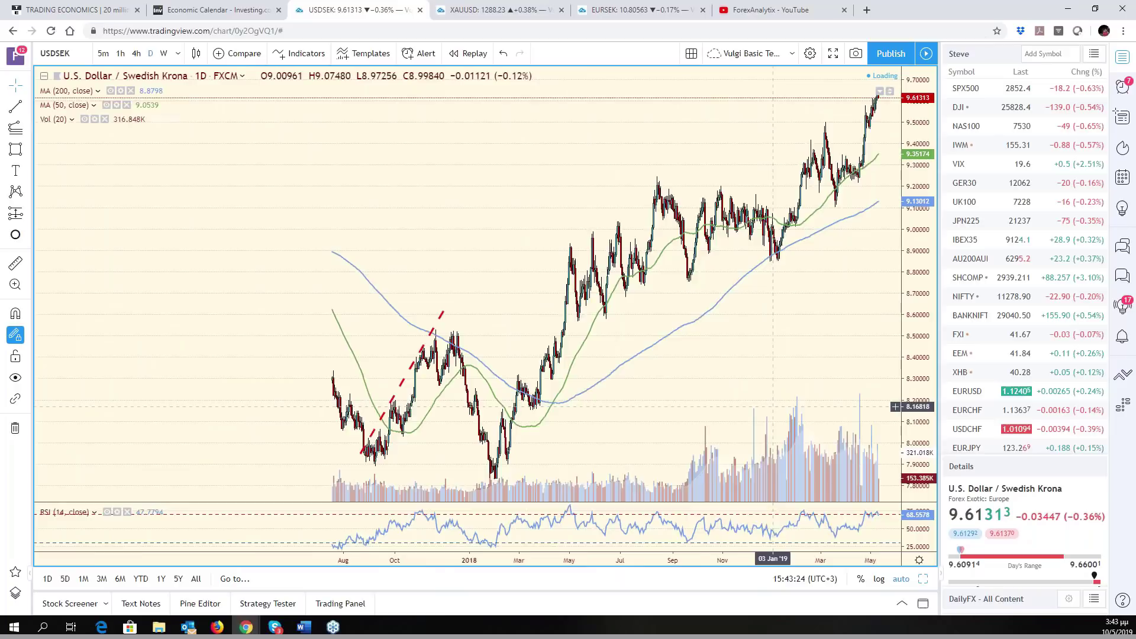
left_click(919, 581)
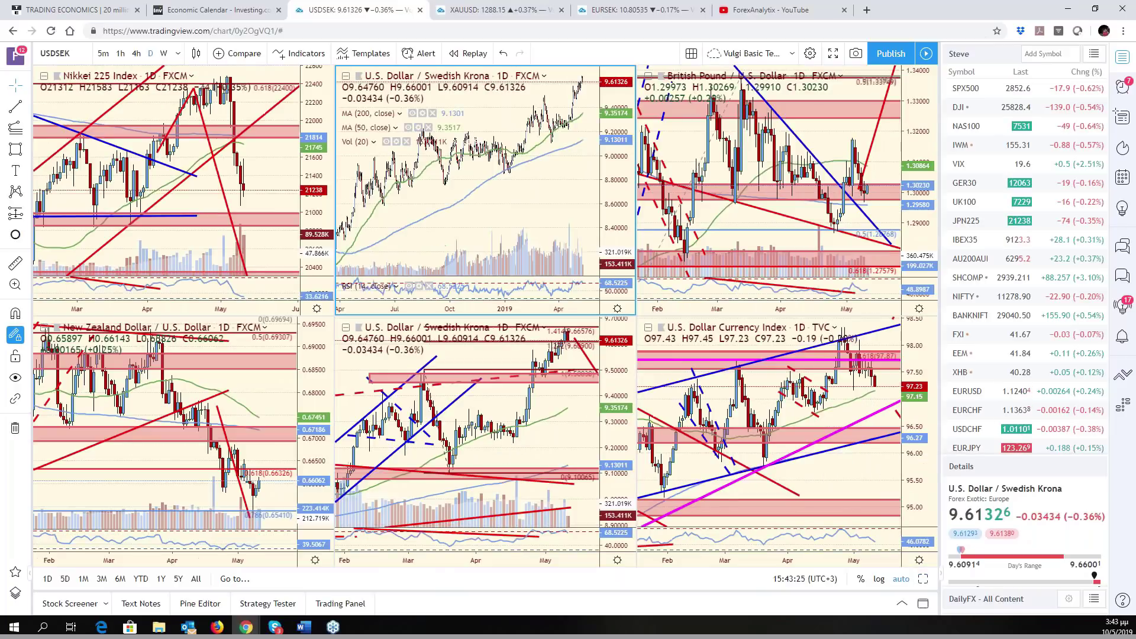
scroll(534, 200, "up", 3)
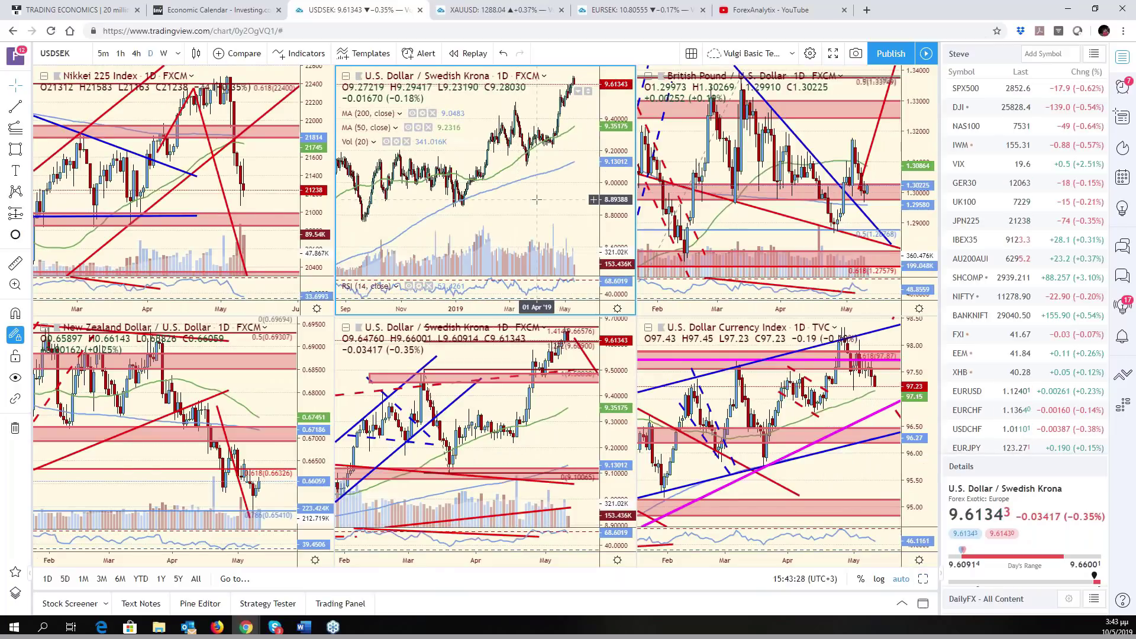
scroll(535, 200, "up", 2)
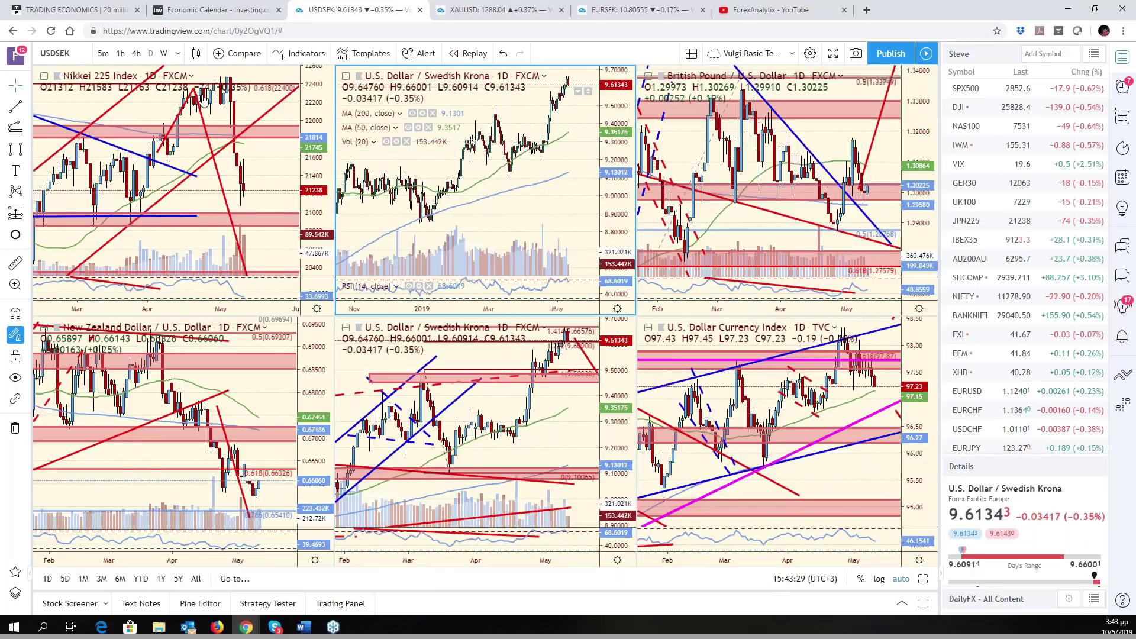
- Load USDCHF into the top-middle chart and expand it to full size
left_click(75, 55)
type("U")
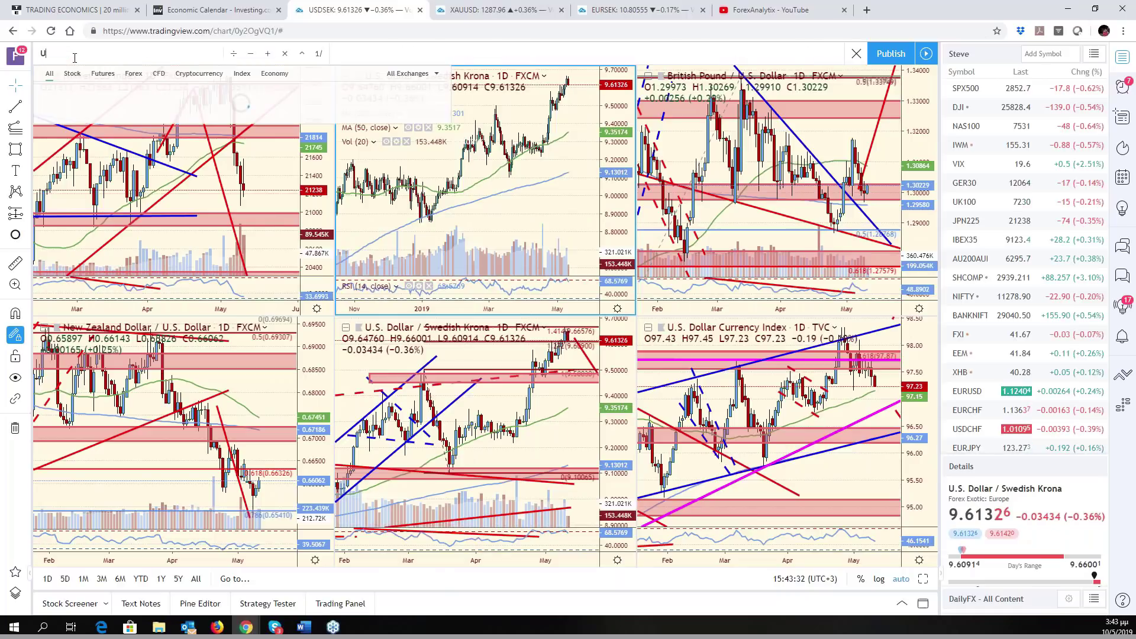
type("SDCHF")
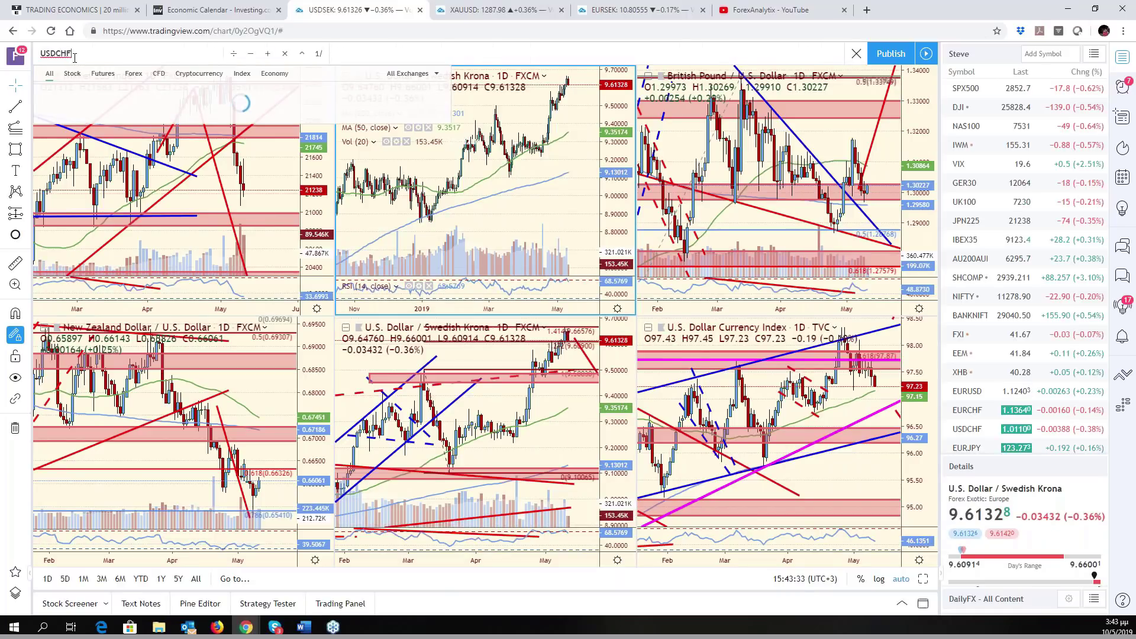
key("Return")
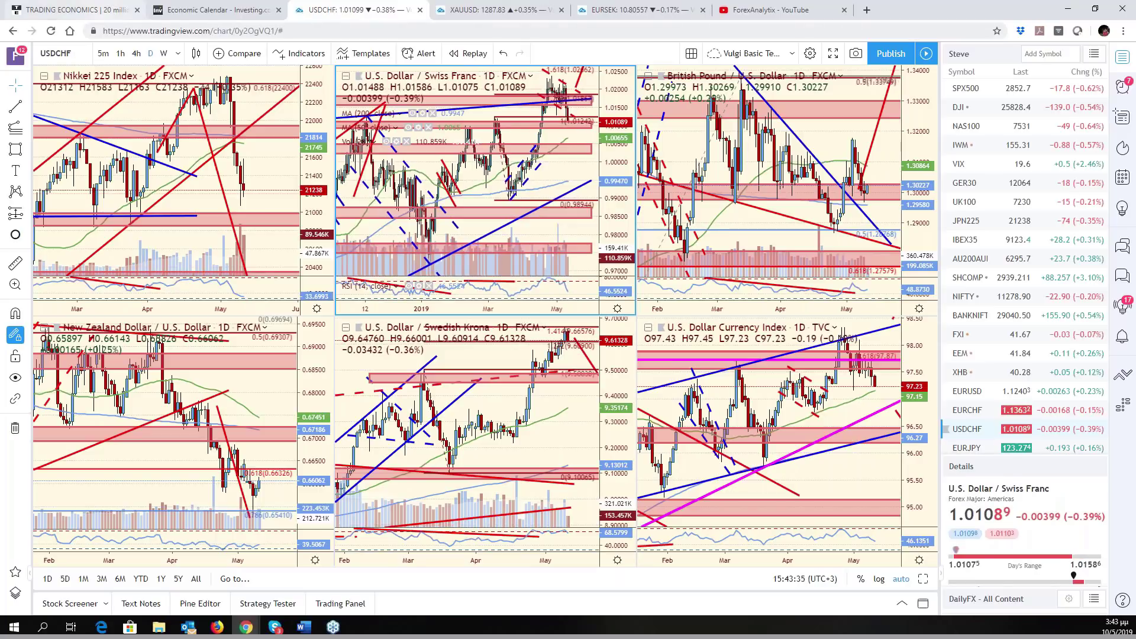
key("alt+Return")
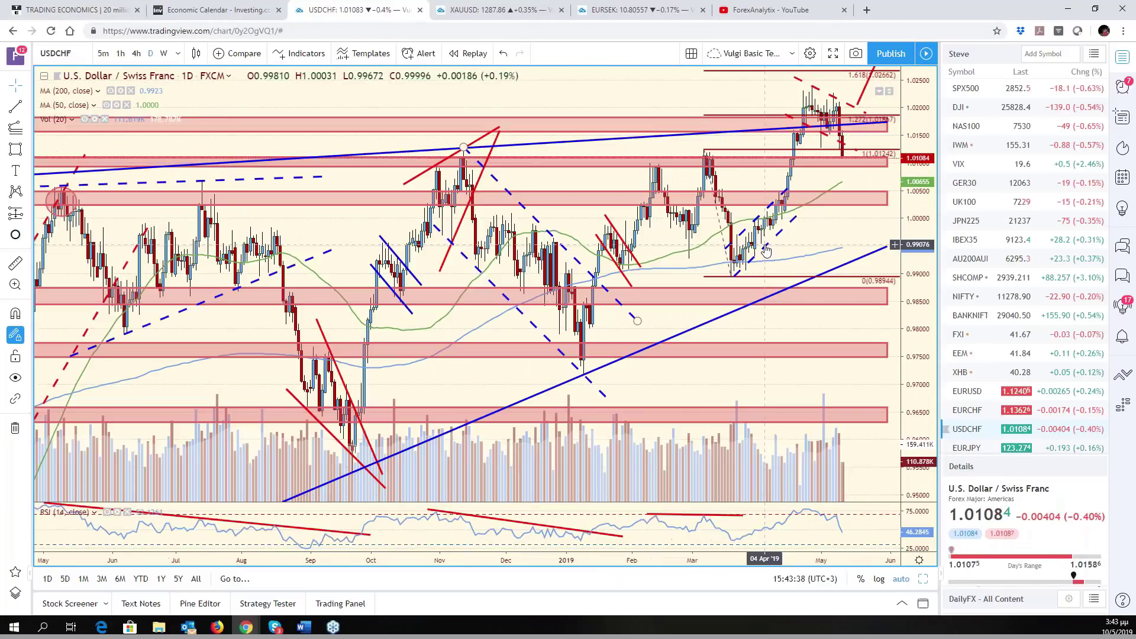
- Compress the USDCHF price scale and inspect the red dashed line near the latest bars
scroll(766, 251, "up", 2)
scroll(826, 187, "up", 1)
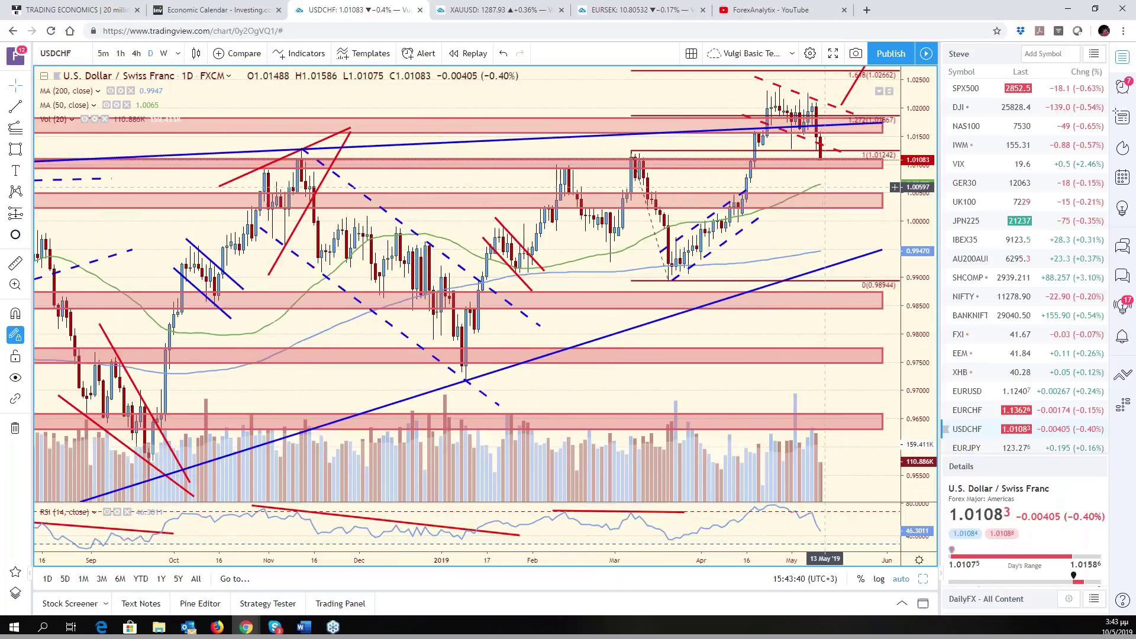
scroll(825, 187, "down", 2)
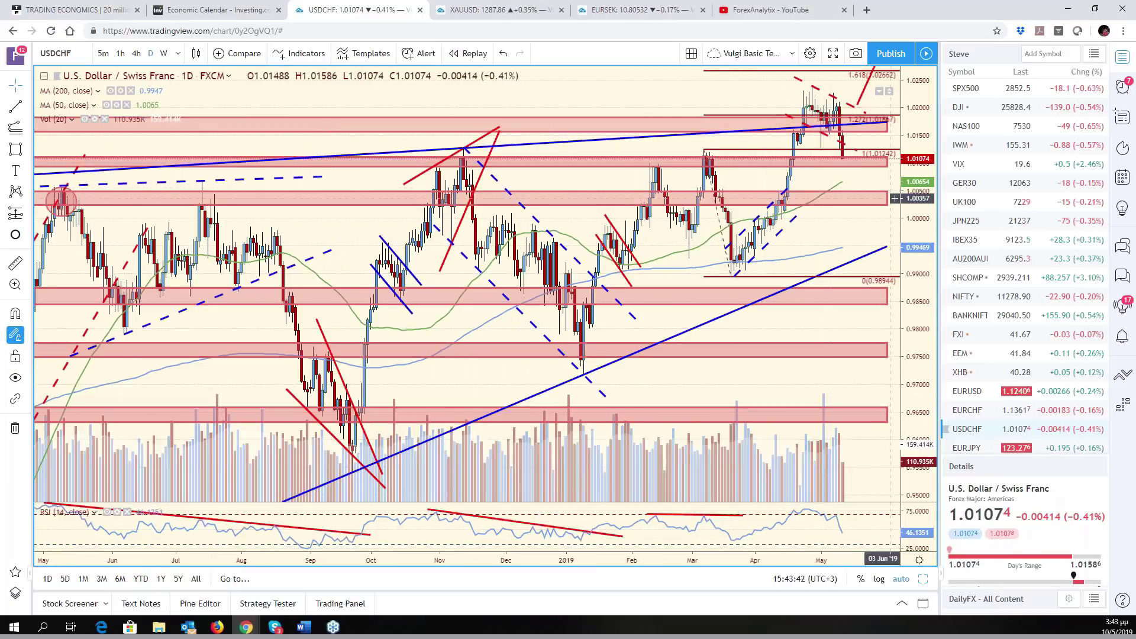
left_click_drag(914, 155, 923, 278)
left_click_drag(849, 219, 842, 241)
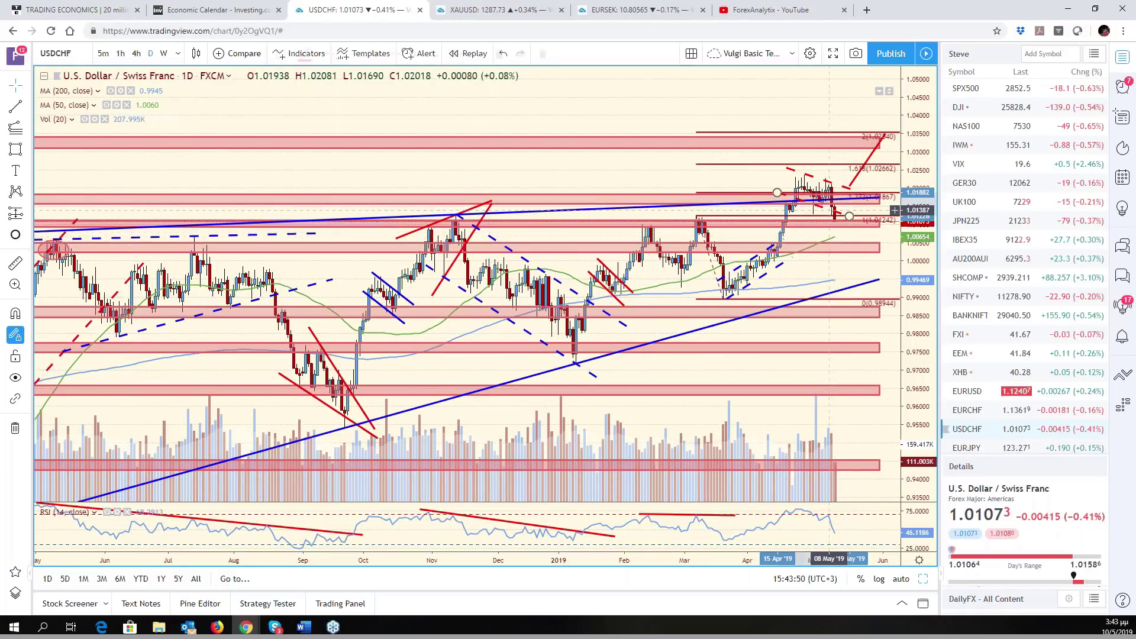
left_click(829, 216)
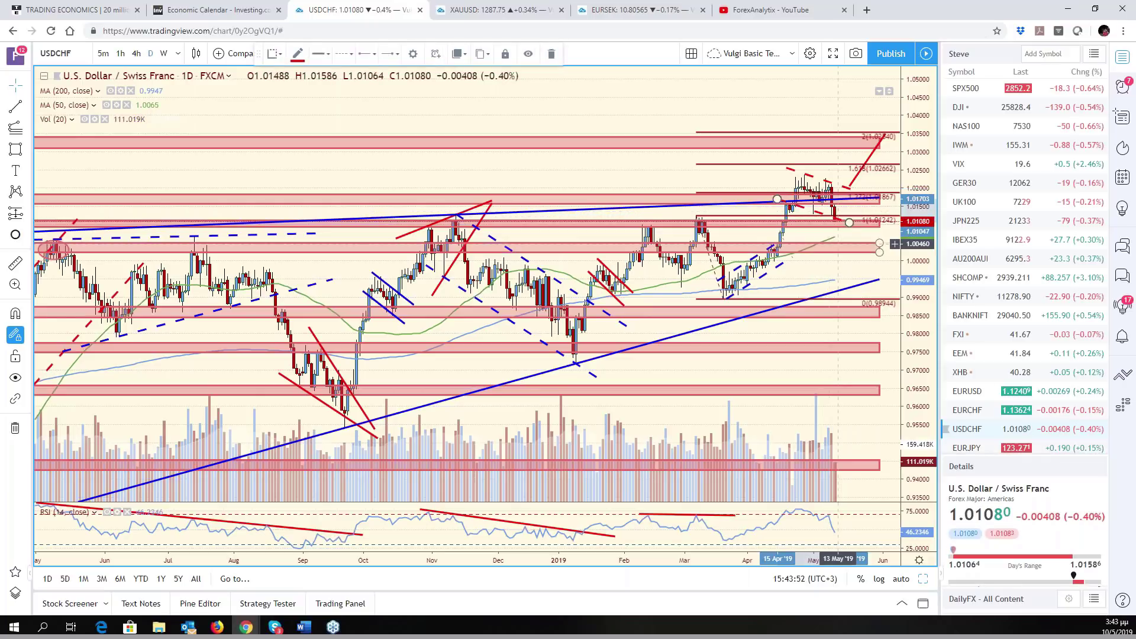
left_click(854, 210)
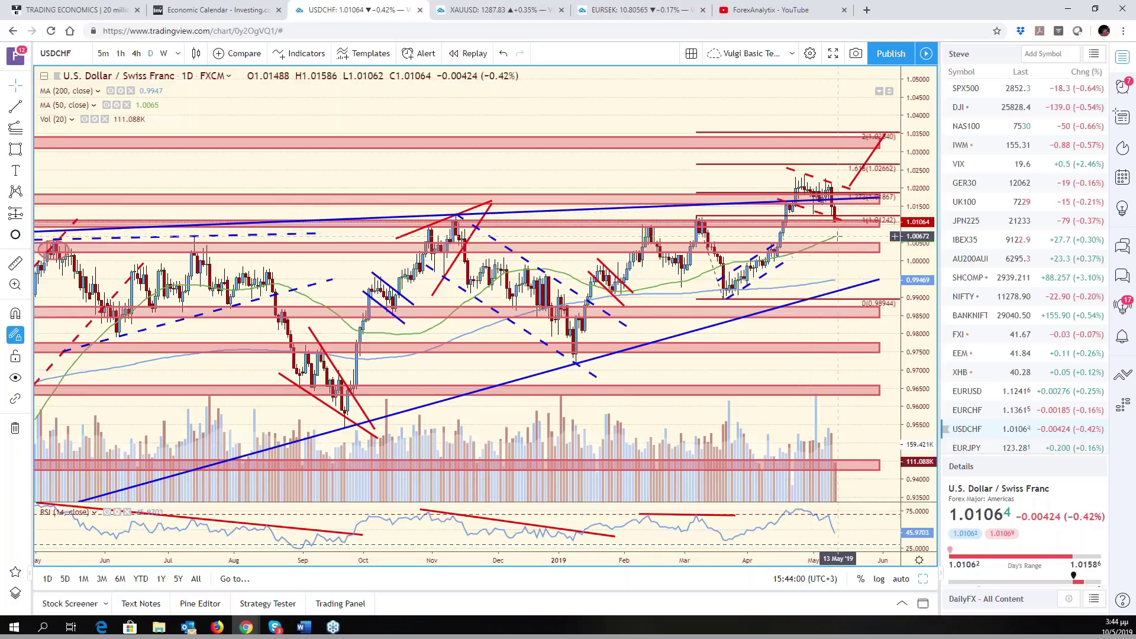
- Zoom through the USDCHF daily history, auto-scale the price axis, and return to the grid
scroll(838, 236, "down", 2)
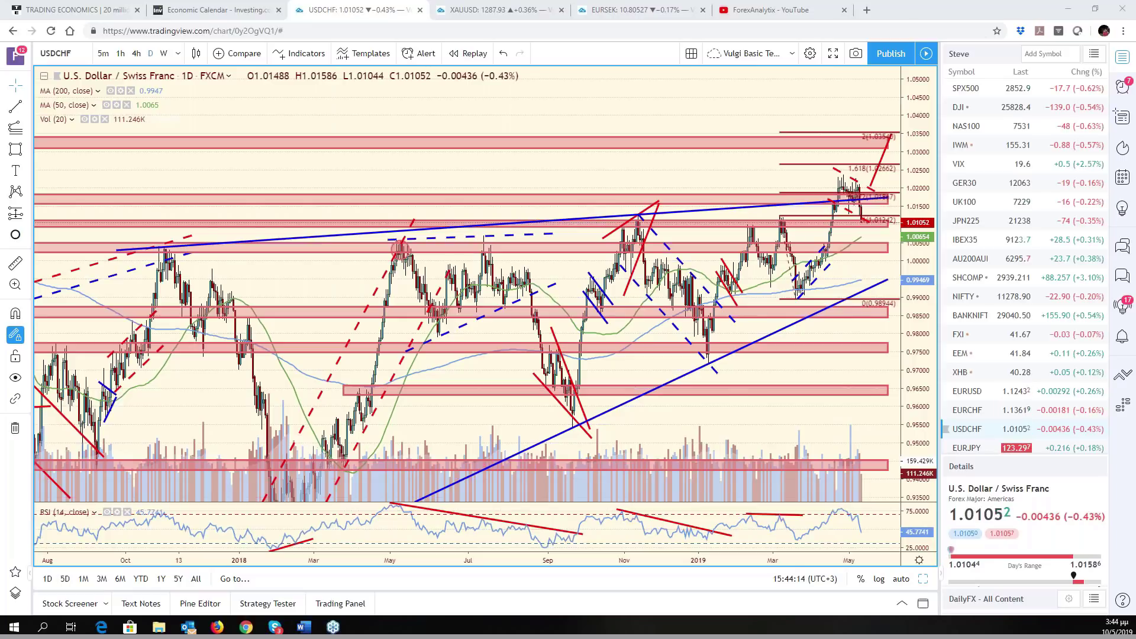
scroll(768, 364, "up", 3)
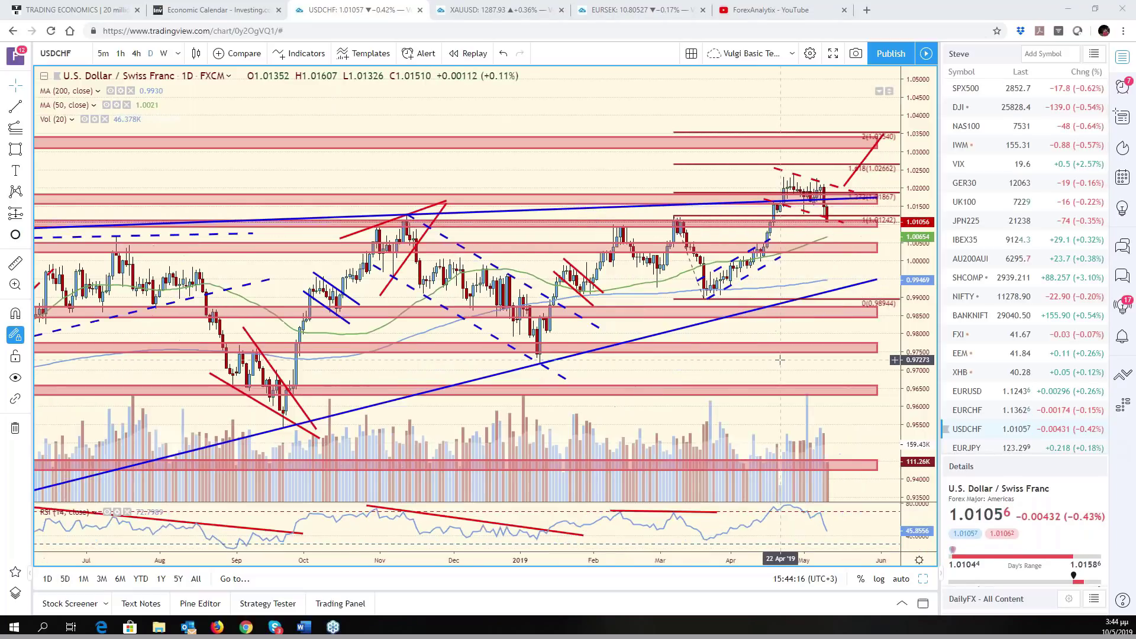
scroll(768, 364, "up", 3)
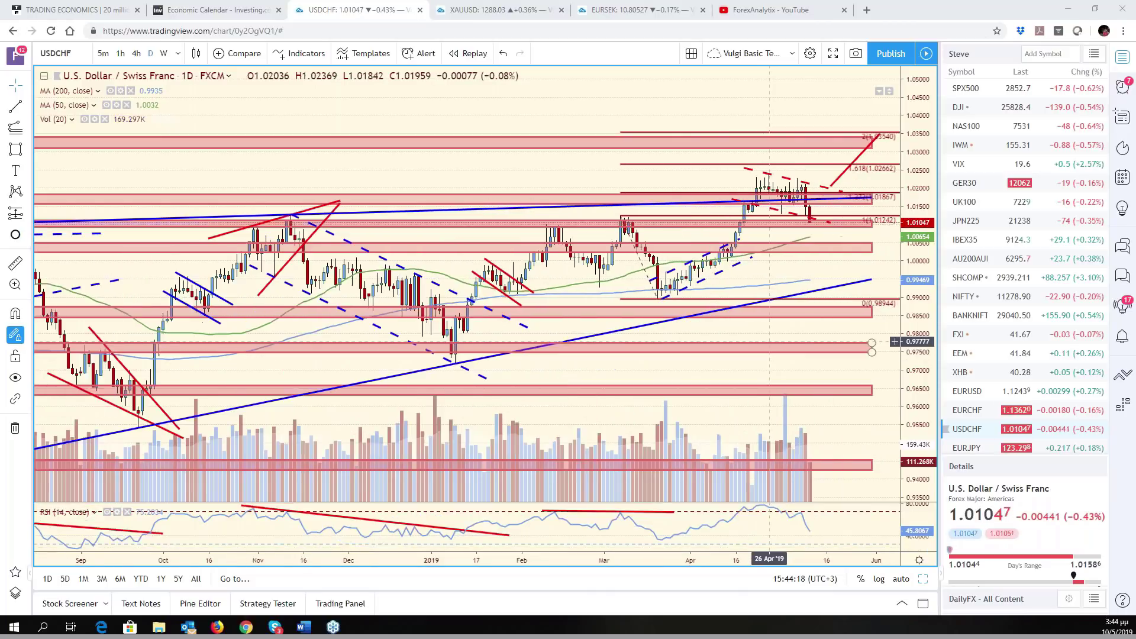
scroll(769, 341, "down", 3)
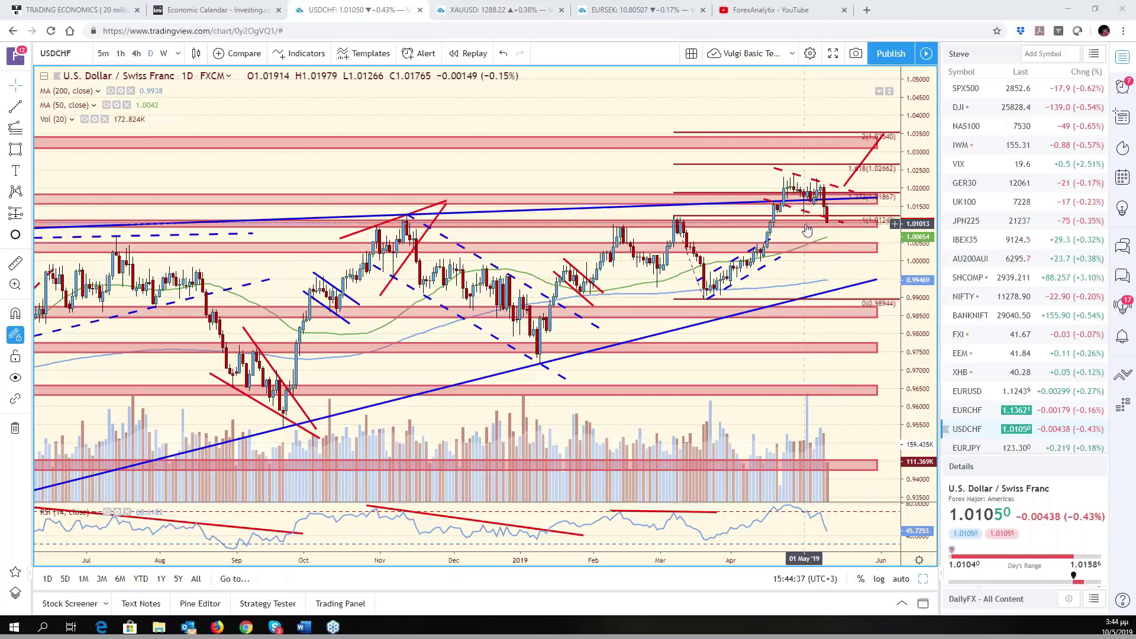
scroll(731, 216, "down", 6)
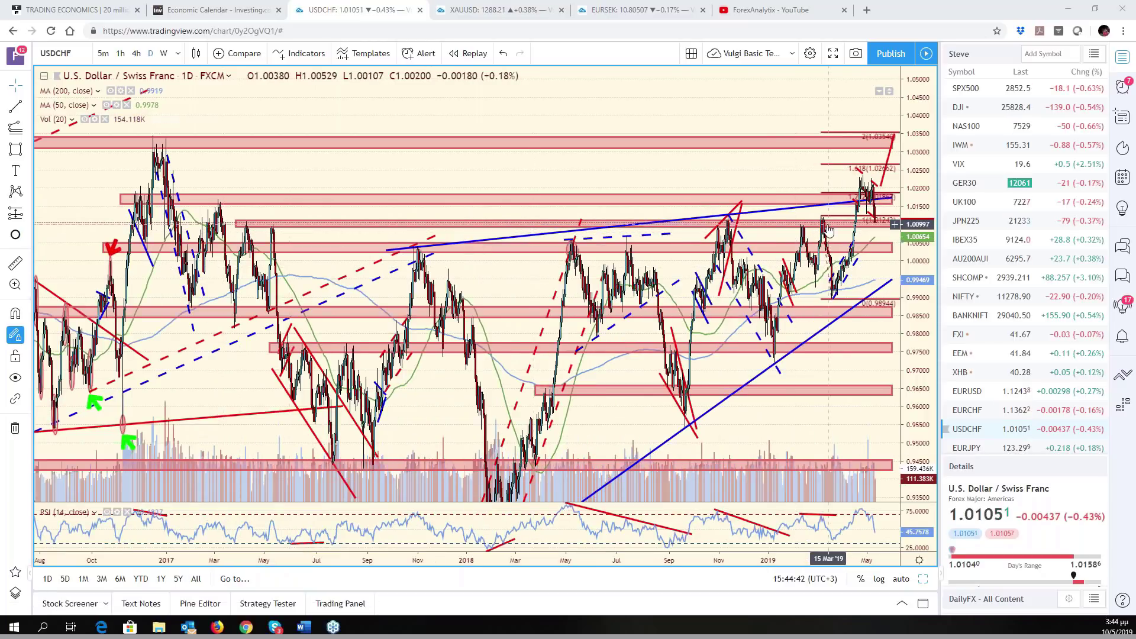
scroll(828, 230, "up", 3)
scroll(801, 271, "up", 3)
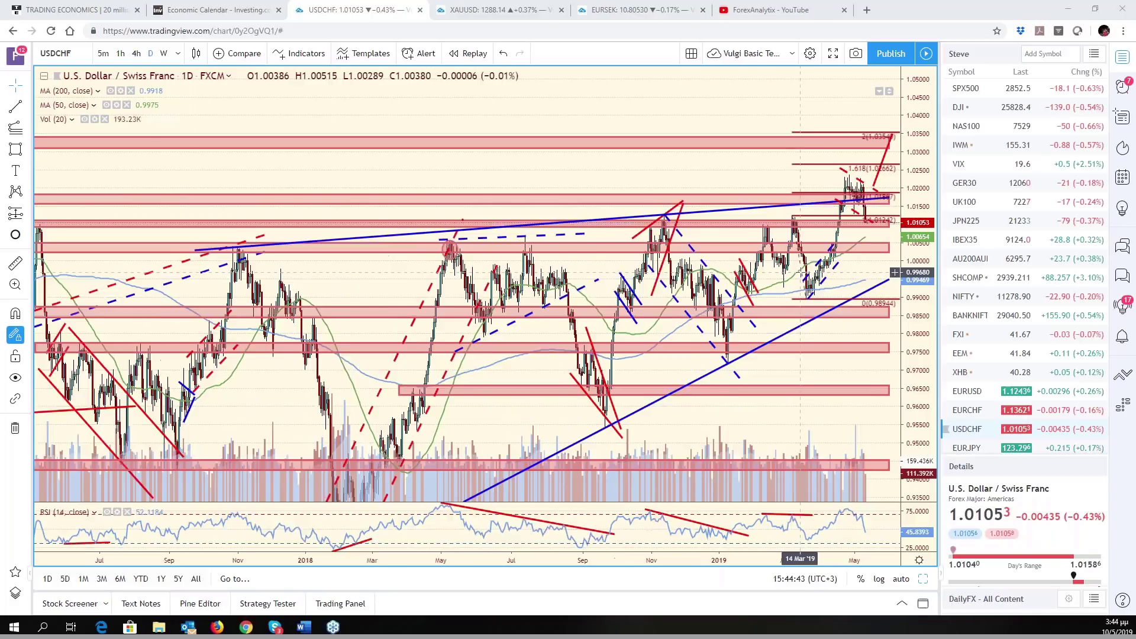
scroll(801, 271, "up", 3)
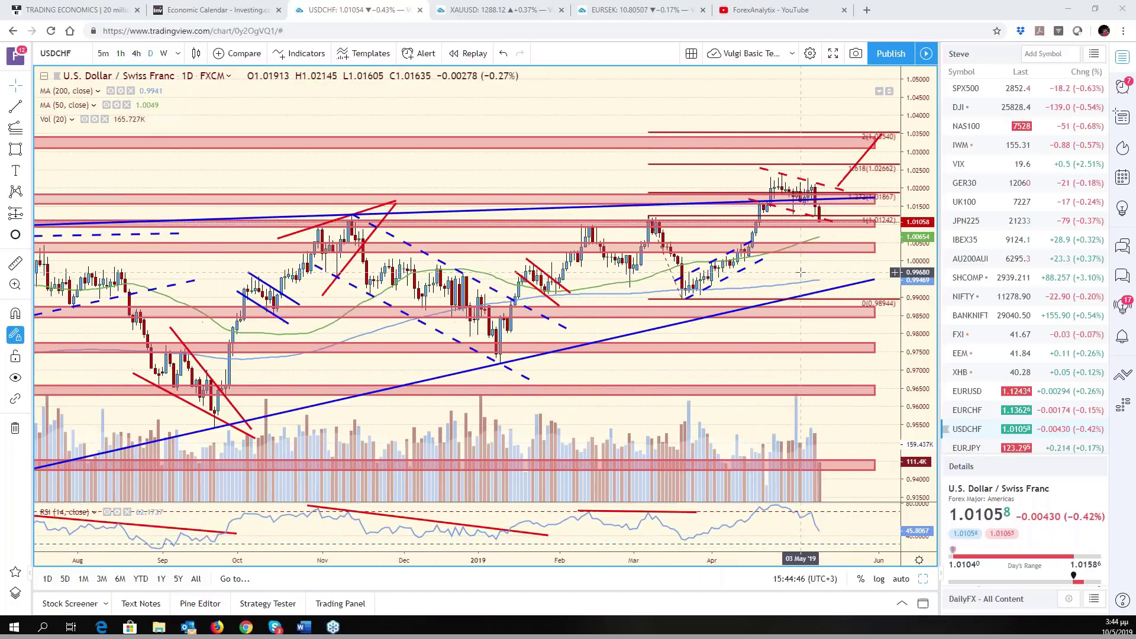
scroll(801, 271, "up", 1)
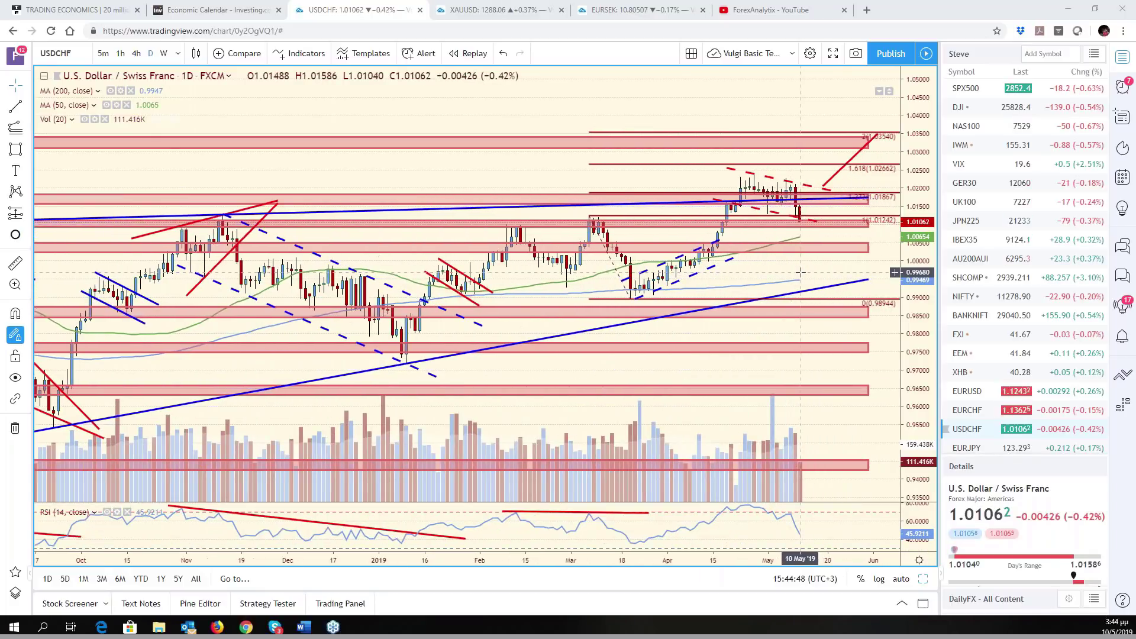
scroll(801, 271, "down", 4)
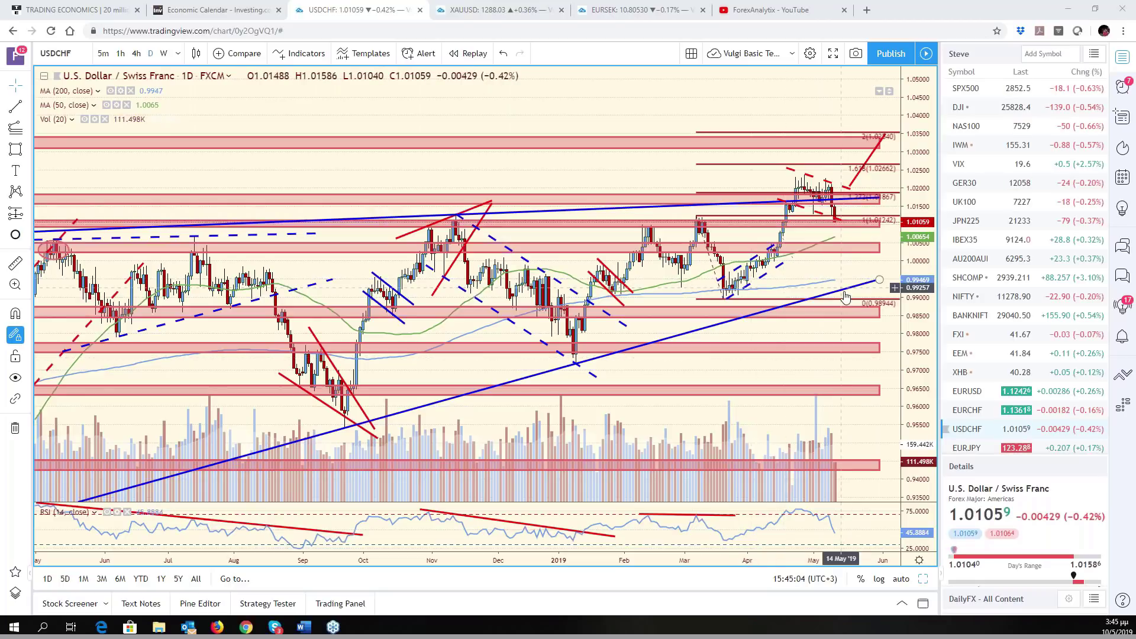
scroll(824, 267, "down", 2)
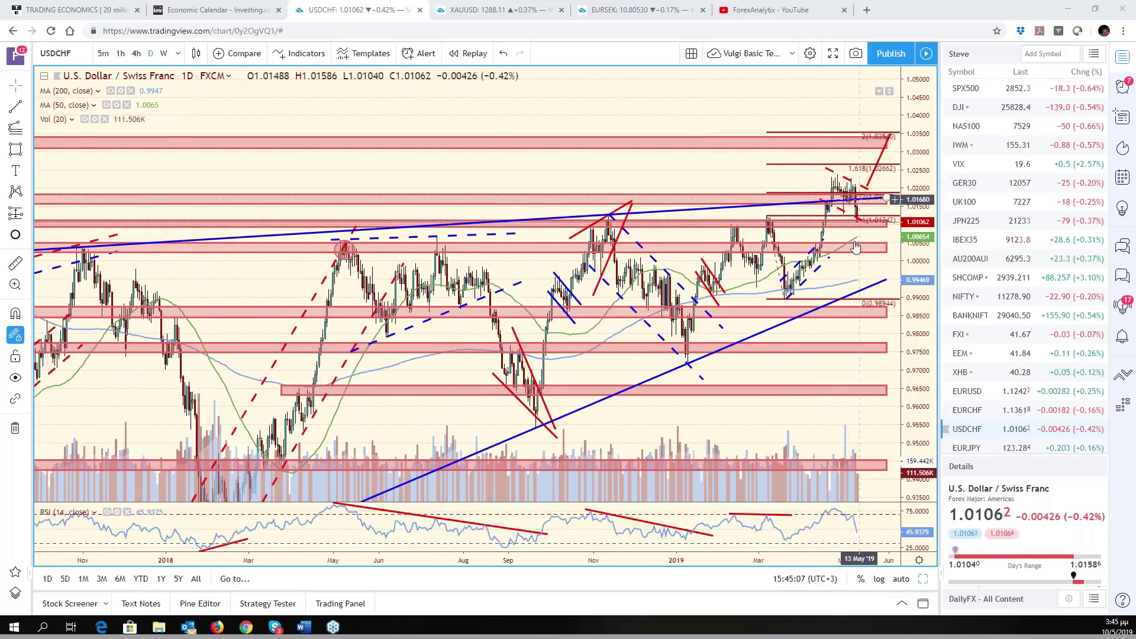
scroll(882, 237, "down", 2)
scroll(917, 244, "down", 2)
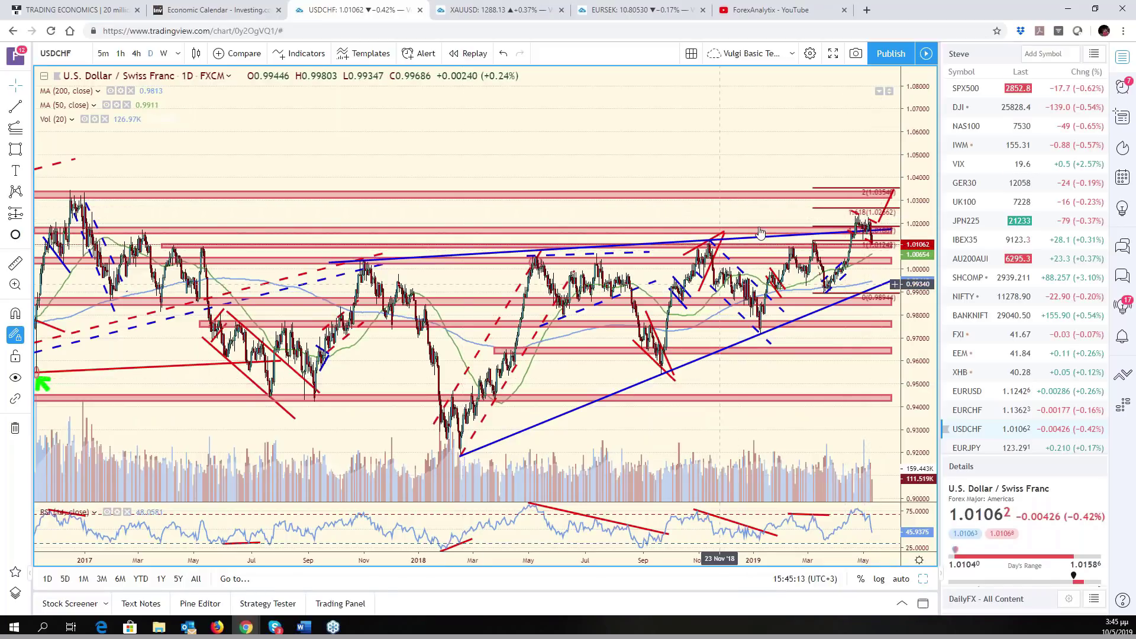
scroll(796, 404, "up", 5)
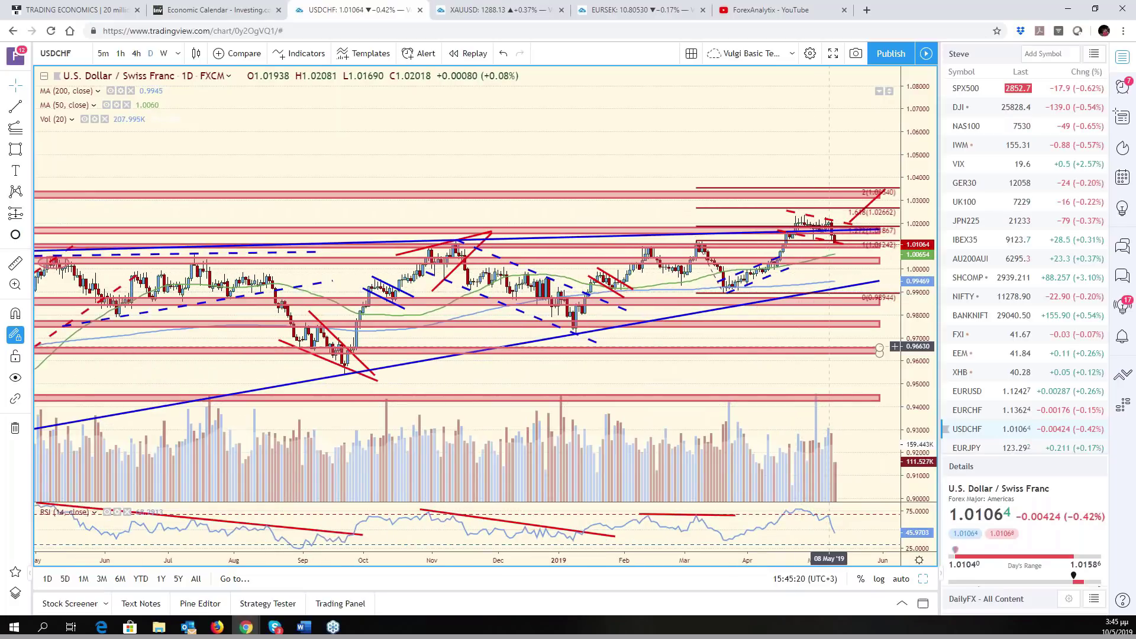
left_click(900, 579)
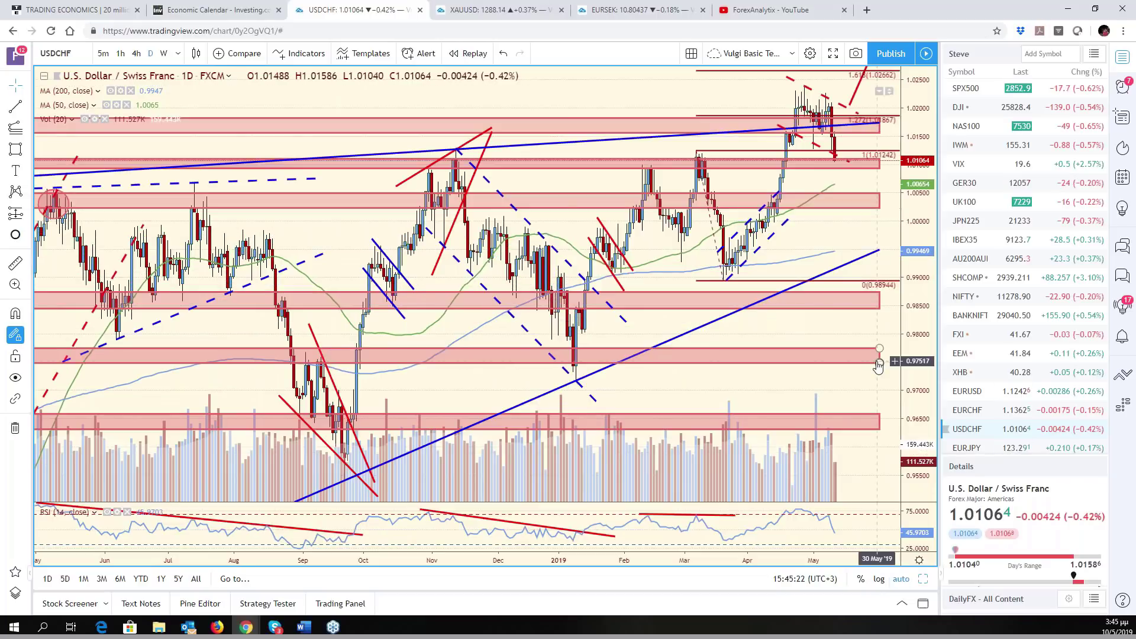
left_click_drag(897, 274, 899, 274)
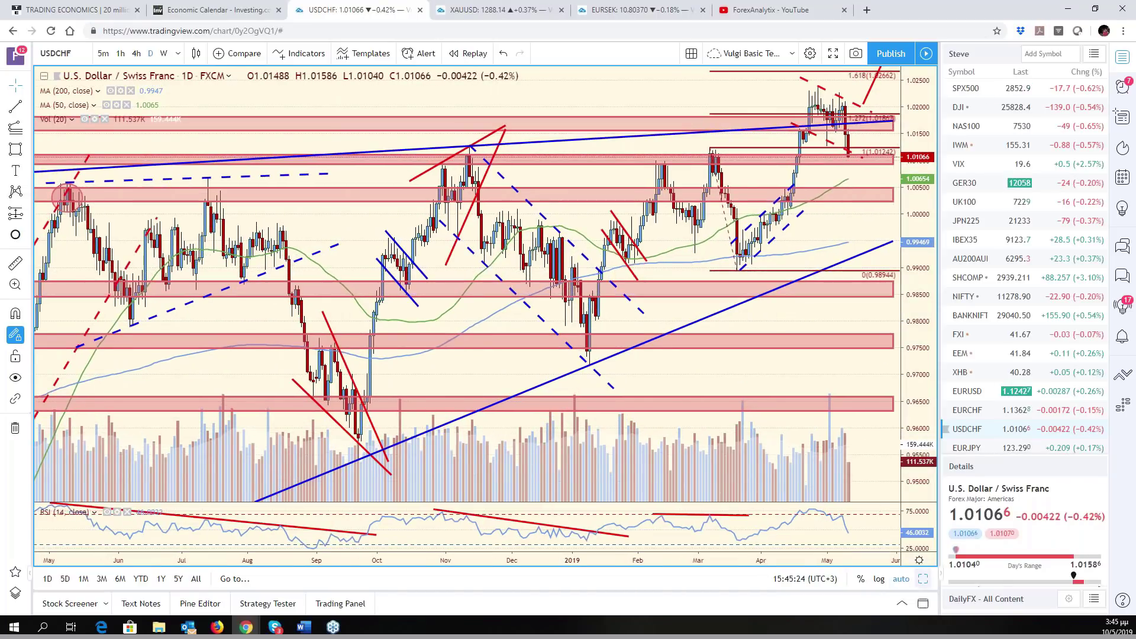
key("alt+Return")
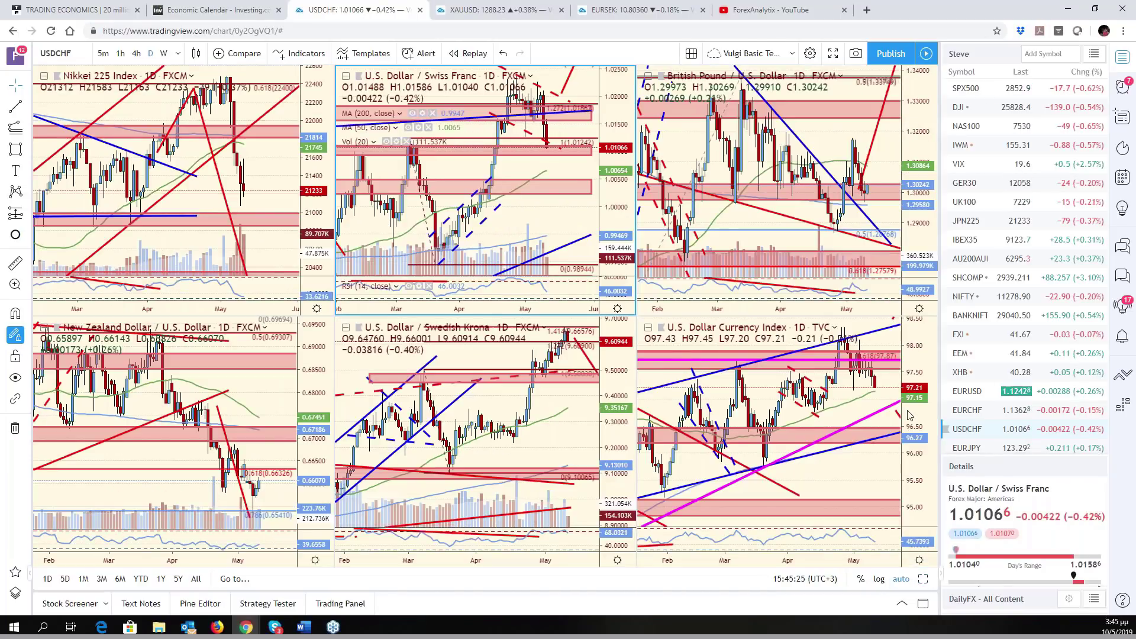
- Load EURNOK, show it full-size, and zoom out to a 2009–2019 view with right margin
left_click(83, 54)
type("EURNOK")
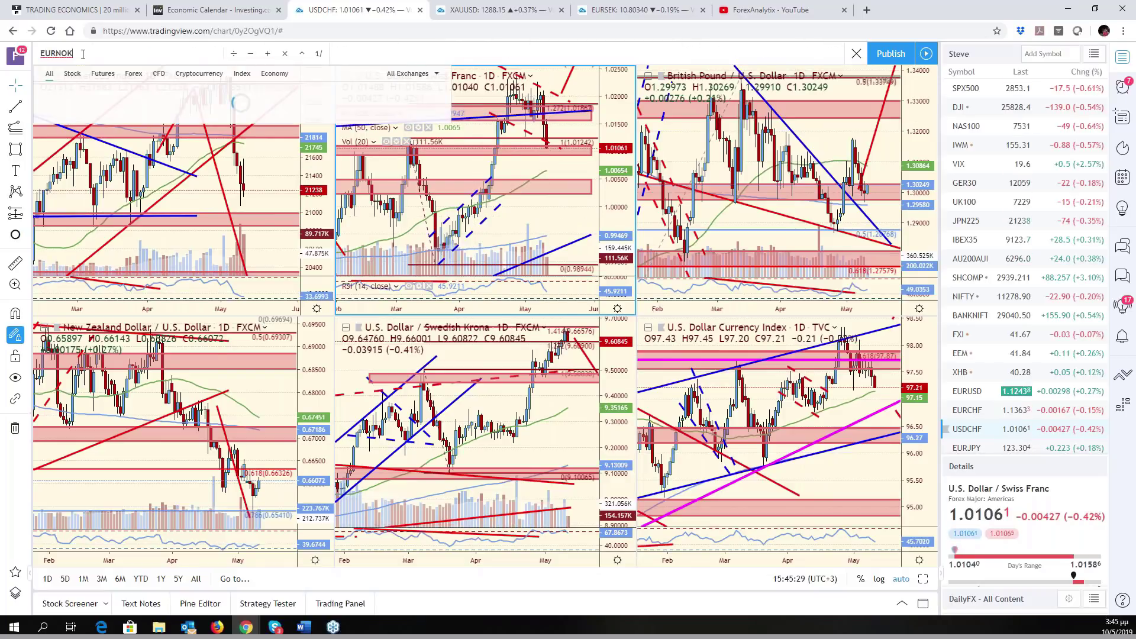
key("Return")
key("alt+Return")
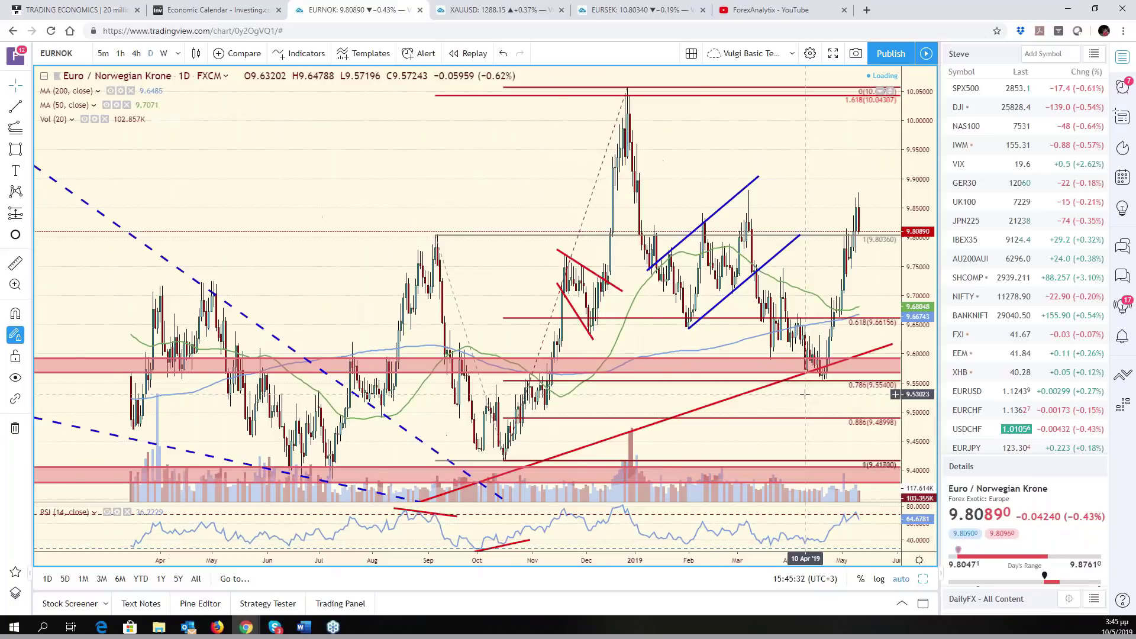
scroll(805, 393, "down", 6)
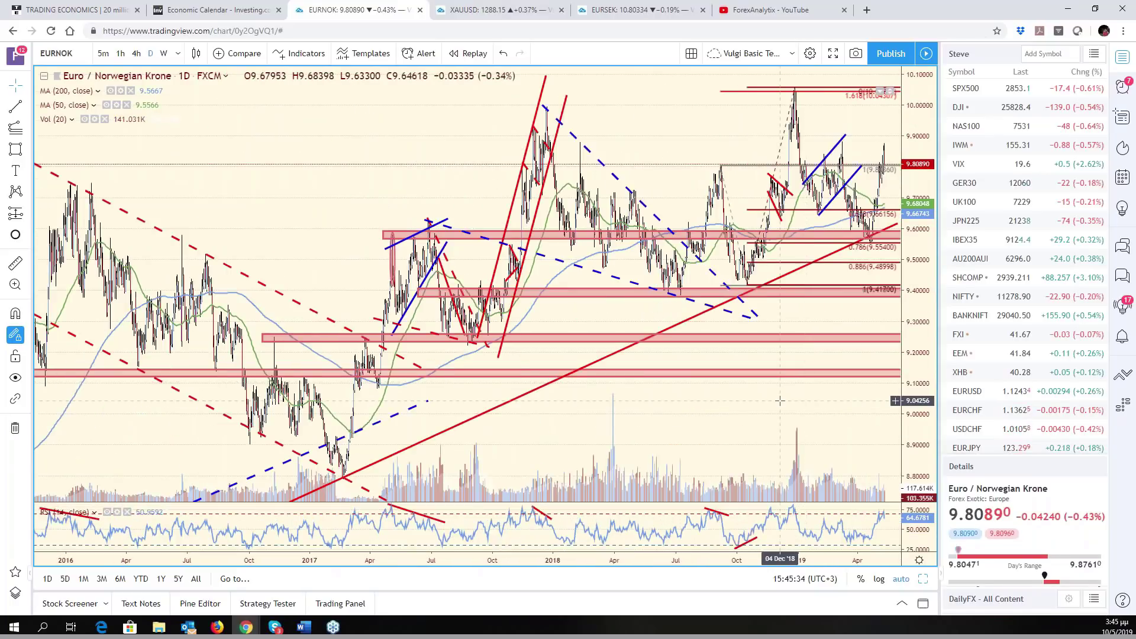
left_click_drag(779, 401, 747, 400)
scroll(747, 400, "down", 8)
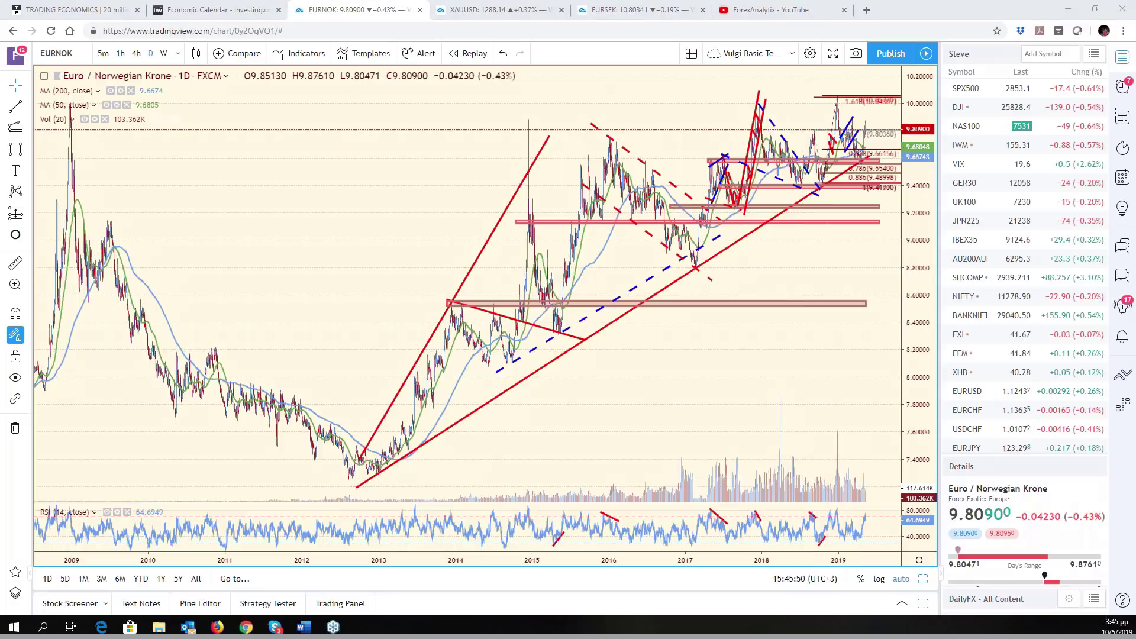
mouse_move(393, 450)
left_mouse_down()
mouse_move(354, 468)
mouse_move(362, 493)
mouse_move(392, 464)
left_mouse_up()
mouse_move(519, 355)
left_mouse_down()
mouse_move(500, 367)
mouse_move(542, 336)
left_mouse_up()
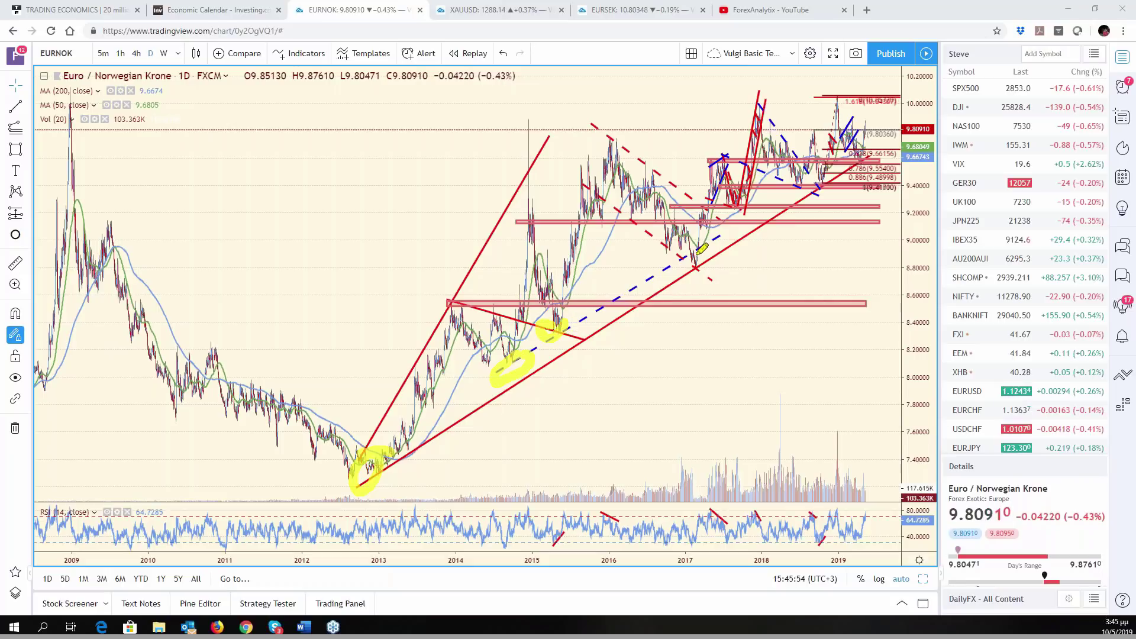
left_click_drag(699, 253, 703, 247)
mouse_move(833, 176)
left_mouse_down()
mouse_move(816, 198)
mouse_move(864, 155)
left_mouse_up()
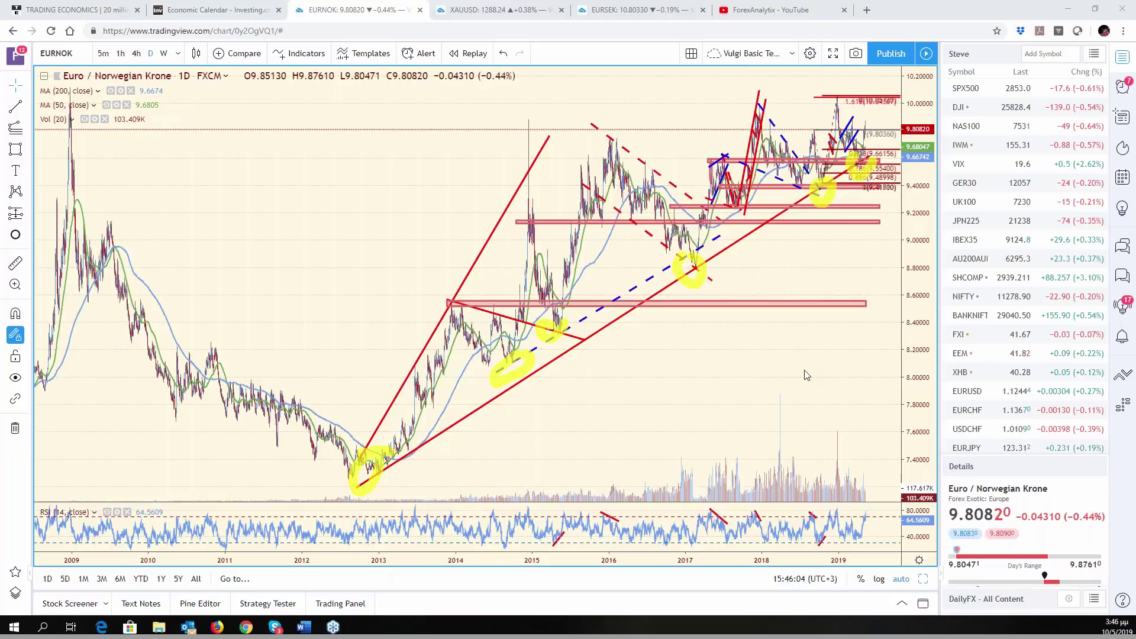
key("ctrl+z")
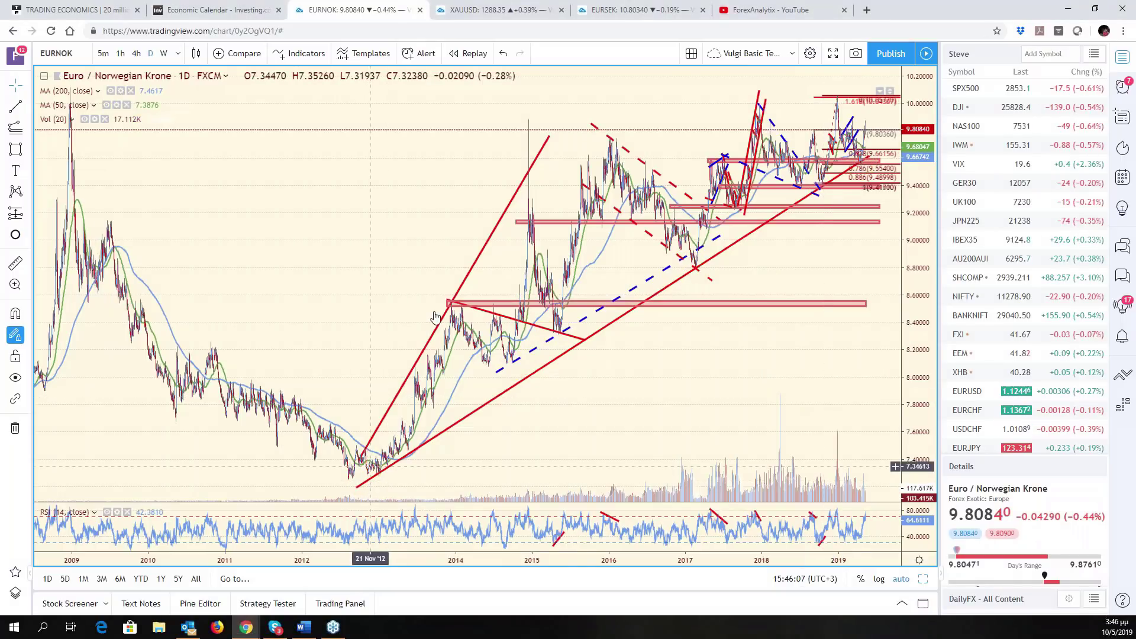
scroll(259, 294, "up", 3)
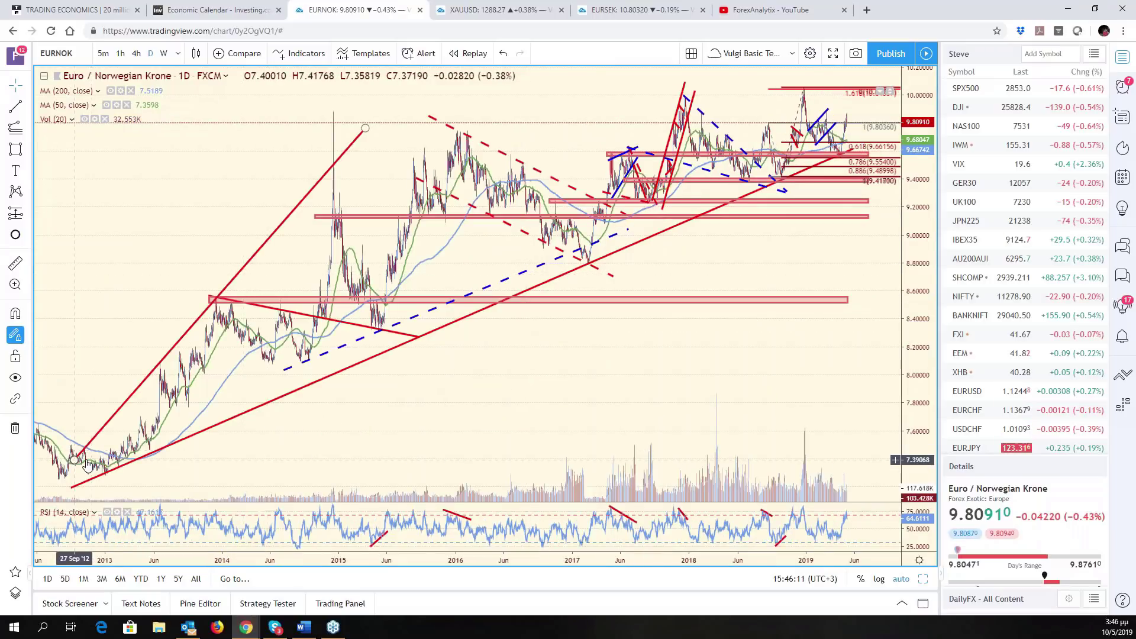
- Draw a red trendline across the EURNOK highs from 2014 into 2019, adjusting both ends
left_click_drag(365, 128, 867, 81)
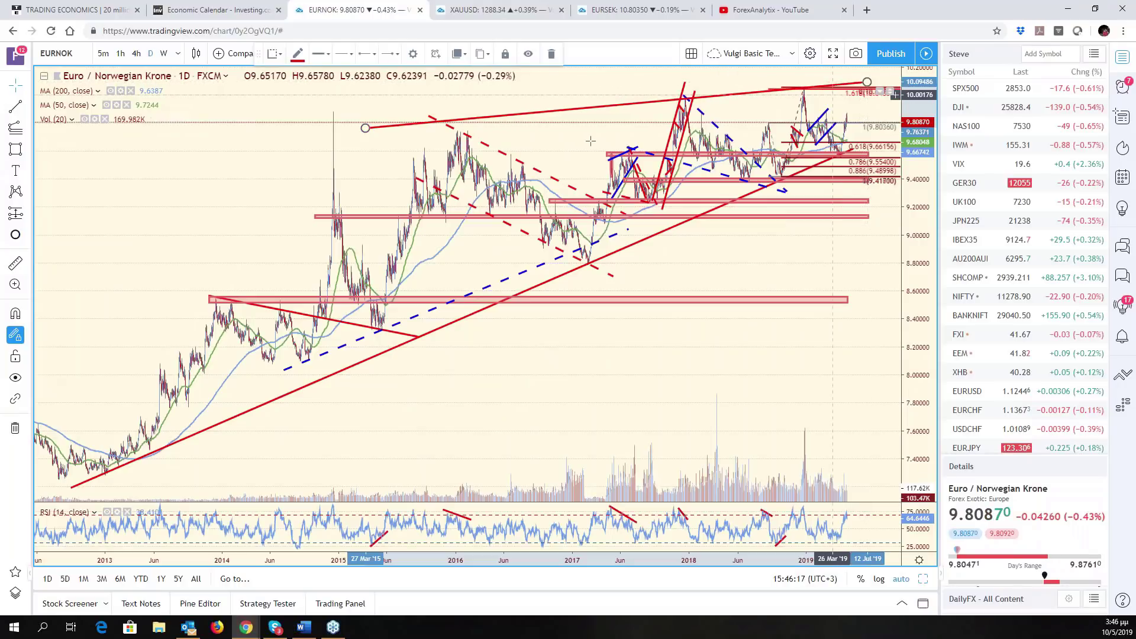
right_click(366, 131)
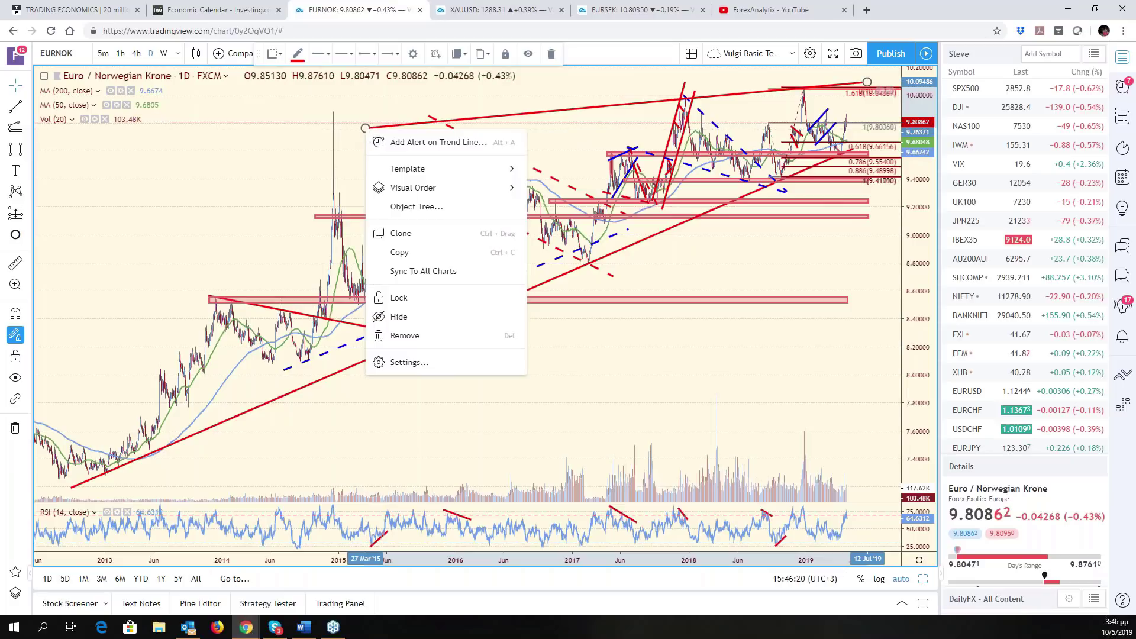
left_click_drag(366, 128, 276, 114)
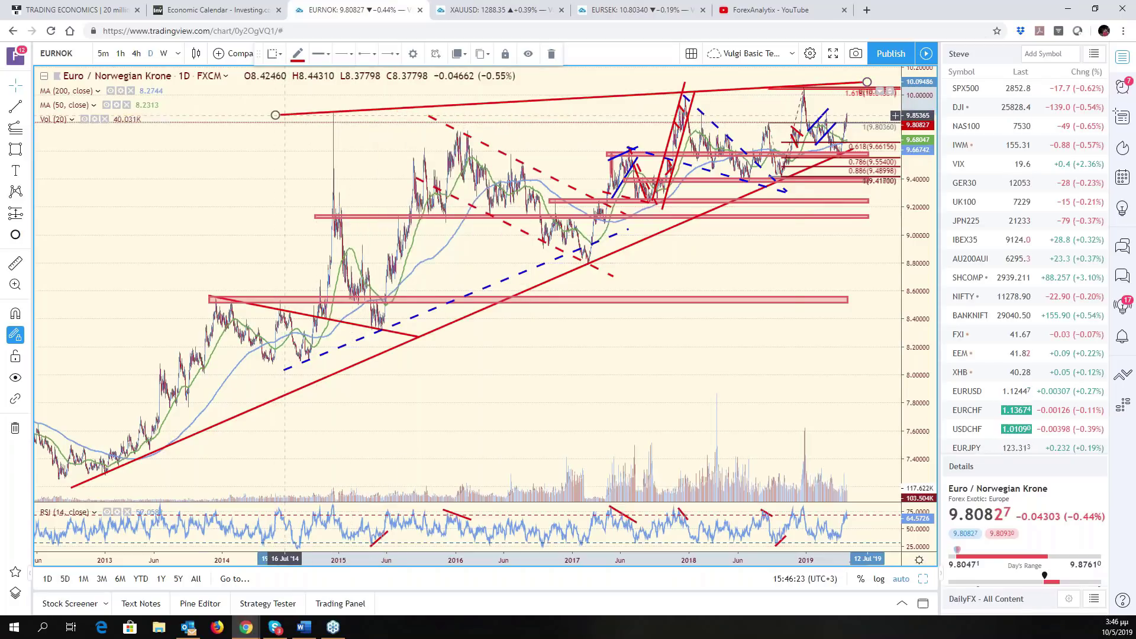
left_click_drag(867, 81, 862, 86)
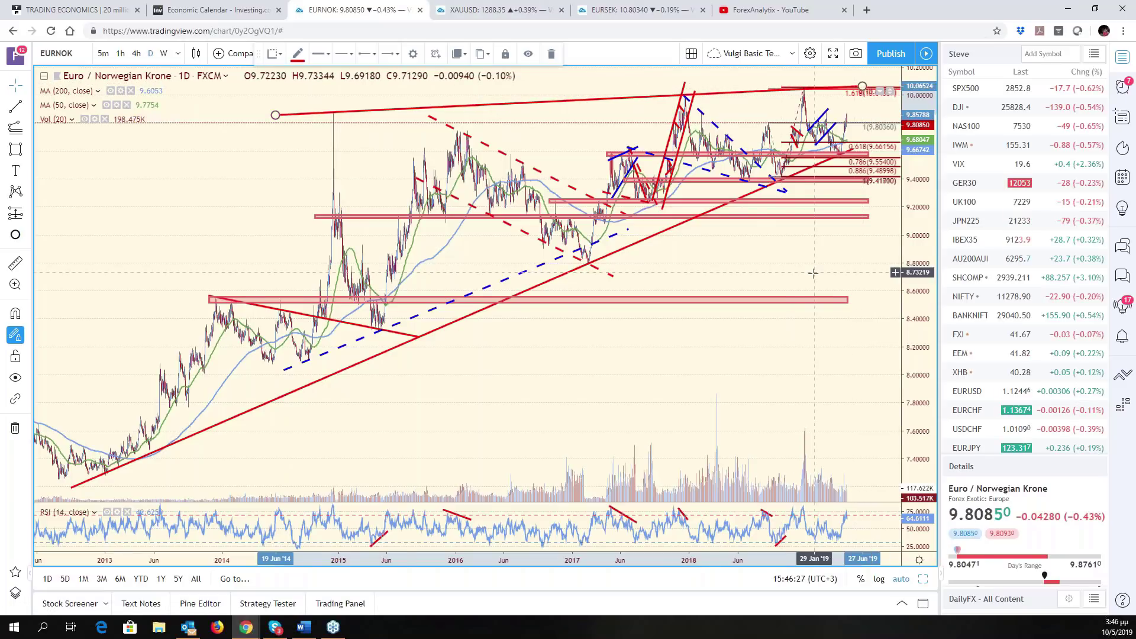
scroll(812, 273, "up", 3)
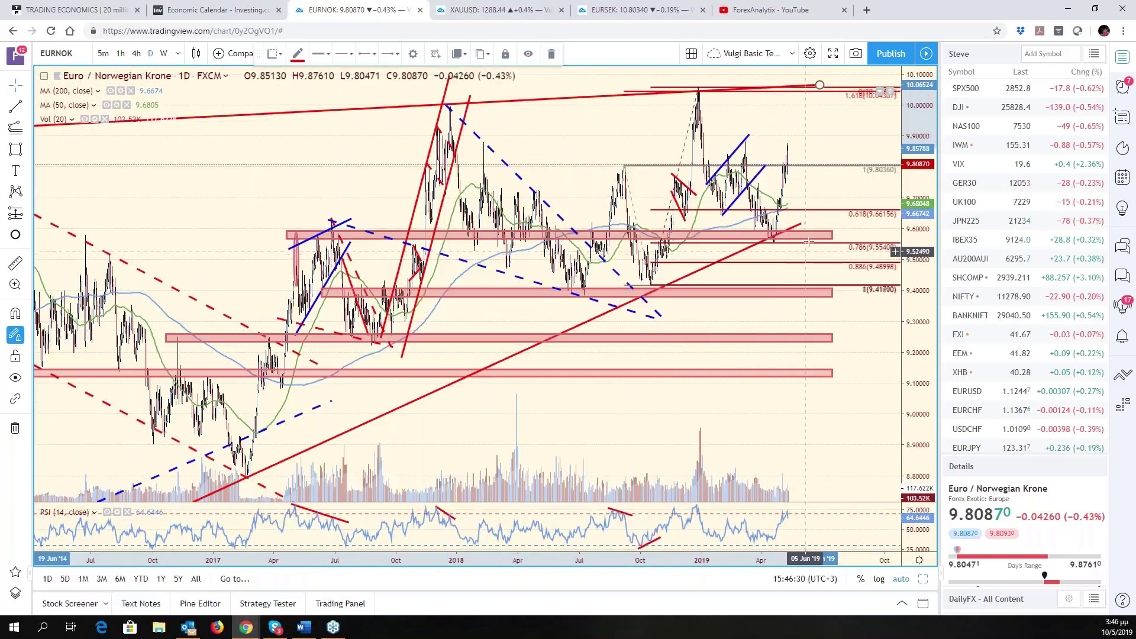
scroll(805, 251, "up", 3)
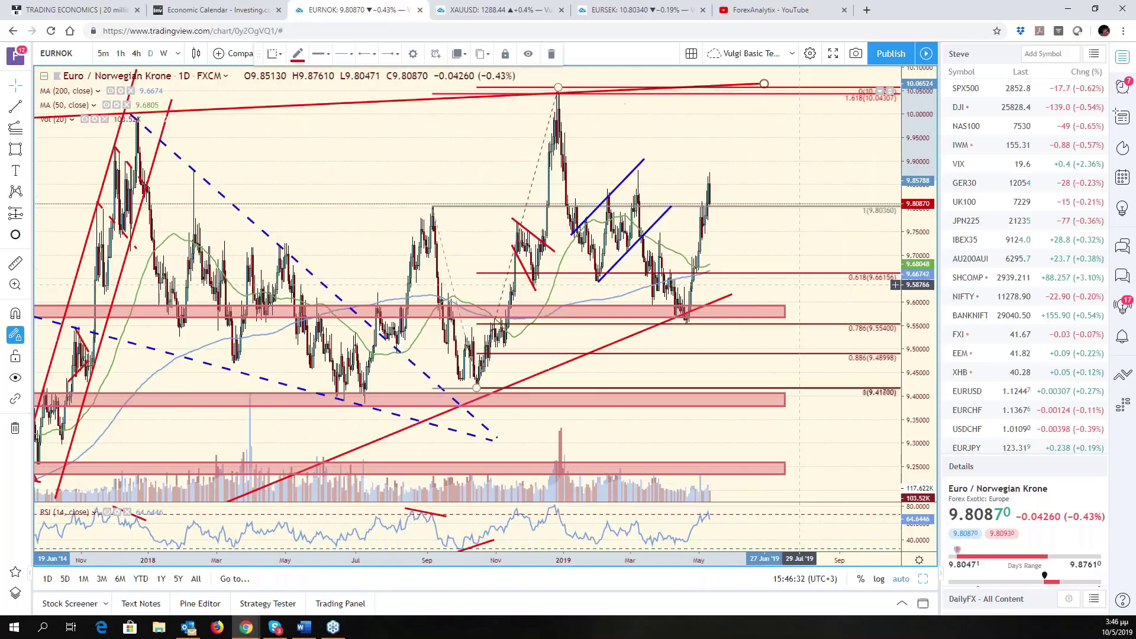
scroll(795, 296, "down", 5)
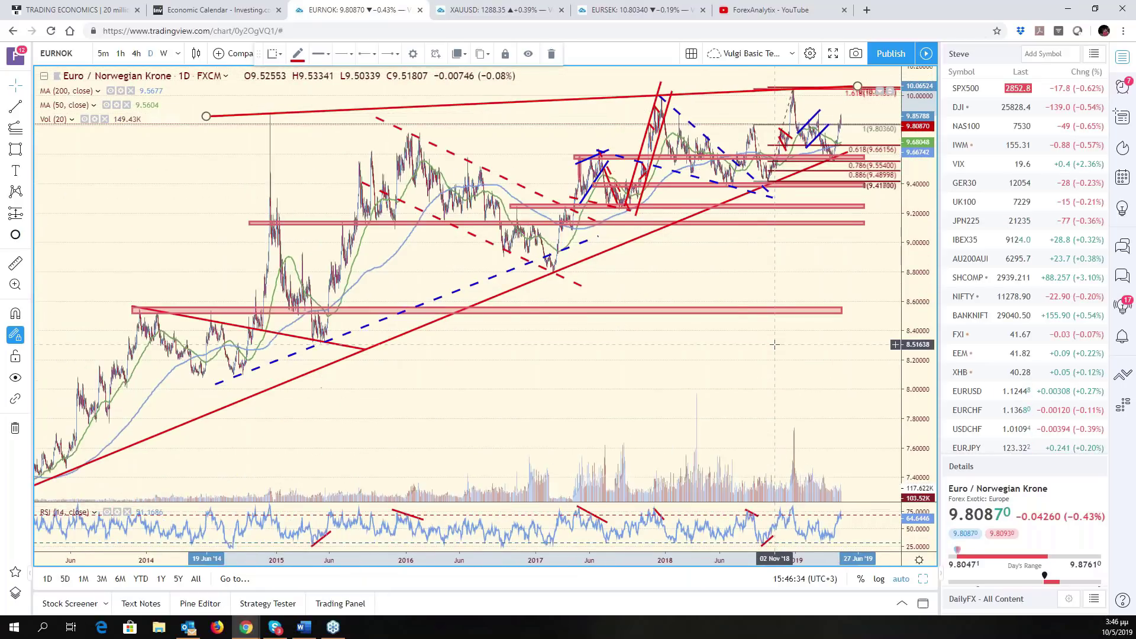
scroll(774, 343, "up", 5)
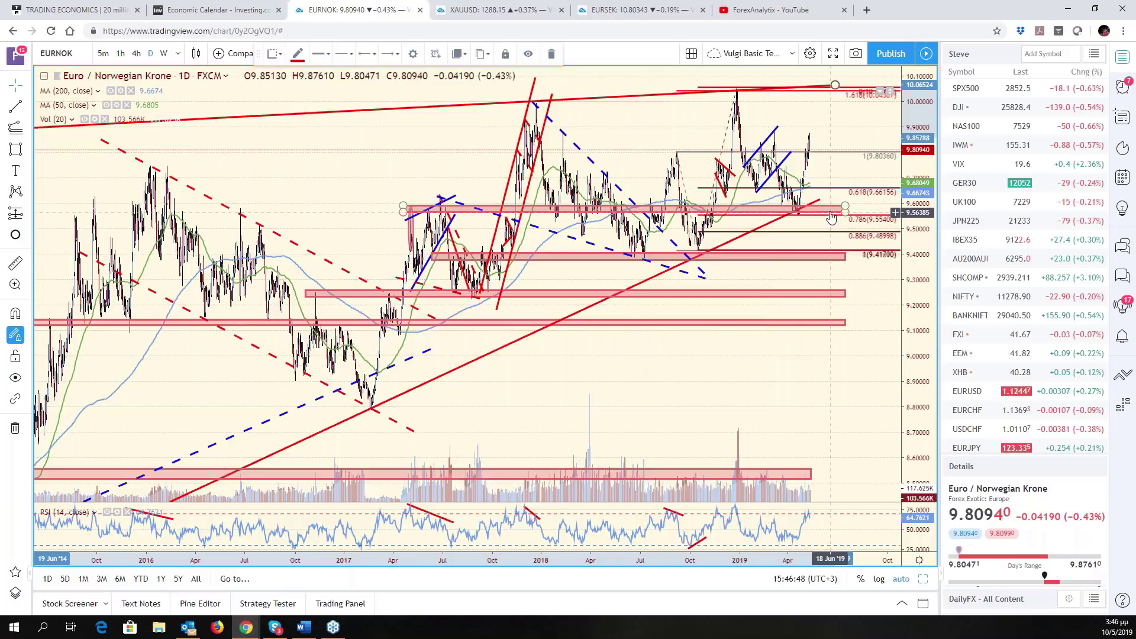
- Extend the long rising red trendline's right end further to the right
left_click_drag(821, 201, 853, 186)
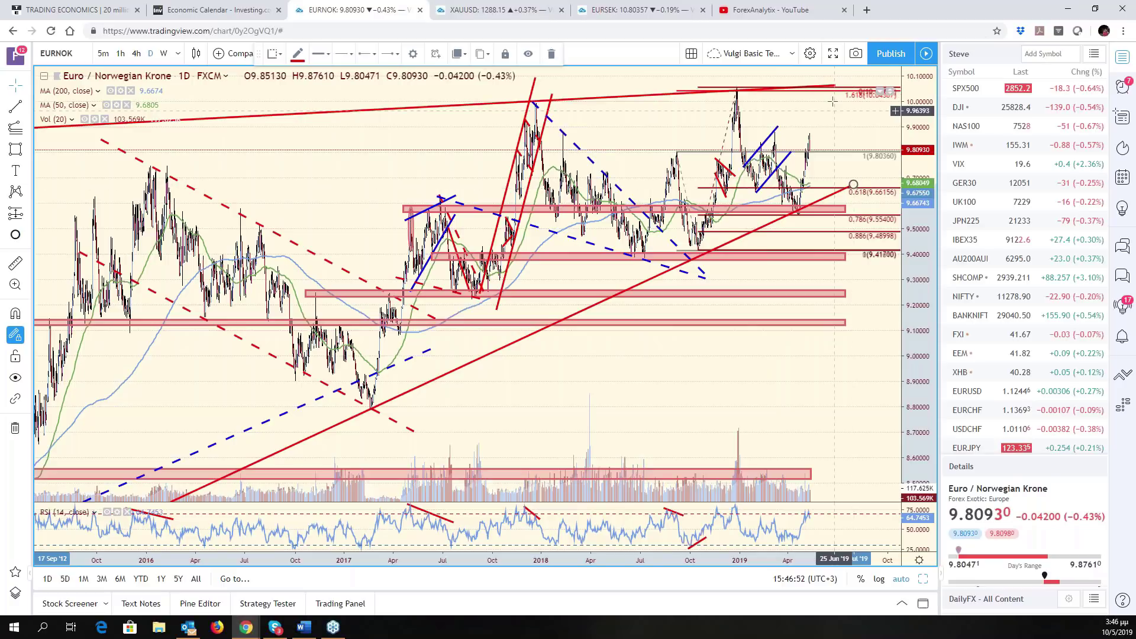
scroll(791, 352, "down", 4)
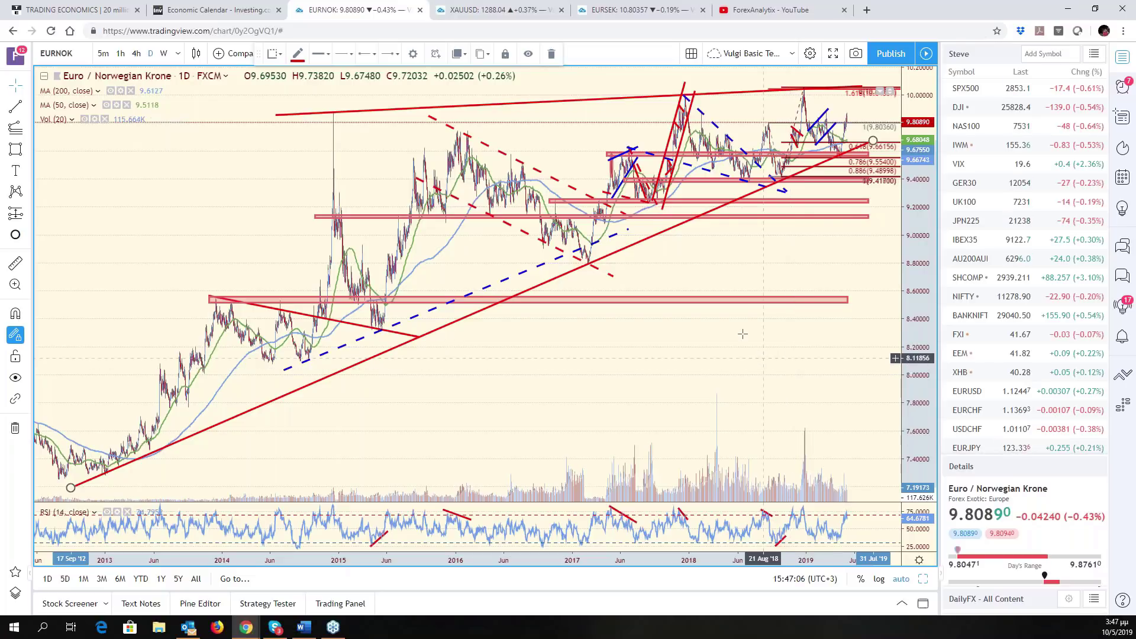
scroll(855, 272, "up", 2)
scroll(856, 272, "up", 2)
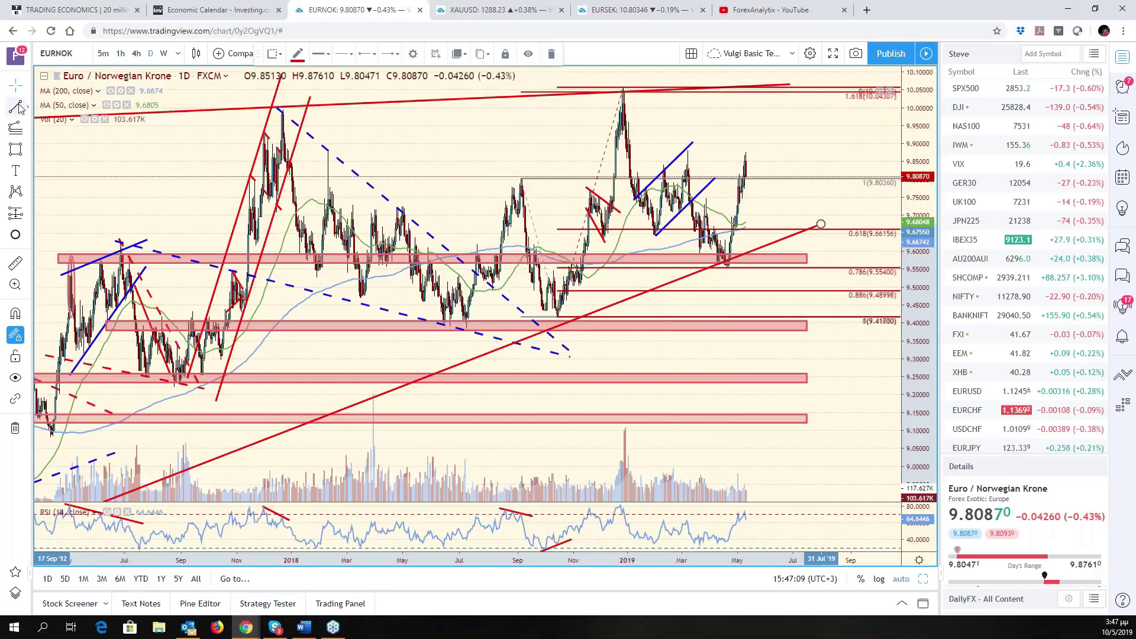
left_click(624, 89)
left_click(624, 88)
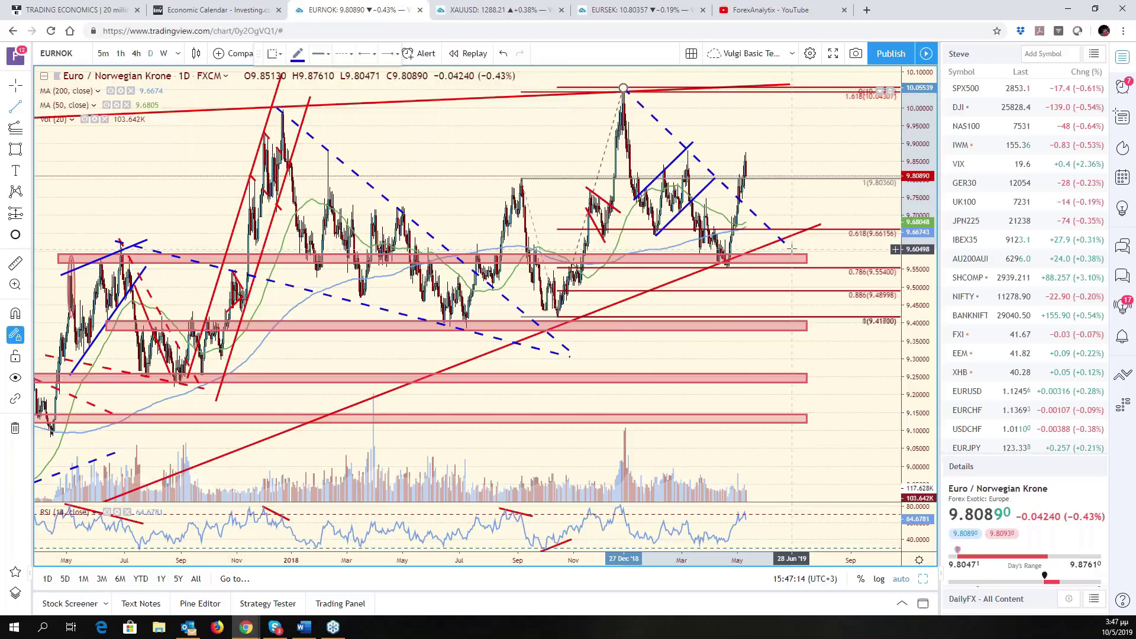
left_click(788, 248)
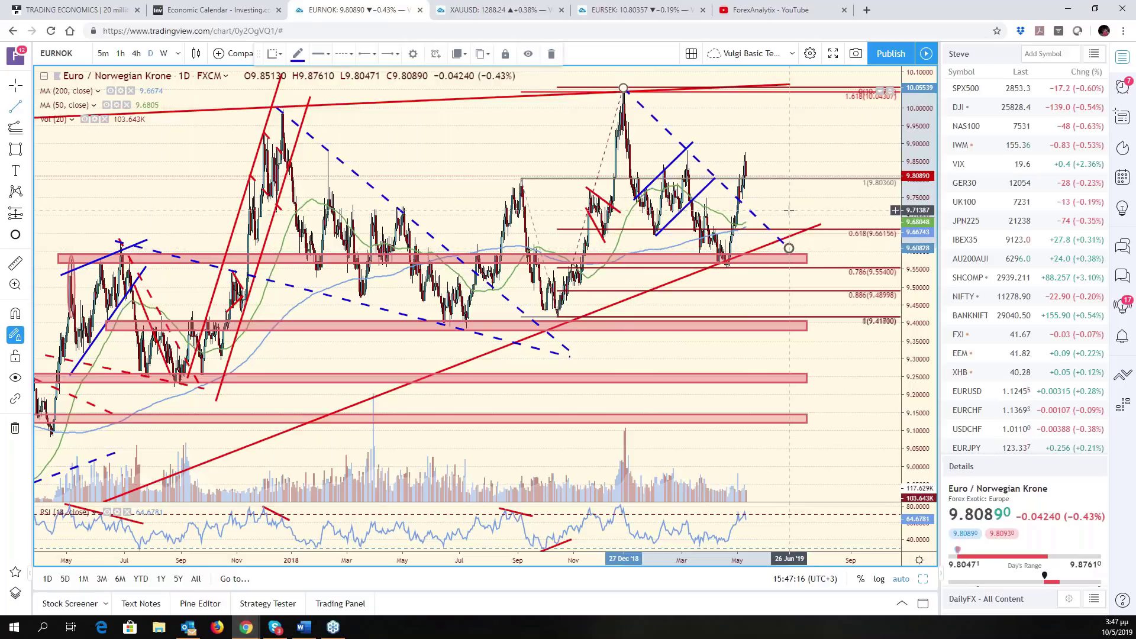
left_click(736, 287)
scroll(736, 286, "down", 5)
scroll(736, 286, "down", 3)
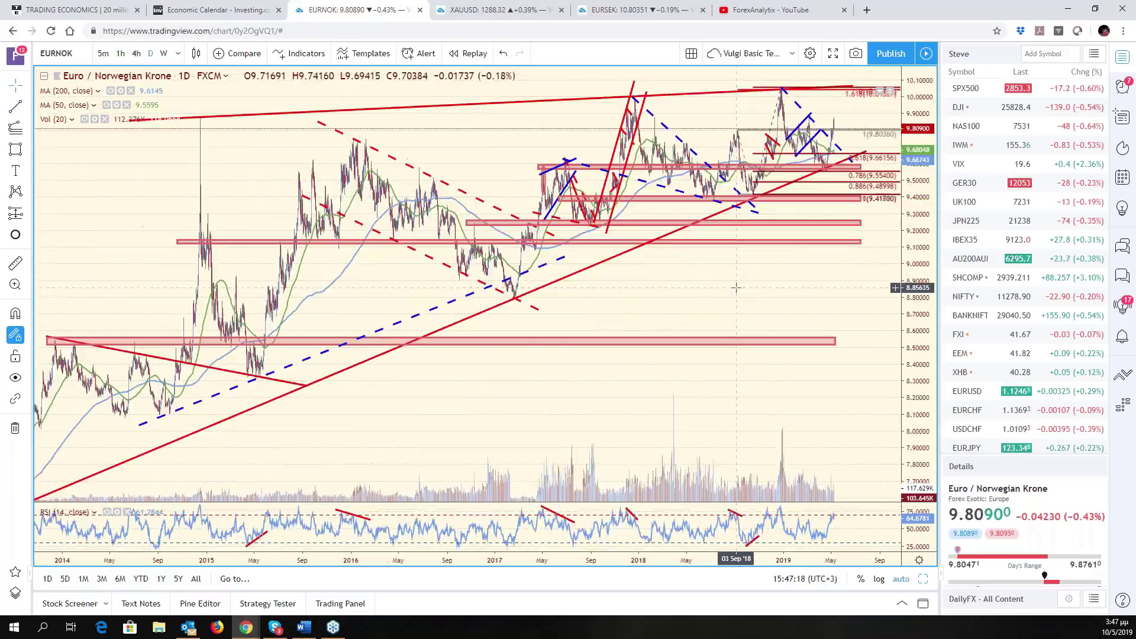
scroll(736, 287, "down", 3)
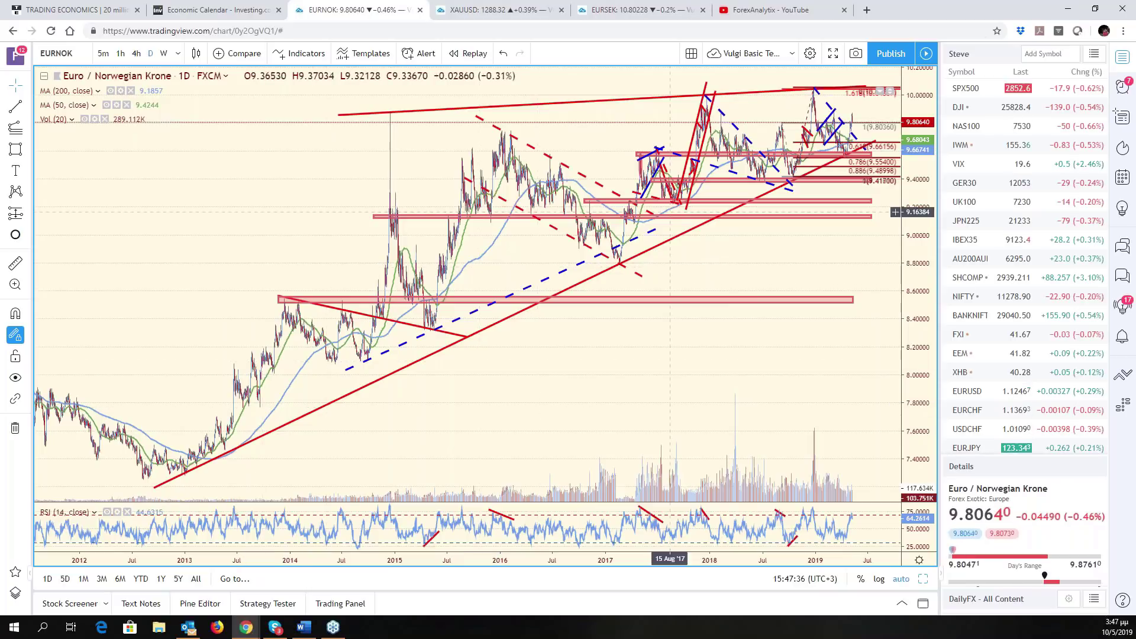
scroll(654, 130, "up", 2)
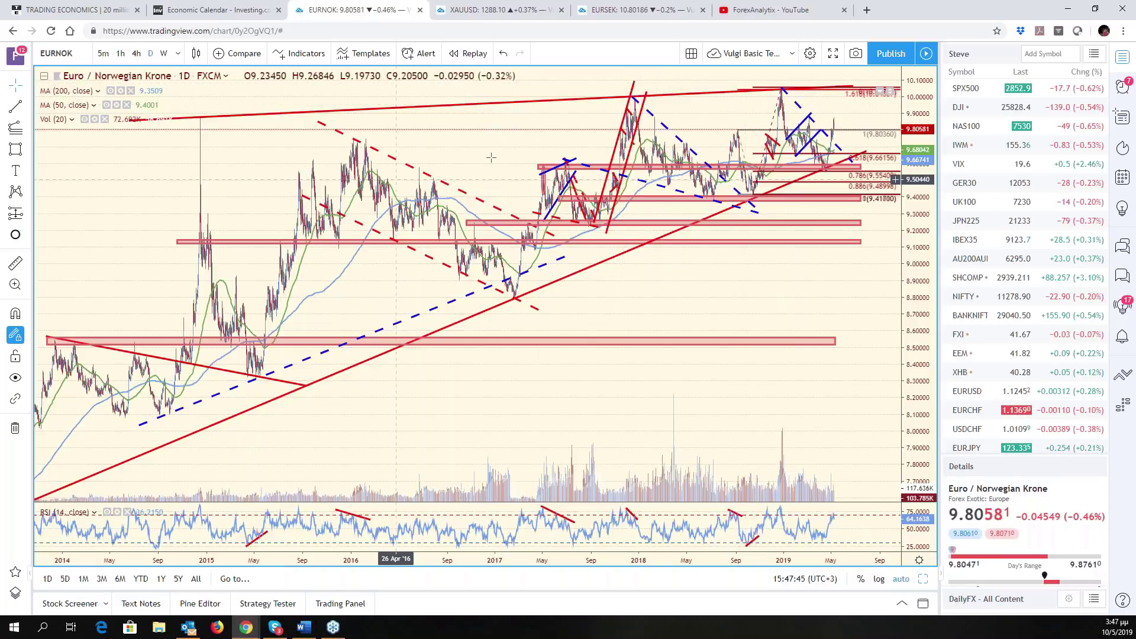
scroll(590, 209, "down", 3)
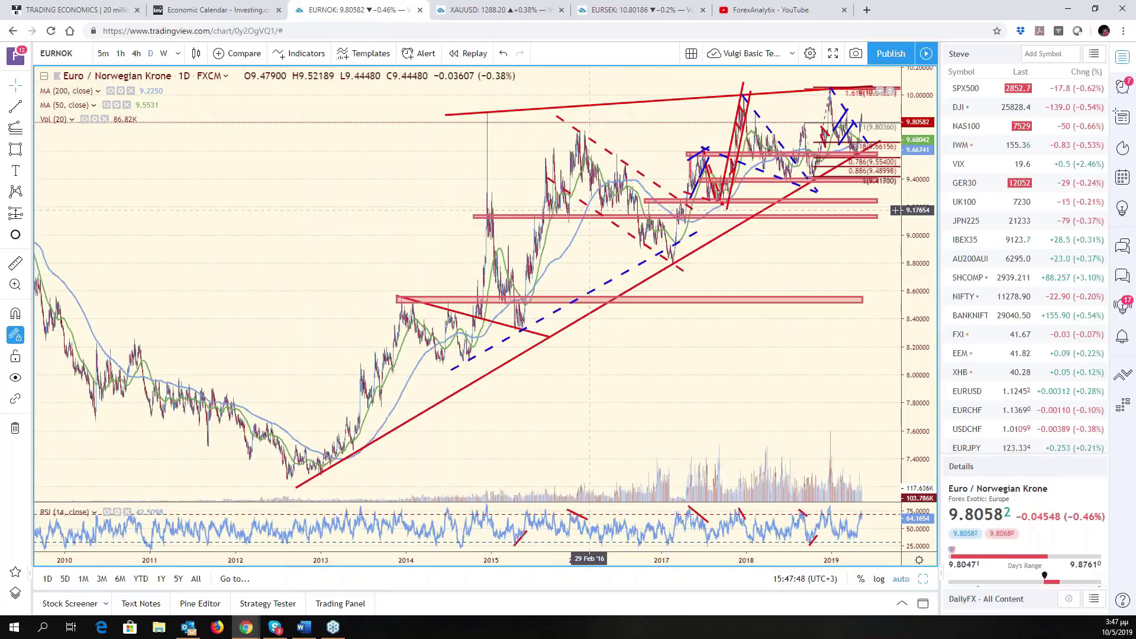
scroll(704, 229, "down", 1)
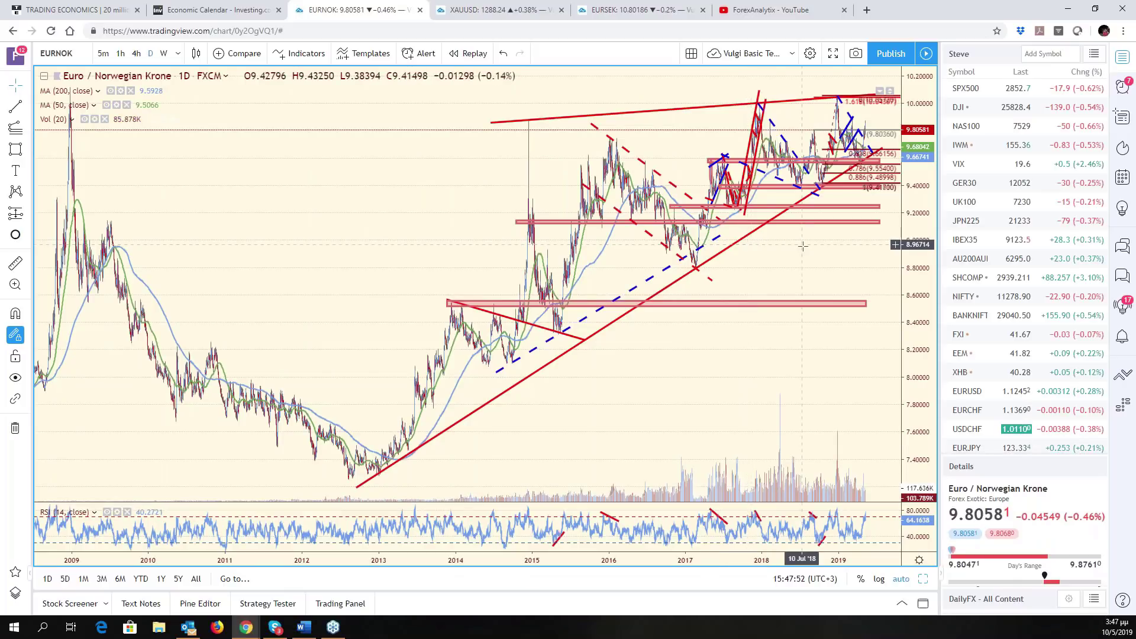
scroll(803, 245, "up", 2)
scroll(803, 246, "up", 2)
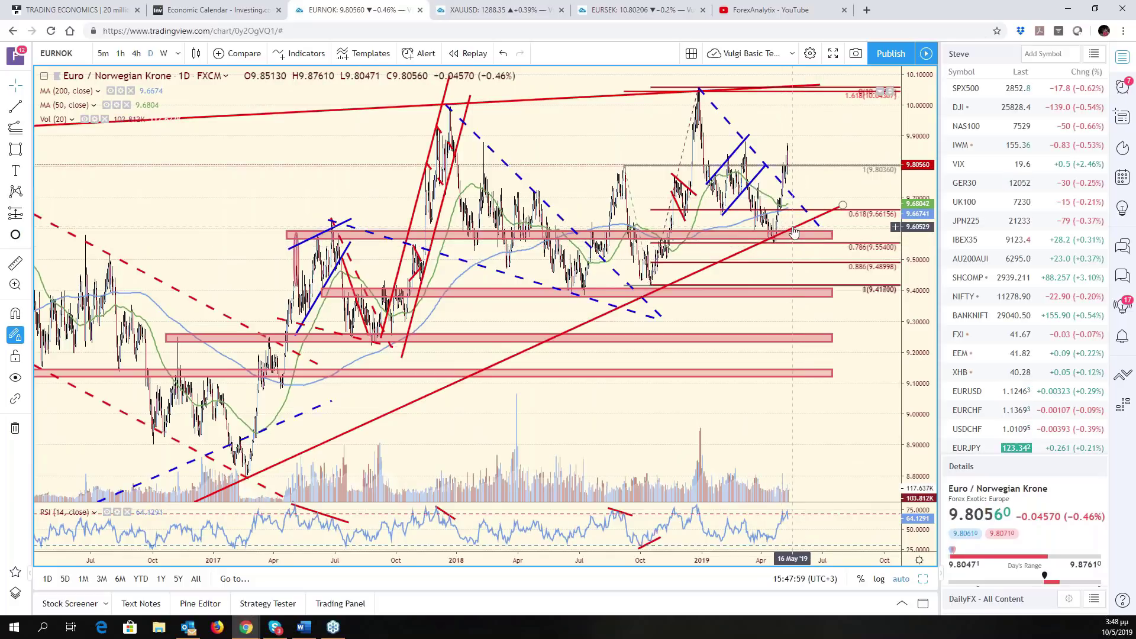
scroll(469, 374, "down", 5)
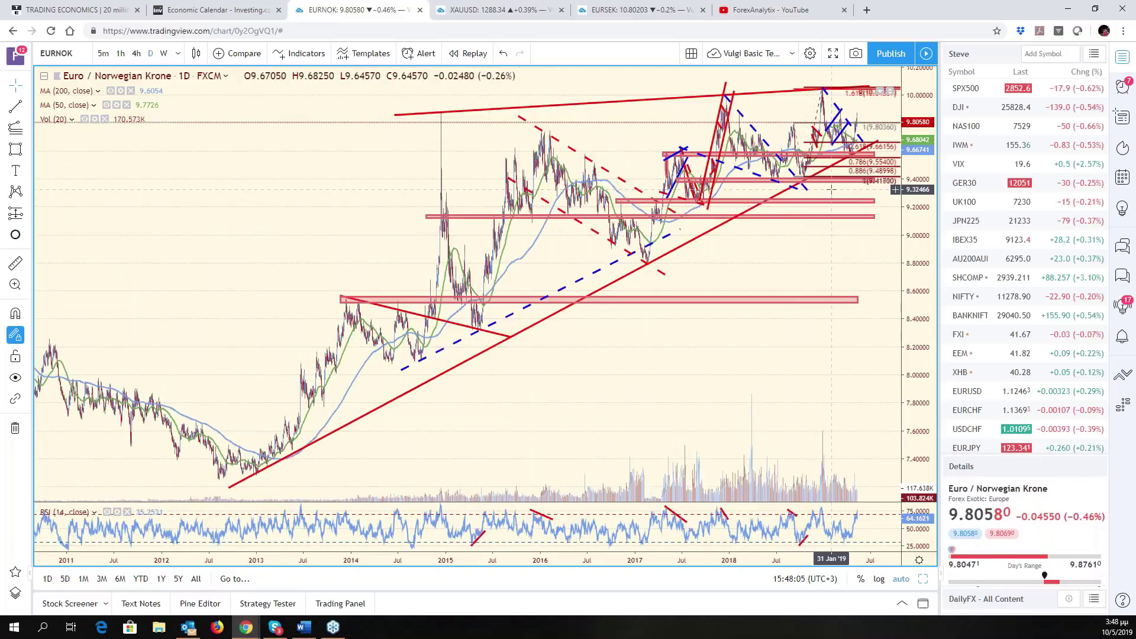
scroll(828, 193, "up", 3)
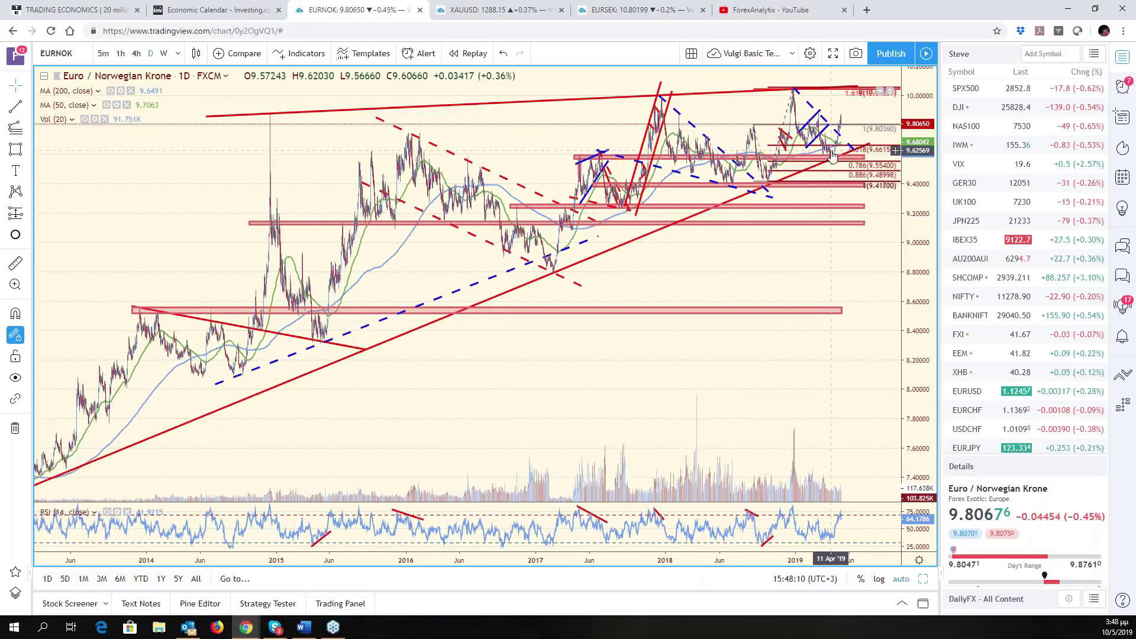
- Drag the blue dashed line's end steeply down to about 8.72
left_click(857, 152)
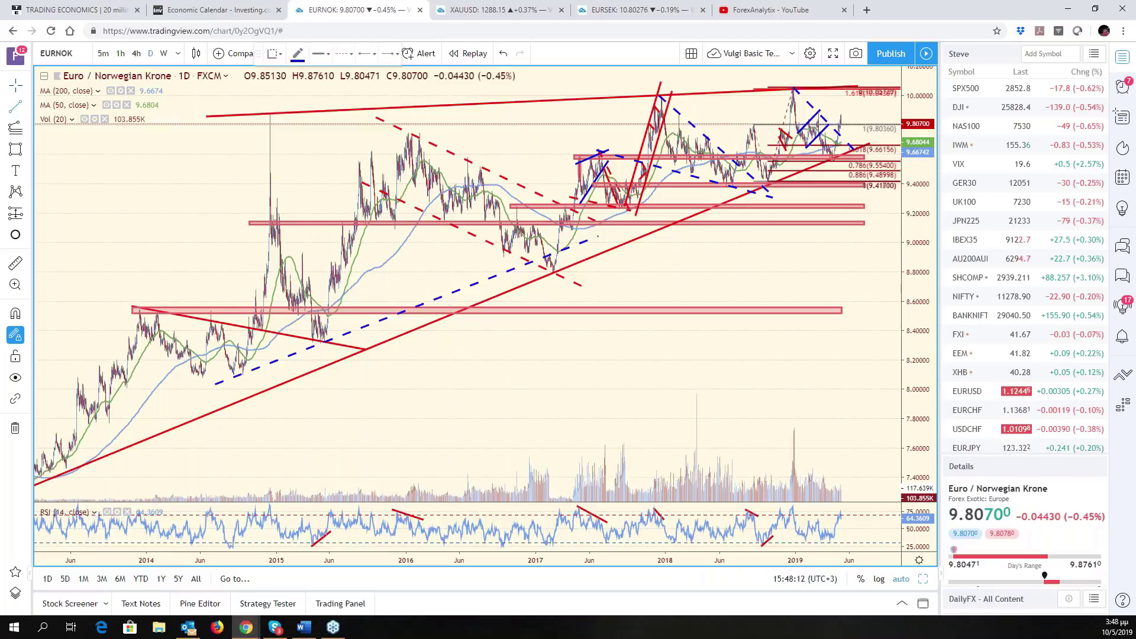
mouse_move(857, 154)
left_mouse_down()
mouse_move(879, 306)
mouse_move(811, 329)
mouse_move(870, 322)
mouse_move(876, 301)
left_mouse_up()
right_click(881, 307)
left_click(888, 325)
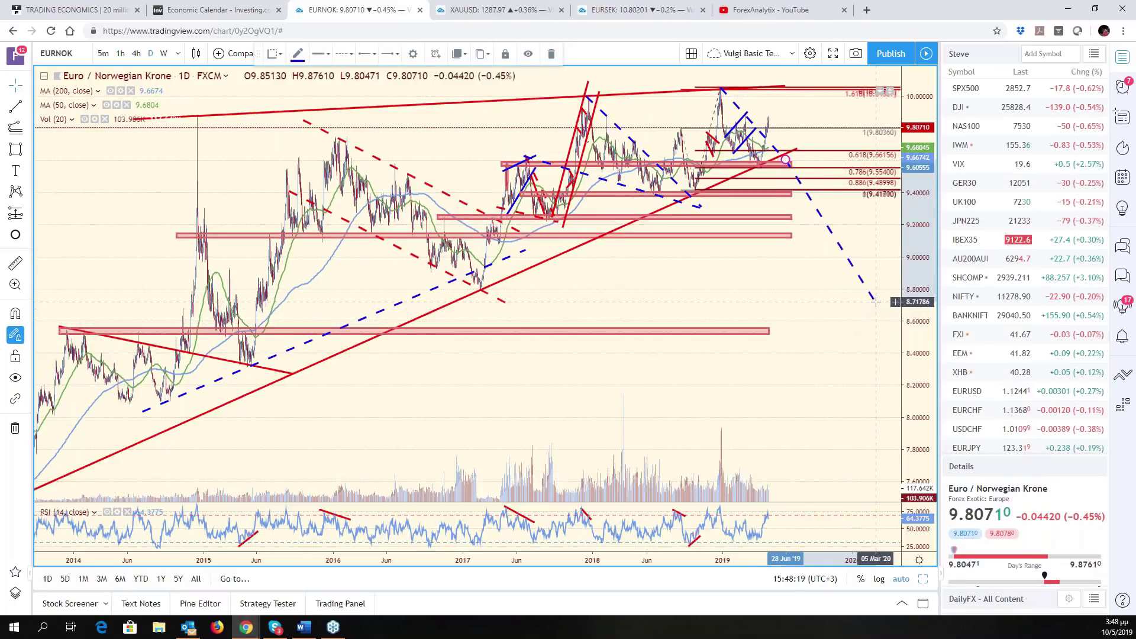
- Restyle the projection line as solid and colour it red
left_click(342, 53)
left_click(355, 72)
left_click(297, 53)
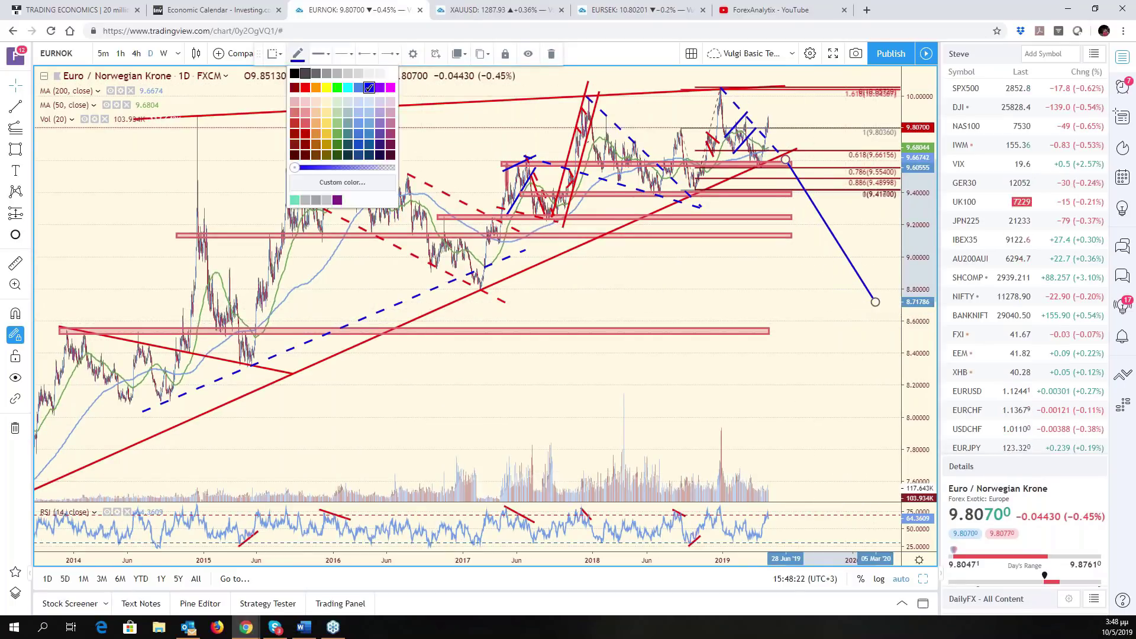
left_click(305, 87)
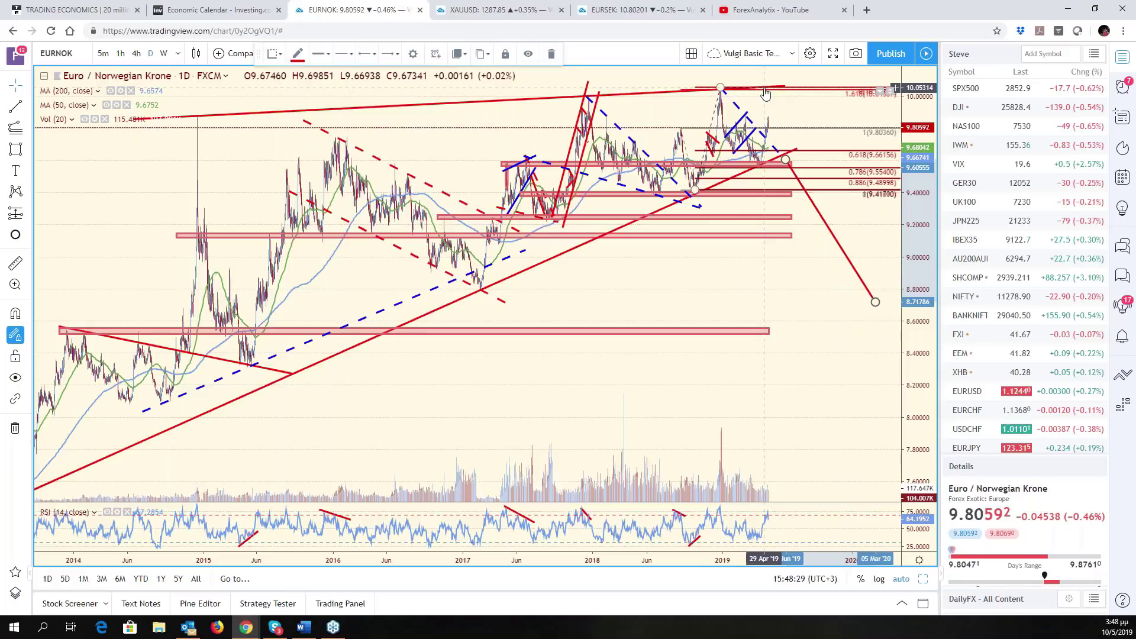
scroll(783, 123, "up", 2)
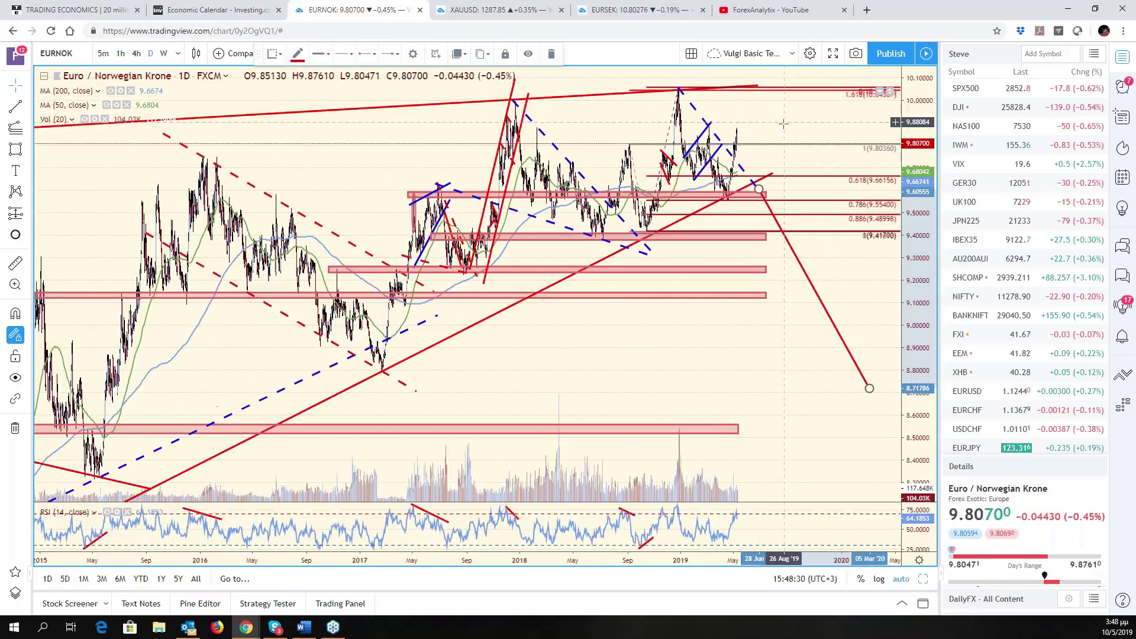
scroll(783, 123, "up", 2)
scroll(782, 123, "down", 4)
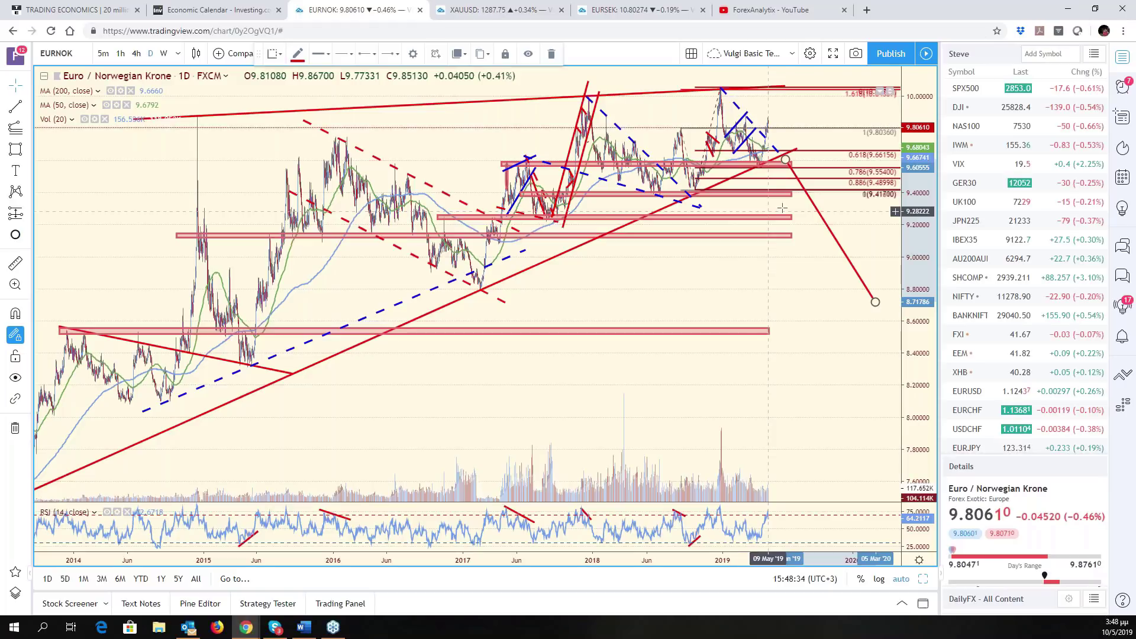
- Compress the EURNOK price scale and extend the top red trend line further right
left_click_drag(919, 220, 919, 244)
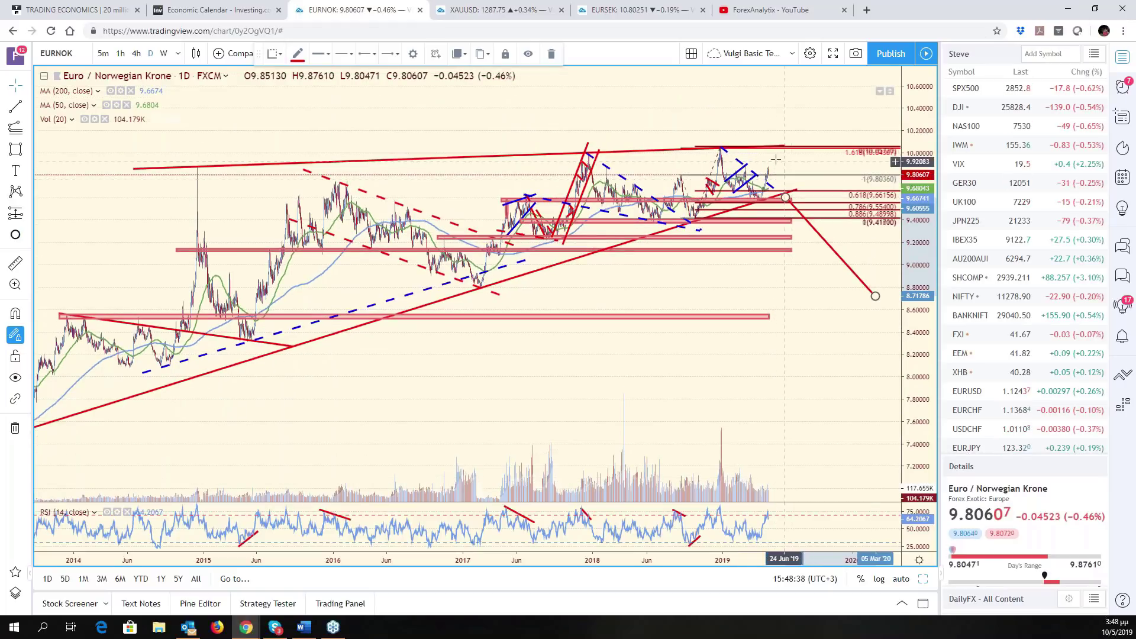
left_click_drag(785, 146, 799, 145)
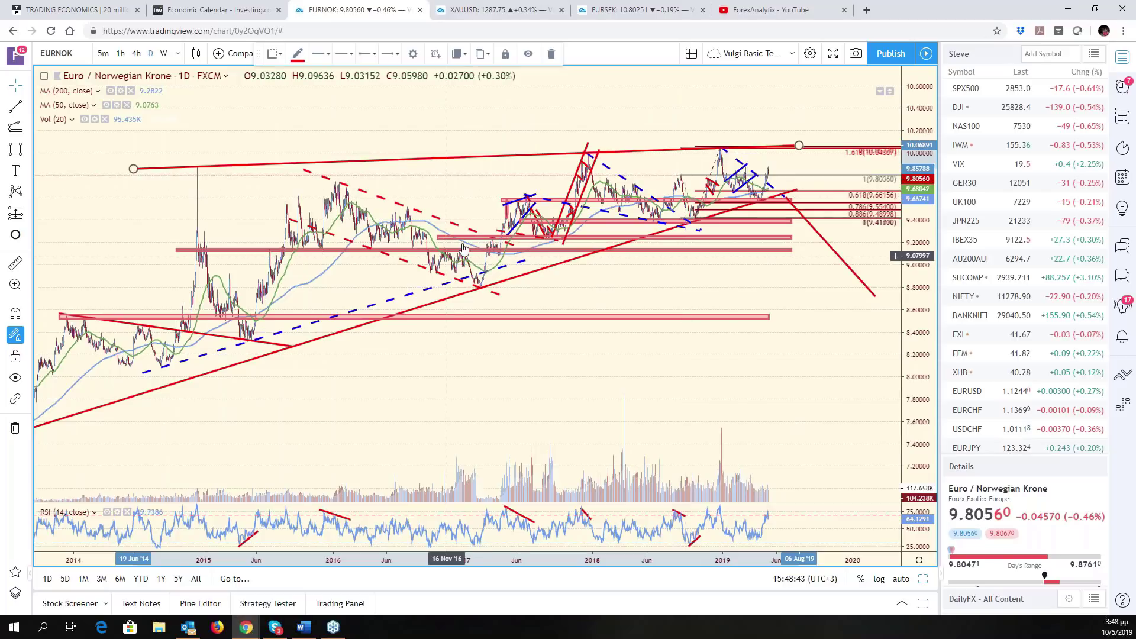
left_click(771, 162)
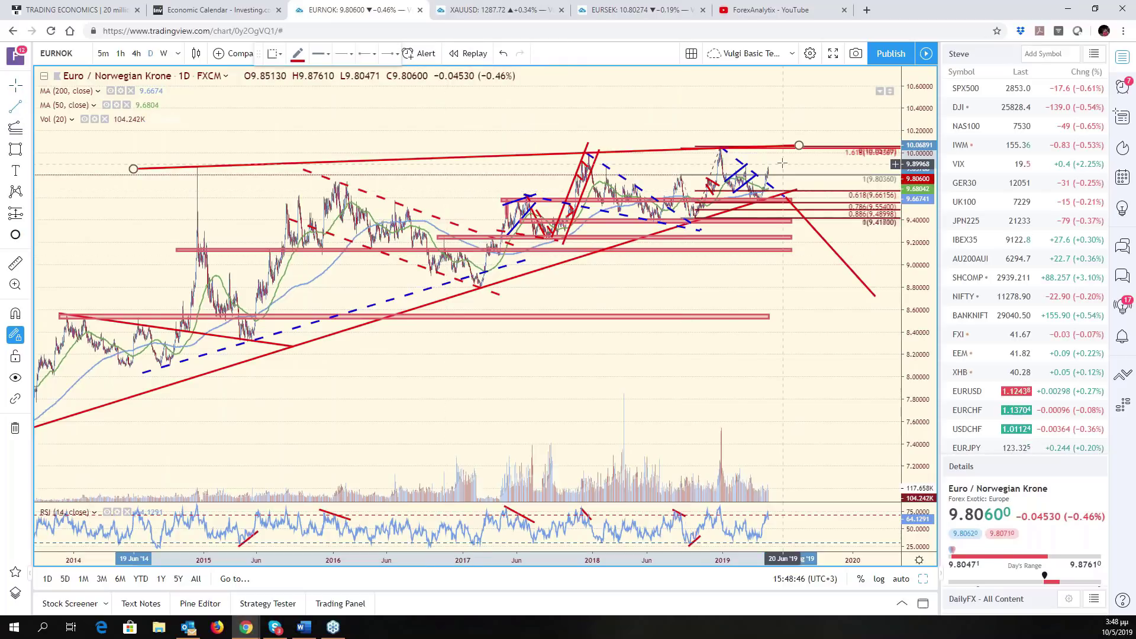
- Draw a red projection rising to about 10.2, then falling steeply to about 8.6
left_click(789, 129)
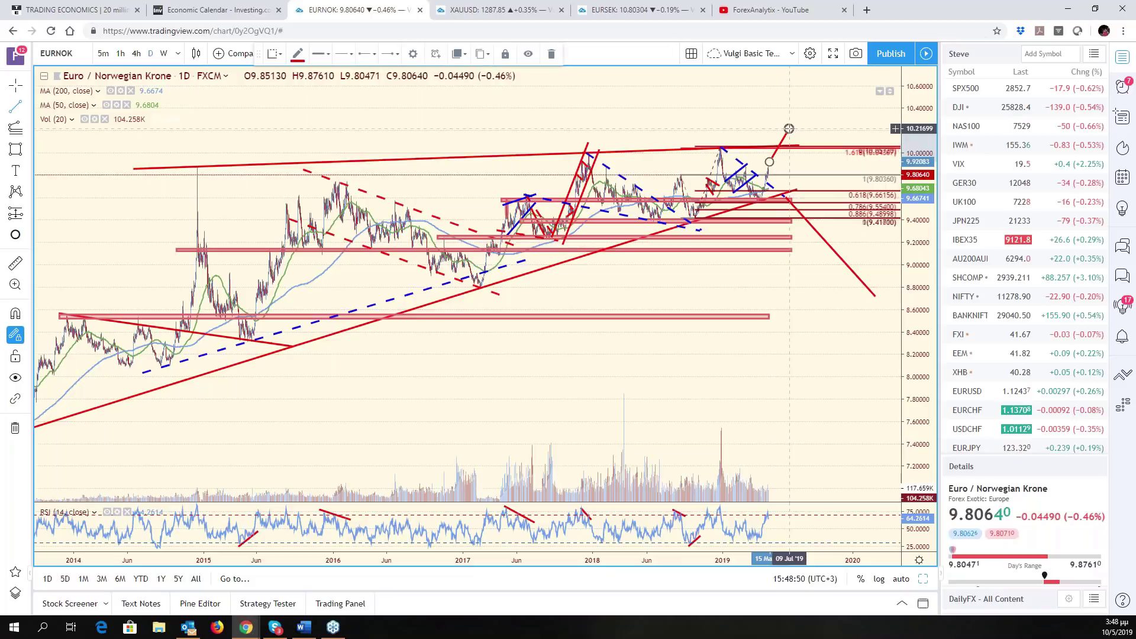
left_click(788, 129)
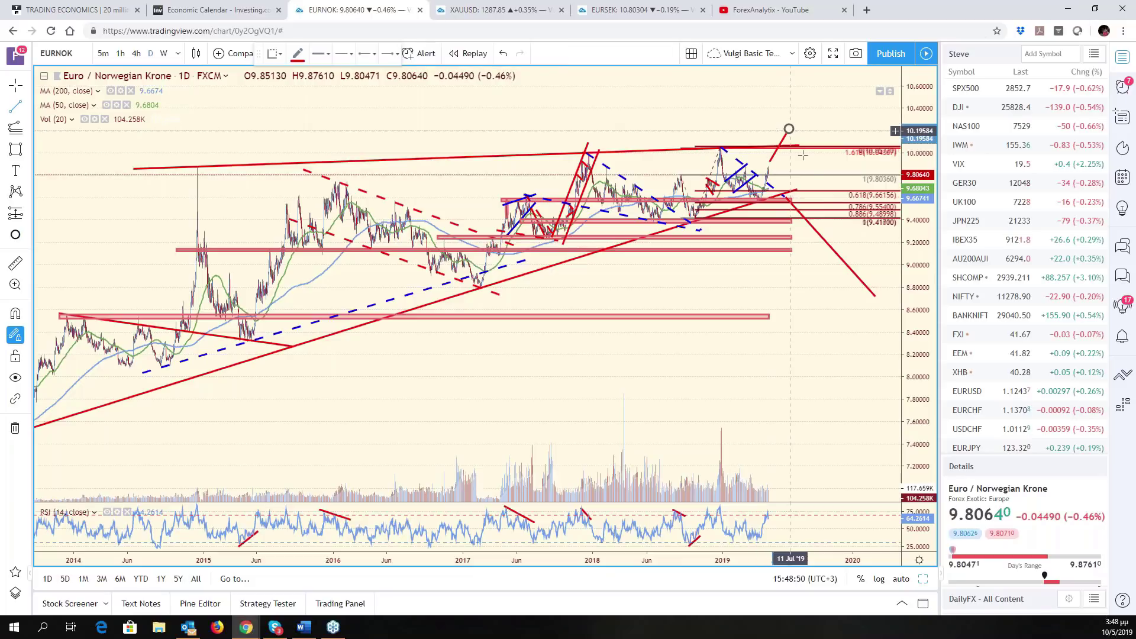
left_click(868, 306)
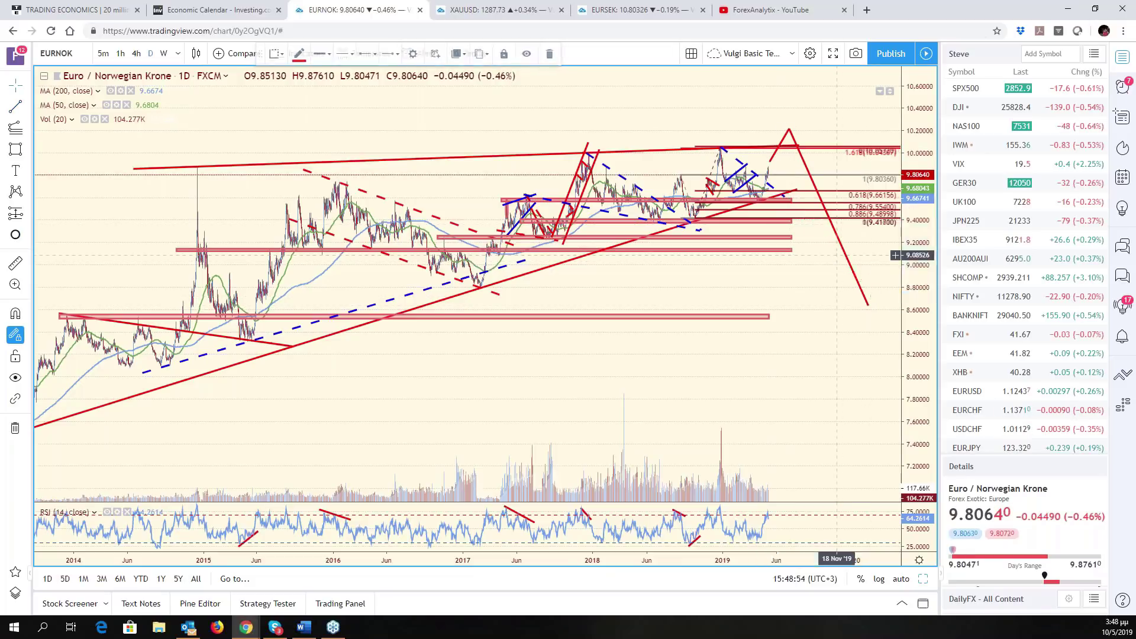
scroll(779, 193, "up", 2)
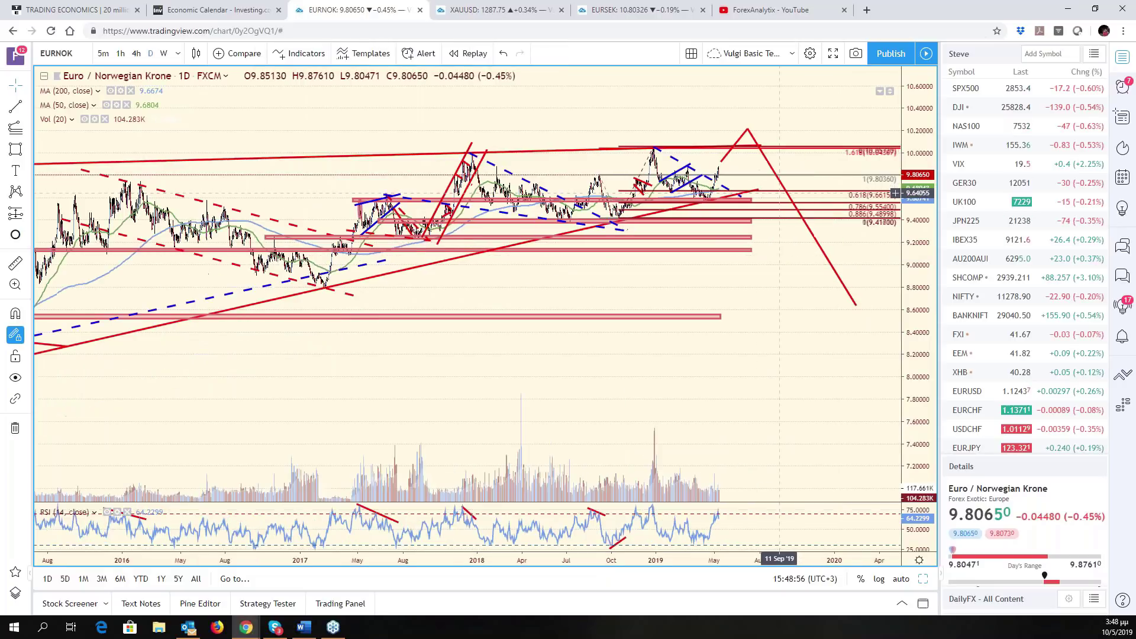
scroll(779, 192, "down", 3)
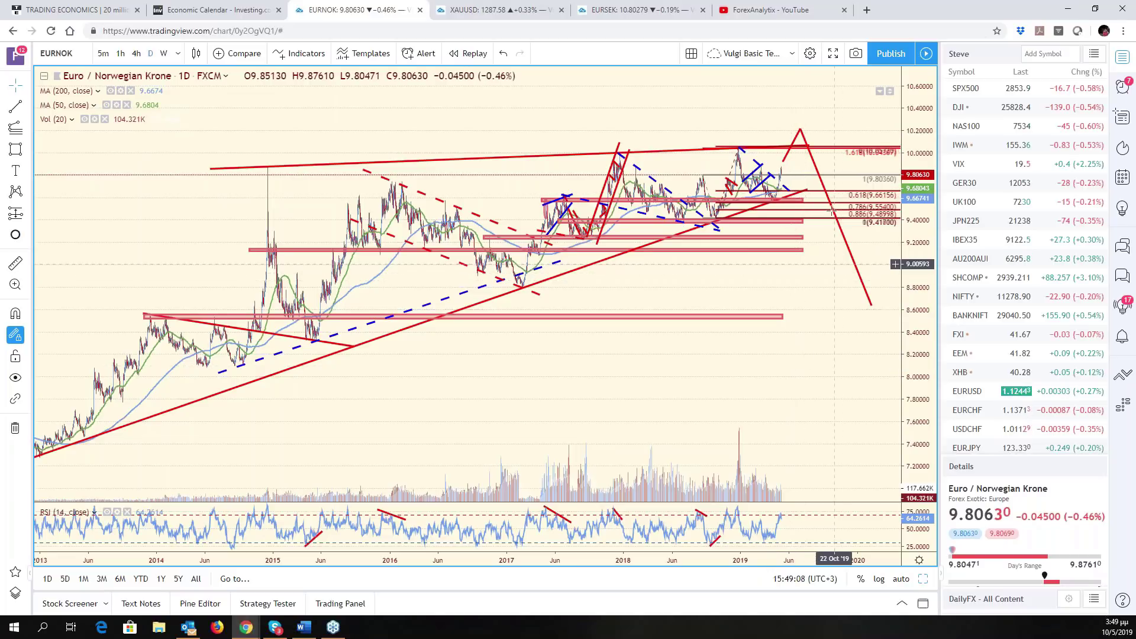
scroll(804, 307, "up", 3)
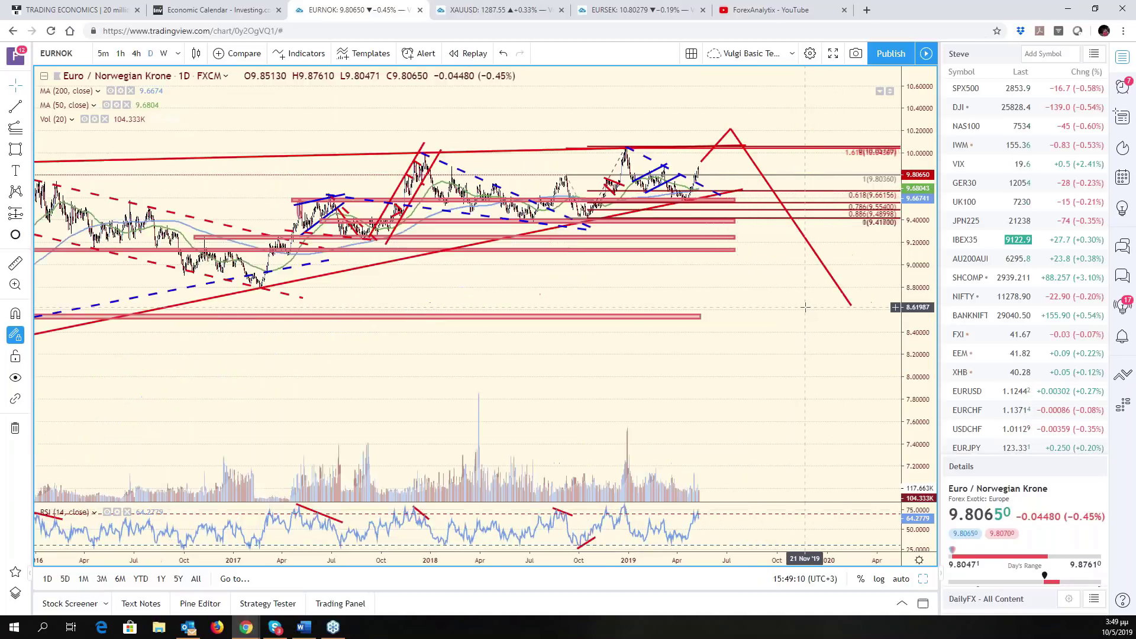
scroll(805, 307, "up", 1)
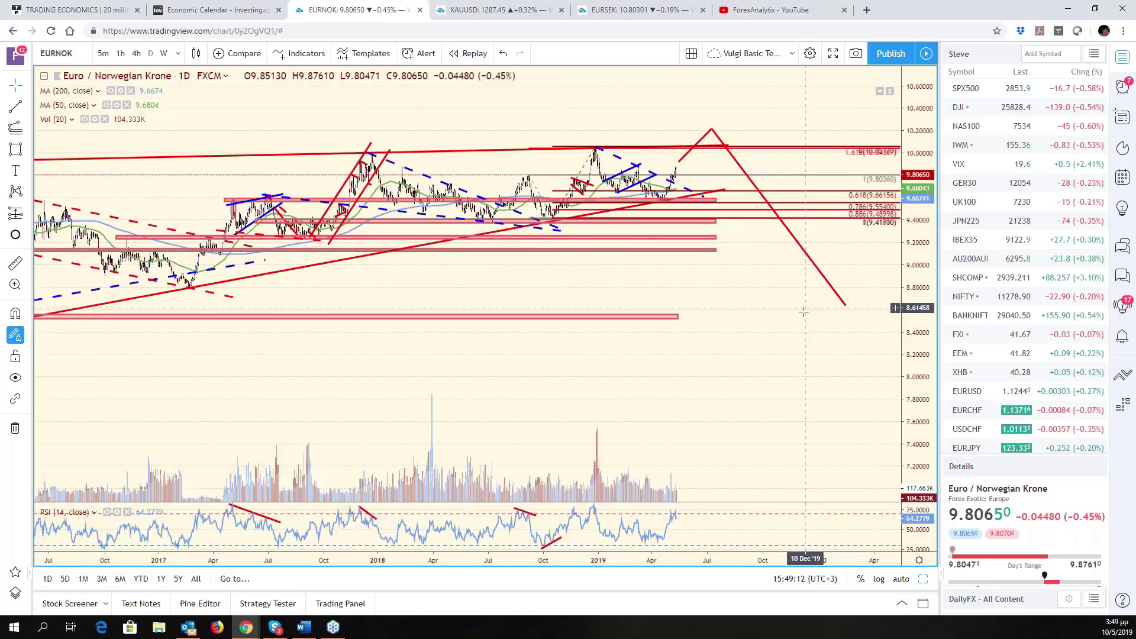
scroll(802, 311, "up", 2)
scroll(782, 318, "down", 2)
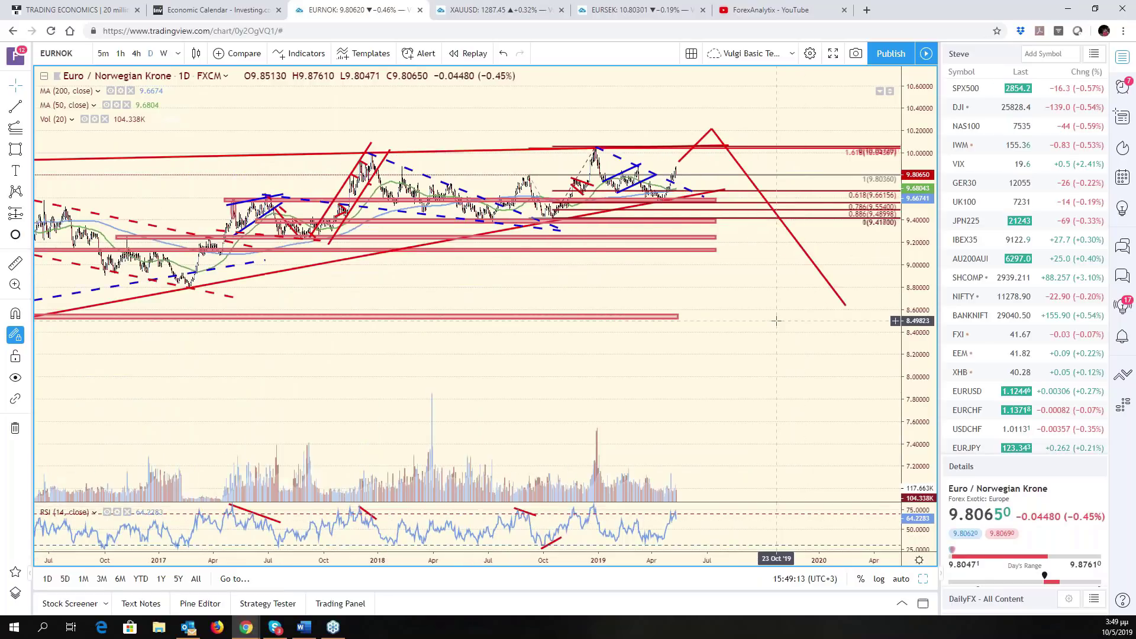
scroll(777, 320, "down", 2)
scroll(776, 320, "down", 2)
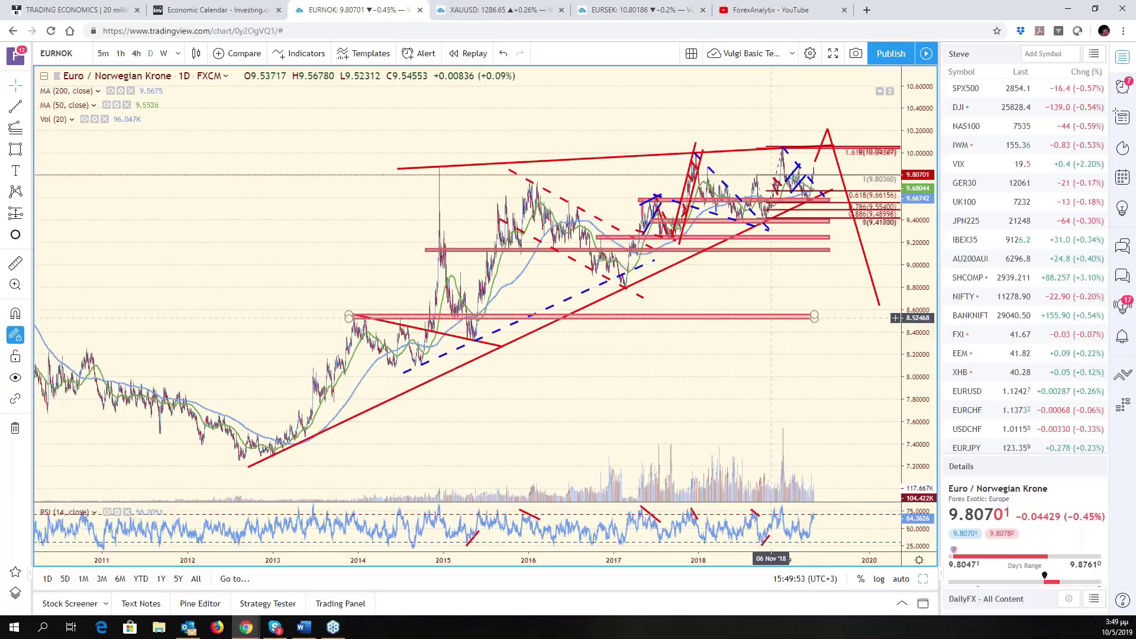
scroll(805, 207, "up", 5)
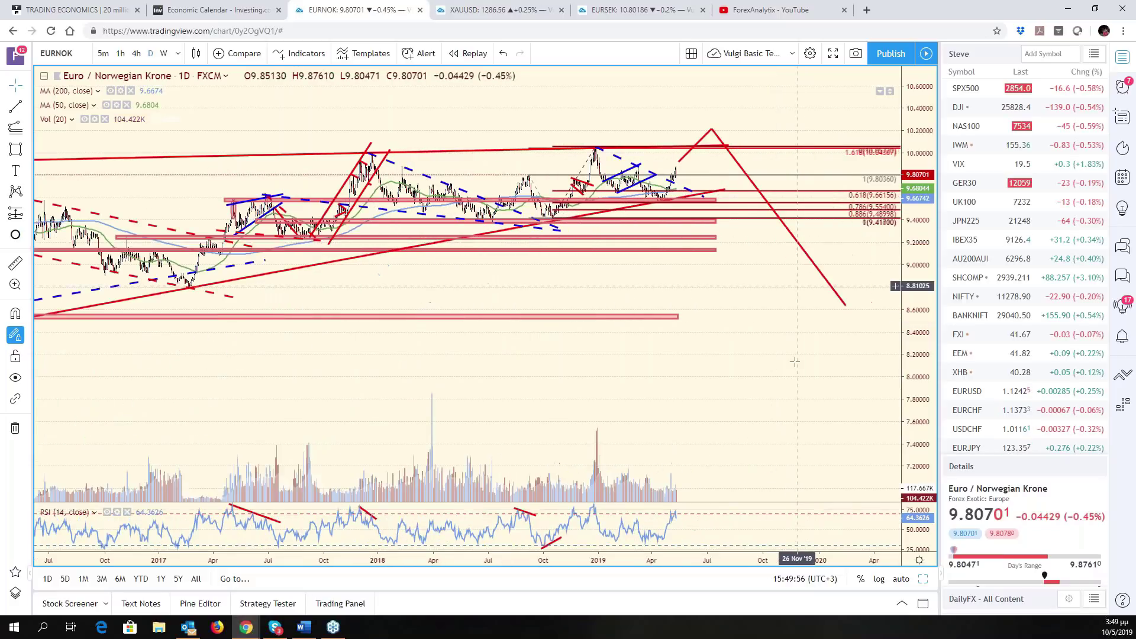
left_click(900, 578)
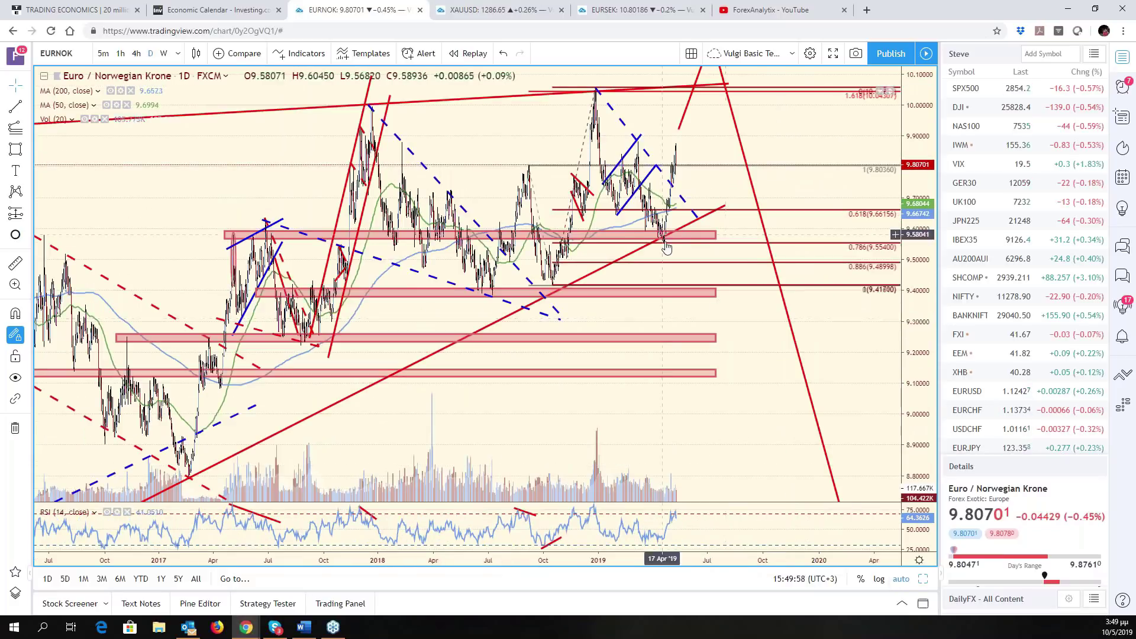
scroll(666, 247, "down", 1)
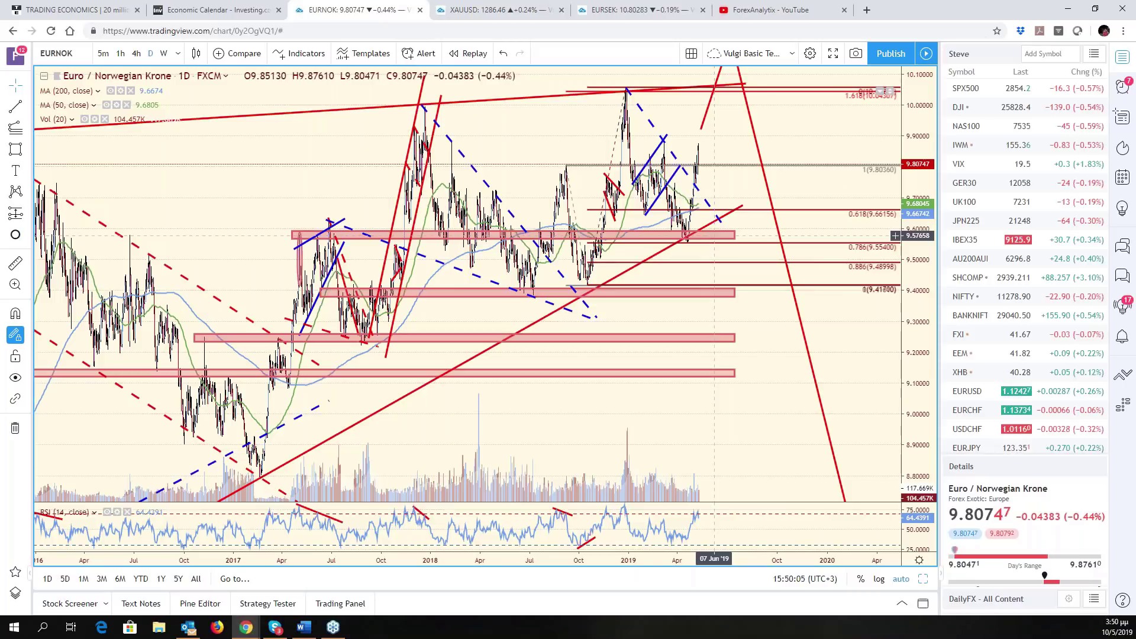
scroll(714, 236, "up", 2)
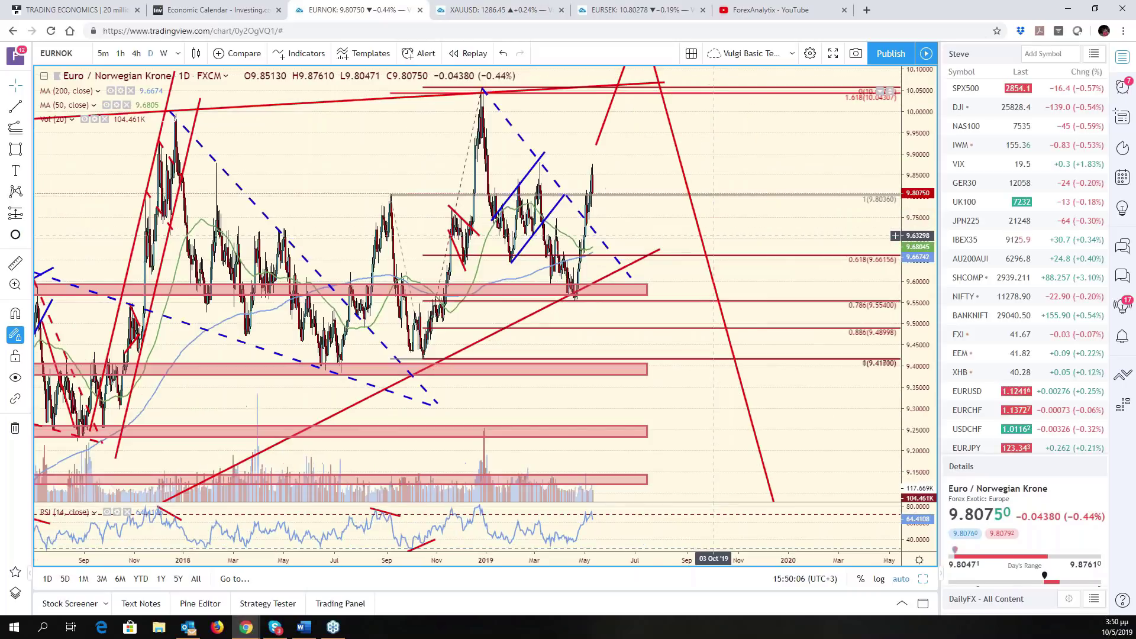
scroll(715, 236, "down", 3)
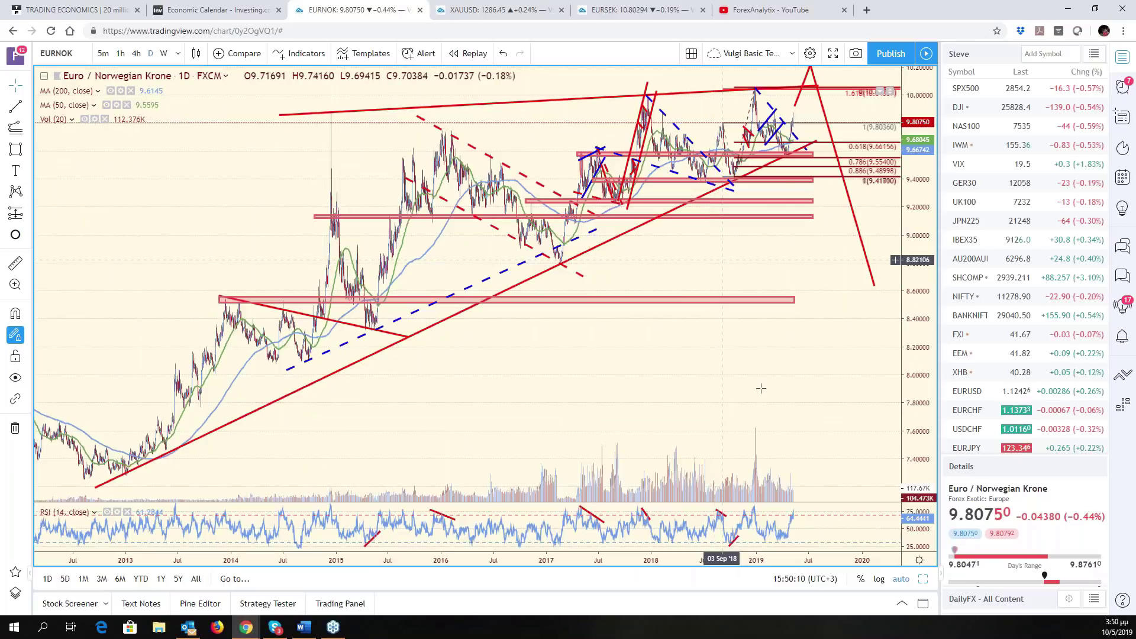
- Return to the six-chart grid and pan EURNOK back to February–May
left_click(922, 579)
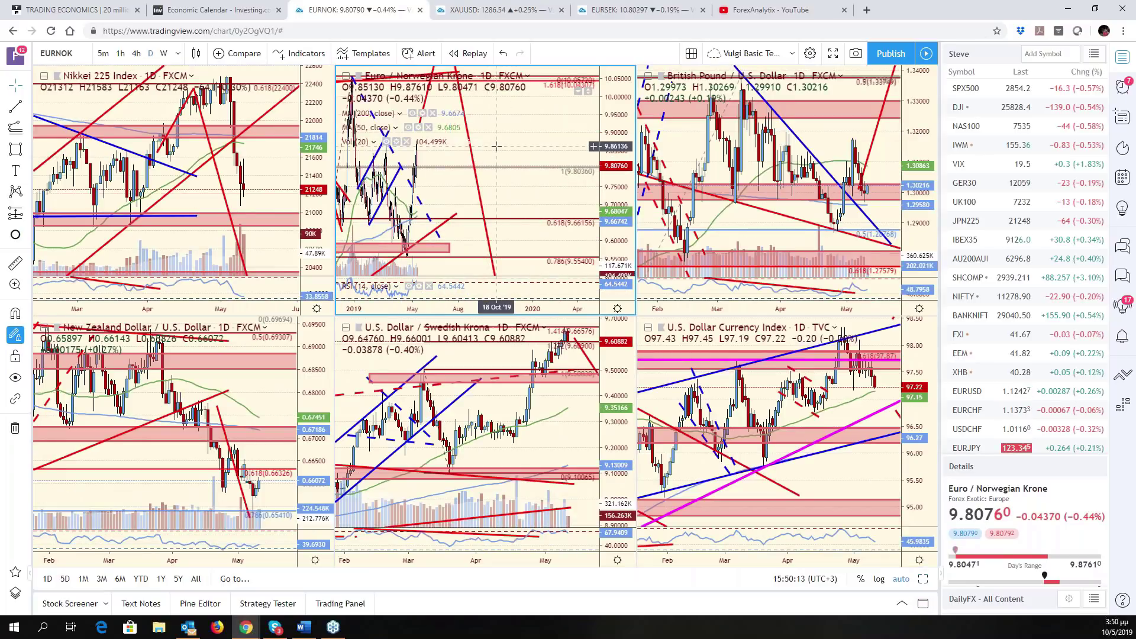
scroll(496, 145, "up", 5)
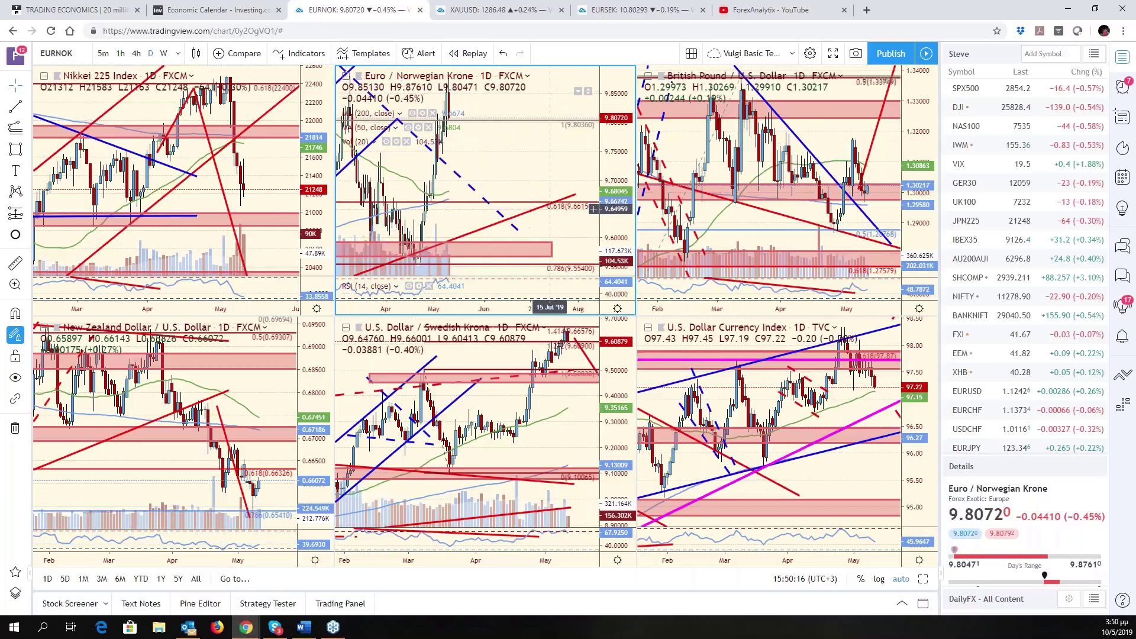
scroll(550, 208, "up", 3)
left_click_drag(521, 198, 581, 193)
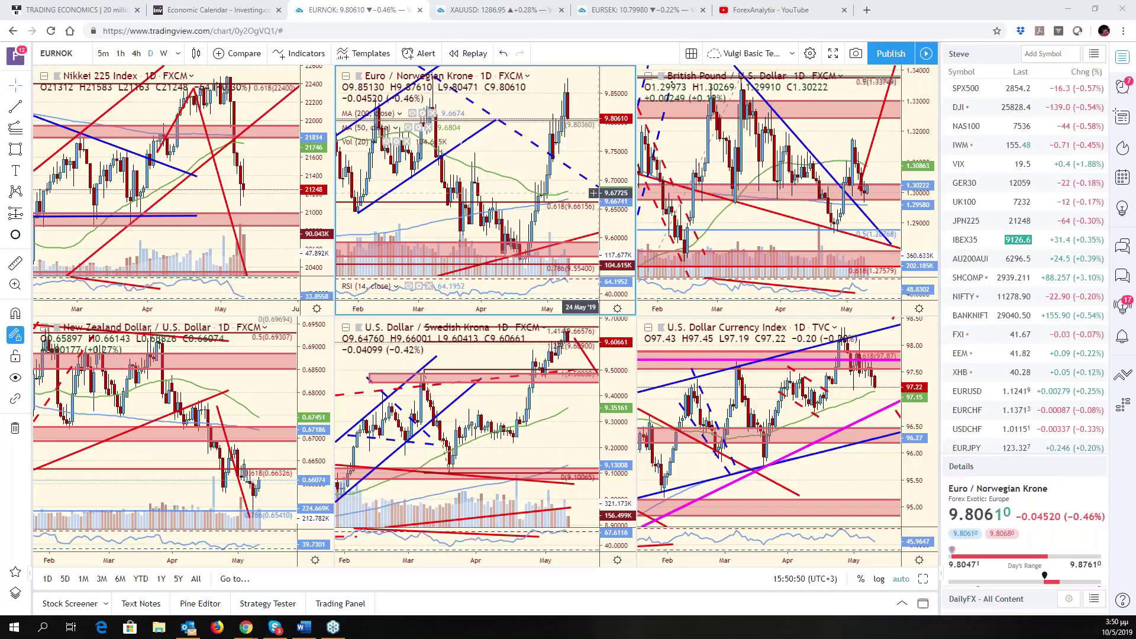
- Load XPDUSD palladium into the bottom-middle pane in place of USDSEK
left_click(581, 436)
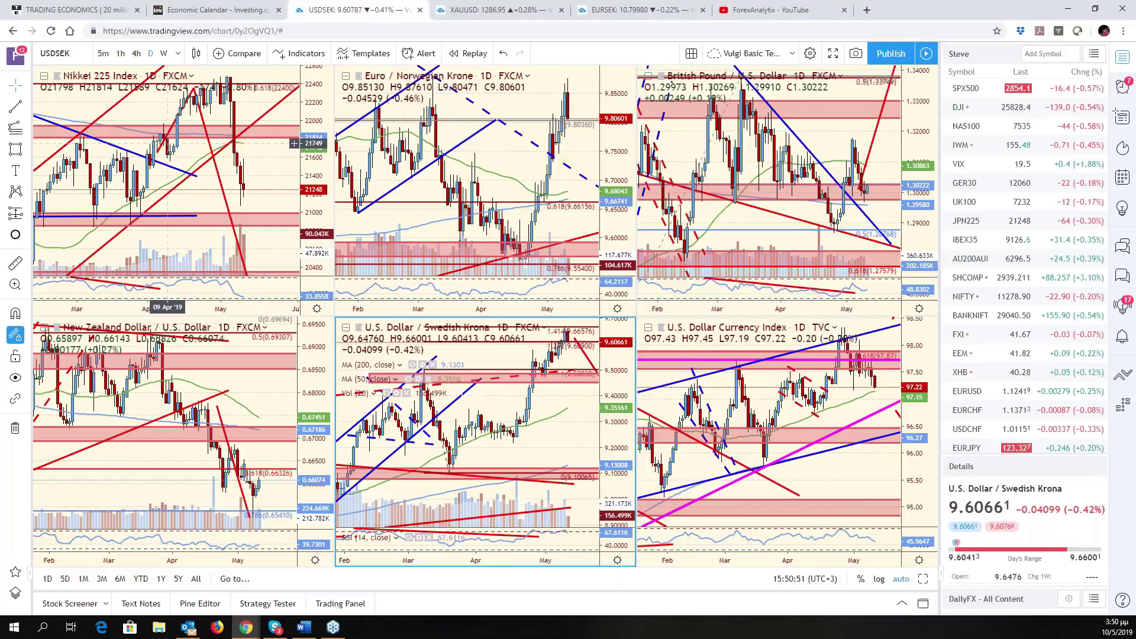
left_click(76, 54)
type("XPDUSD")
key("Return")
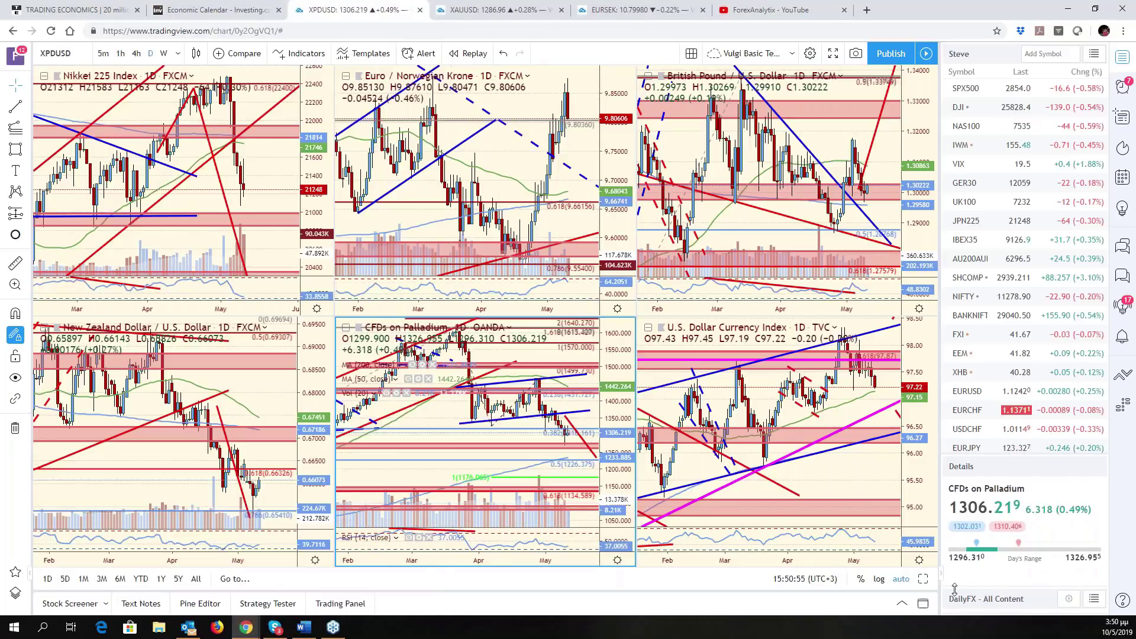
- Maximize the XPDUSD chart and zoom out to about a year of daily candles
left_click(924, 579)
scroll(779, 264, "up", 2)
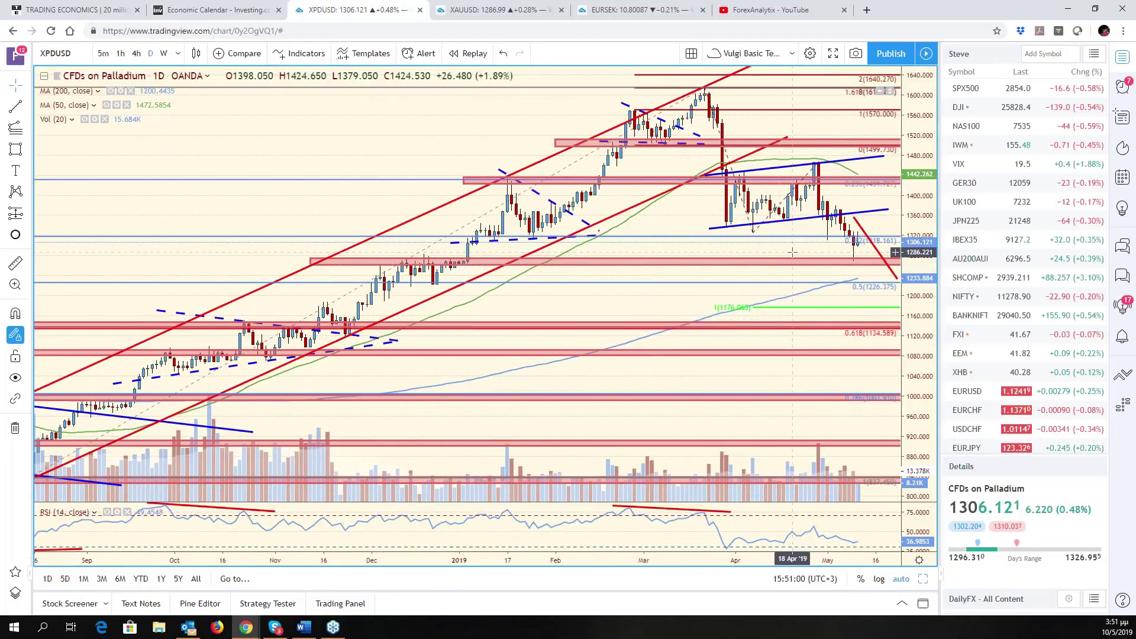
scroll(793, 252, "down", 3)
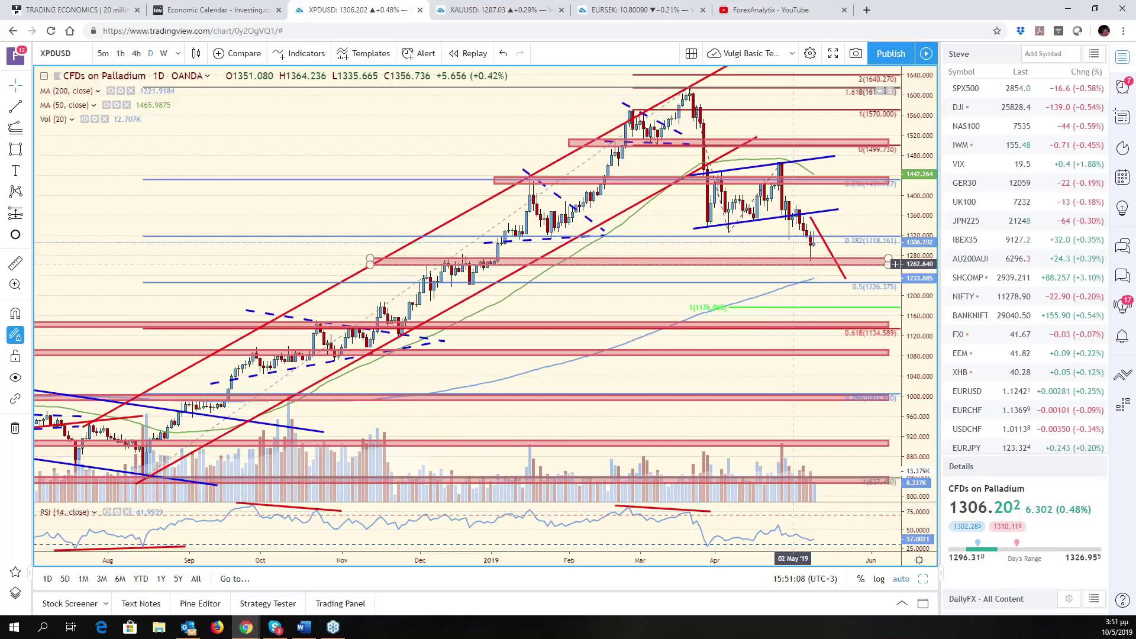
scroll(795, 262, "down", 1)
scroll(795, 264, "up", 2)
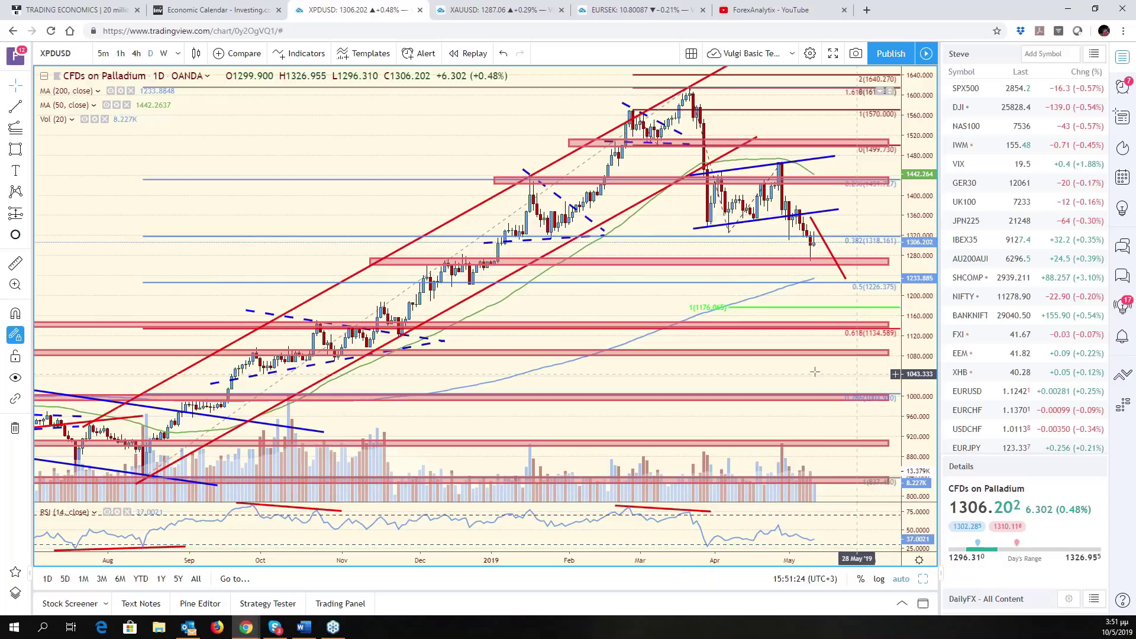
scroll(792, 376, "down", 1)
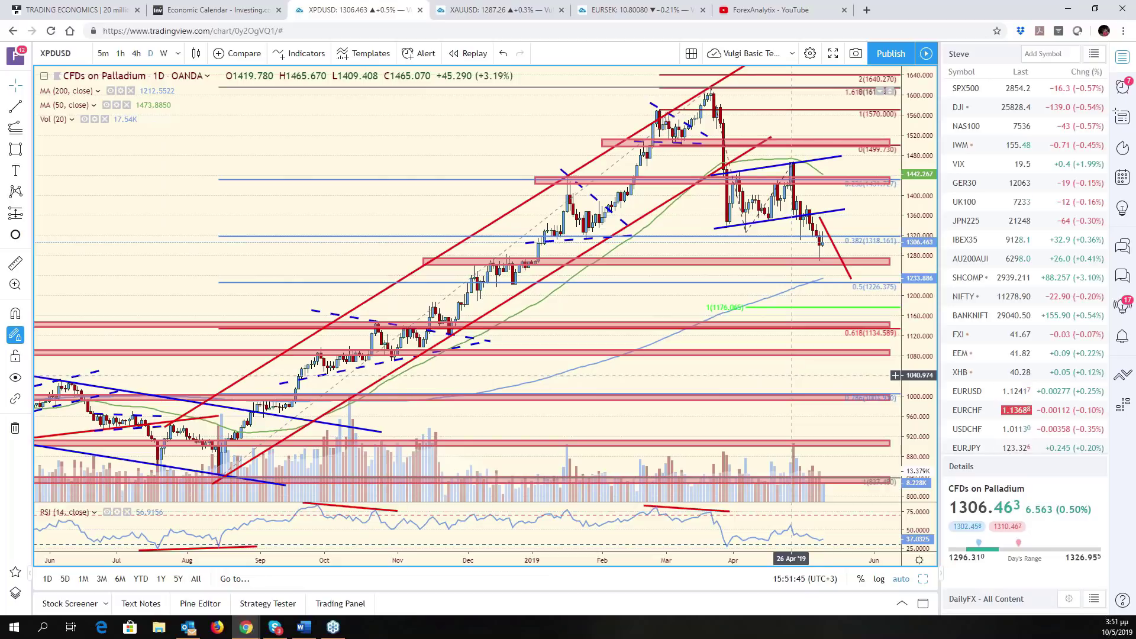
scroll(836, 253, "down", 1)
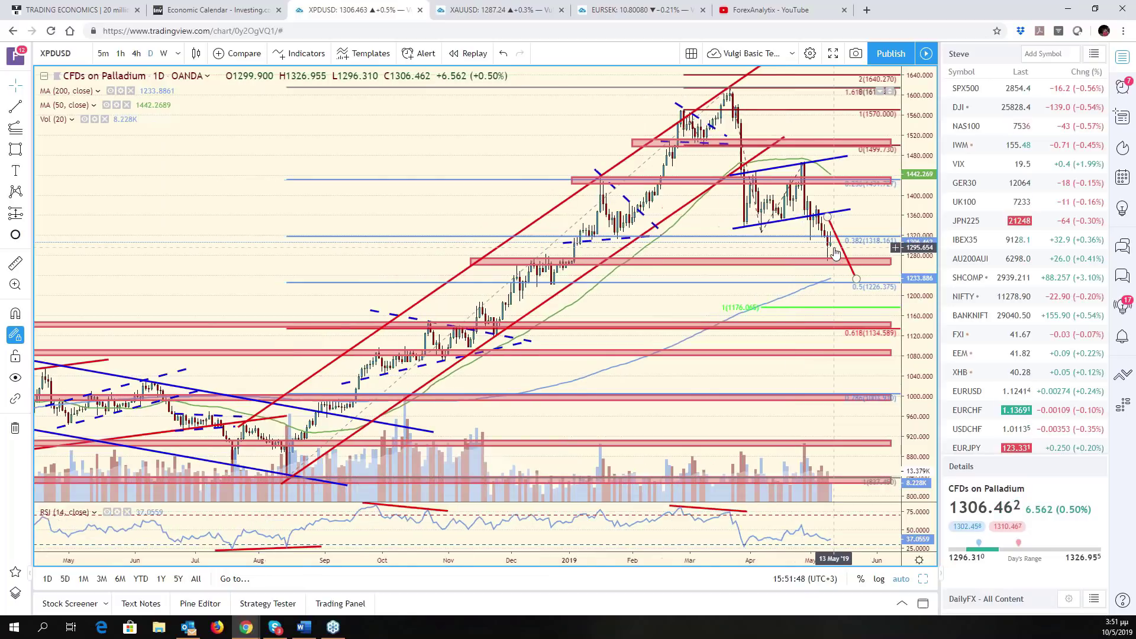
scroll(837, 294, "up", 1)
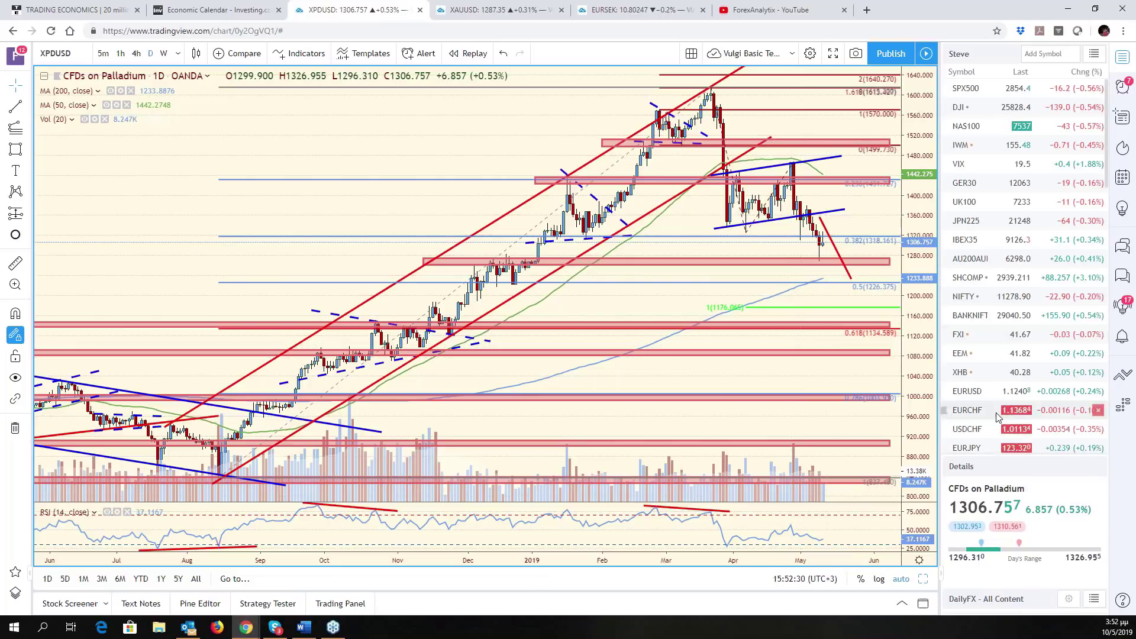
scroll(996, 412, "down", 10)
scroll(996, 413, "down", 6)
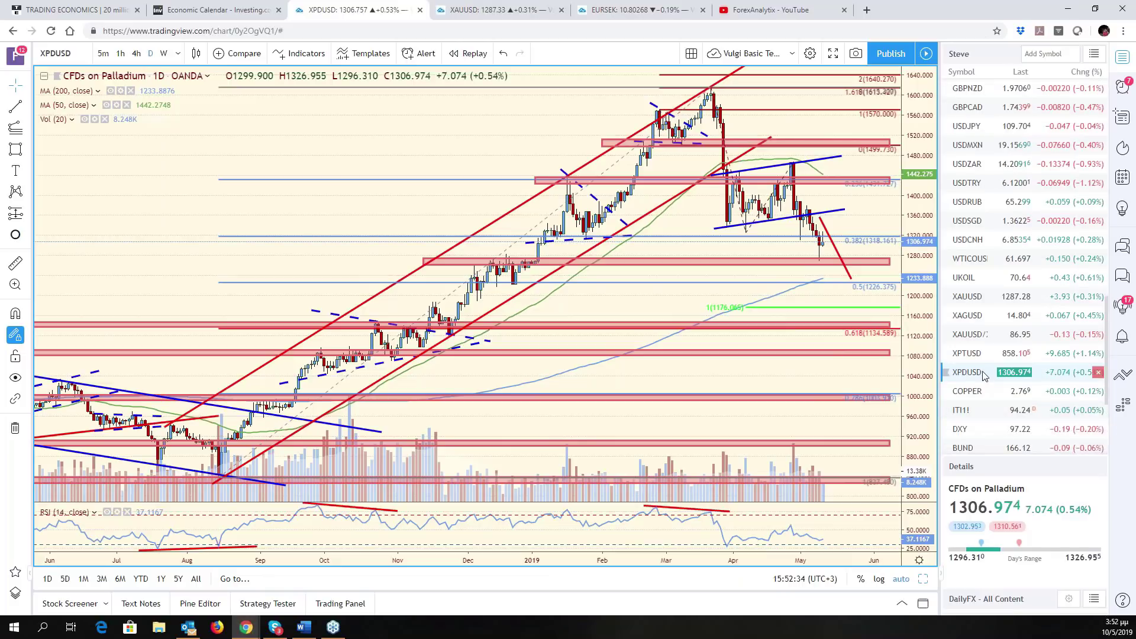
- Review the platinum (XPTUSD) daily chart, then switch to copper and zoom its chart
left_click(978, 354)
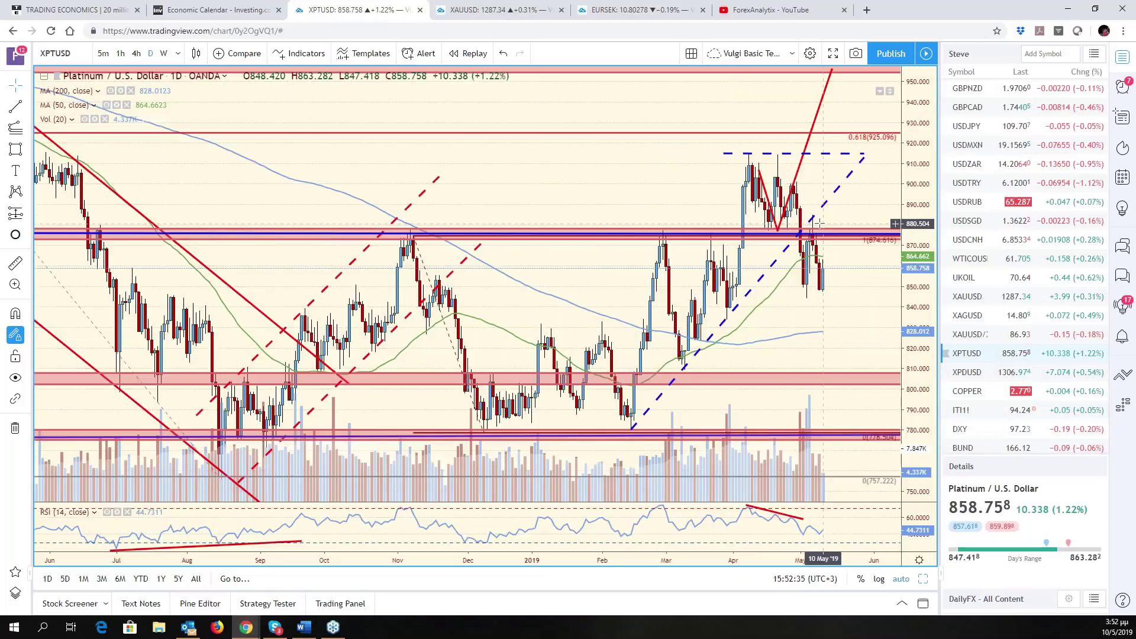
left_click(966, 390)
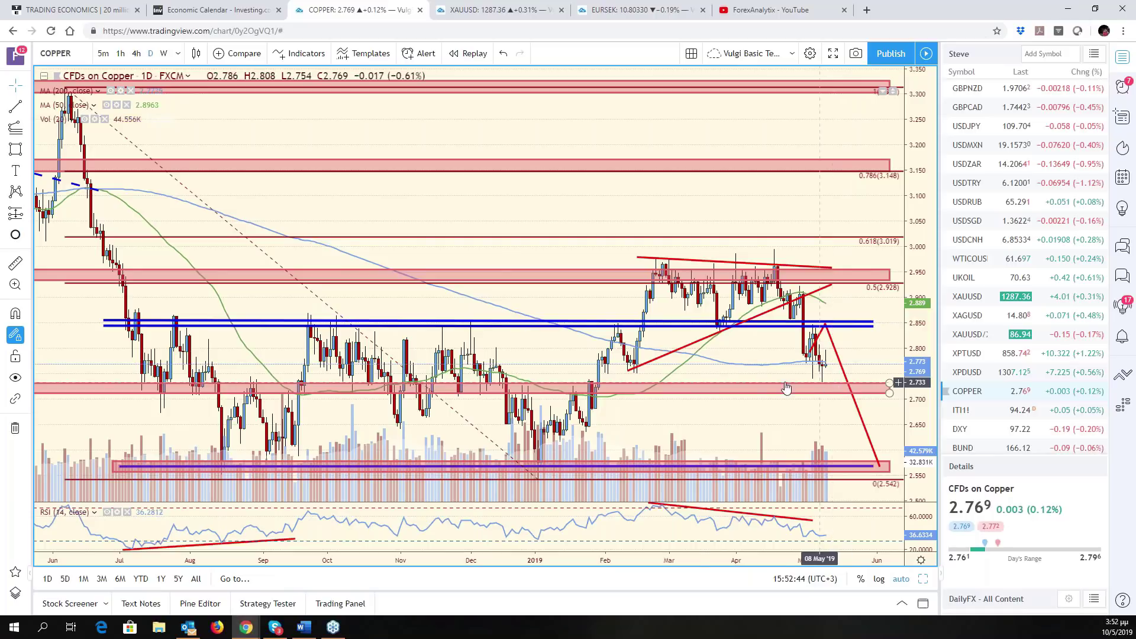
scroll(830, 426, "down", 3)
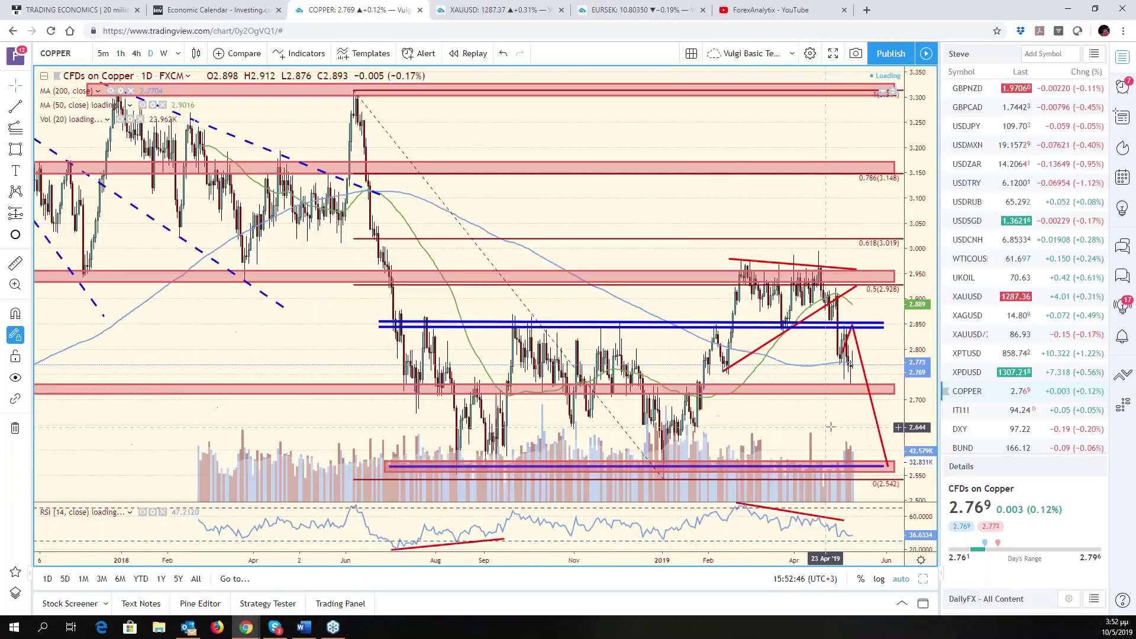
scroll(830, 426, "down", 5)
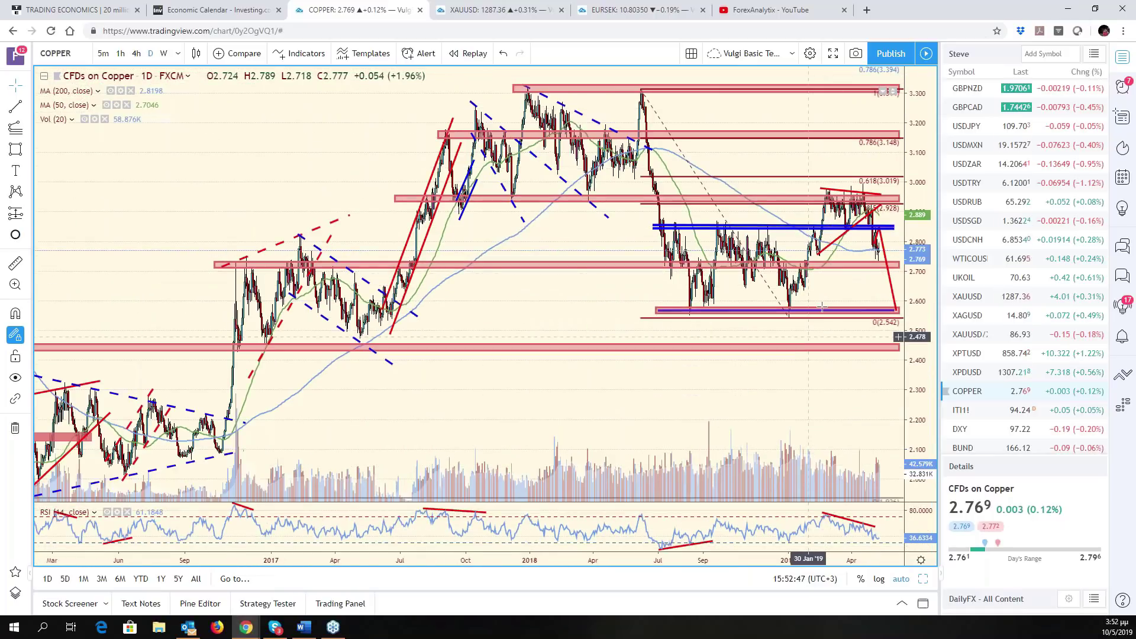
scroll(823, 367, "up", 5)
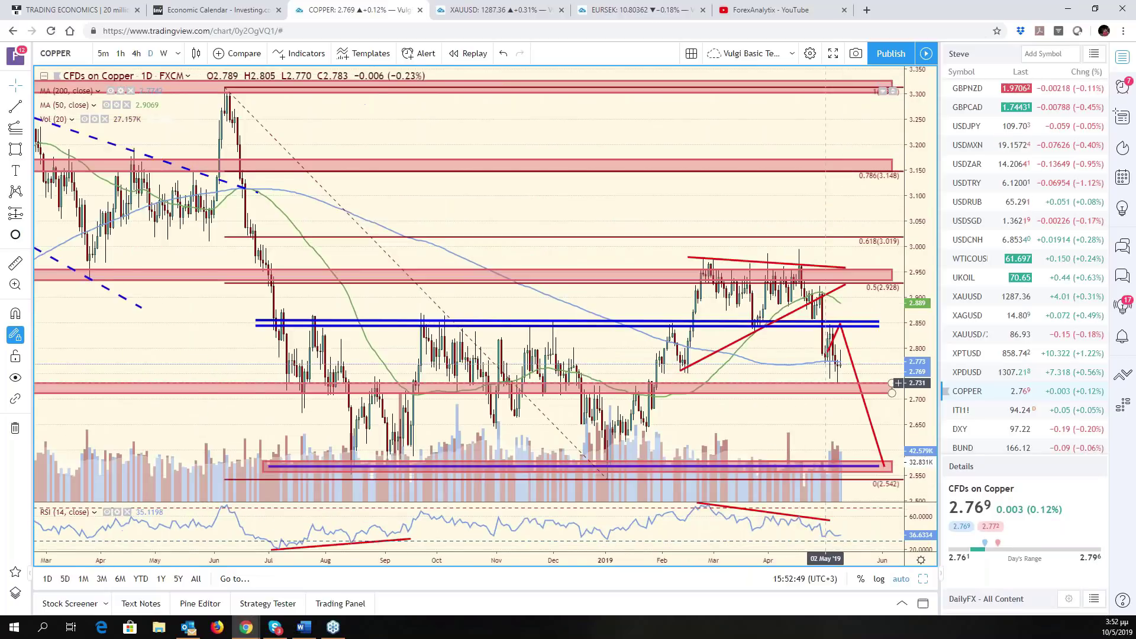
scroll(815, 367, "up", 2)
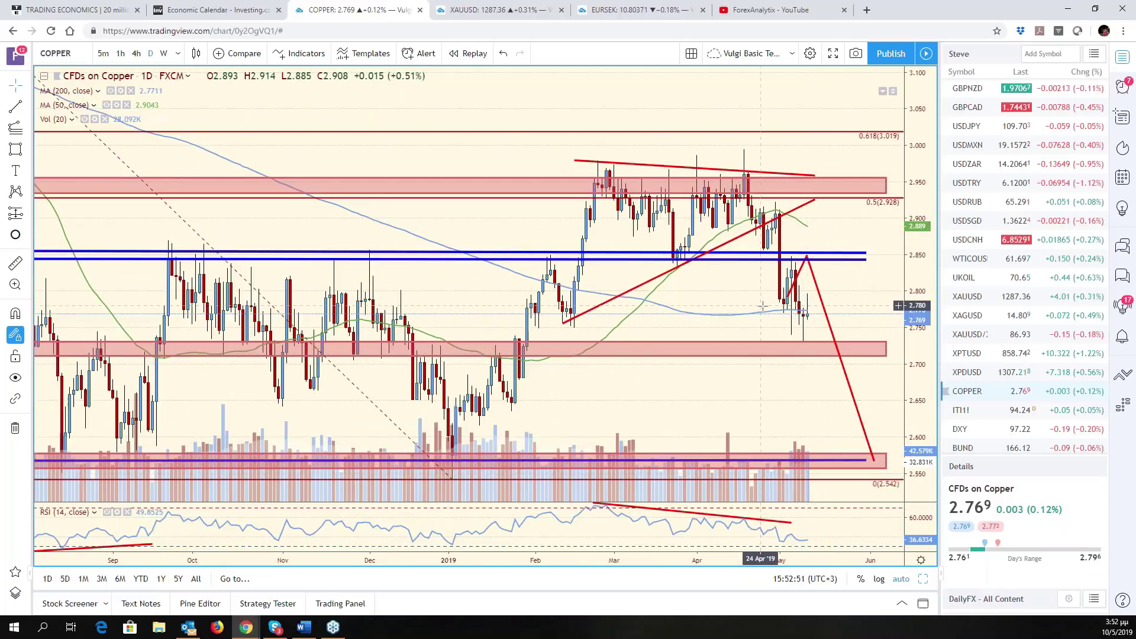
- Inspect copper's red projection line, then switch to the gold spot (XAUUSD) chart
left_click(808, 260)
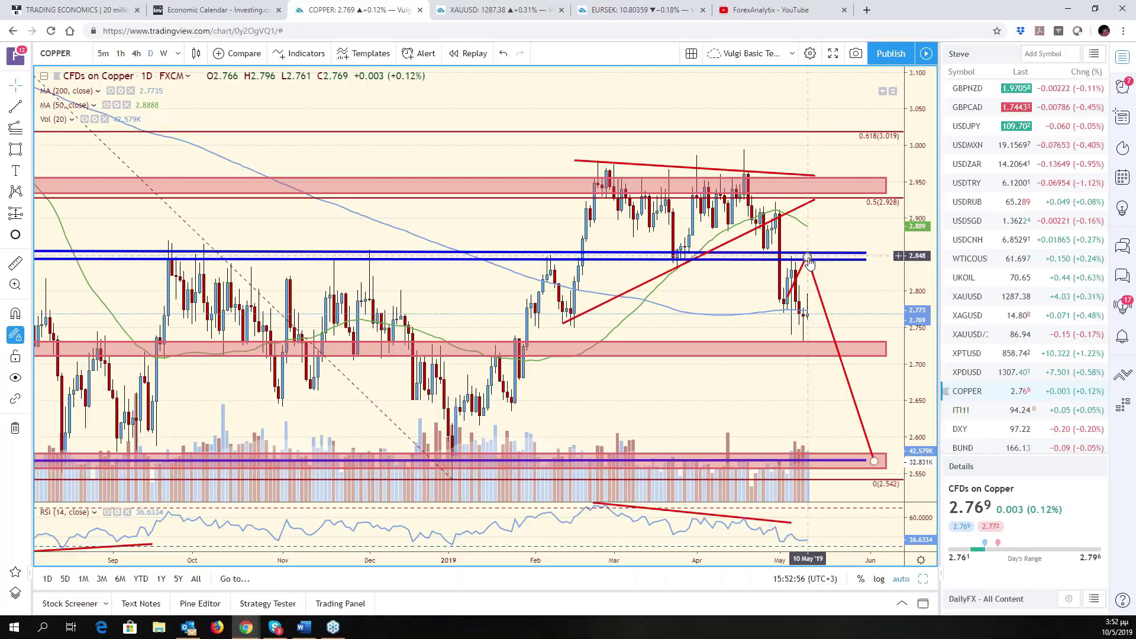
scroll(807, 261, "down", 2)
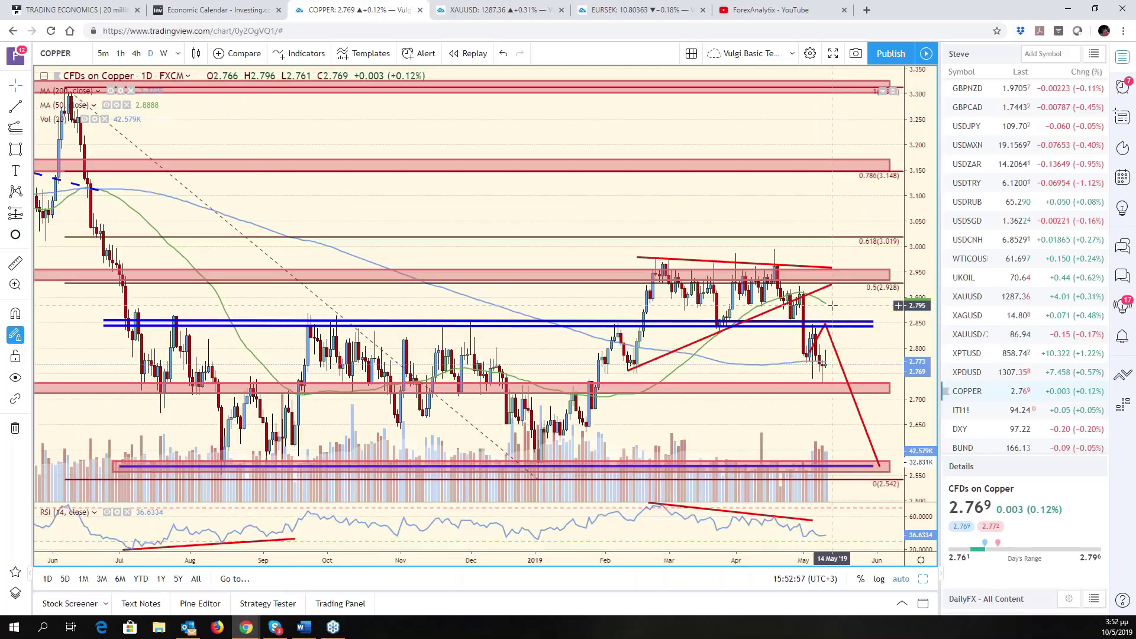
left_click(976, 302)
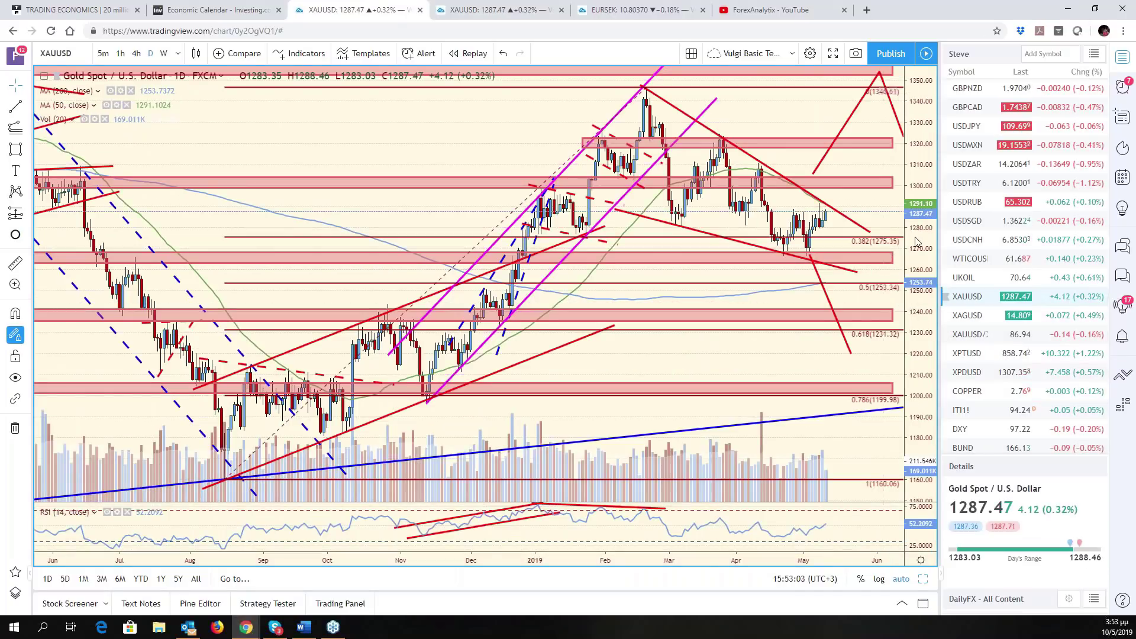
- Raise the gold projection's peak to about 1355 and extend the lower leg from 1258 to 1200
left_click_drag(917, 314, 917, 336)
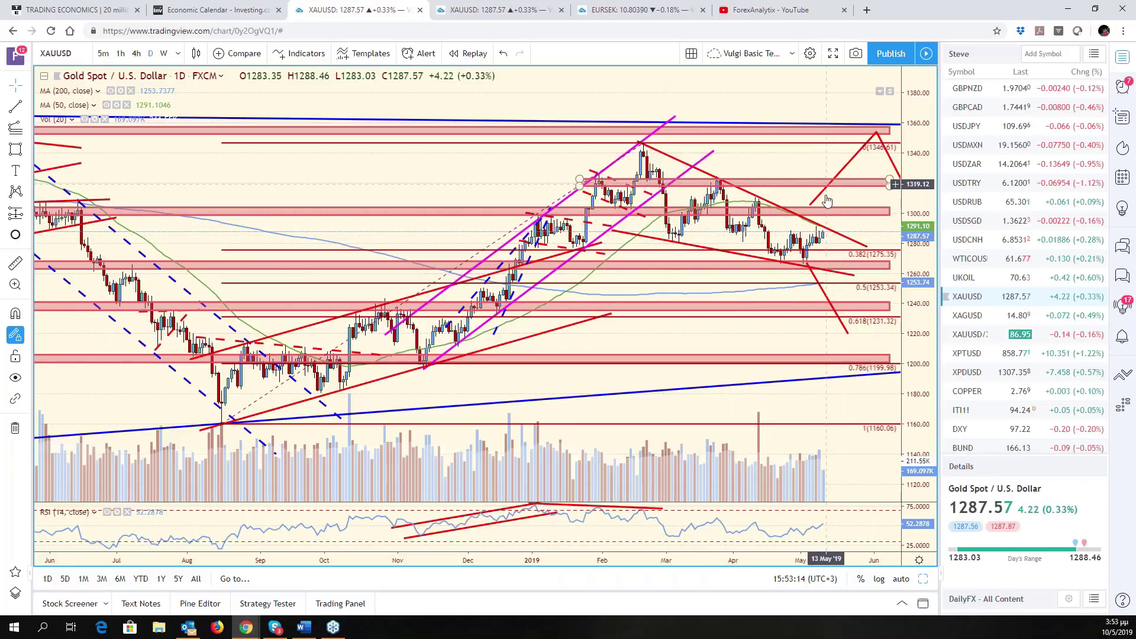
left_click_drag(813, 216, 738, 213)
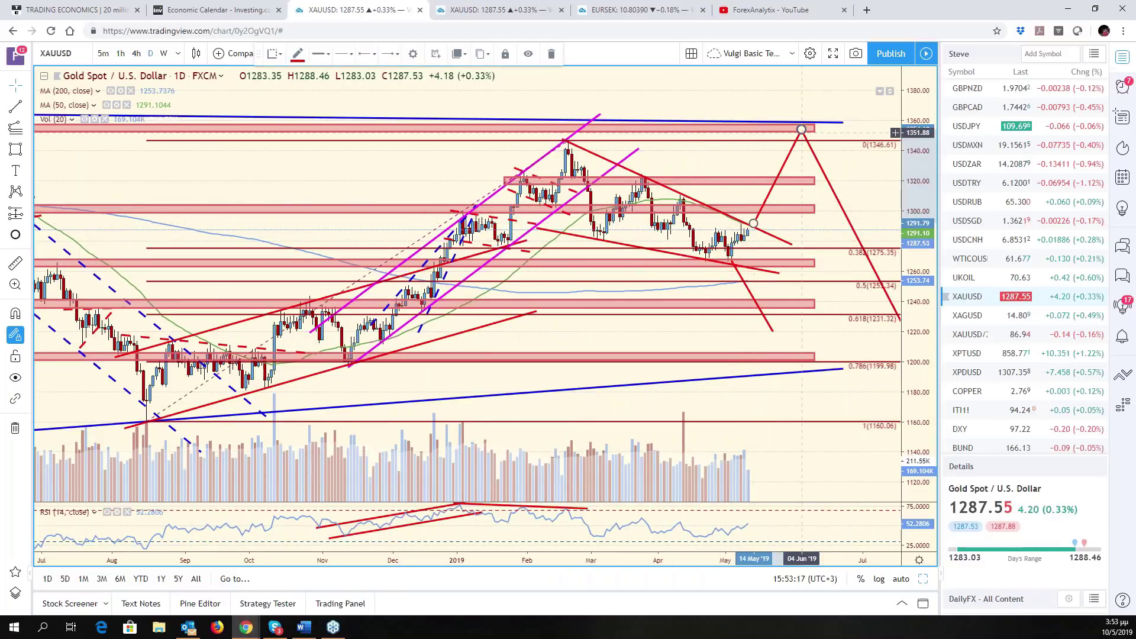
left_click_drag(801, 129, 821, 130)
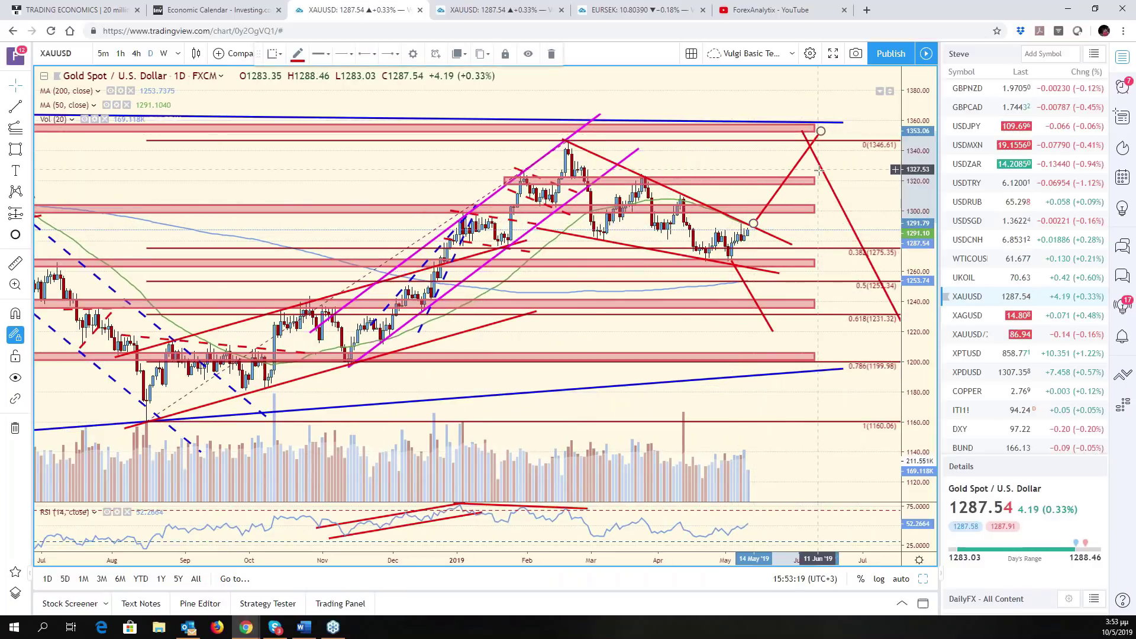
left_click_drag(825, 173, 844, 175)
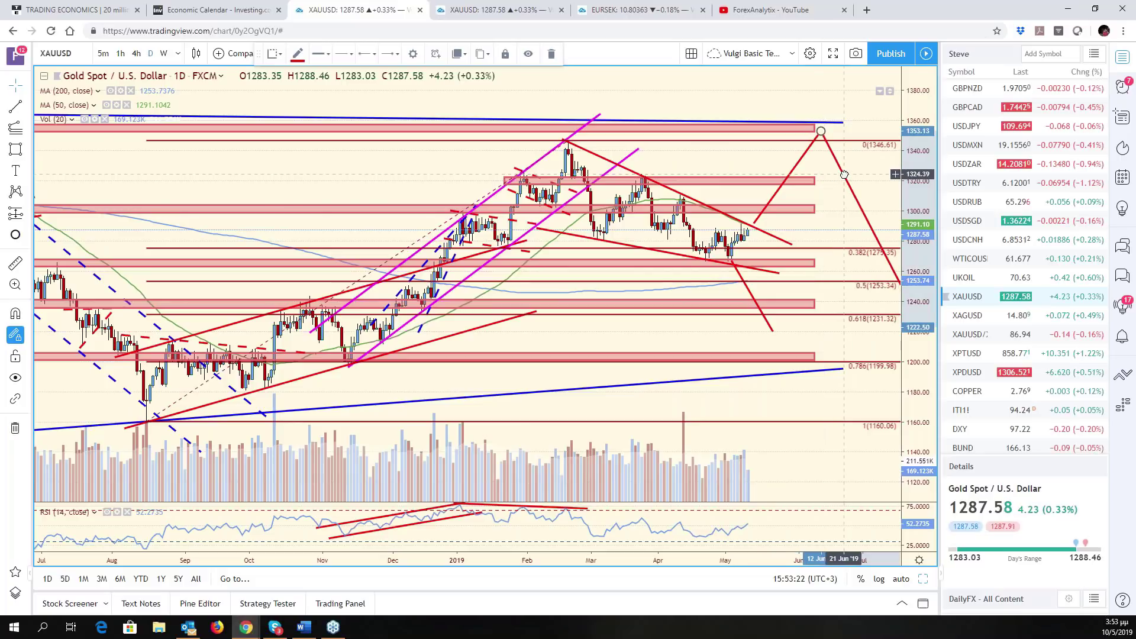
left_click(838, 200)
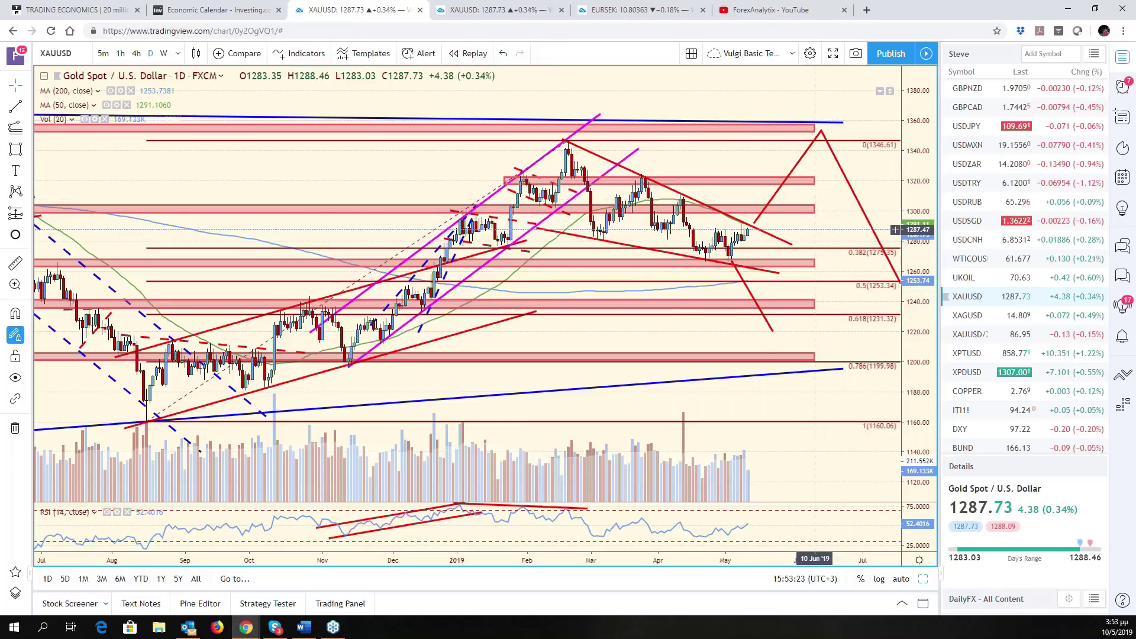
left_click_drag(755, 296, 807, 353)
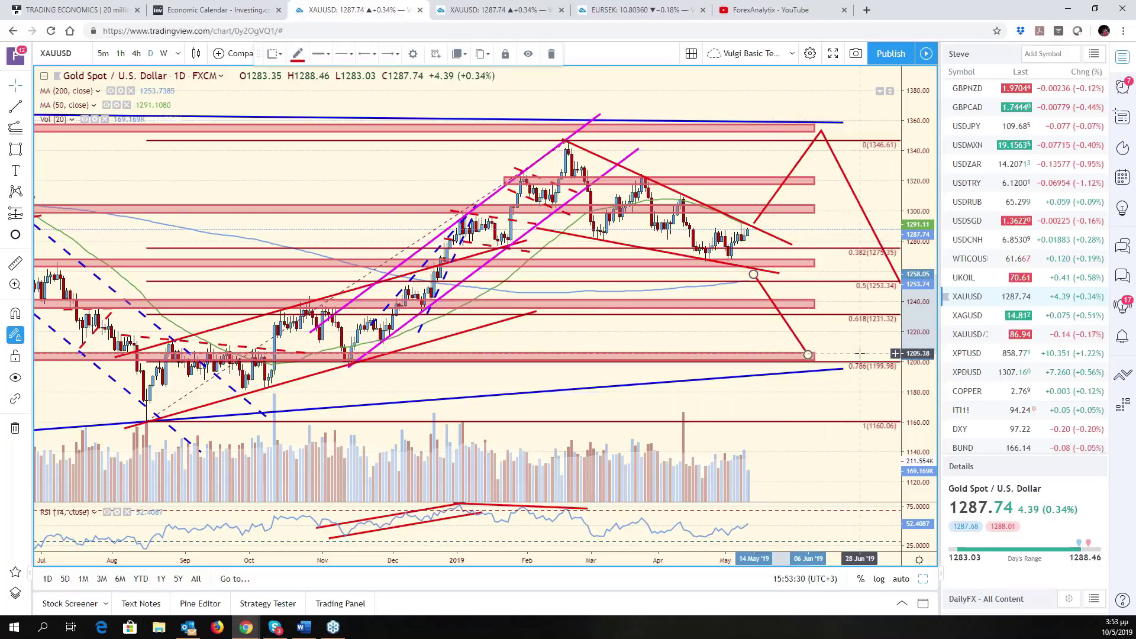
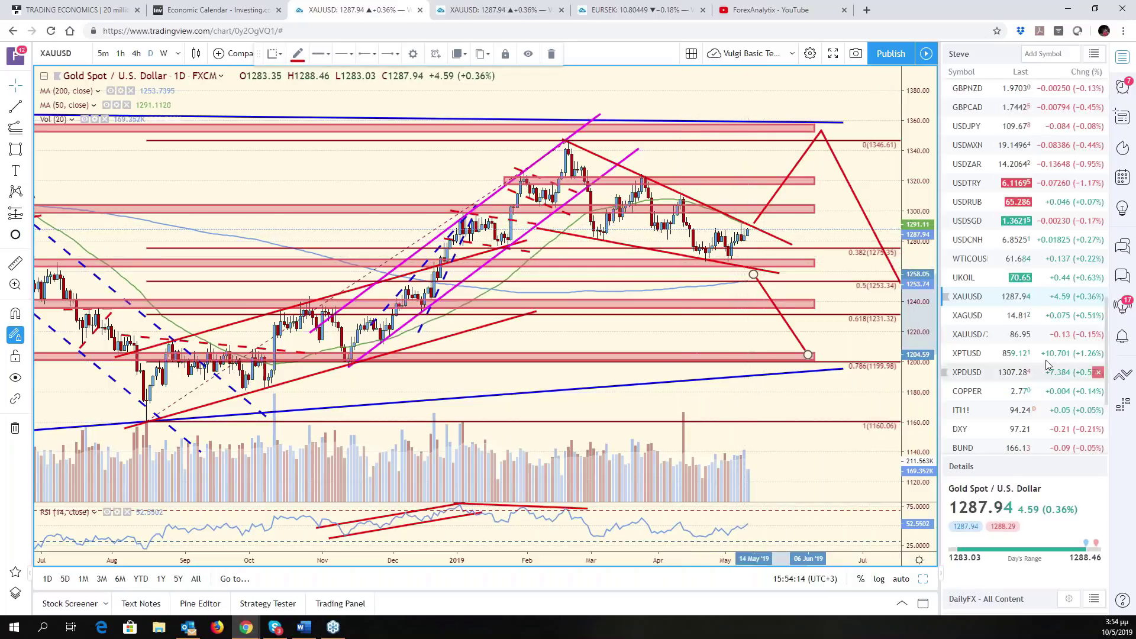
- Load the silver (XAGUSD) daily chart from the watchlist
left_click(1002, 318)
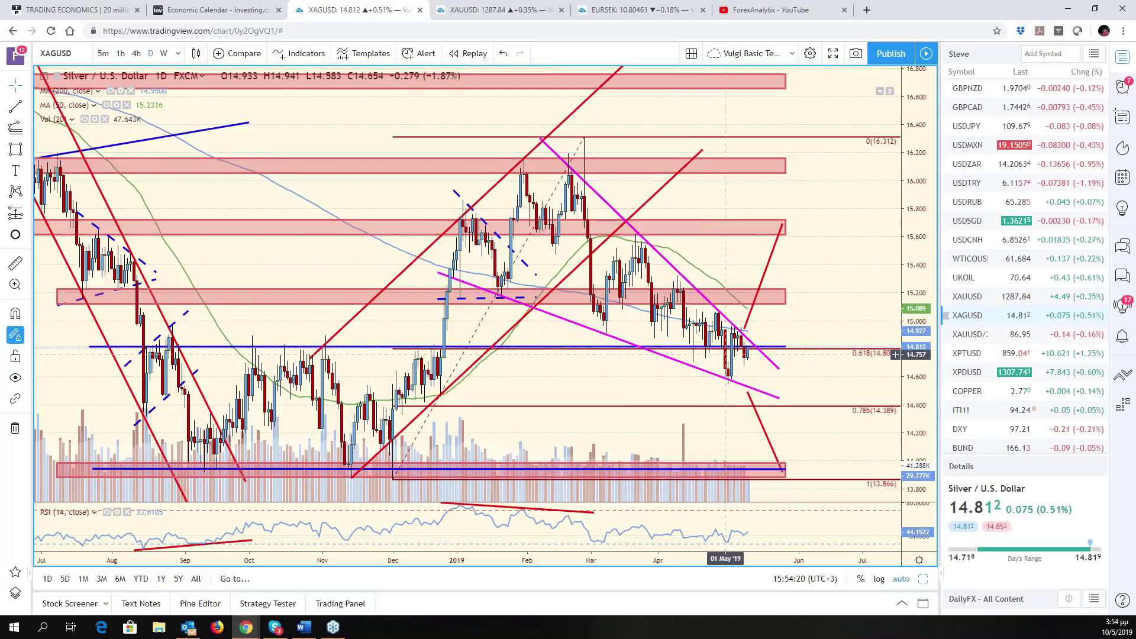
- Extend silver's rising red projection line further up and to the right
left_click(549, 346)
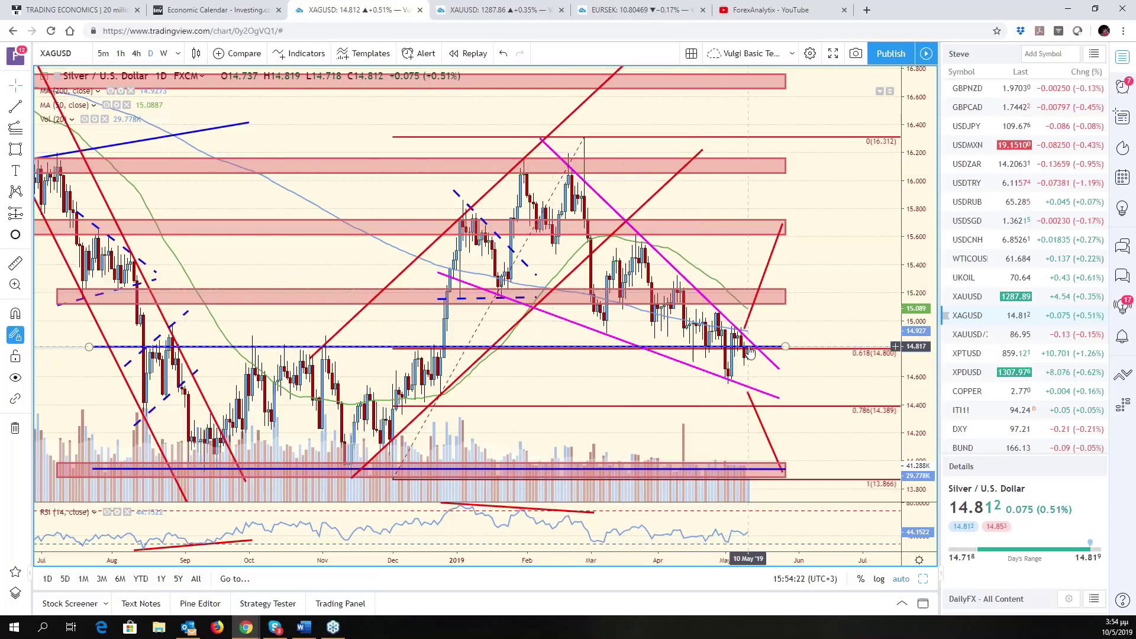
left_click(719, 377)
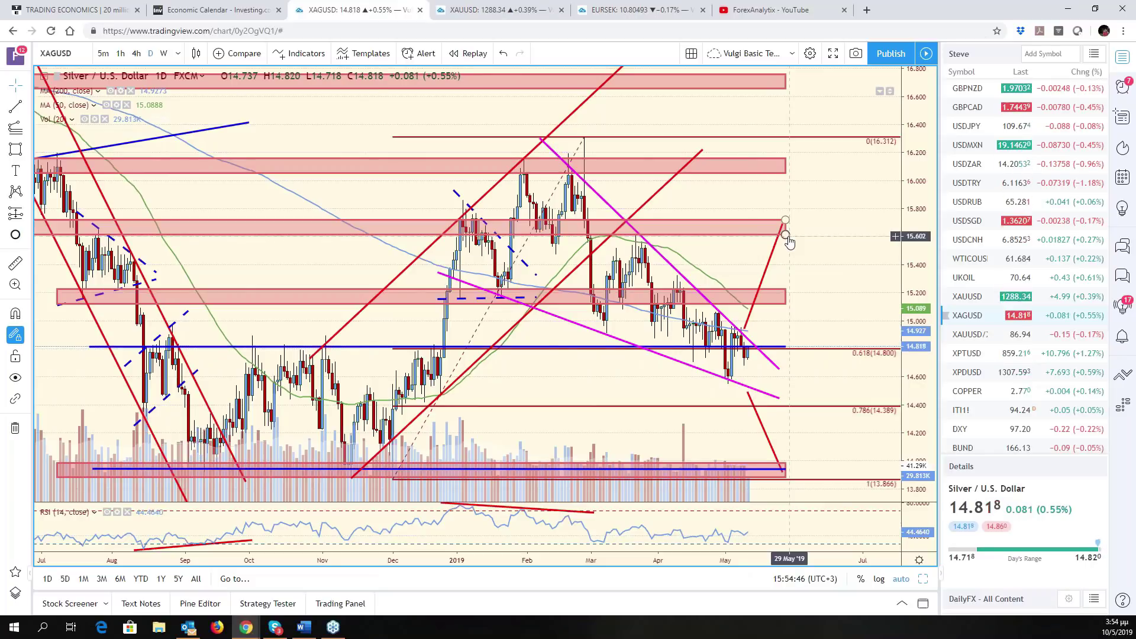
left_click_drag(782, 225, 907, 108)
right_click(852, 269)
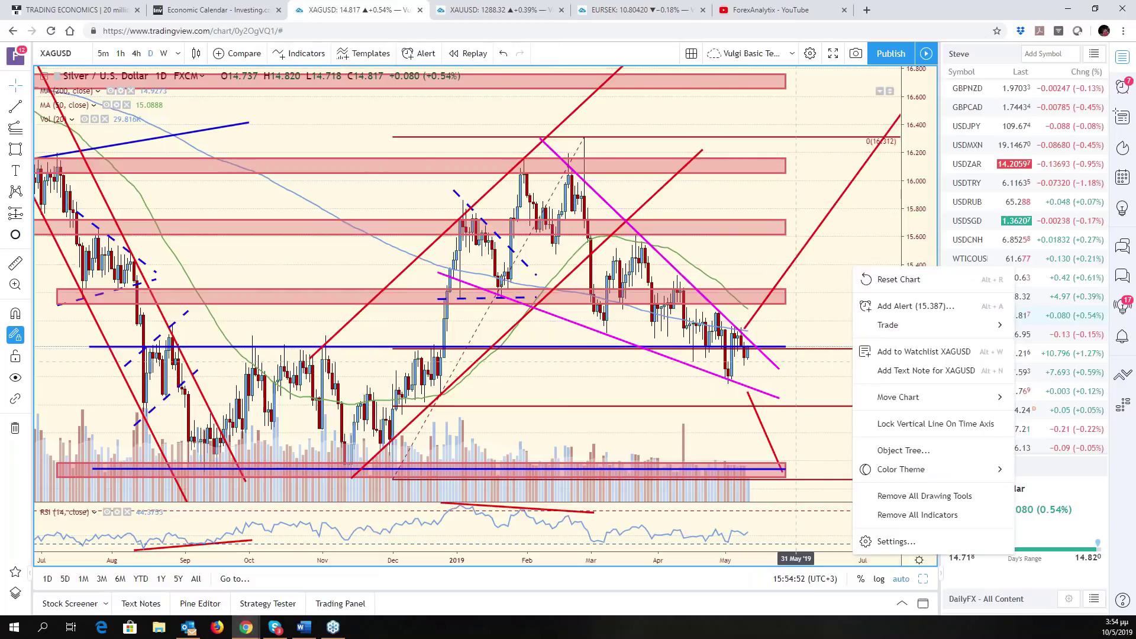
scroll(692, 410, "down", 8)
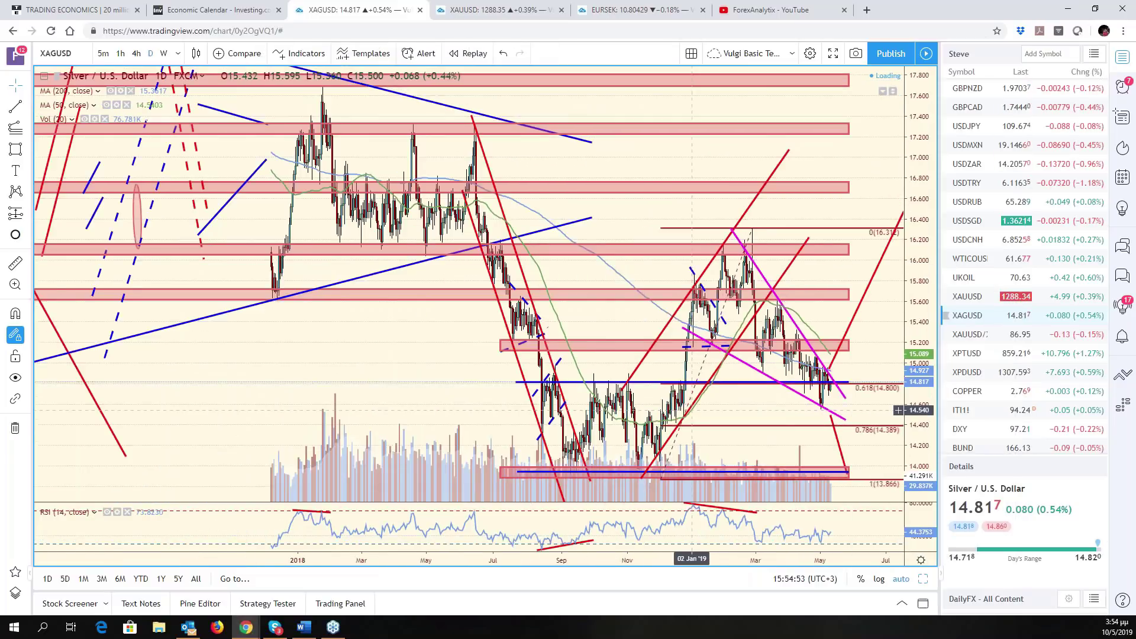
scroll(692, 409, "down", 3)
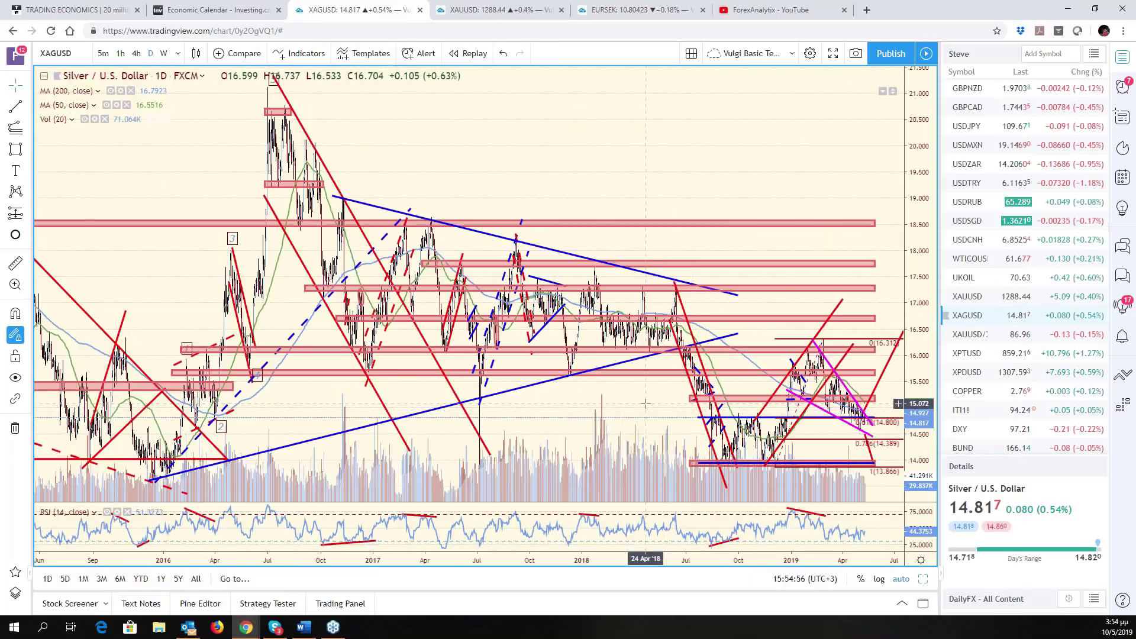
scroll(646, 404, "right", 2)
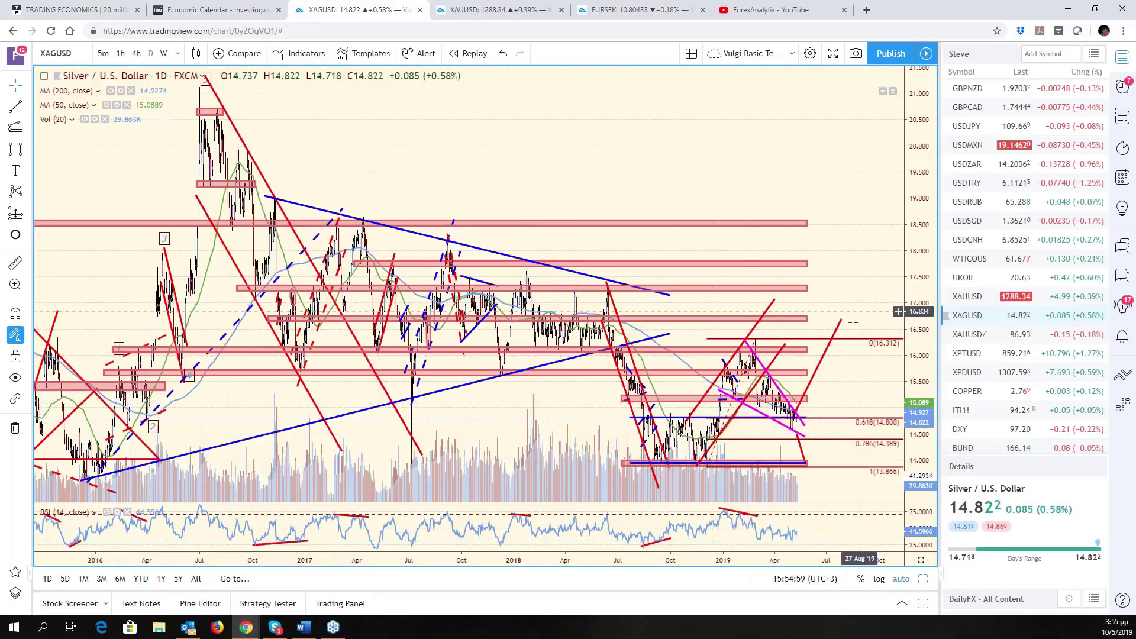
left_click_drag(840, 321, 850, 319)
left_click(856, 384)
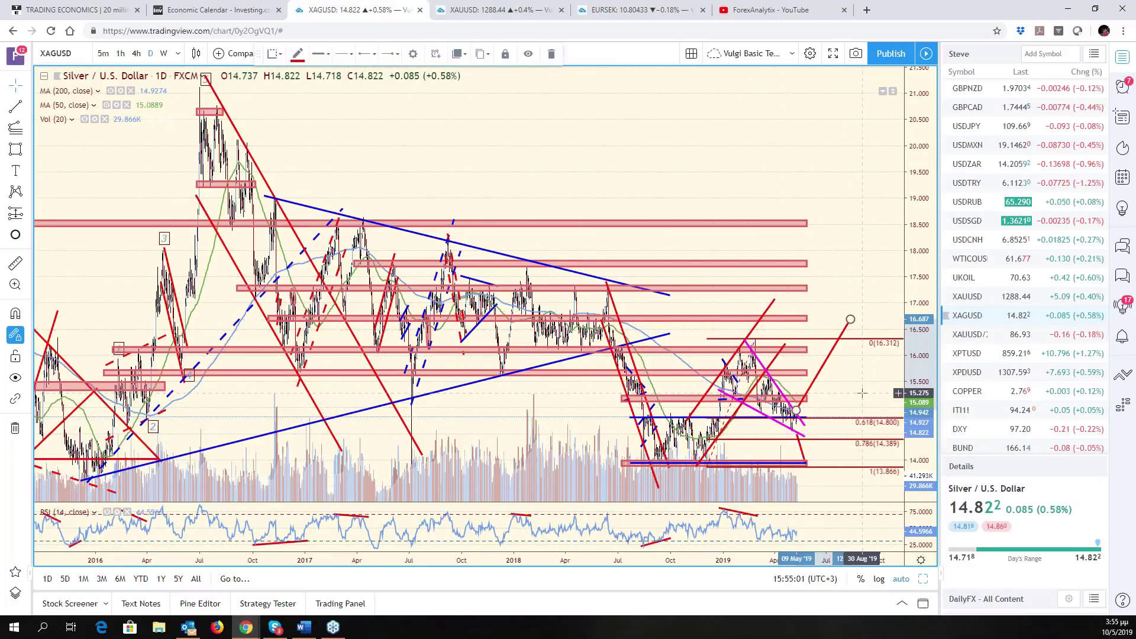
scroll(855, 390, "up", 5)
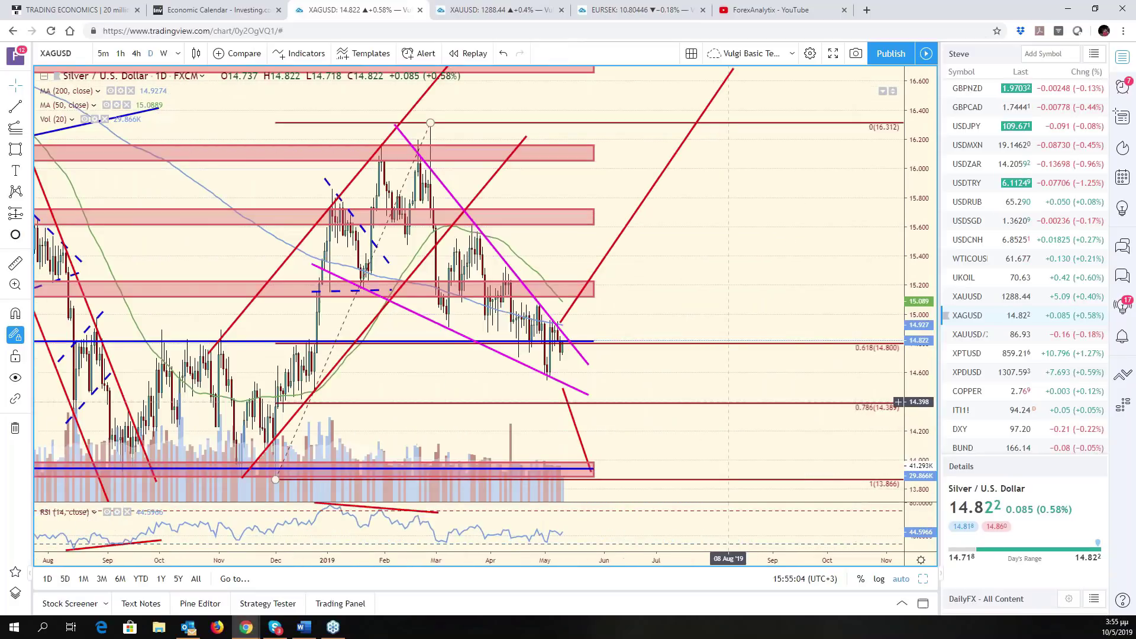
scroll(728, 379, "up", 3)
- Reset the view, return to the six-chart grid, and maximize the dollar index (DXY) chart
left_click(923, 580)
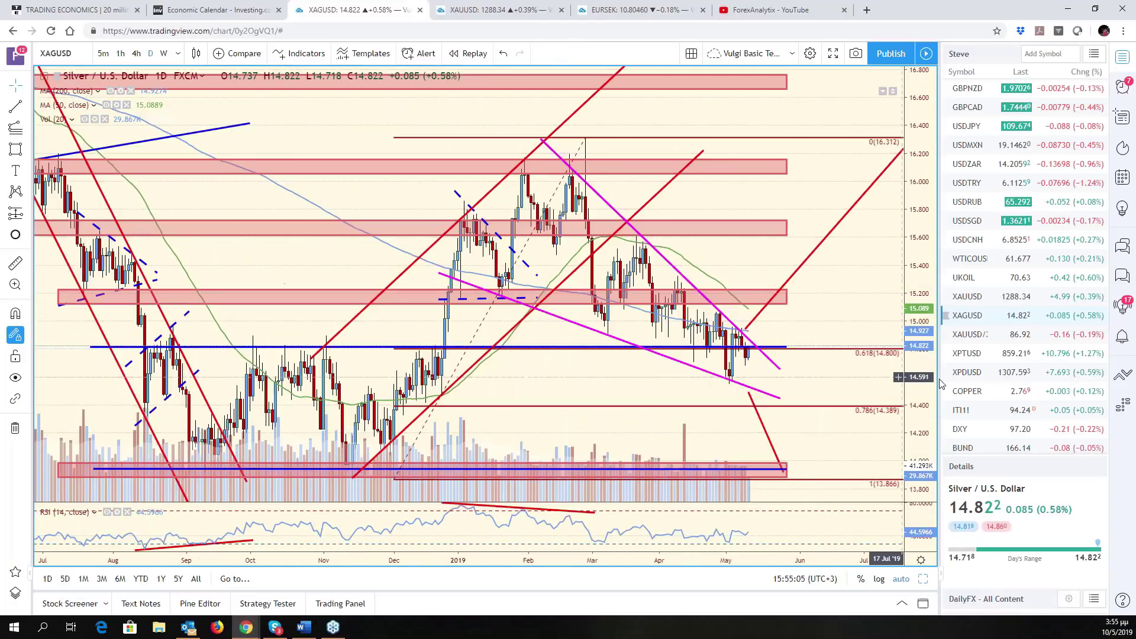
left_click(923, 577)
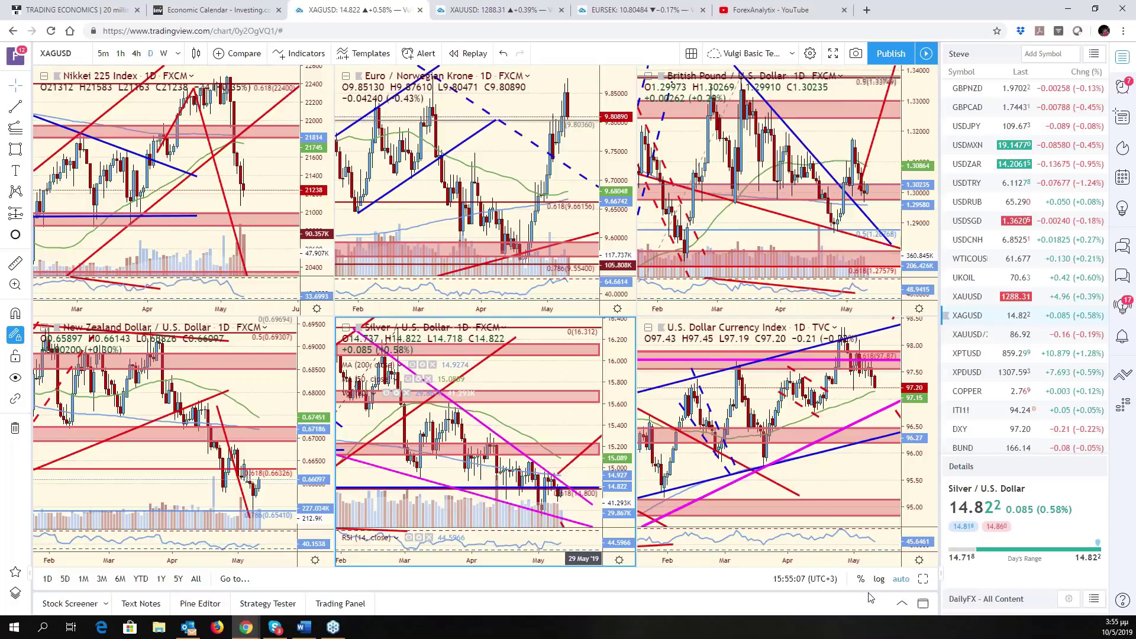
left_click(844, 404)
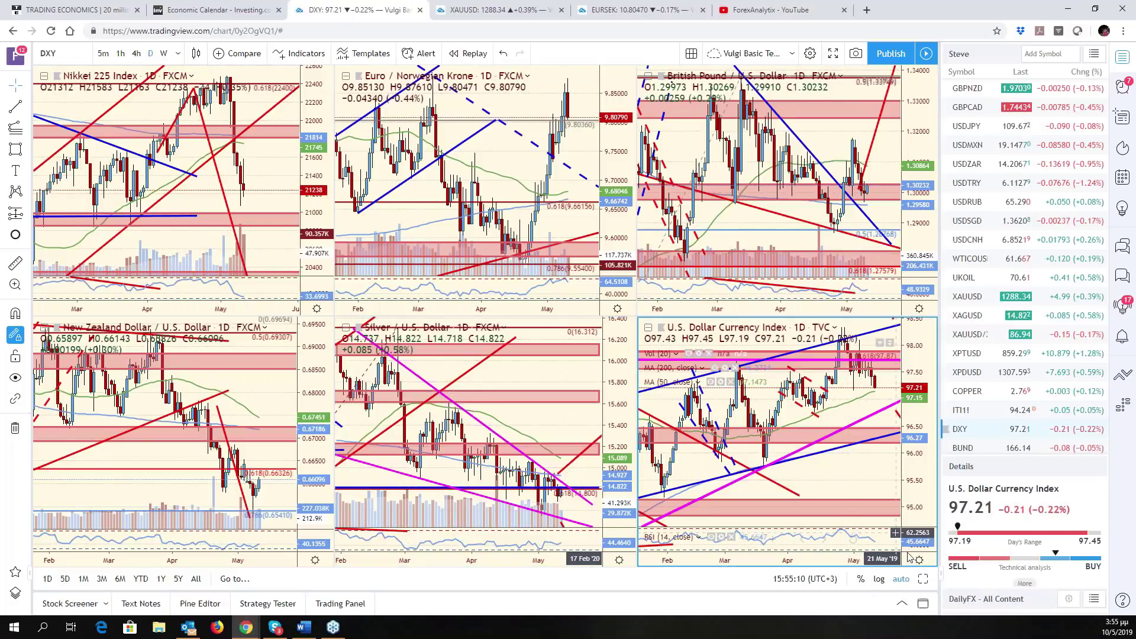
key("alt+Return")
left_click_drag(836, 285, 715, 286)
left_click_drag(905, 260, 906, 277)
scroll(828, 237, "down", 5)
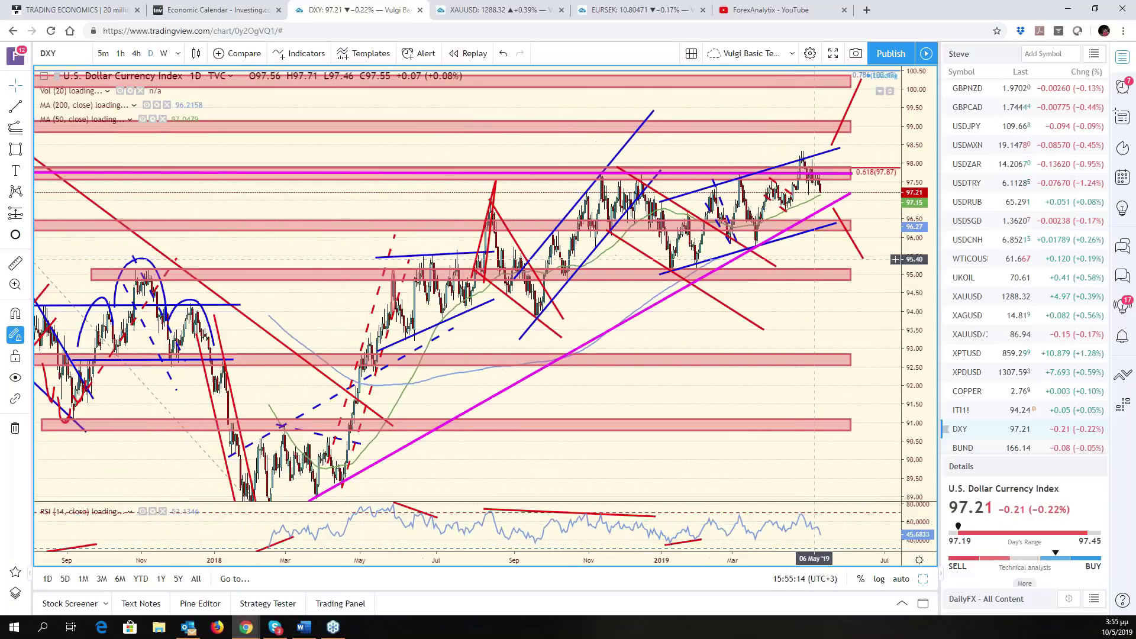
- Rescale the DXY price axis, re-enable auto scaling, and restore the six-chart grid
left_click(819, 211)
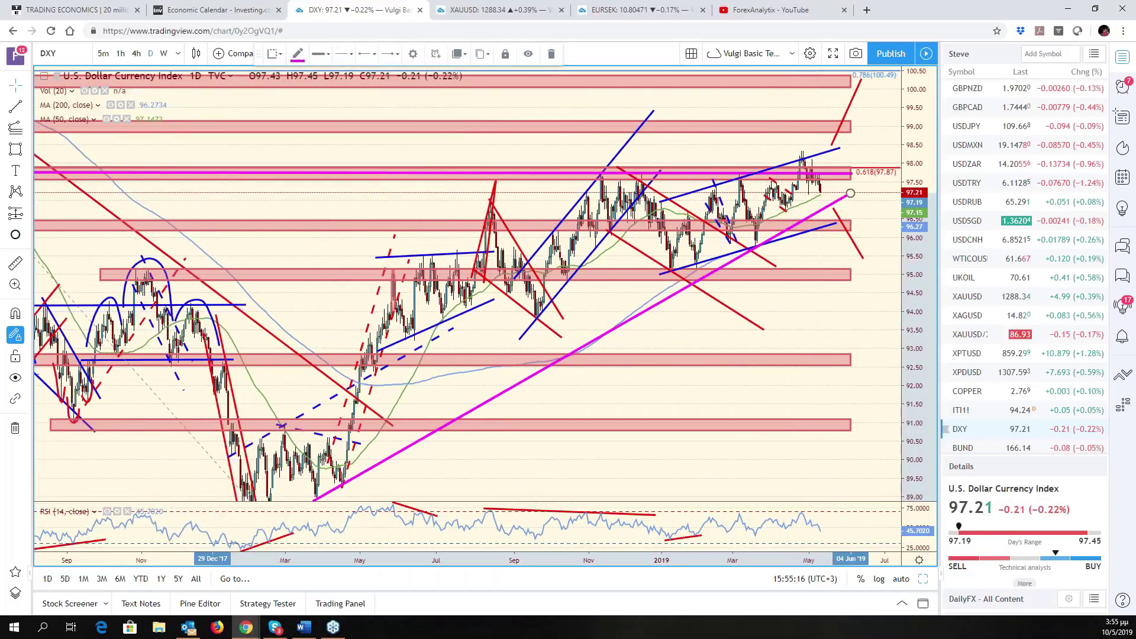
left_click_drag(926, 218, 925, 237)
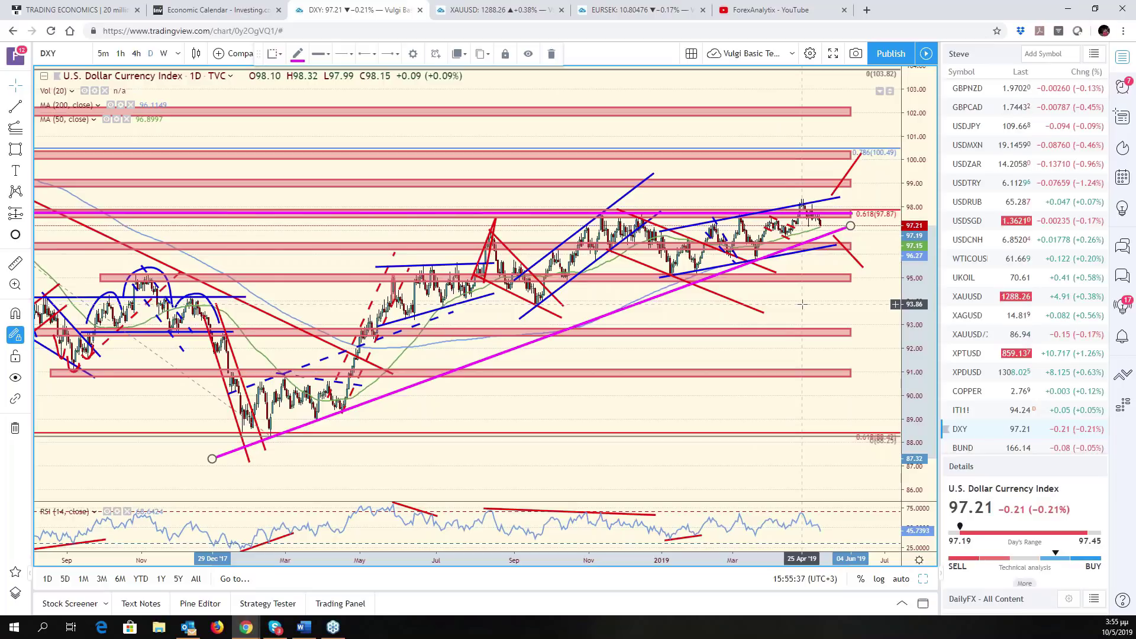
scroll(801, 304, "up", 5)
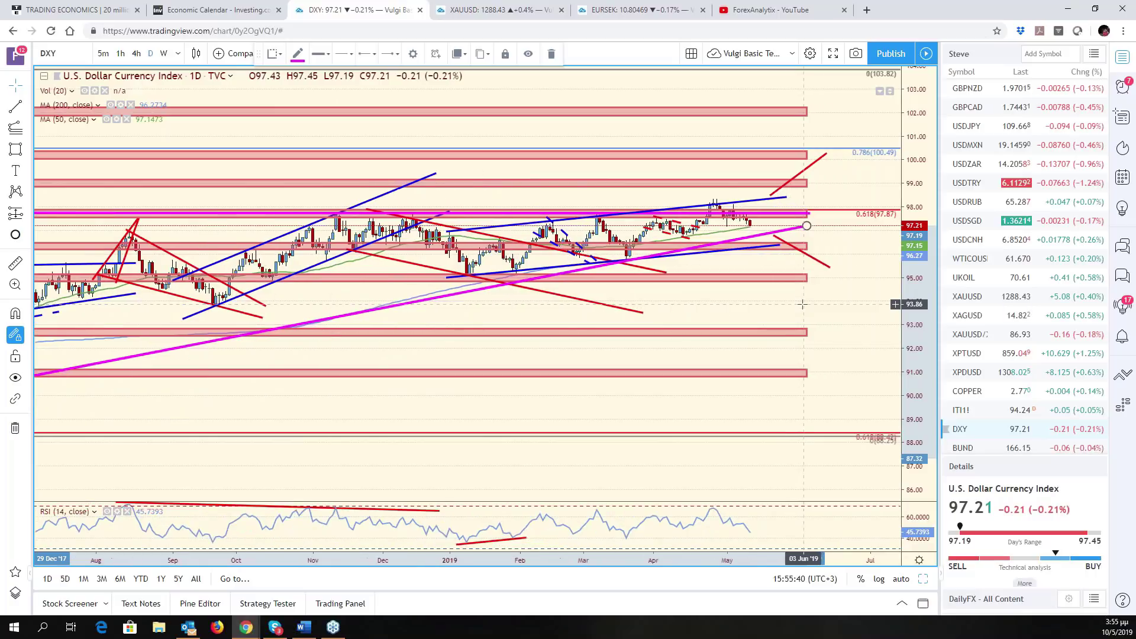
scroll(802, 303, "up", 3)
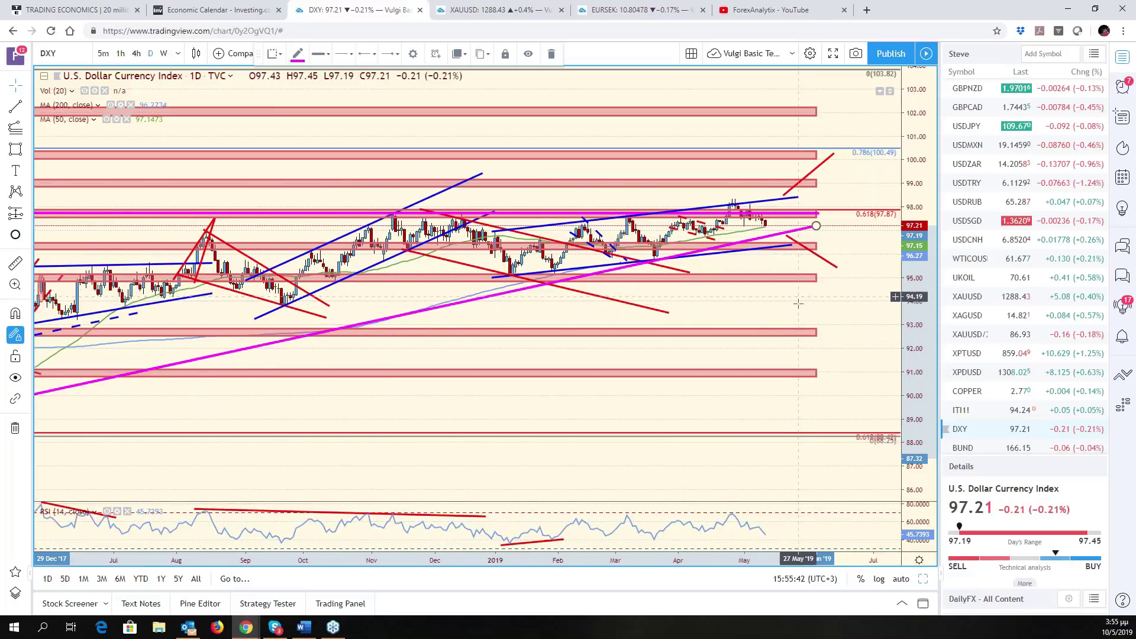
left_click(901, 578)
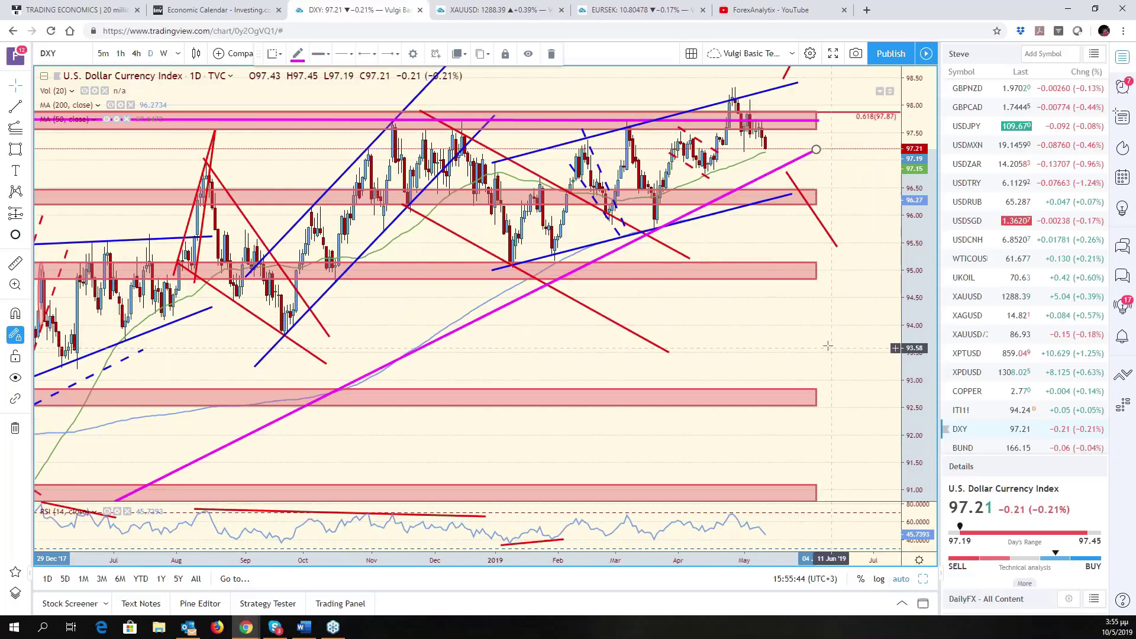
left_click_drag(827, 345, 923, 578)
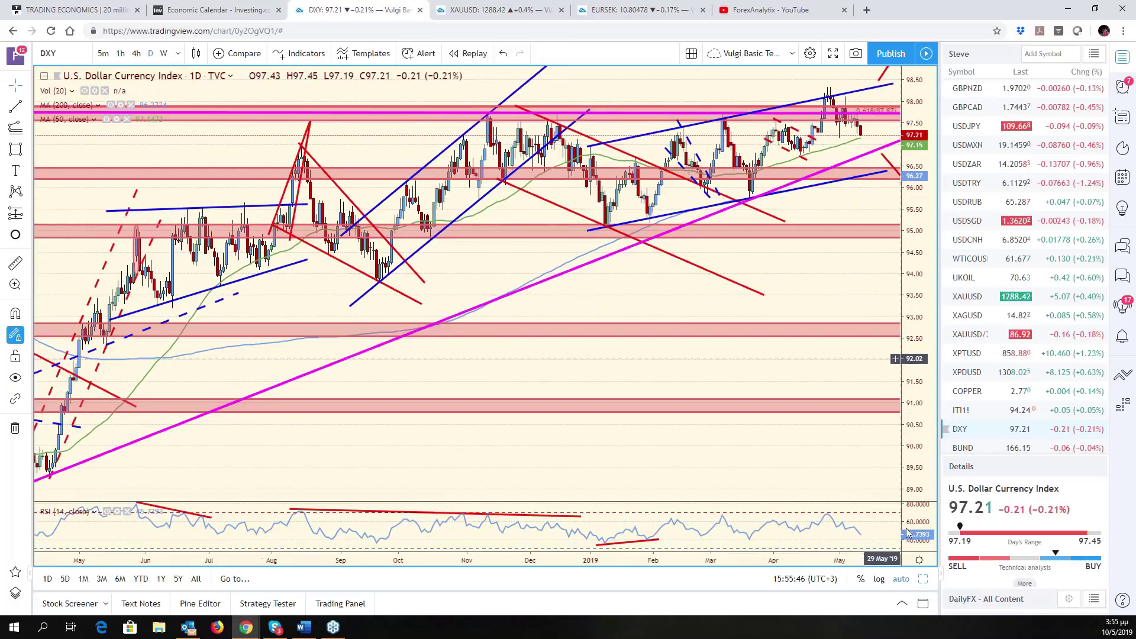
left_click(923, 579)
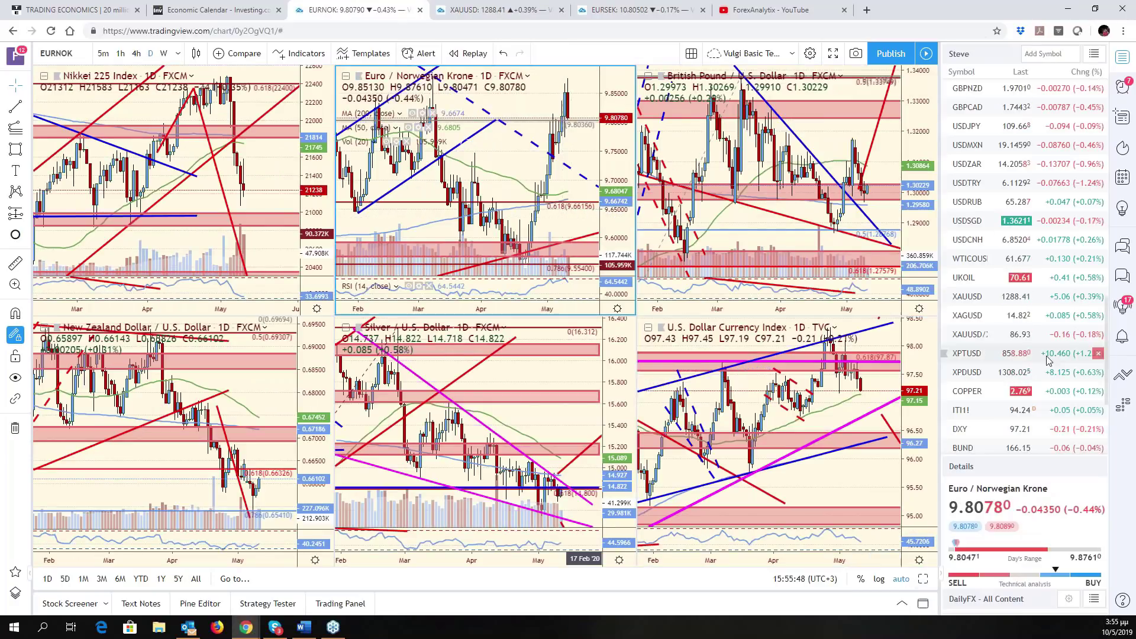
- Load EURUSD from the watchlist into the active pane and maximize it
scroll(1047, 359, "up", 10)
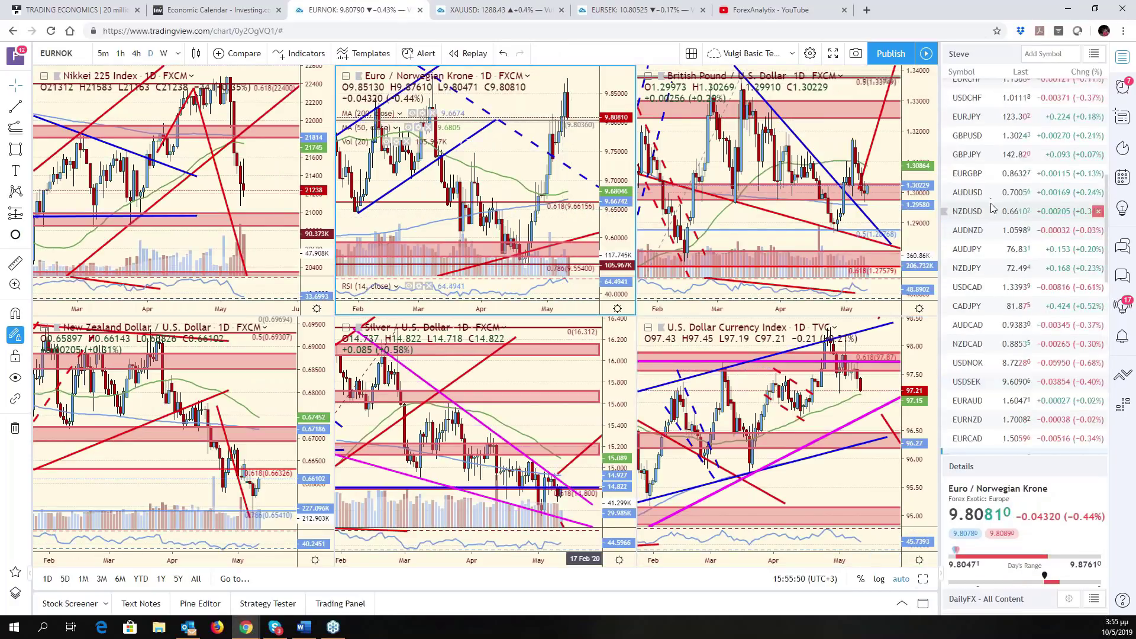
scroll(992, 207, "up", 2)
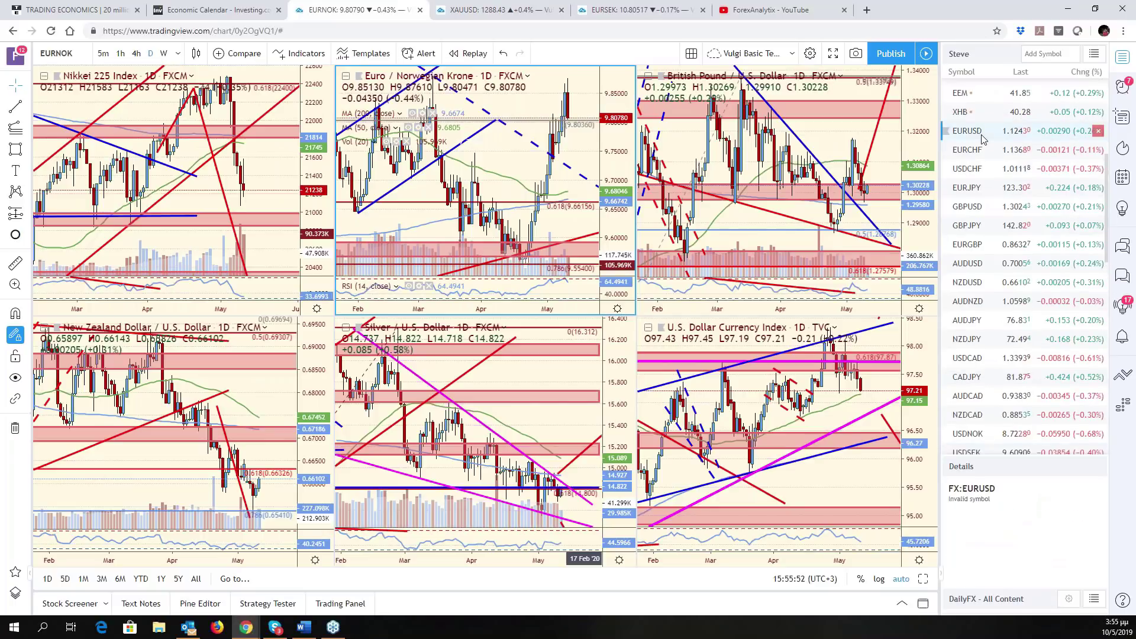
left_click(981, 138)
left_click(921, 575)
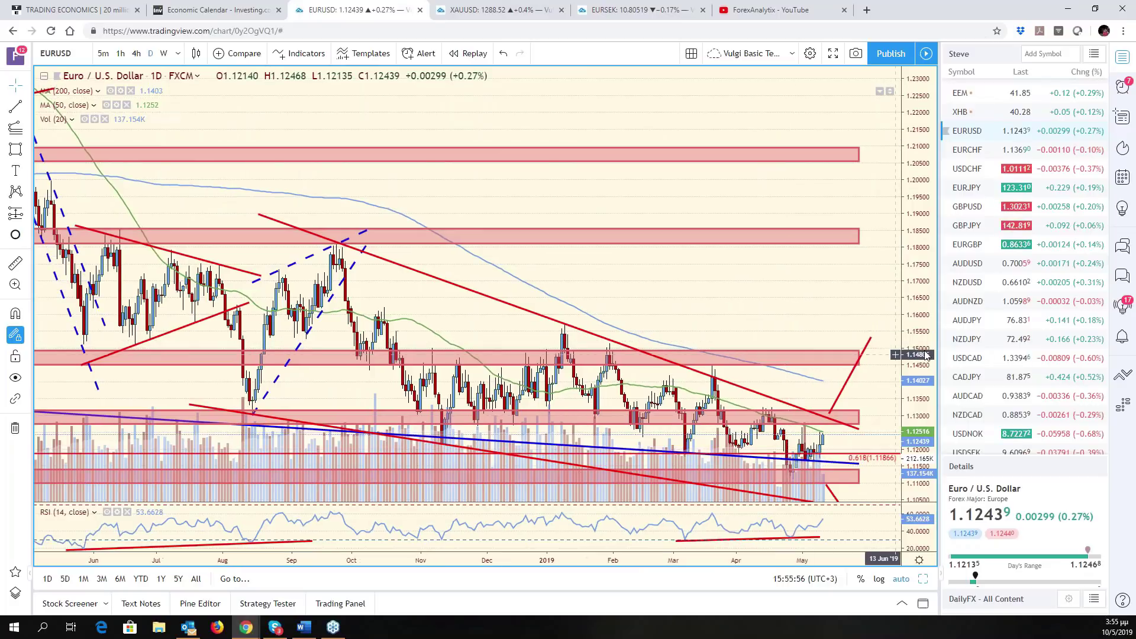
left_click_drag(925, 378, 926, 427)
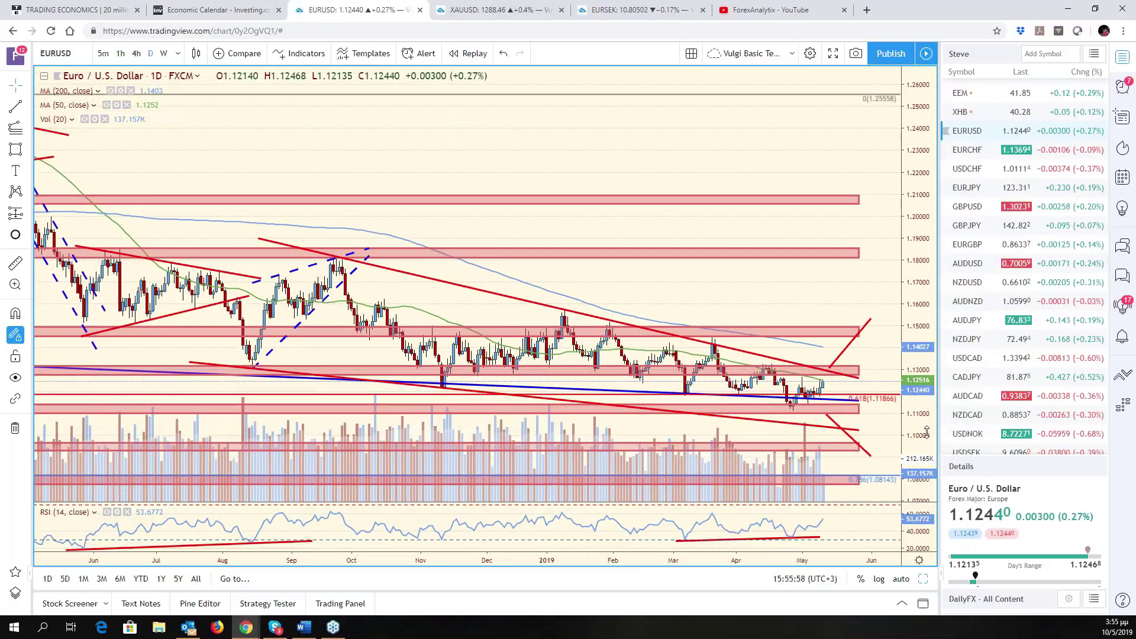
left_click_drag(810, 301, 795, 295)
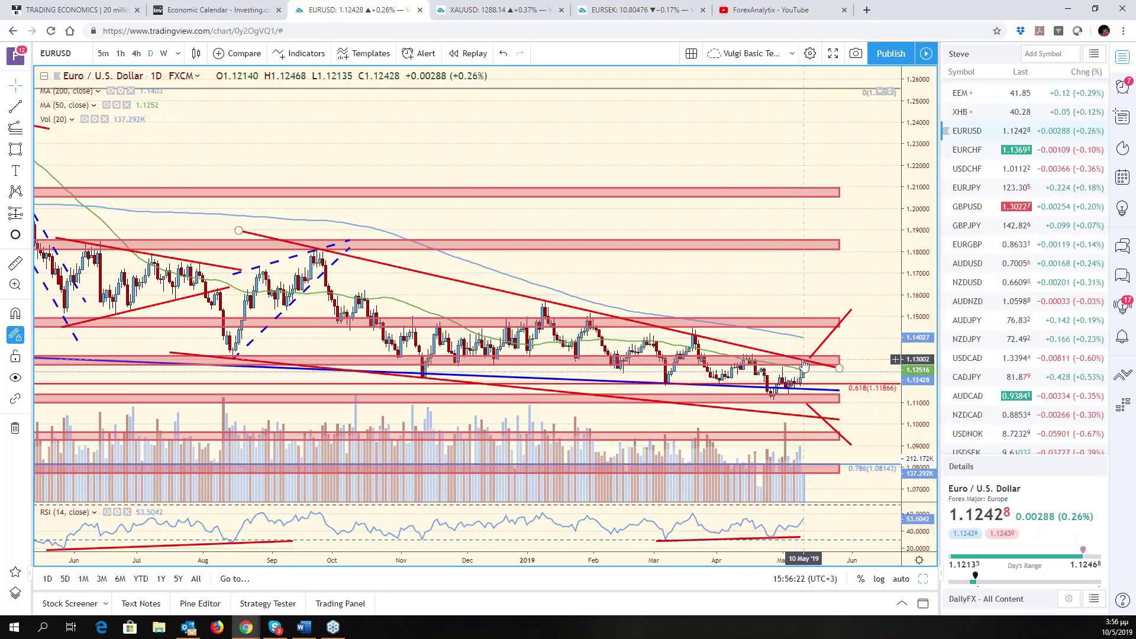
left_click(721, 346)
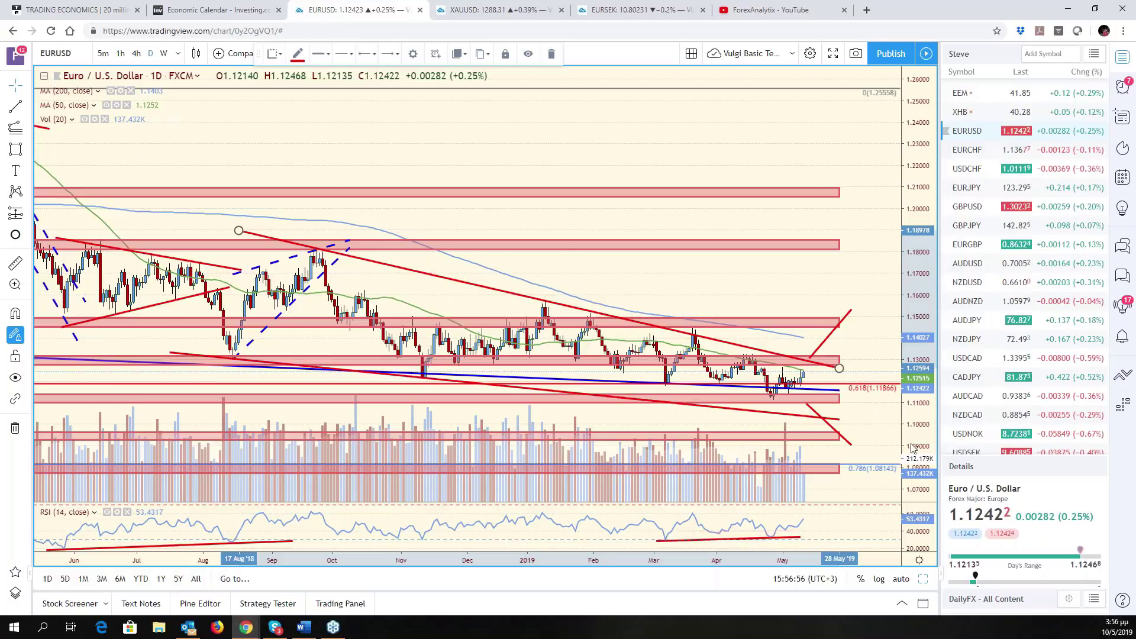
left_click_drag(281, 333, 461, 333)
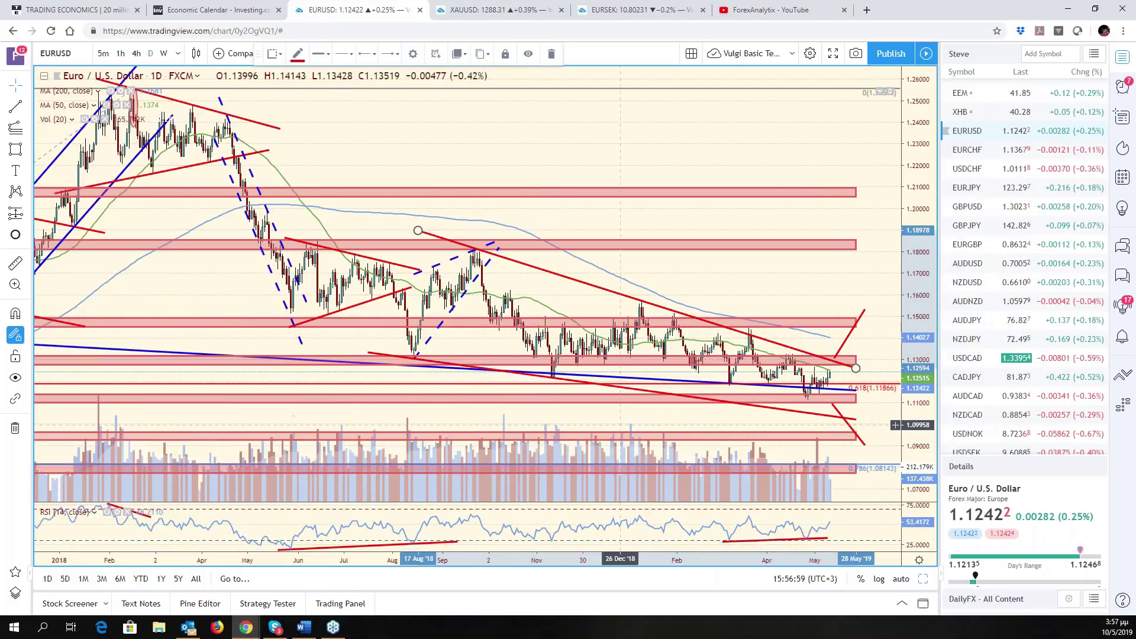
scroll(618, 425, "up", 1)
scroll(618, 424, "up", 1)
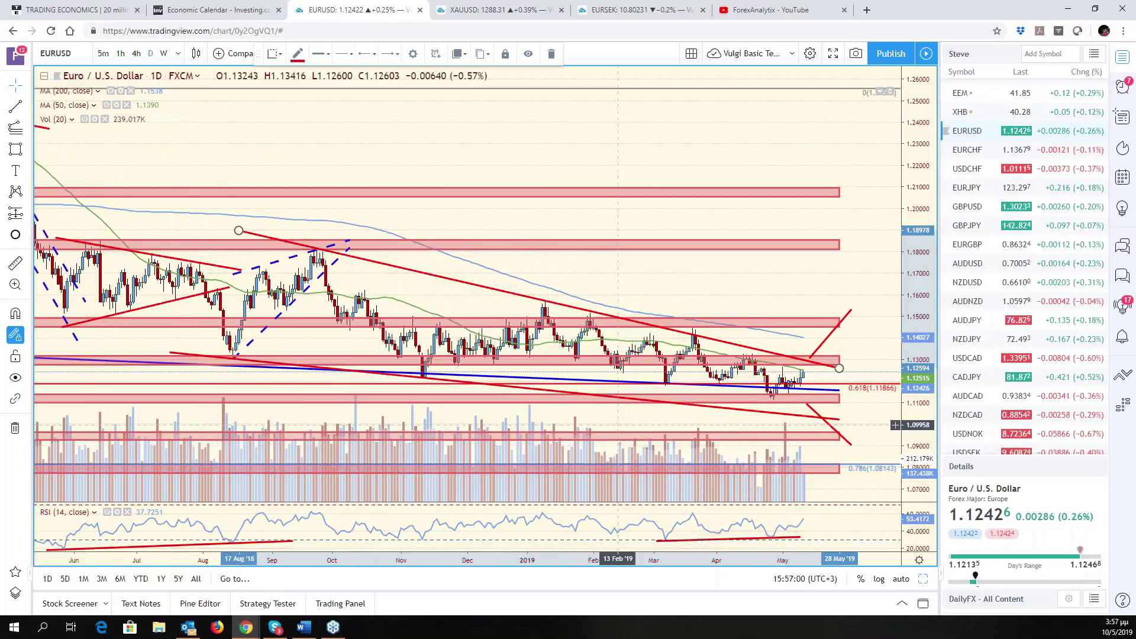
scroll(618, 425, "down", 1)
scroll(619, 425, "up", 1)
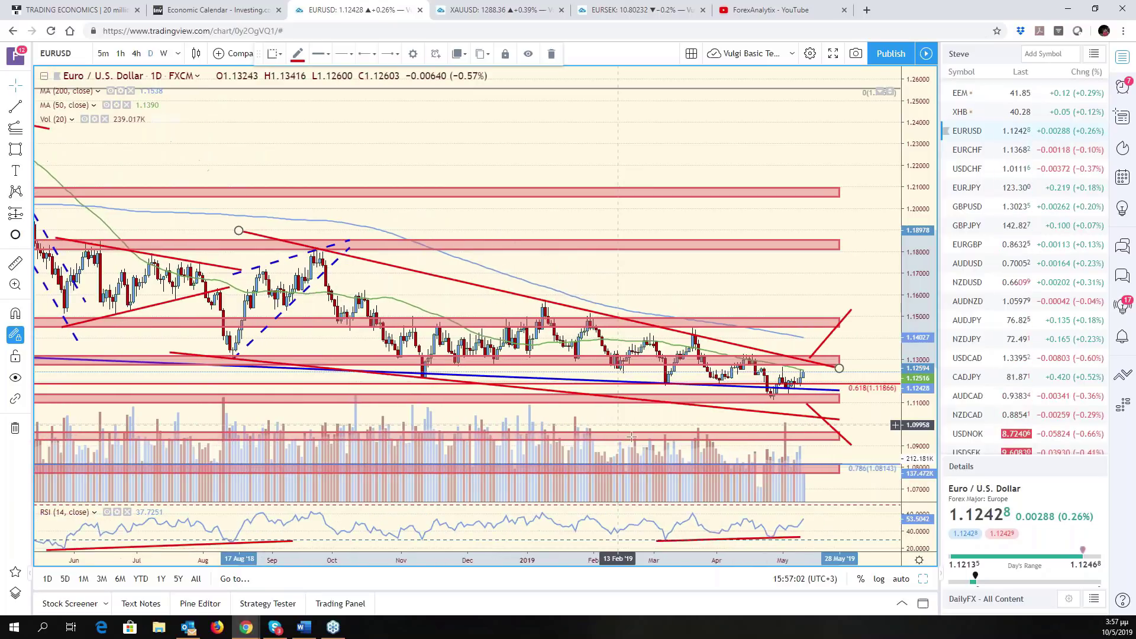
- Back in the grid, change the silver pane's symbol to XAUUSD gold
left_click(925, 580)
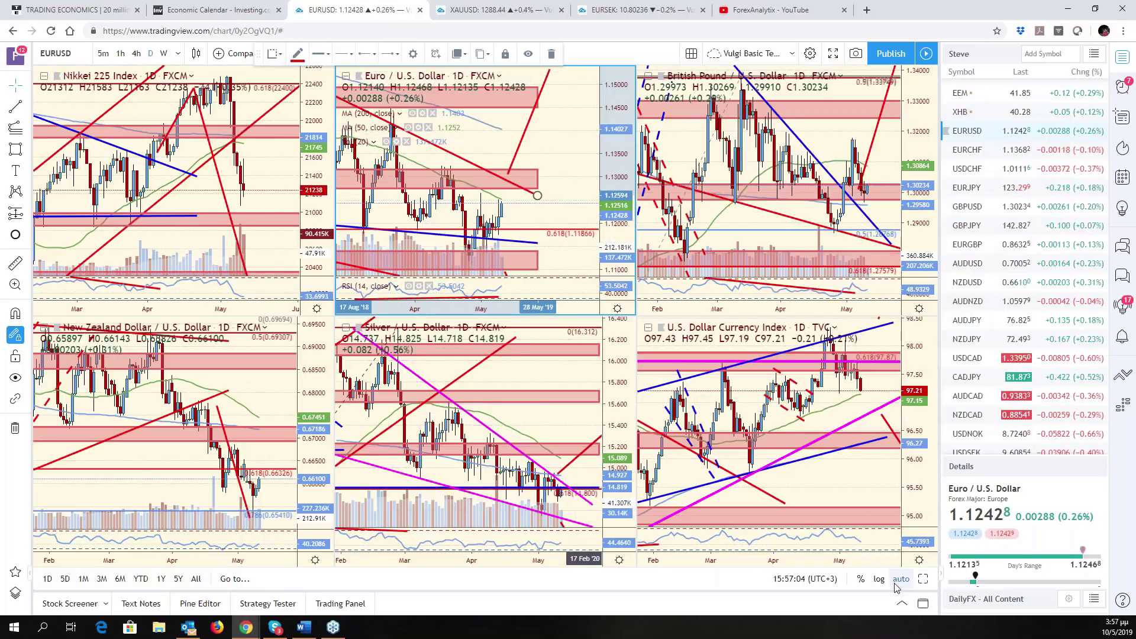
scroll(623, 265, "up", 2)
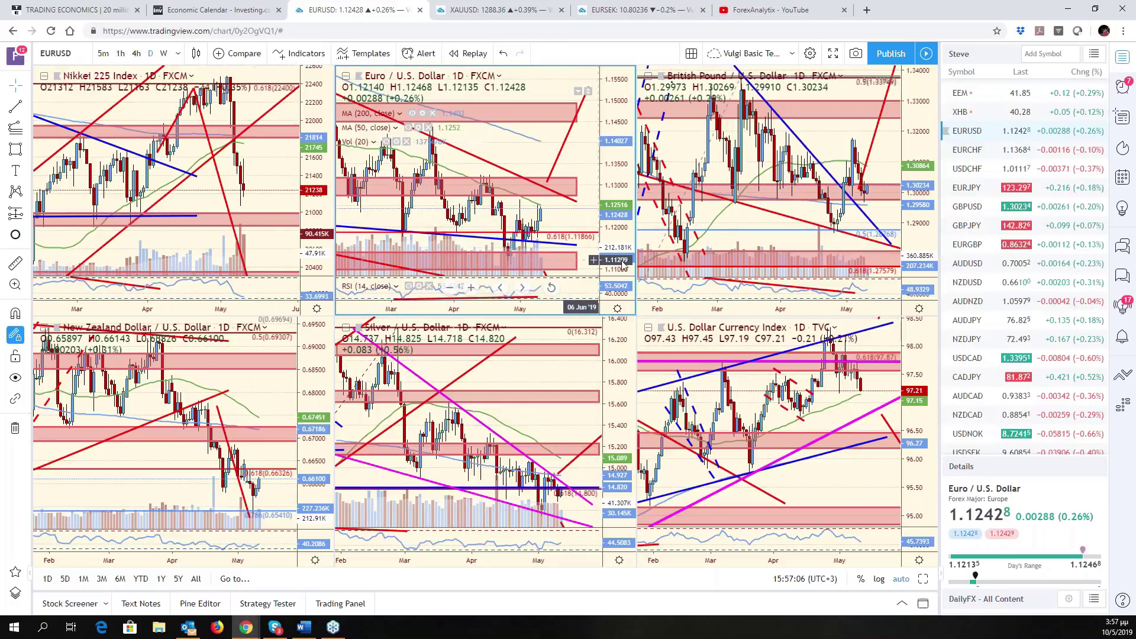
scroll(623, 265, "down", 1)
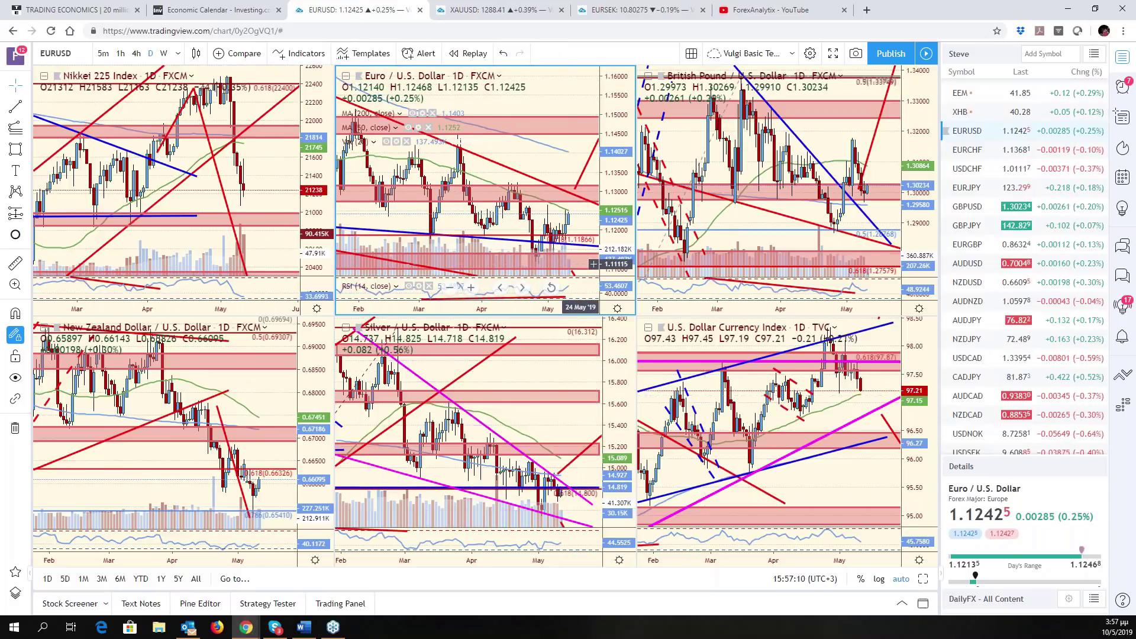
left_click(547, 419)
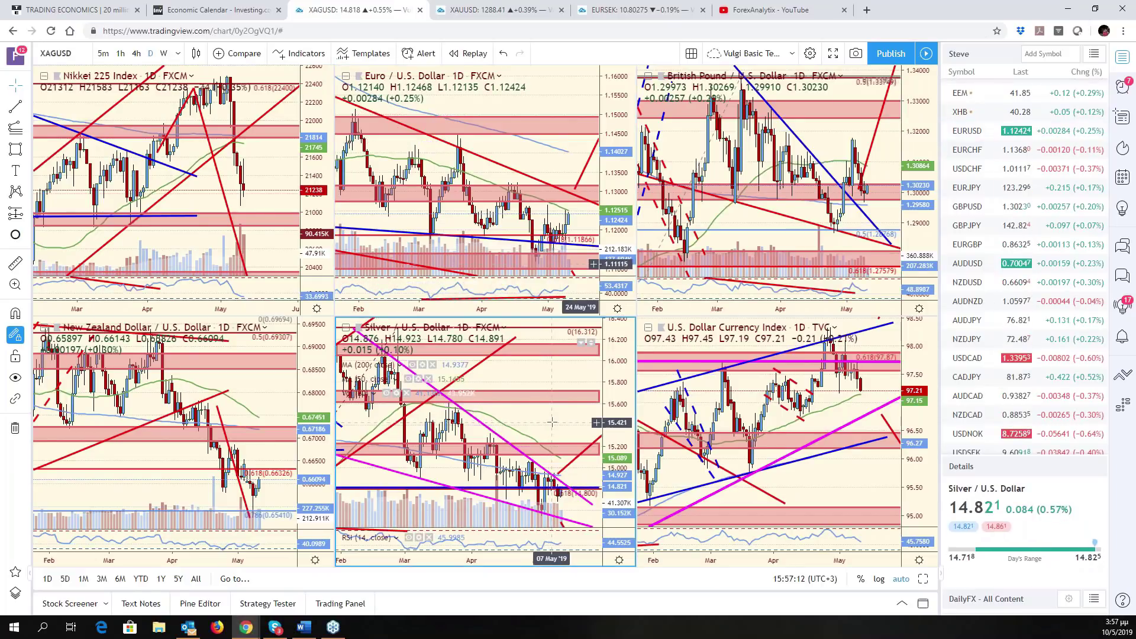
left_click(77, 54)
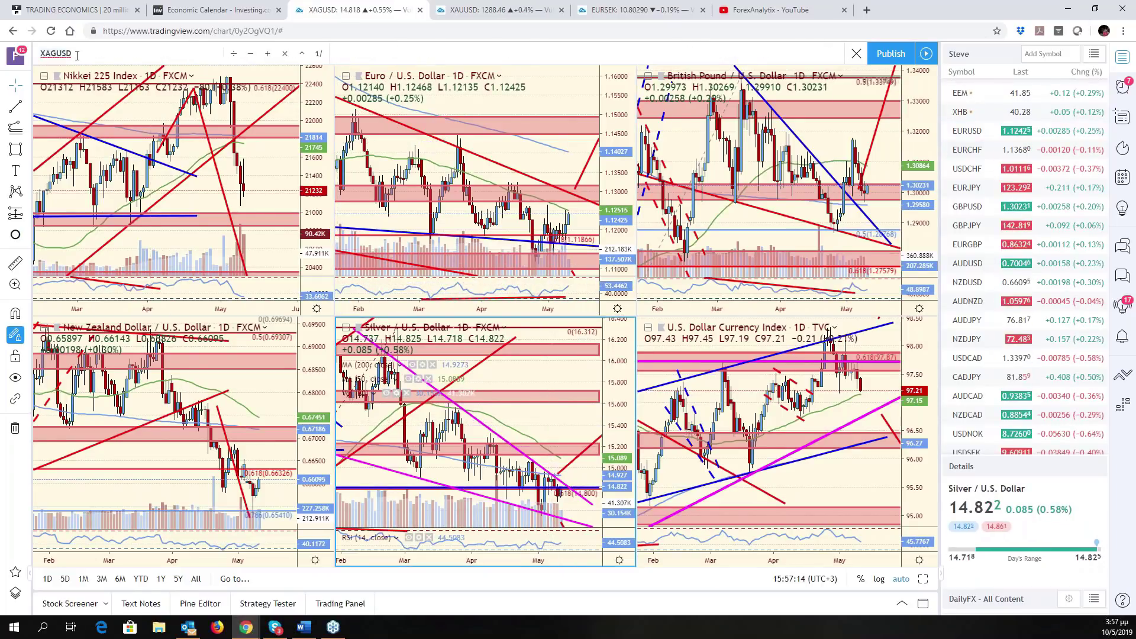
type("XAUUSD")
key("Return")
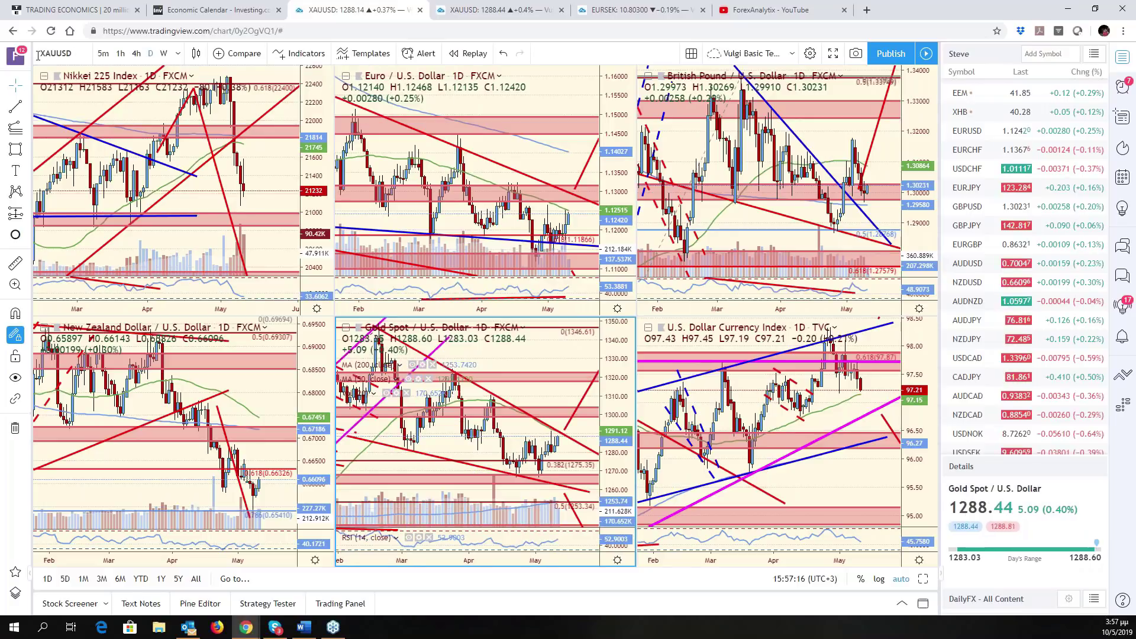
- Maximize the gold chart, auto-fit its price scale, and return to the grid
key("alt+Return")
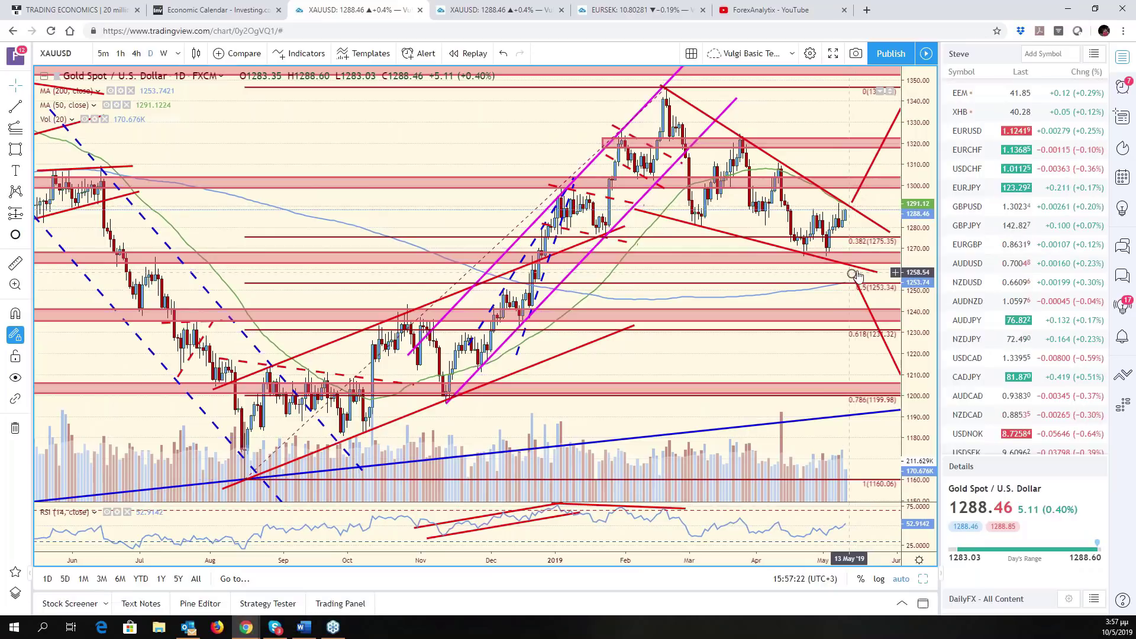
left_click_drag(917, 260, 917, 295)
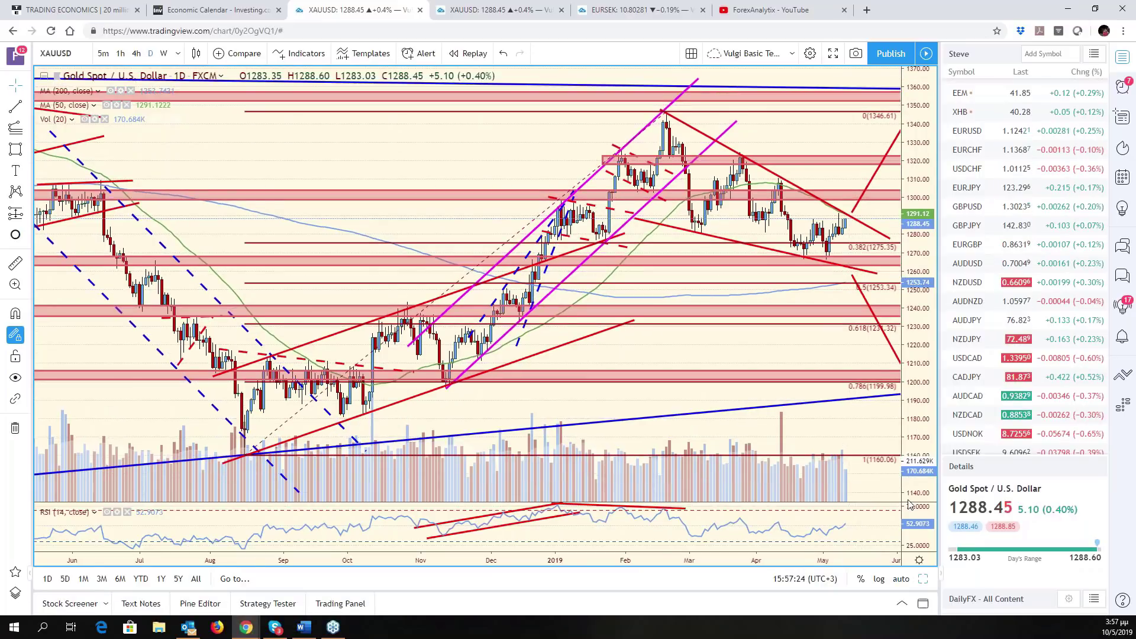
left_click(900, 579)
left_click(923, 579)
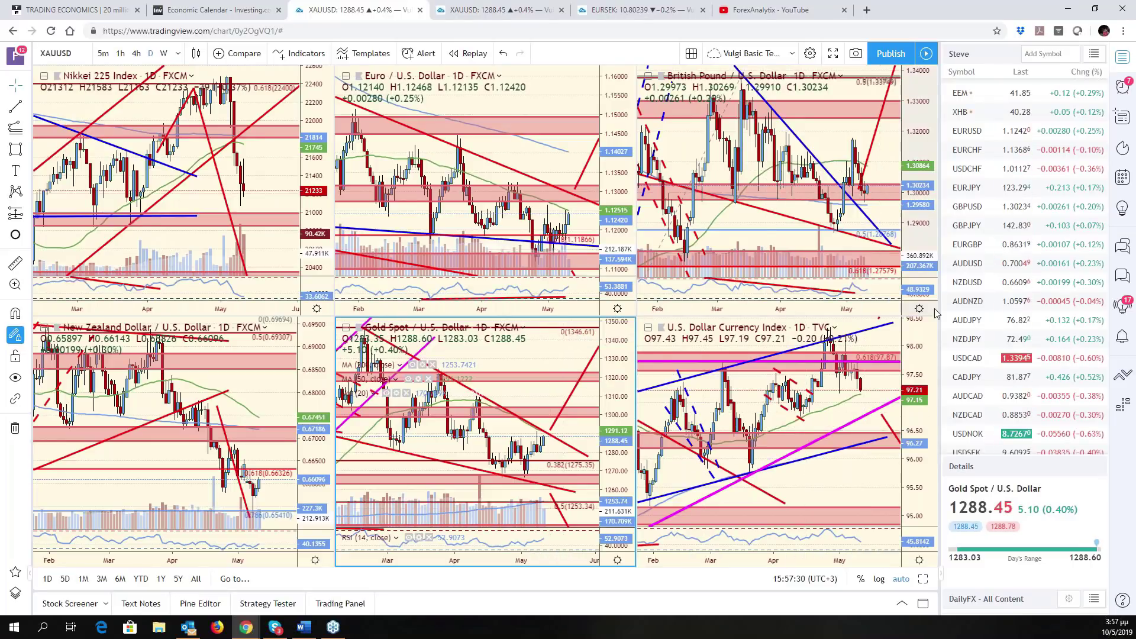
- Maximize GBPUSD, drag its red projection line's top to about 1.35, then restore the grid
left_click(895, 165)
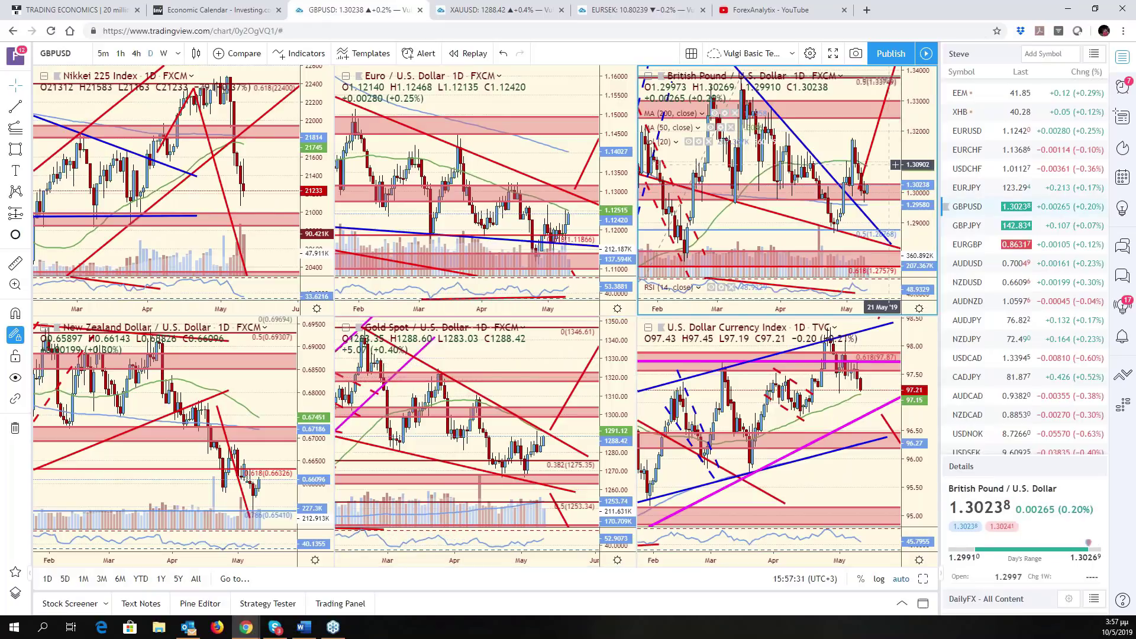
key("alt+Return")
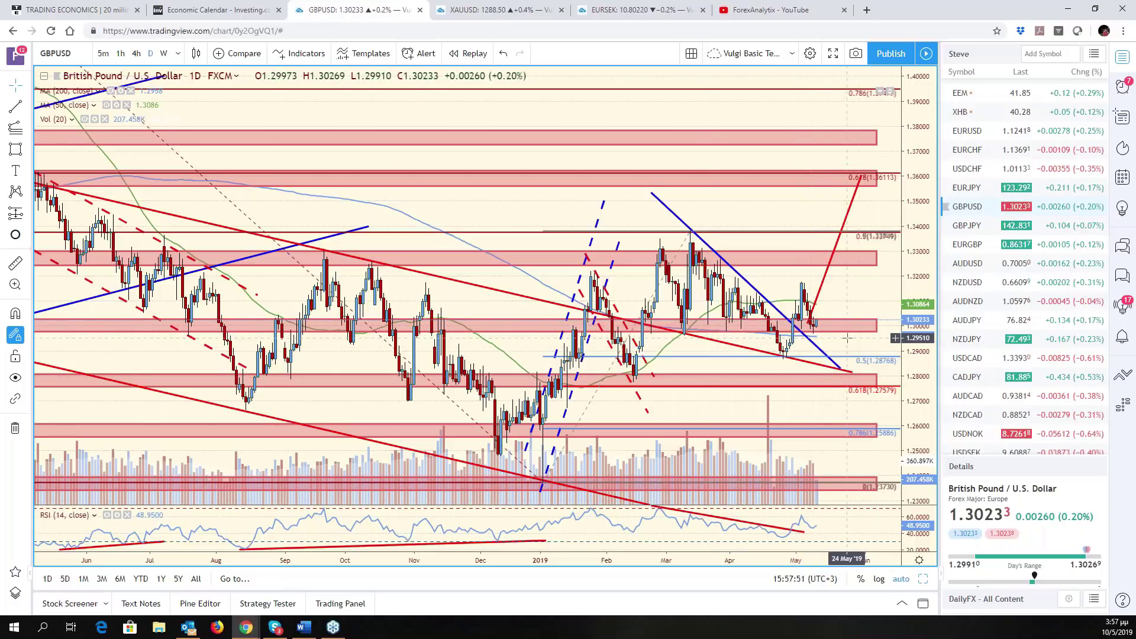
left_click(823, 277)
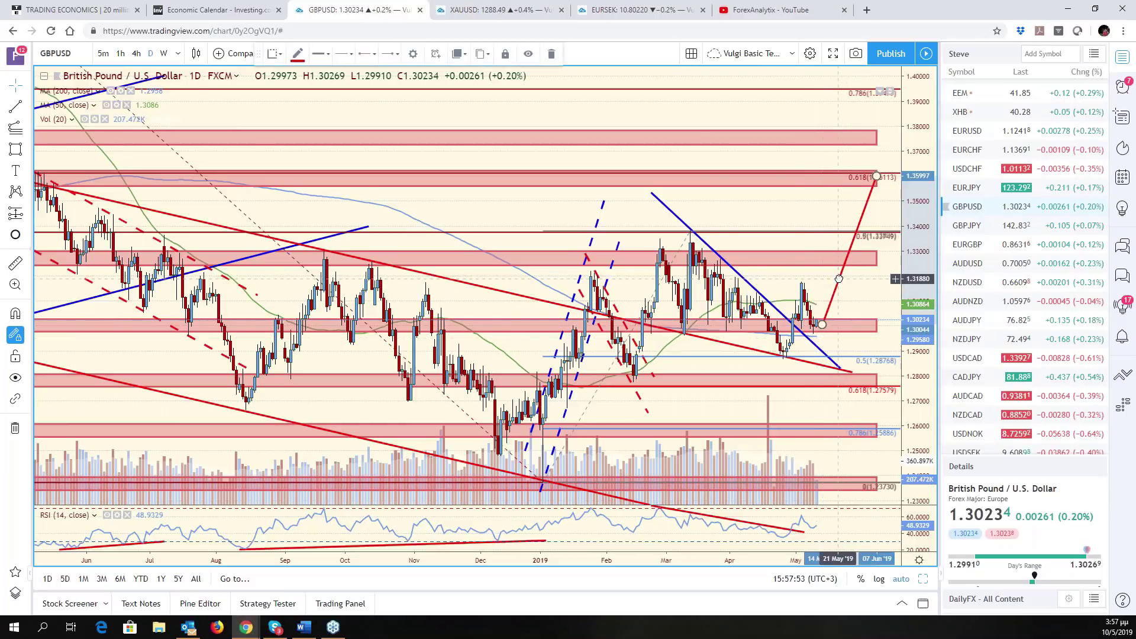
left_click_drag(860, 176, 888, 195)
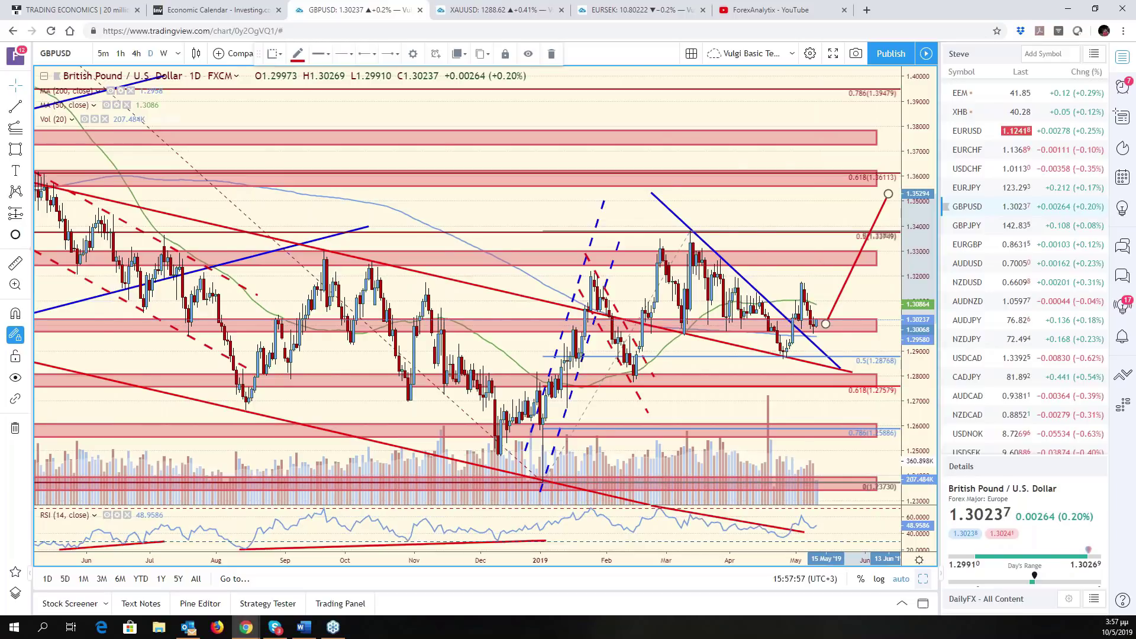
key("alt+Return")
- Change the EURUSD pane's symbol to EURGBP and maximize it
left_click(554, 169)
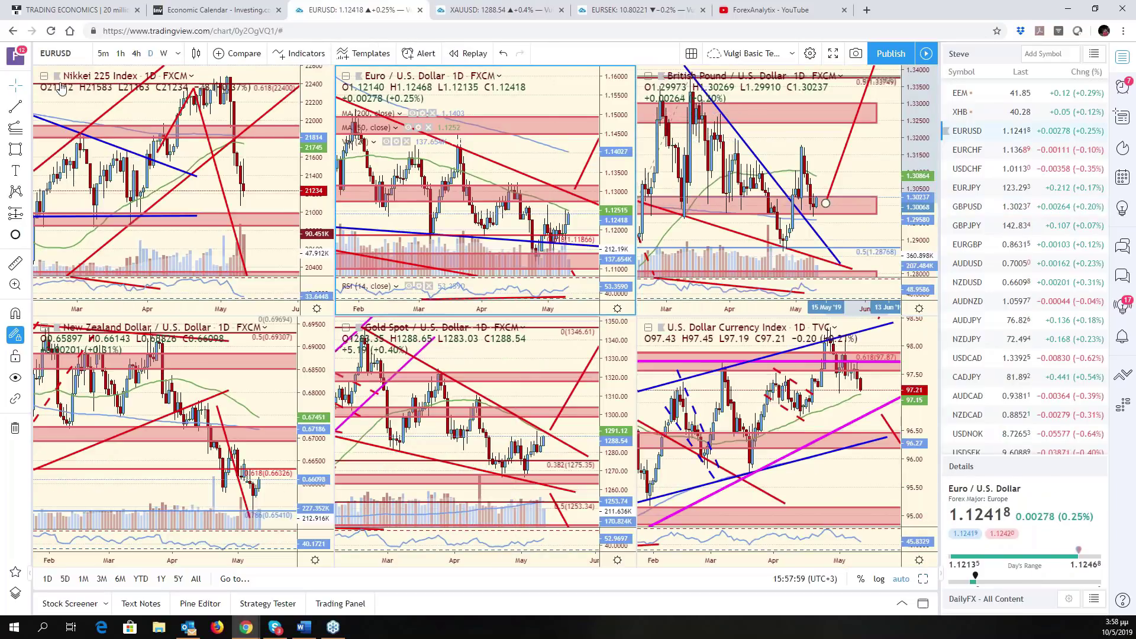
left_click(79, 58)
type("EURGBP")
key("Return")
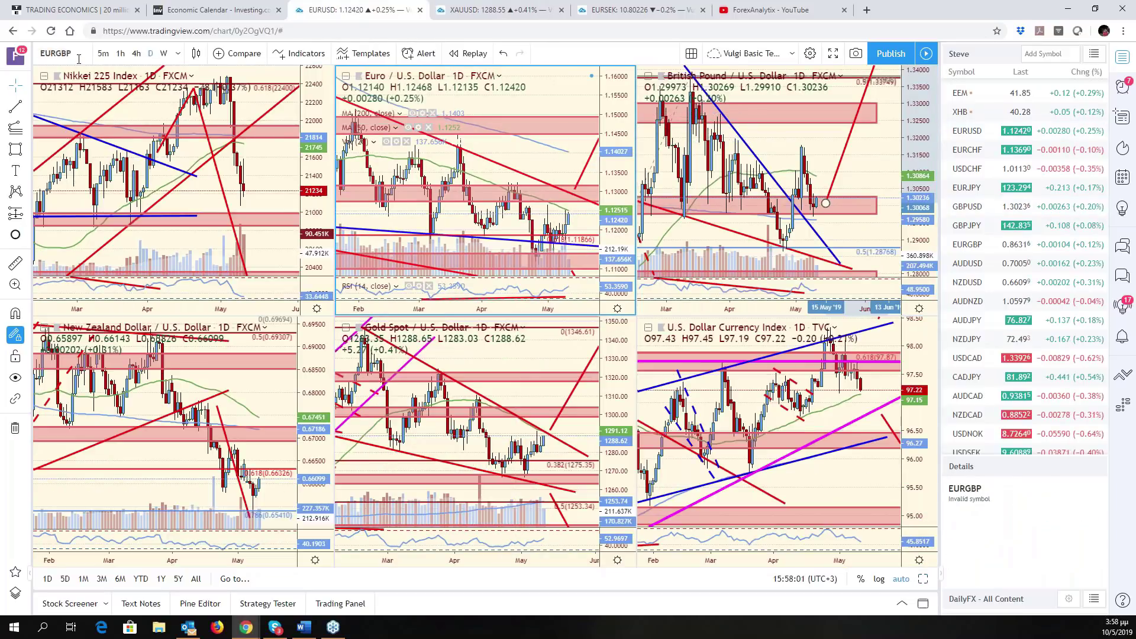
key("alt+Return")
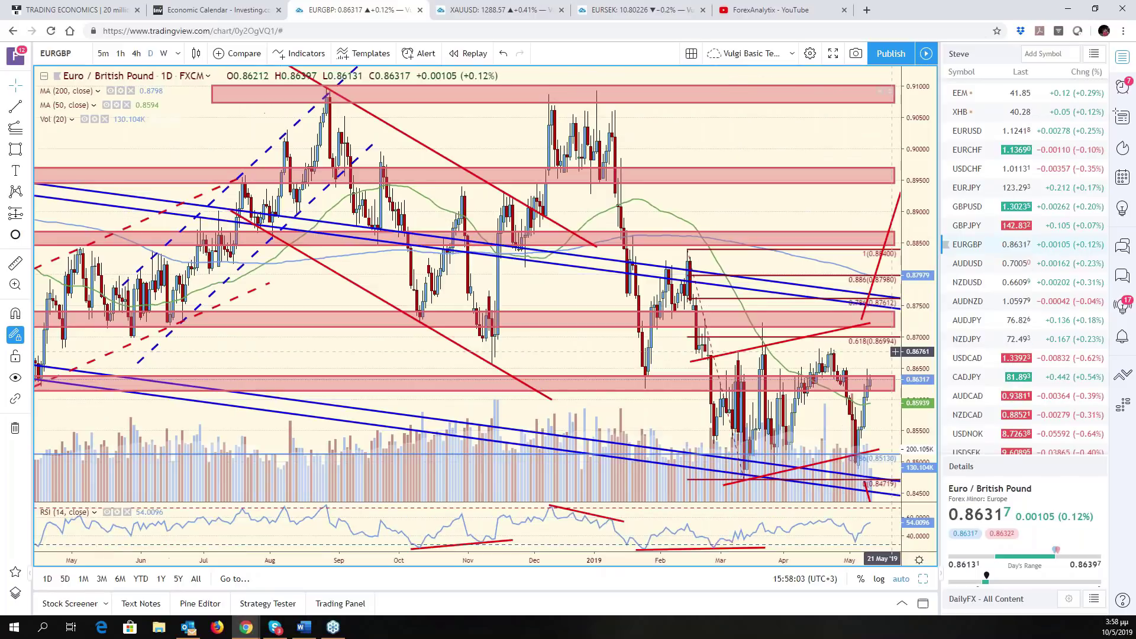
- Pan the EURGBP chart to leave future space, compress then auto-fit the price scale
left_click_drag(839, 261, 760, 260)
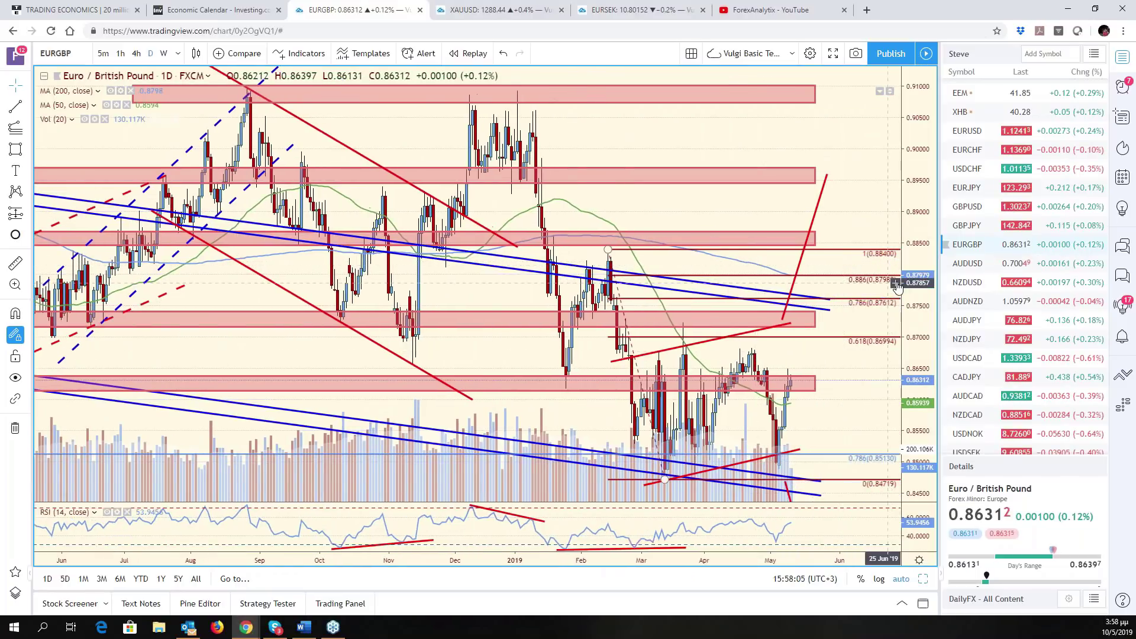
left_click_drag(919, 378, 919, 467)
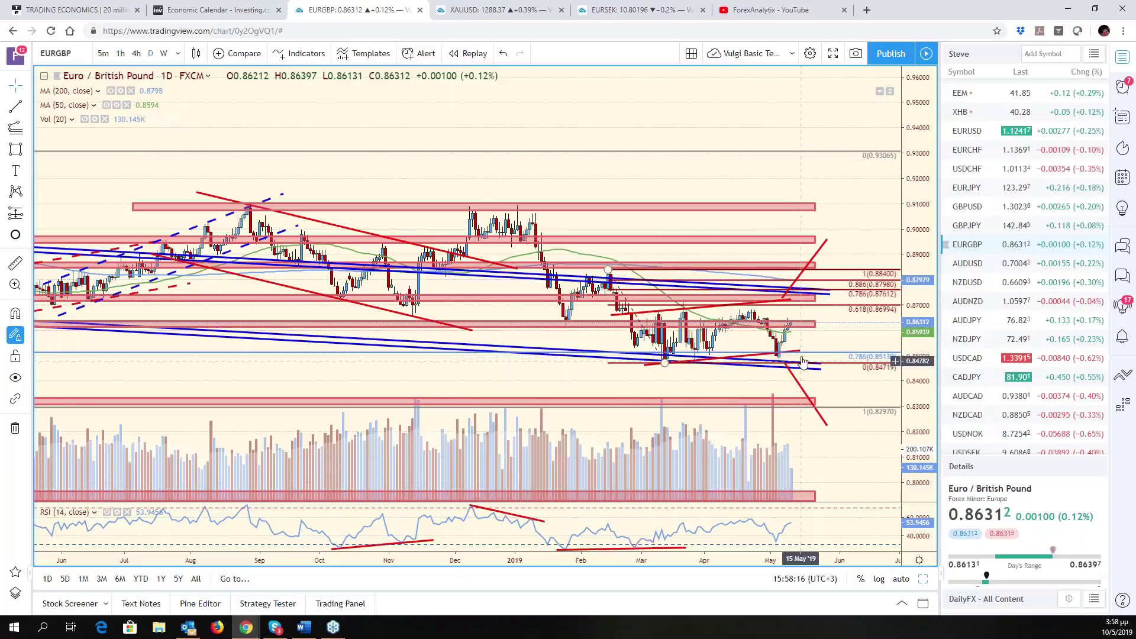
scroll(796, 297, "down", 4)
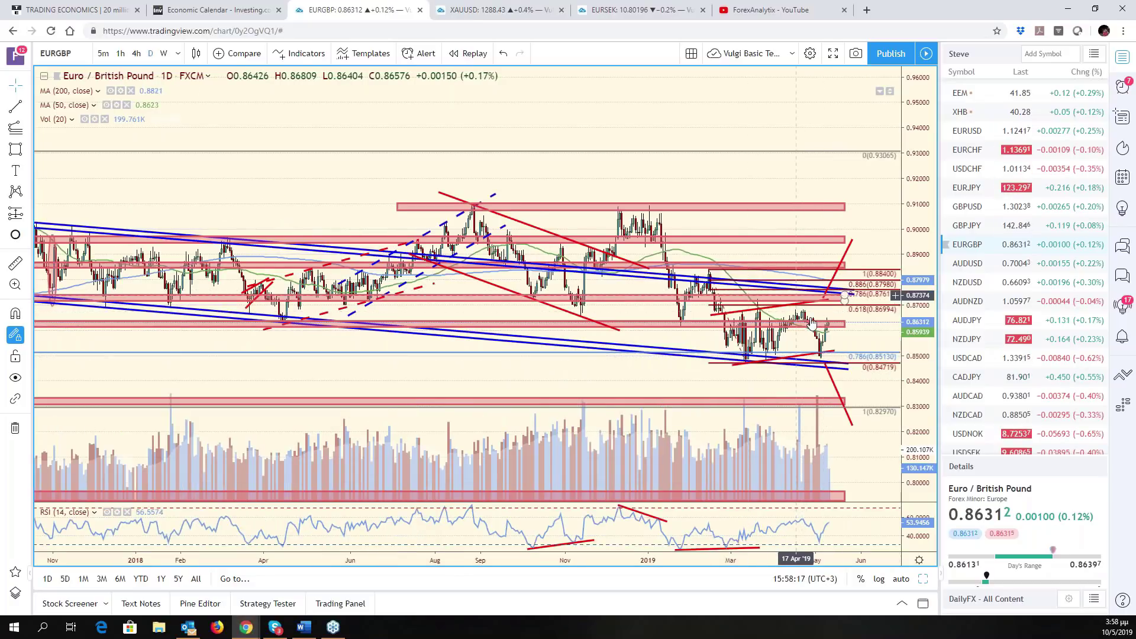
scroll(848, 391, "up", 4)
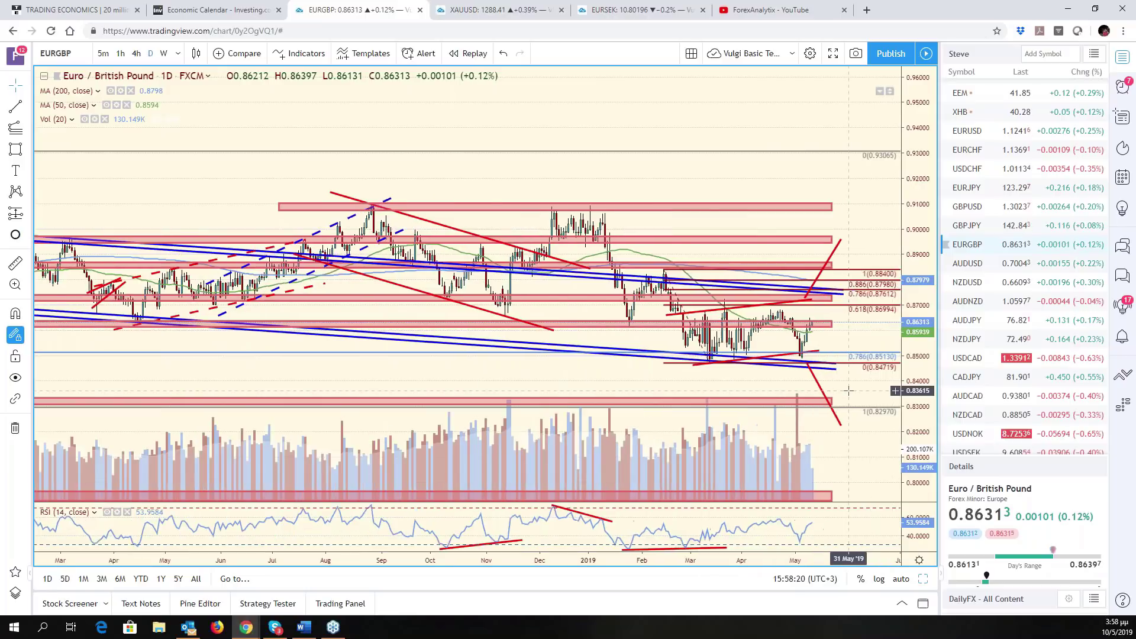
left_click(901, 578)
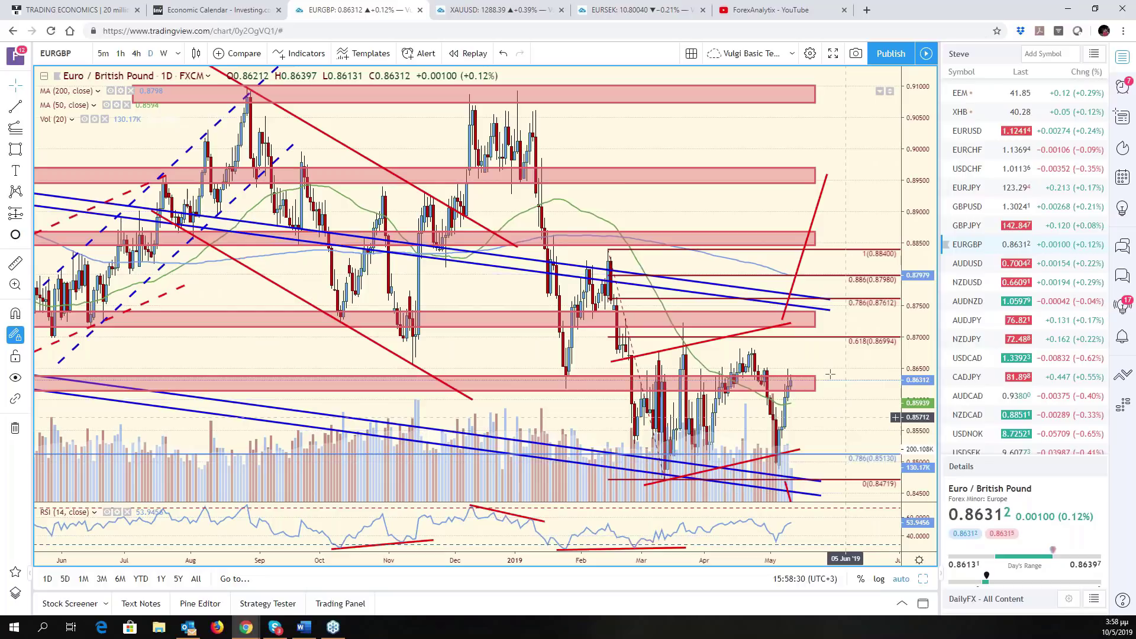
left_click_drag(845, 401, 905, 402)
- Restore the six-chart grid layout from the maximized EURGBP chart
left_click(922, 580)
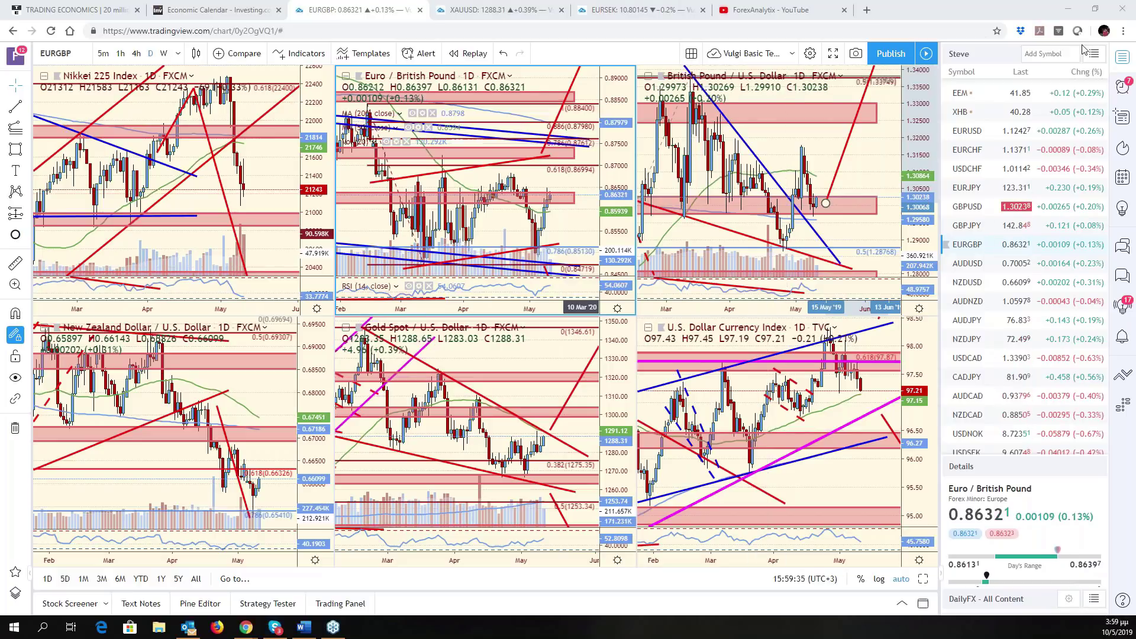
- In a new incognito window, search YouTube for 'forexanalytix' and open the ForexAnalytix channel
left_click(1122, 30)
left_click(1042, 74)
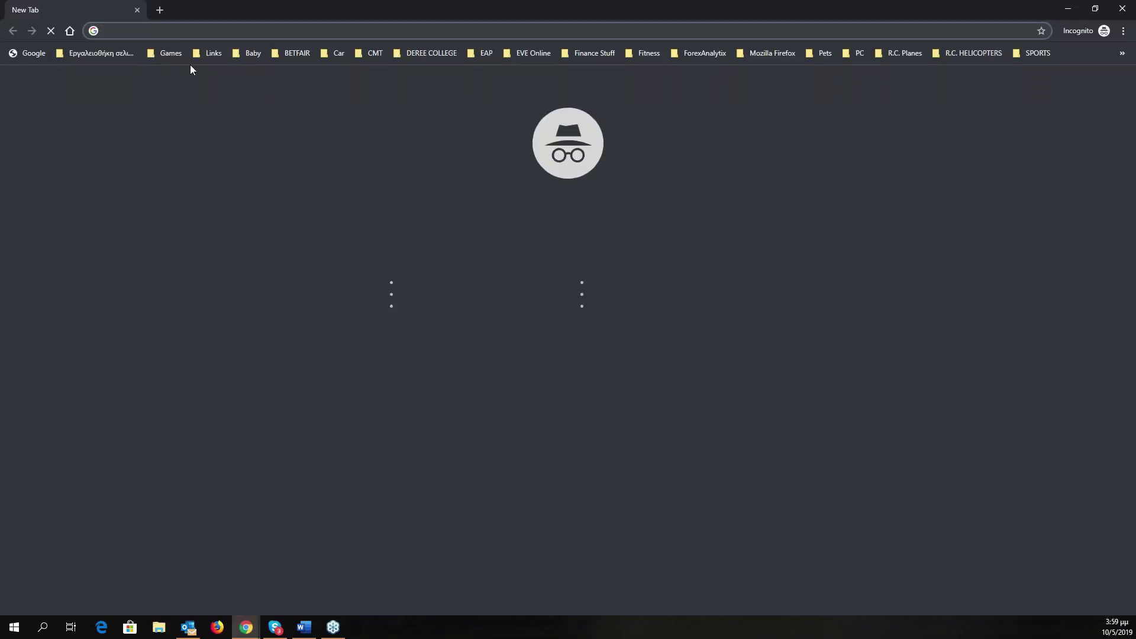
type("you")
key("Return")
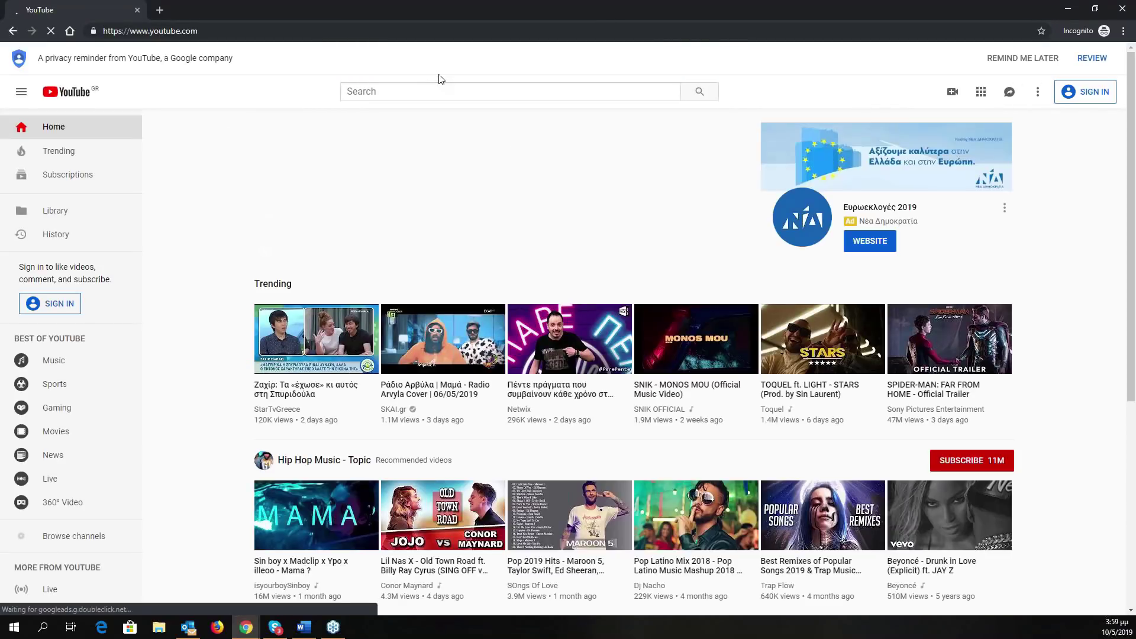
left_click(414, 92)
type("forexanalytix")
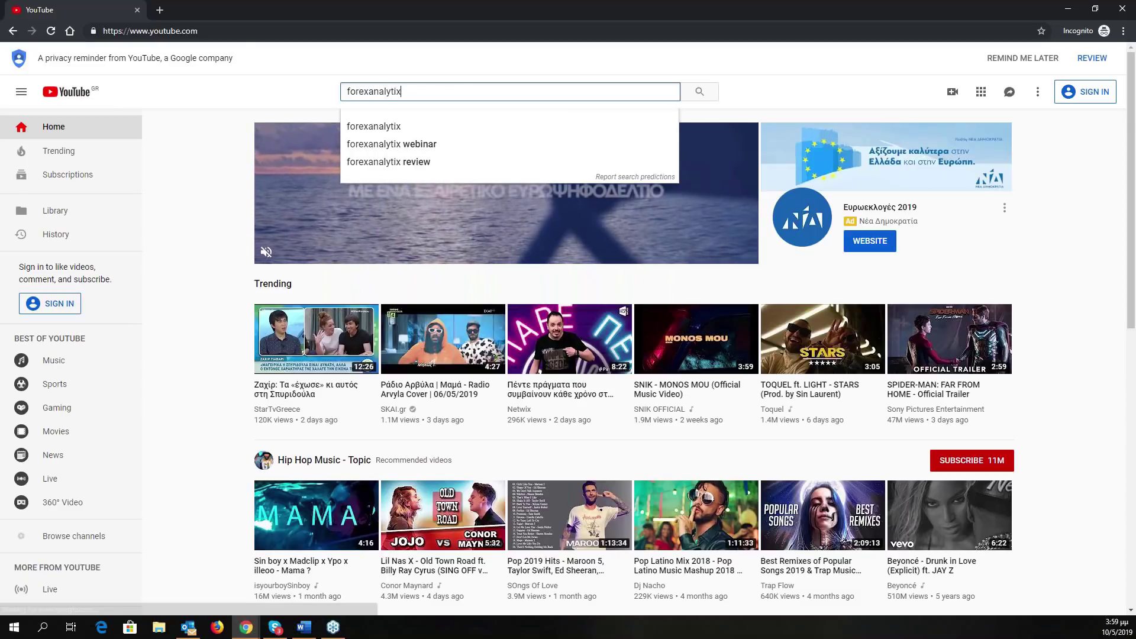
key("Return")
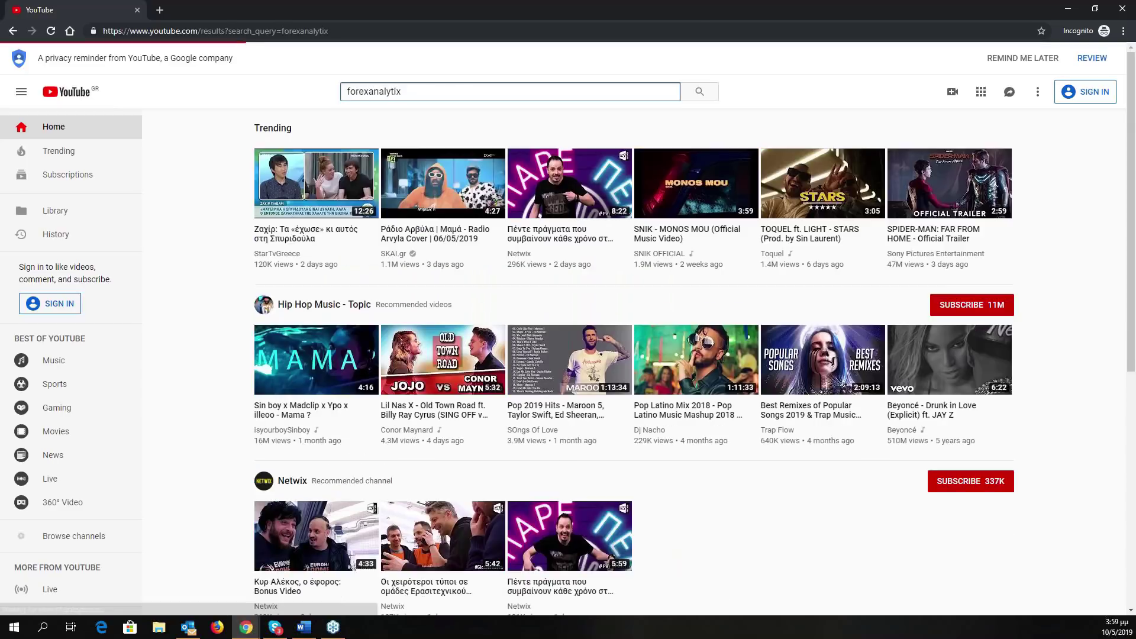
left_click(451, 358)
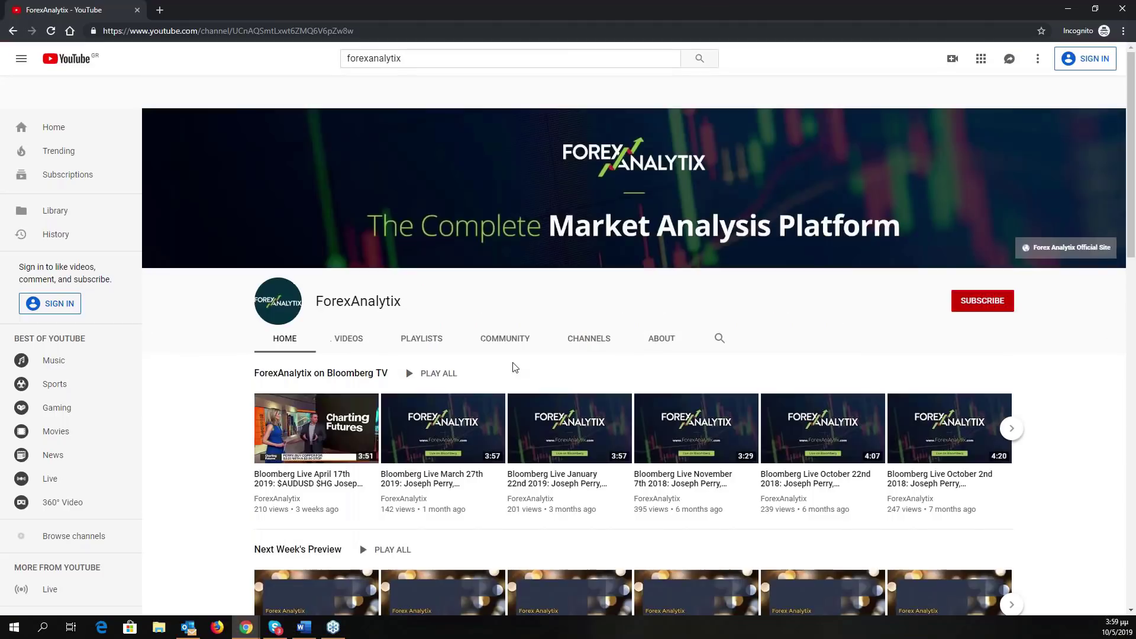
- Scroll through the channel's video rows, then close the YouTube window
scroll(514, 370, "down", 10)
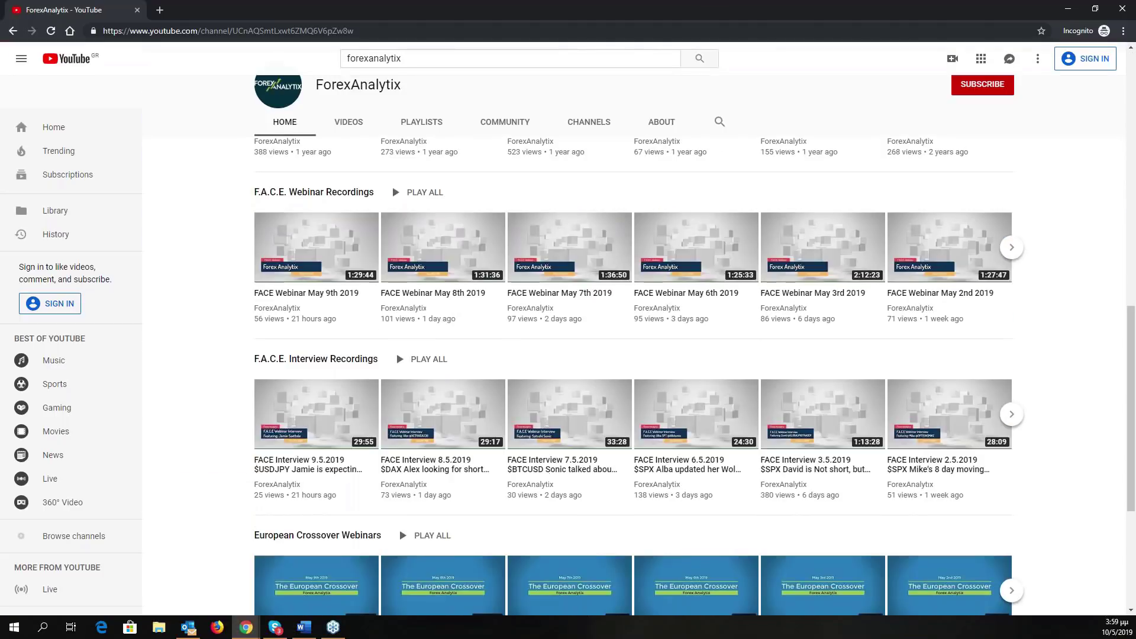
scroll(513, 370, "up", 6)
scroll(619, 436, "up", 6)
scroll(618, 436, "down", 13)
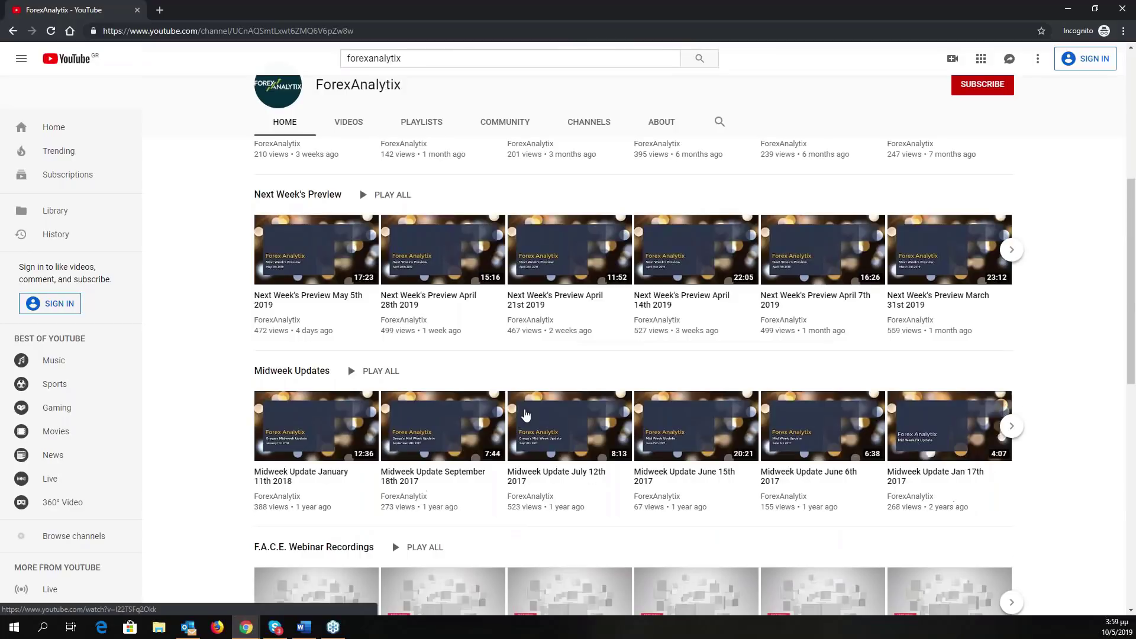
scroll(618, 436, "down", 4)
scroll(616, 436, "up", 14)
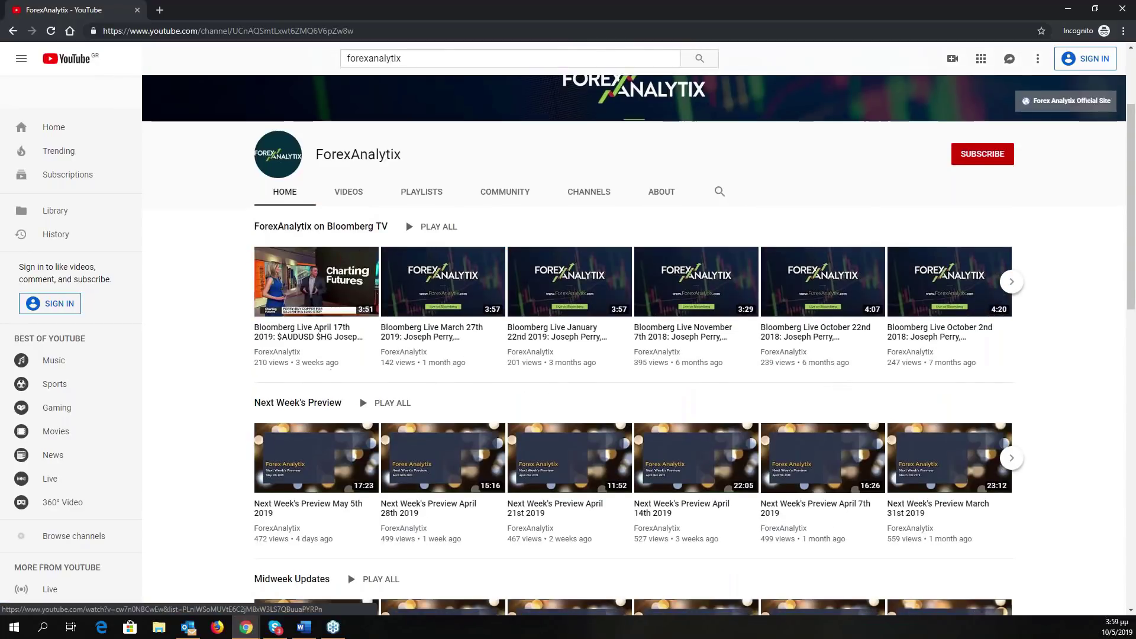
scroll(414, 462, "down", 5)
scroll(450, 517, "down", 8)
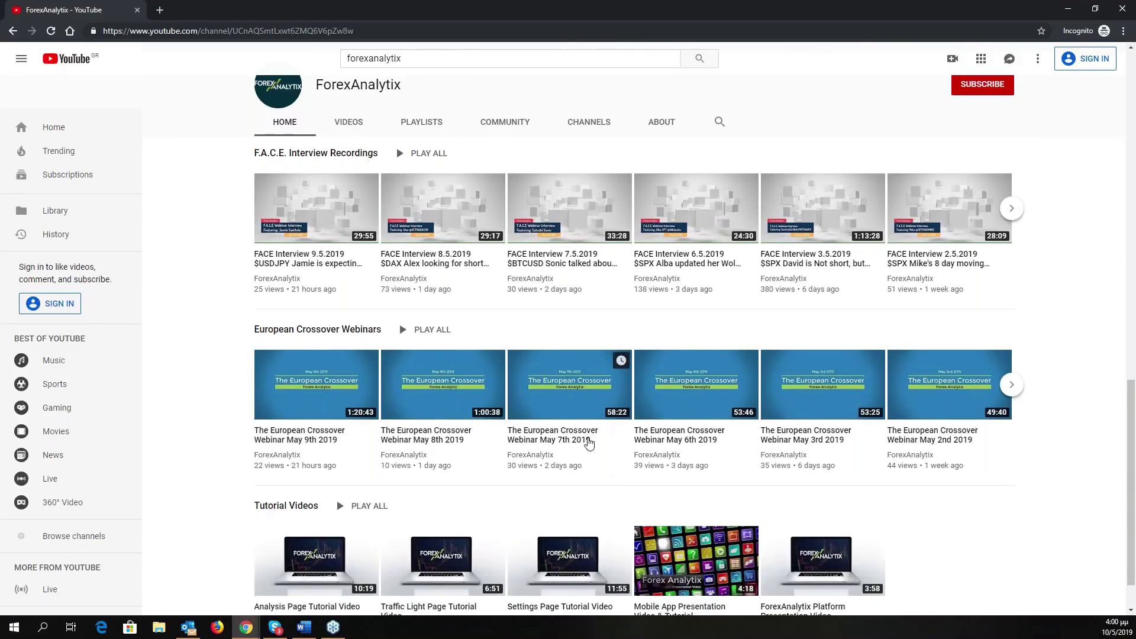
scroll(579, 438, "up", 15)
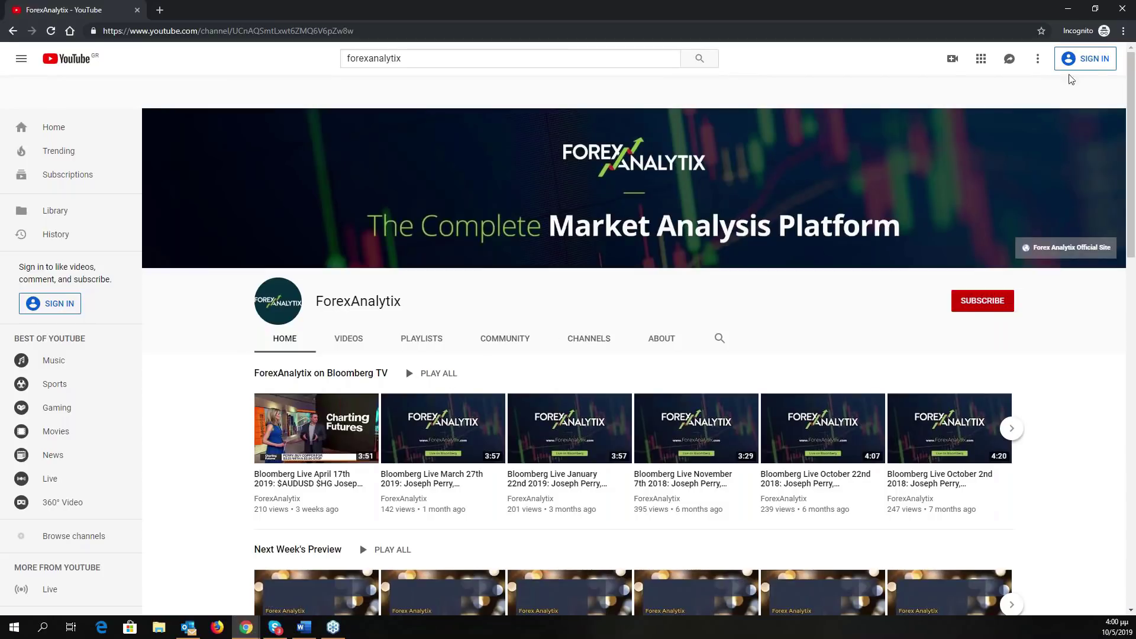
left_click(1117, 13)
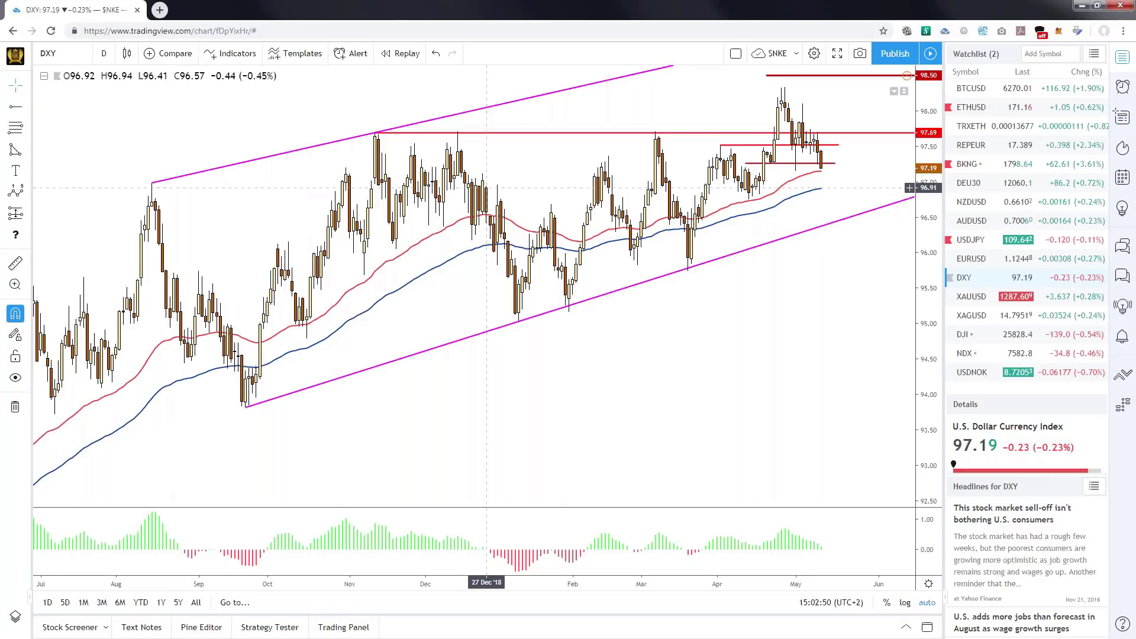
- Pan the DXY daily chart left so the time axis runs August to July
left_click_drag(713, 356, 652, 370)
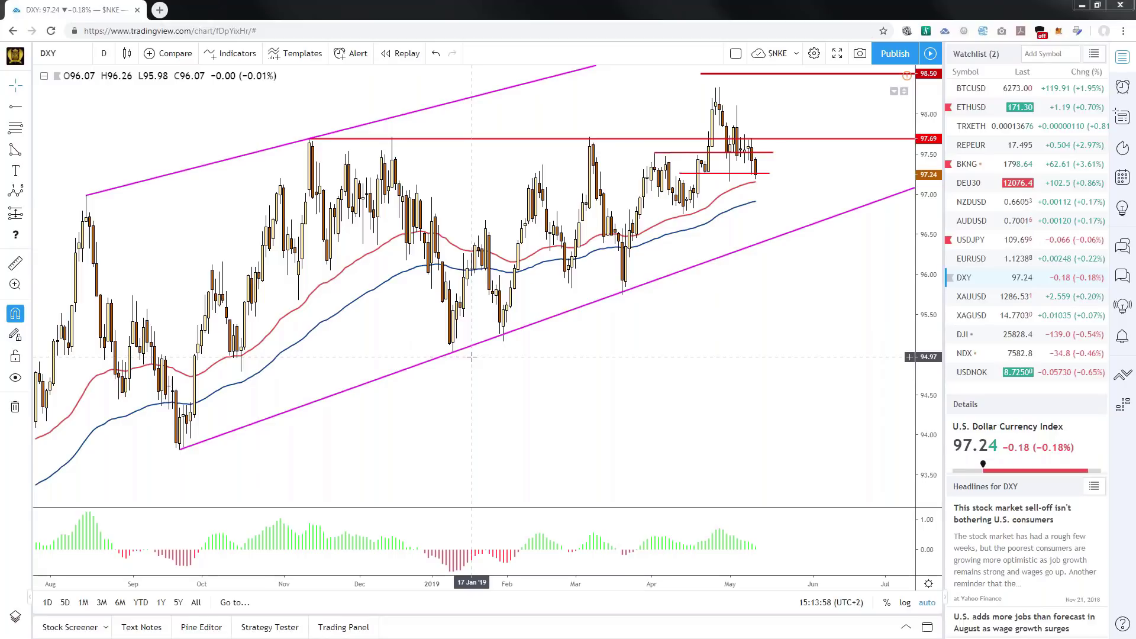
scroll(647, 425, "up", 3)
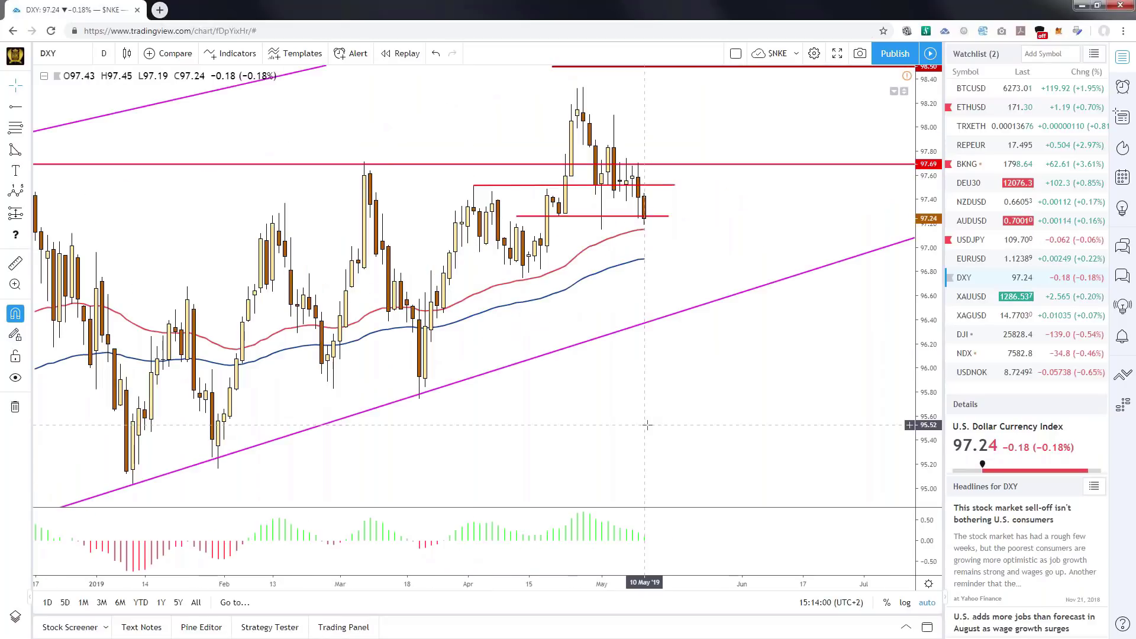
scroll(646, 425, "down", 5)
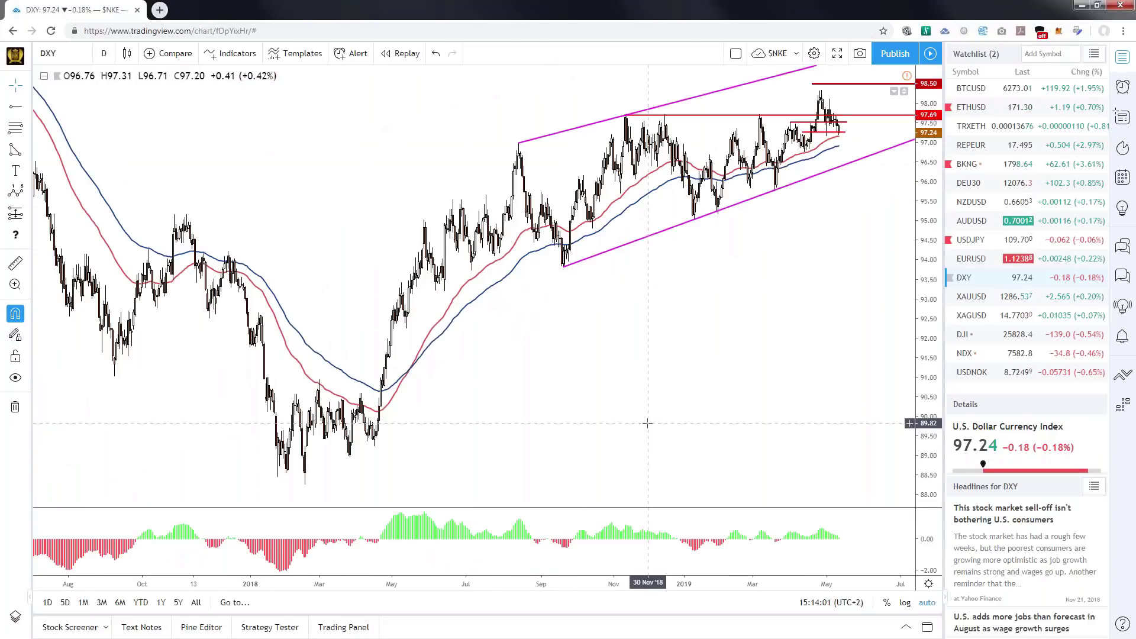
scroll(647, 424, "down", 2)
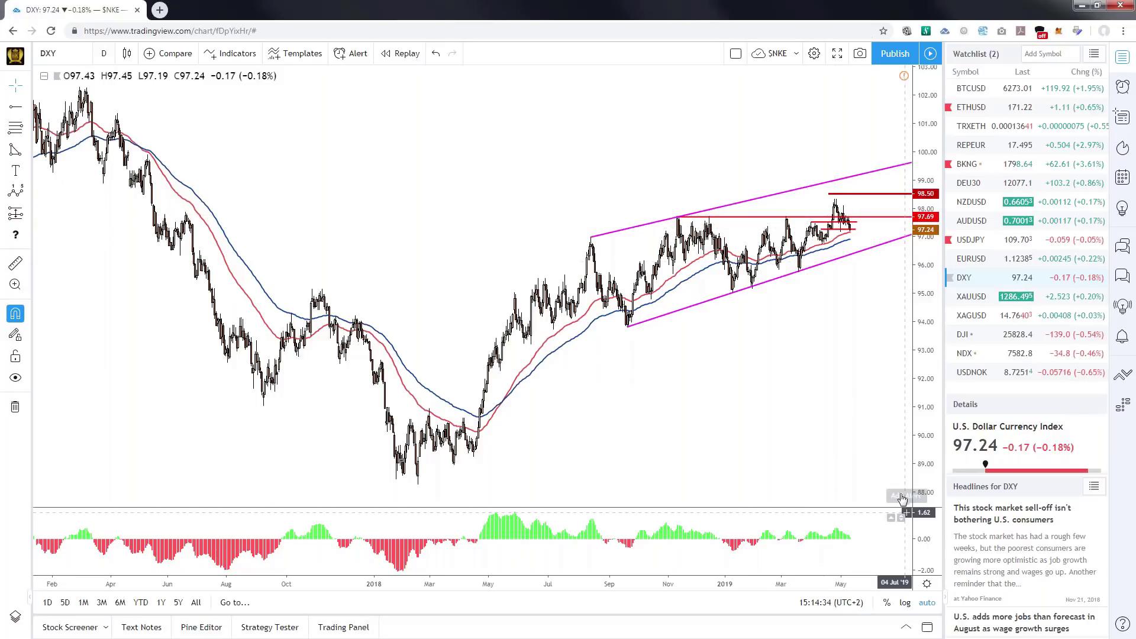
scroll(833, 225, "down", 1)
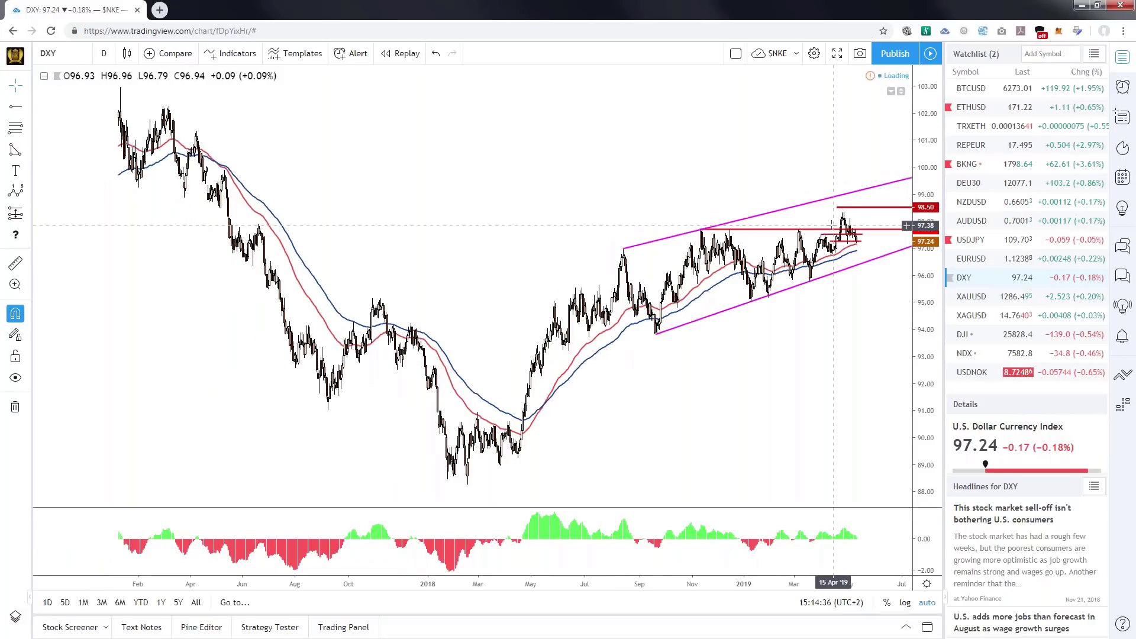
scroll(823, 221, "up", 1)
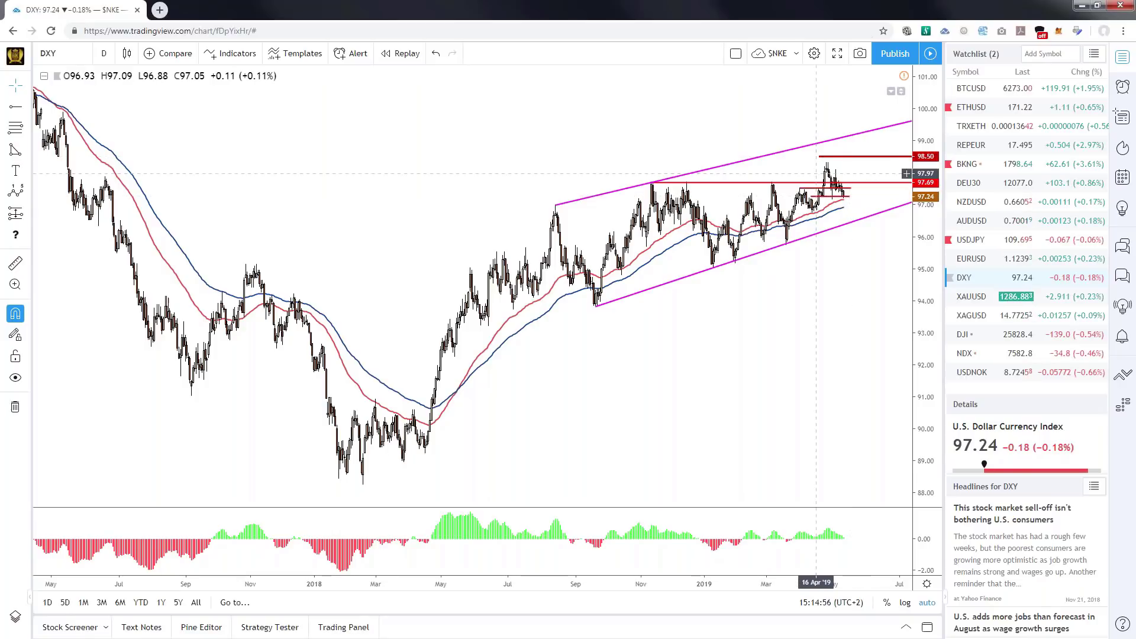
scroll(869, 200, "up", 2)
scroll(791, 210, "up", 2)
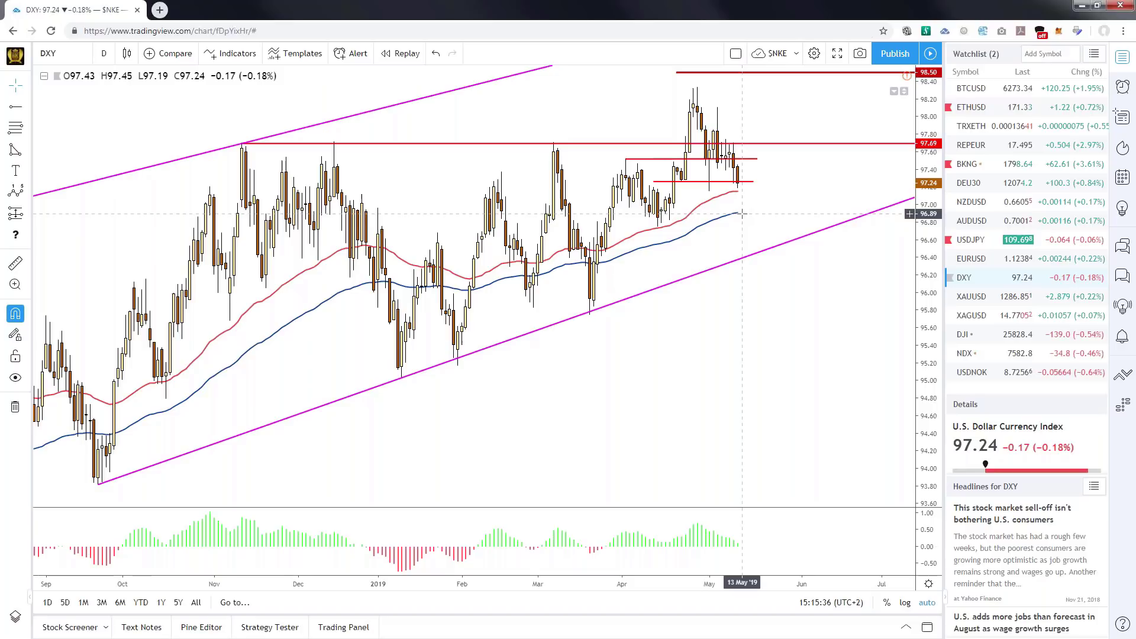
scroll(742, 214, "up", 2)
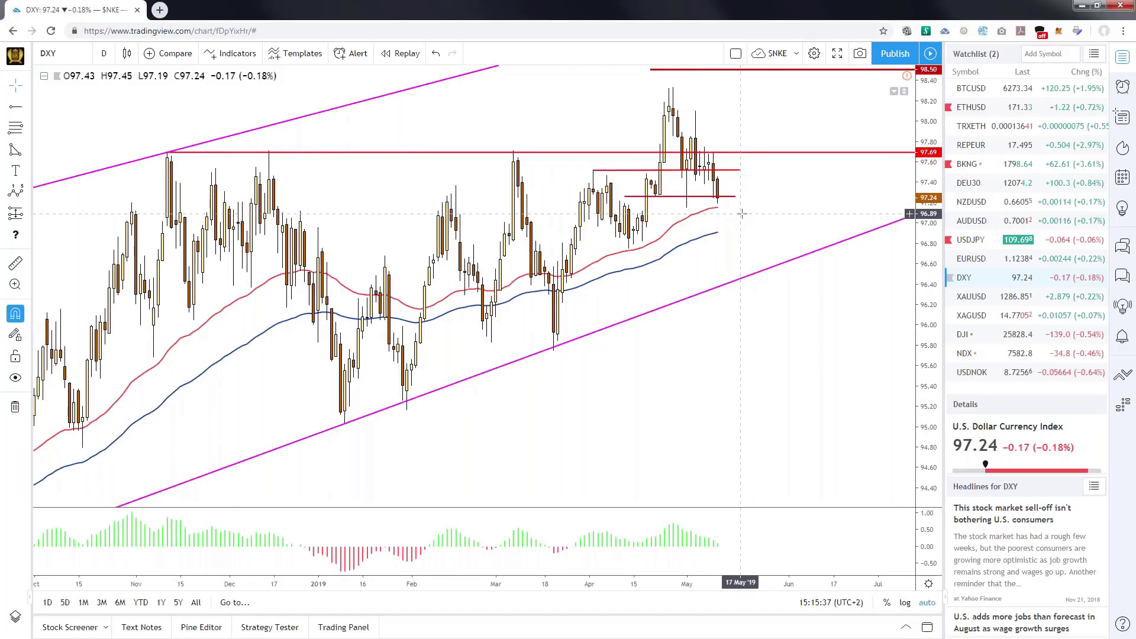
scroll(742, 214, "down", 2)
scroll(742, 214, "down", 2)
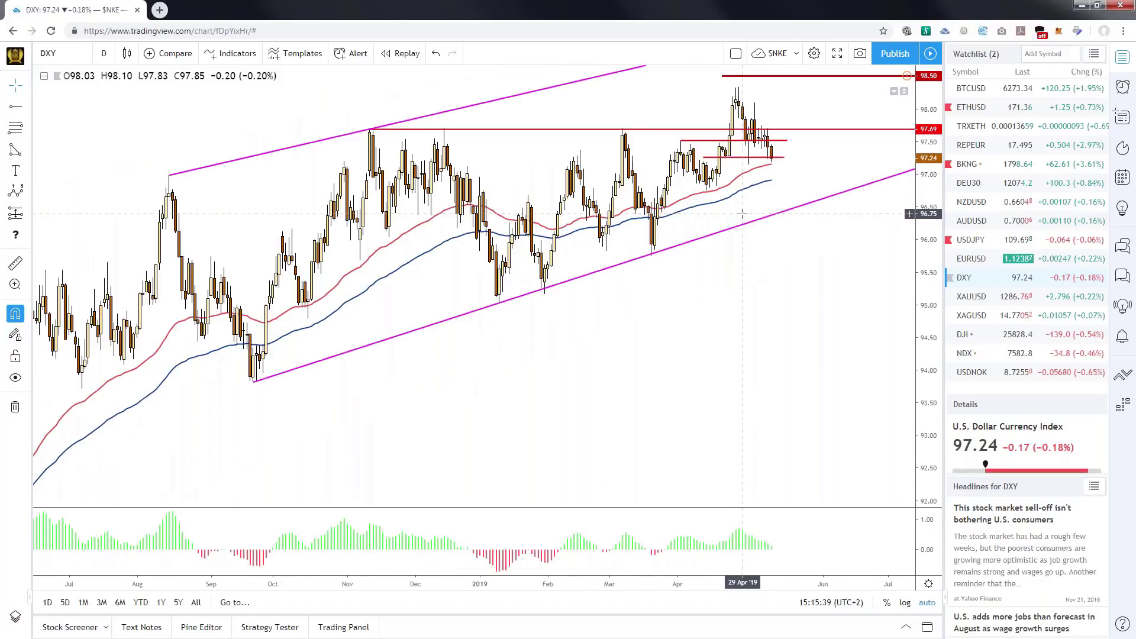
scroll(743, 214, "up", 1)
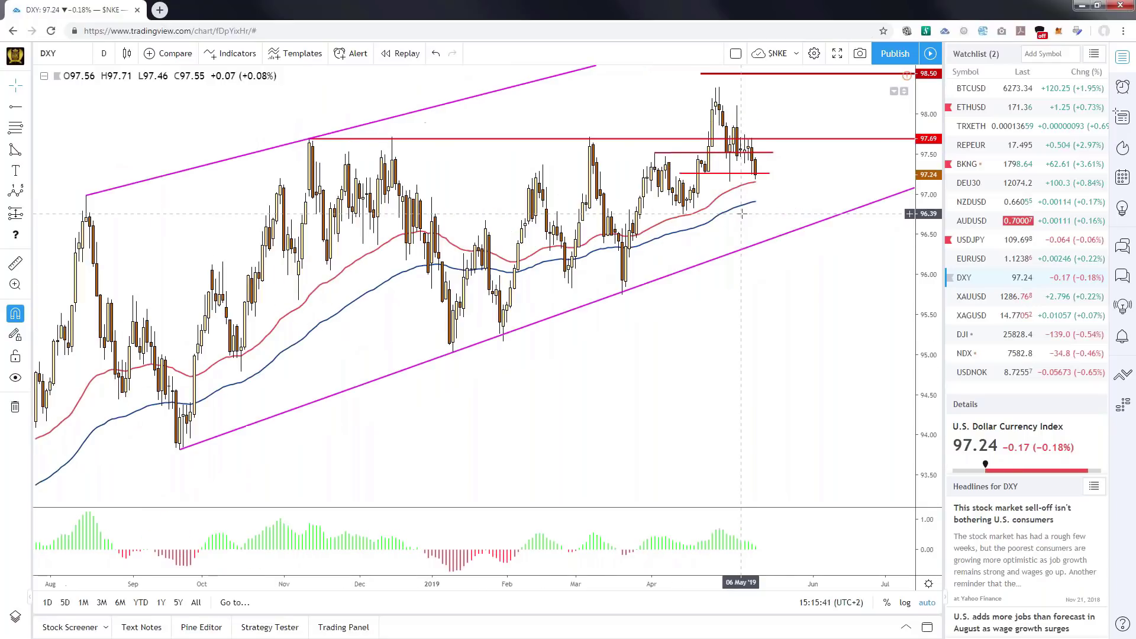
scroll(742, 215, "down", 3)
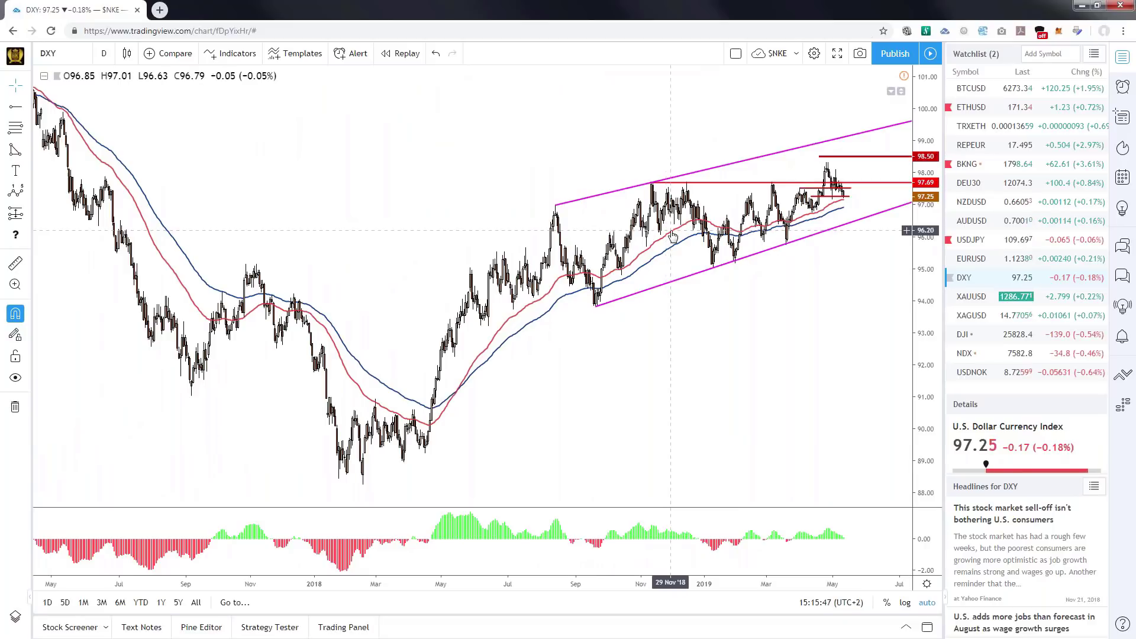
scroll(673, 235, "up", 3)
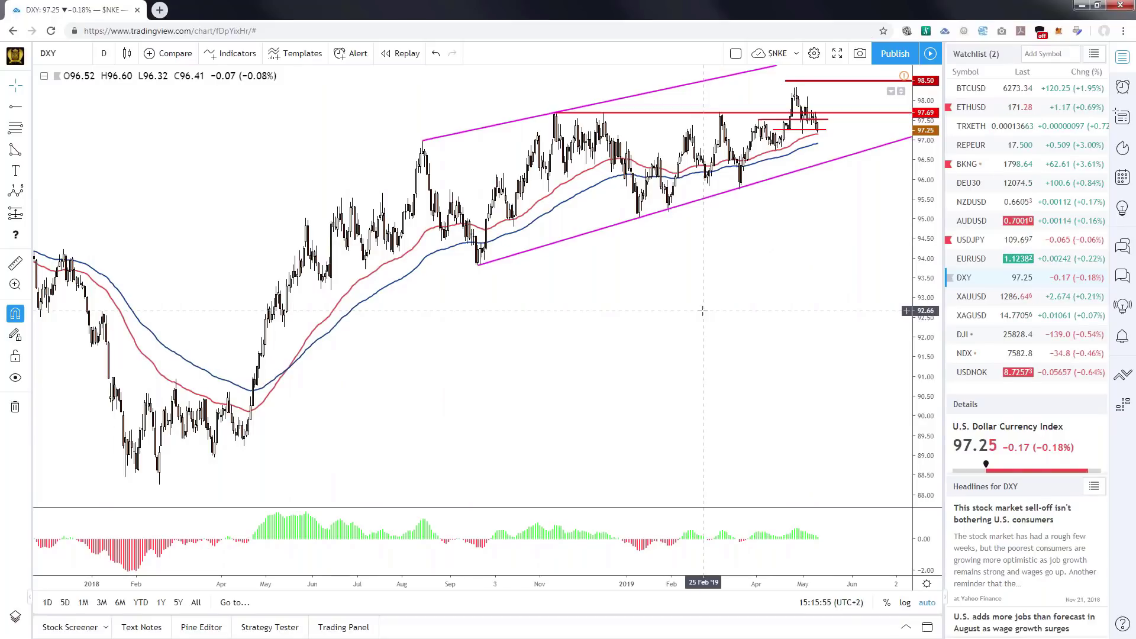
scroll(703, 311, "down", 1)
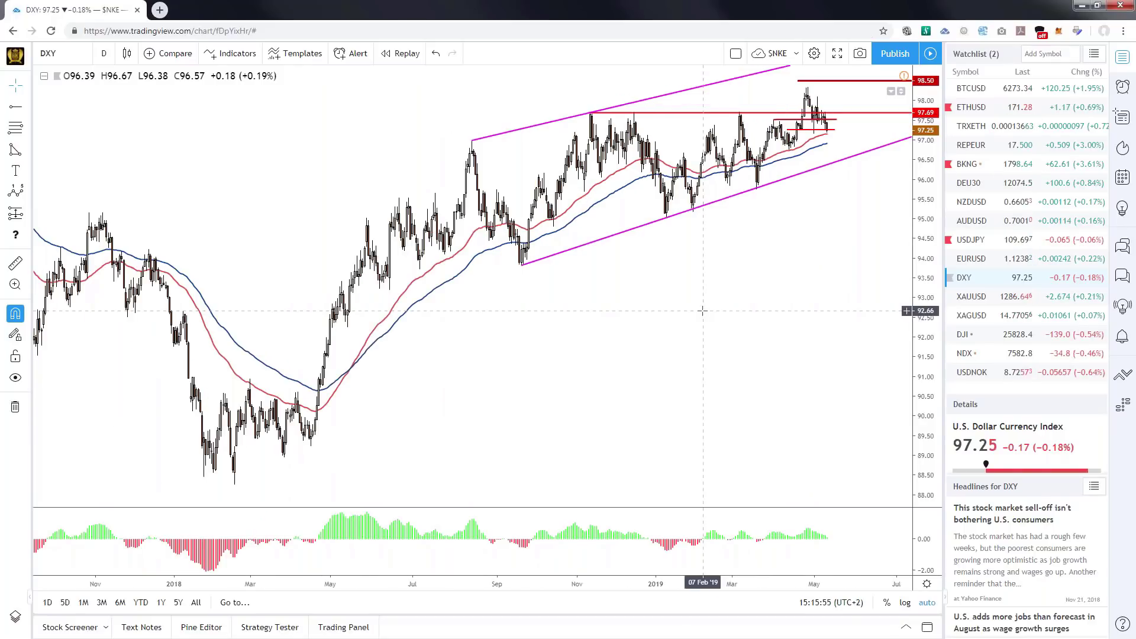
scroll(697, 304, "down", 1)
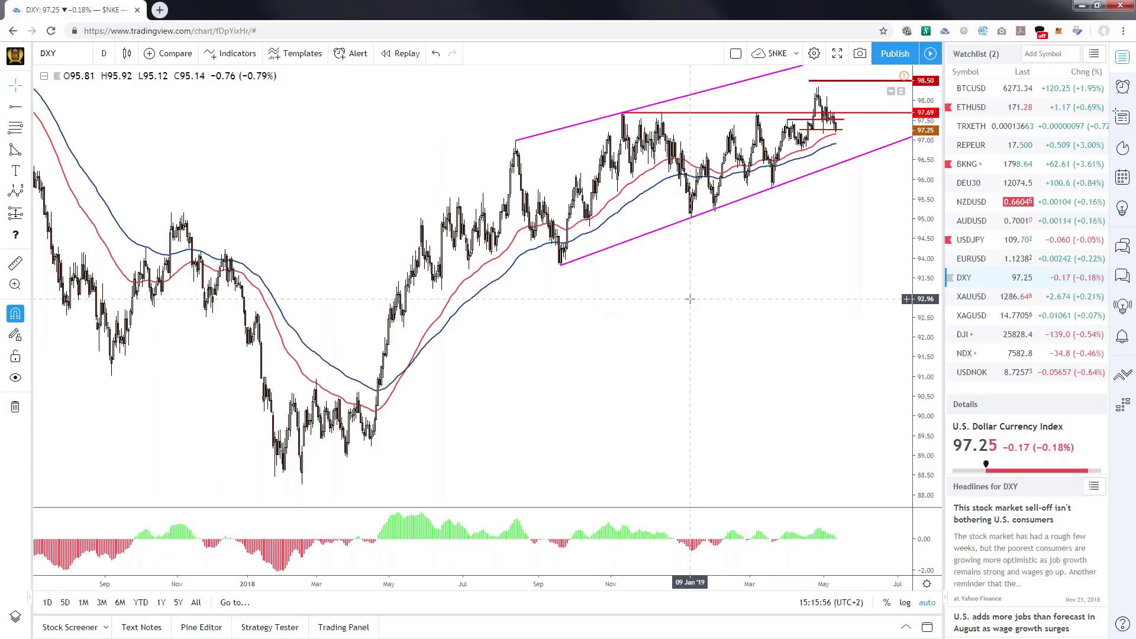
scroll(686, 298, "up", 2)
scroll(452, 291, "up", 1)
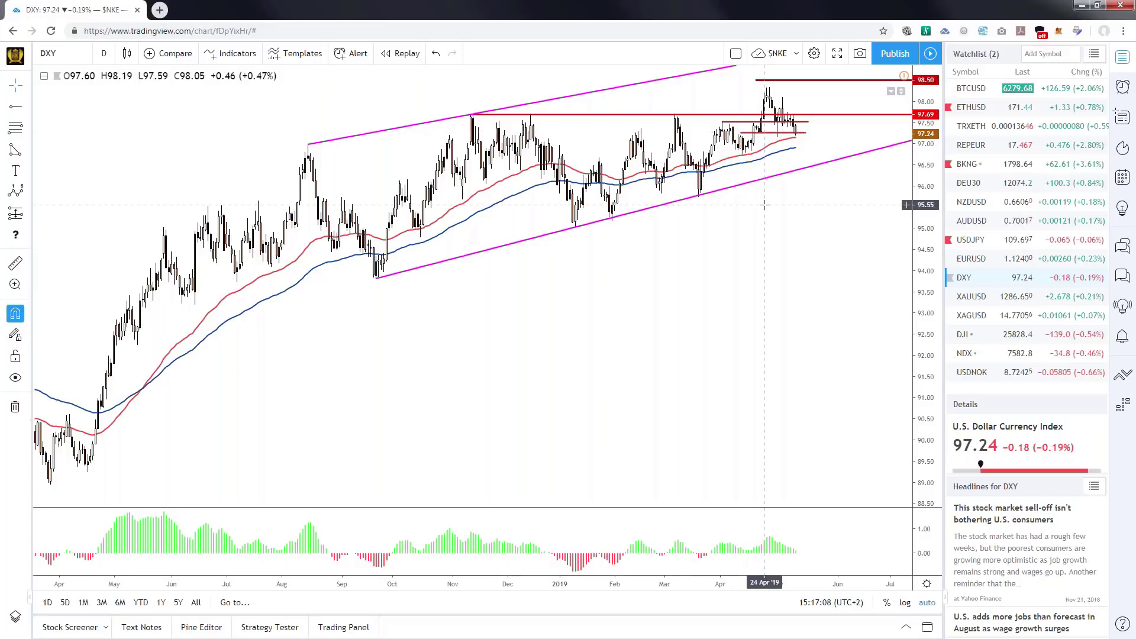
- Zoom the DXY daily chart and select the red horizontal level near 97.2
scroll(764, 204, "down", 1)
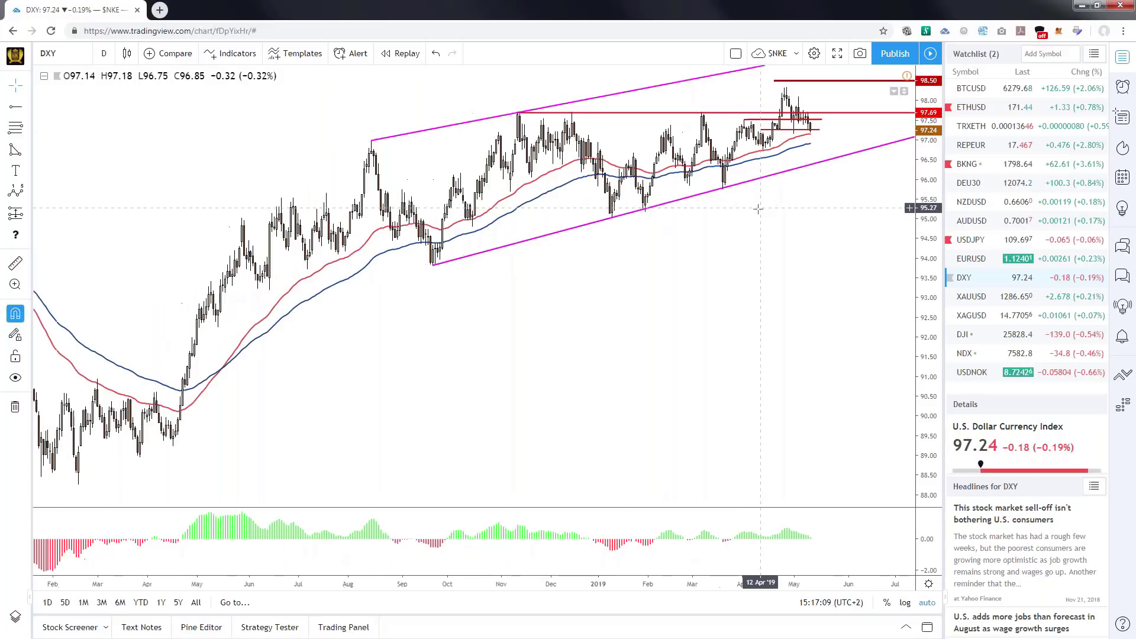
scroll(757, 208, "up", 1)
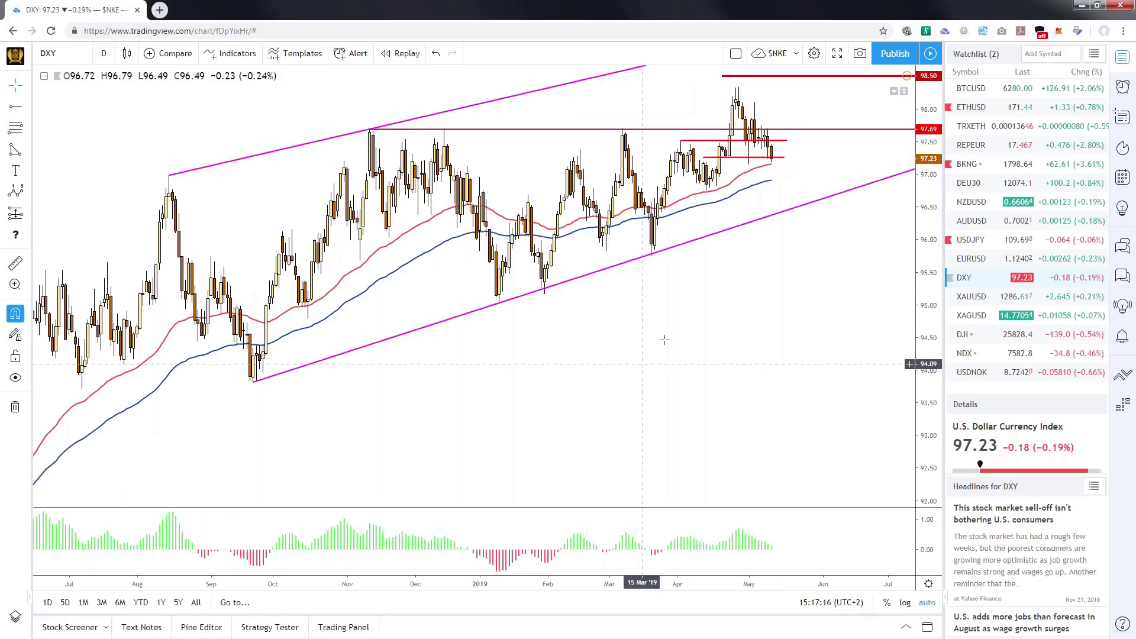
scroll(723, 191, "right", 2)
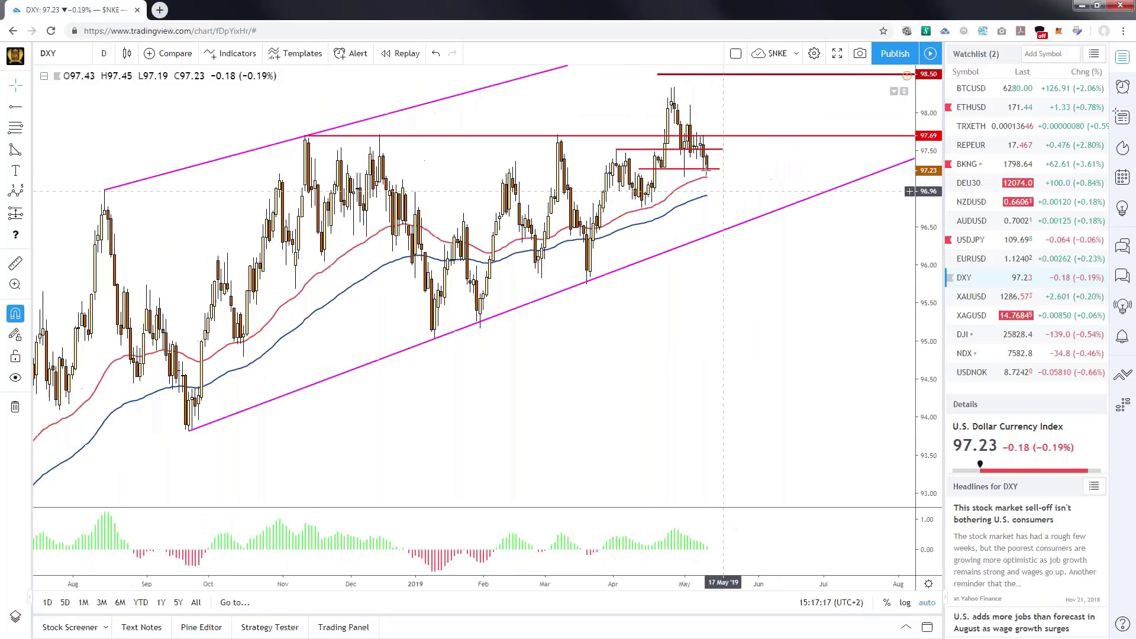
left_click(669, 170)
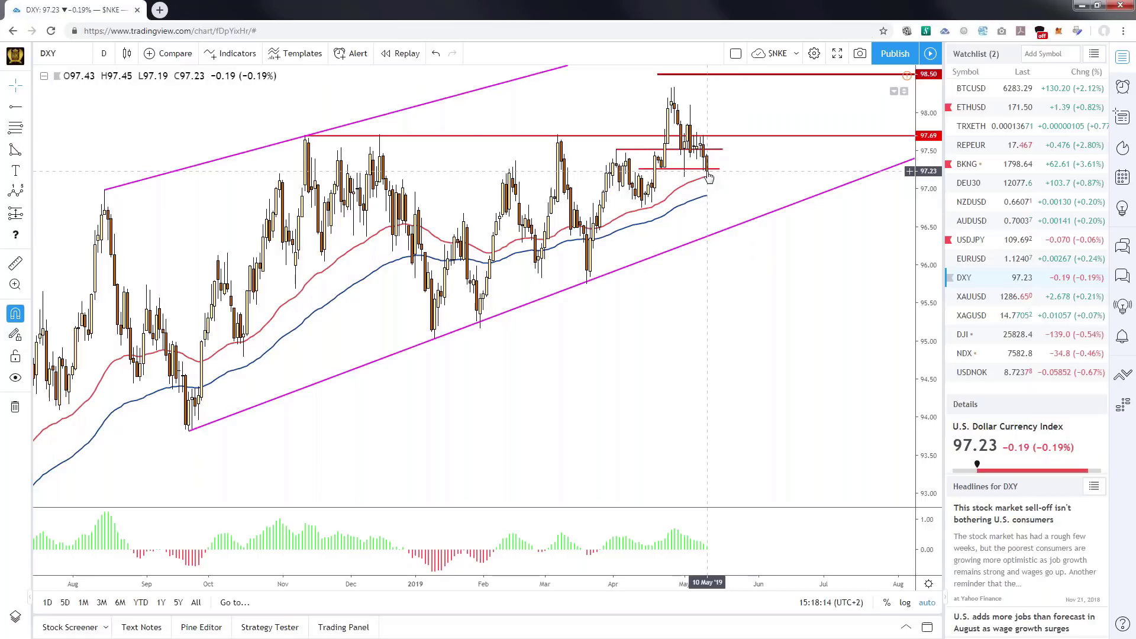
left_click(970, 261)
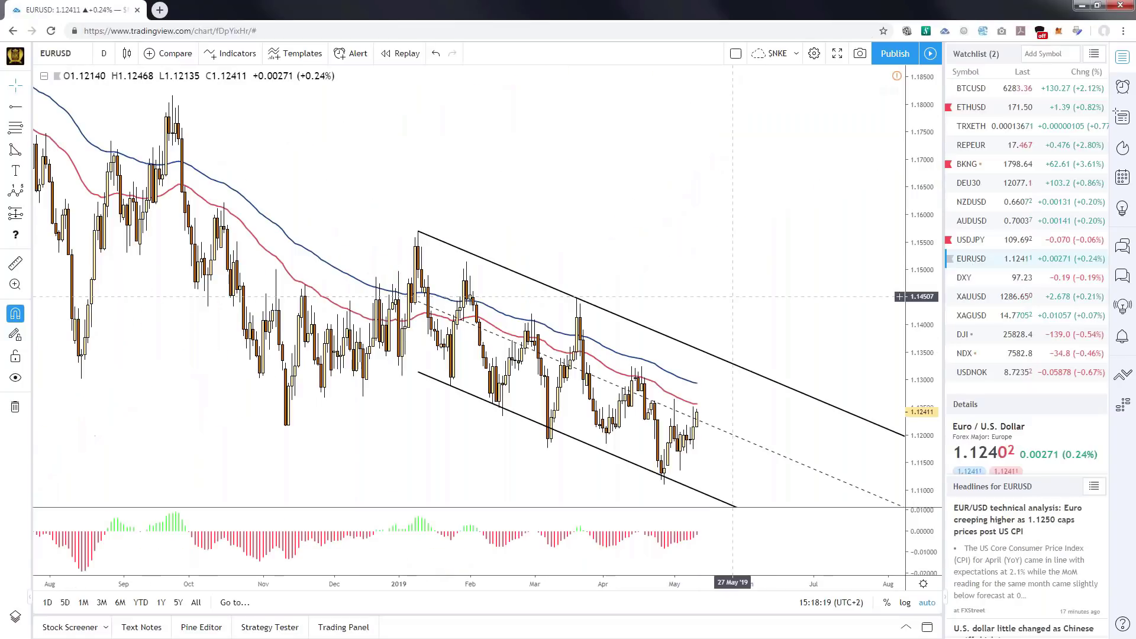
scroll(694, 385, "up", 3)
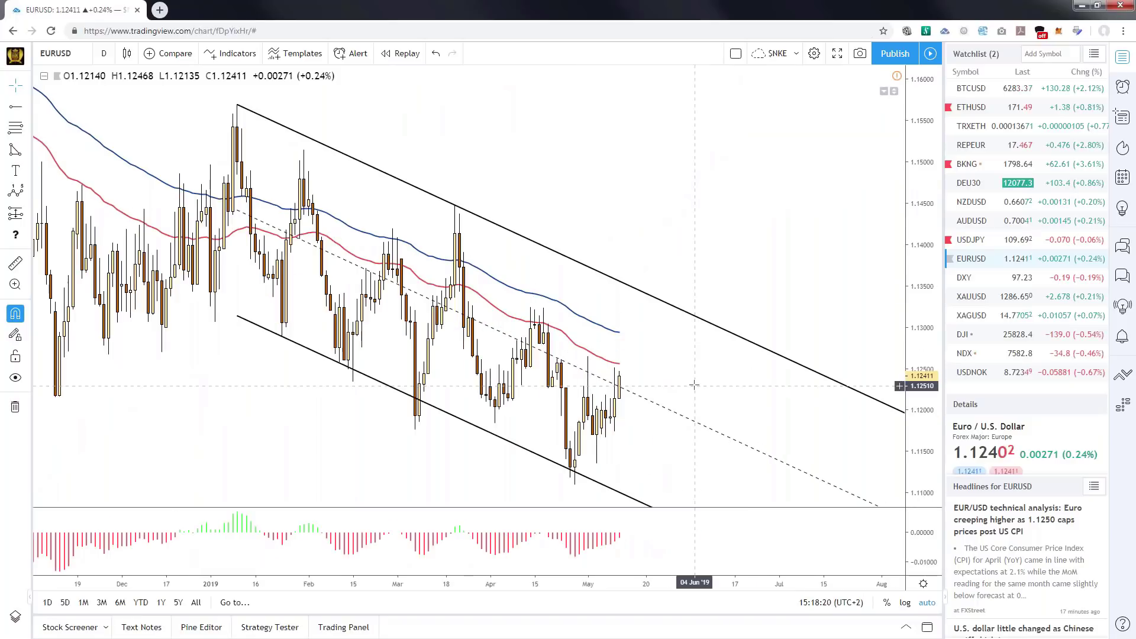
scroll(571, 364, "up", 2)
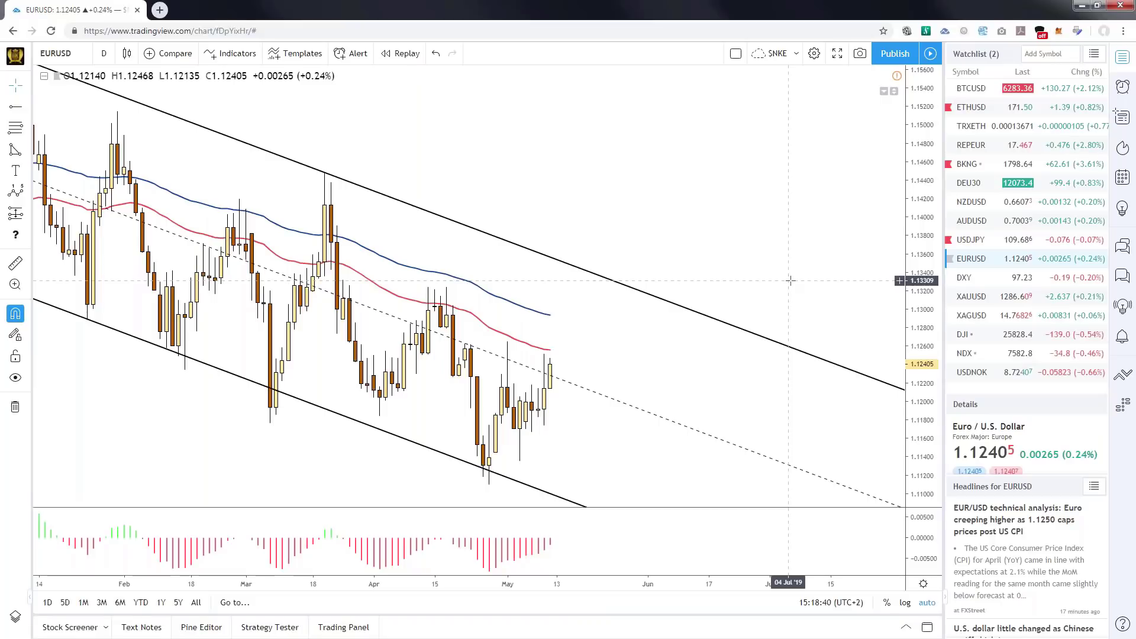
left_click_drag(607, 139, 740, 160)
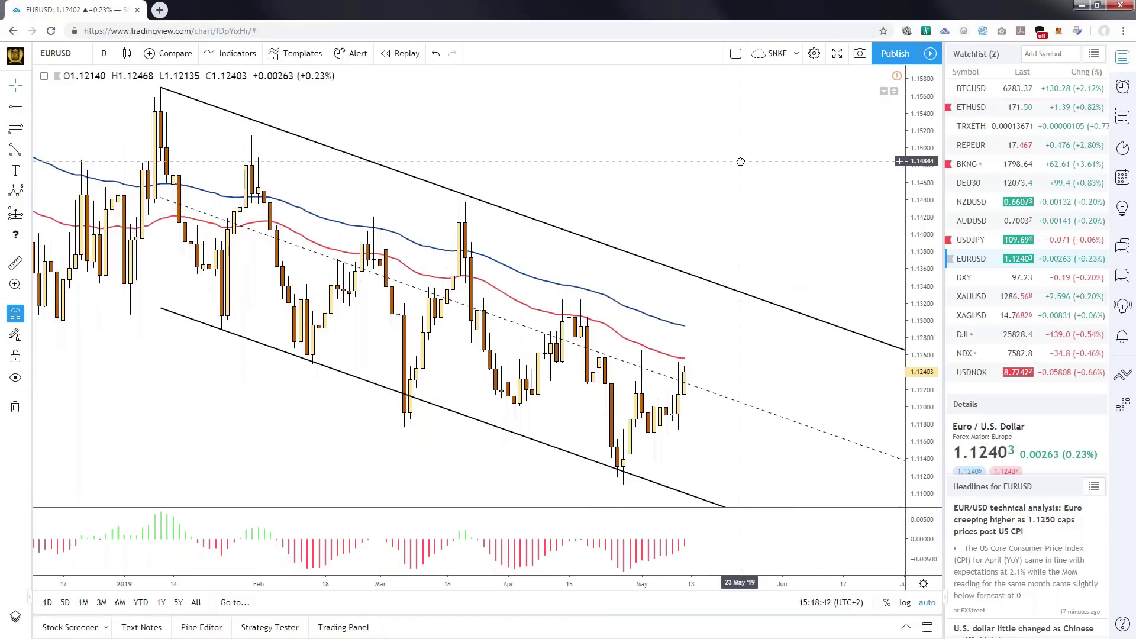
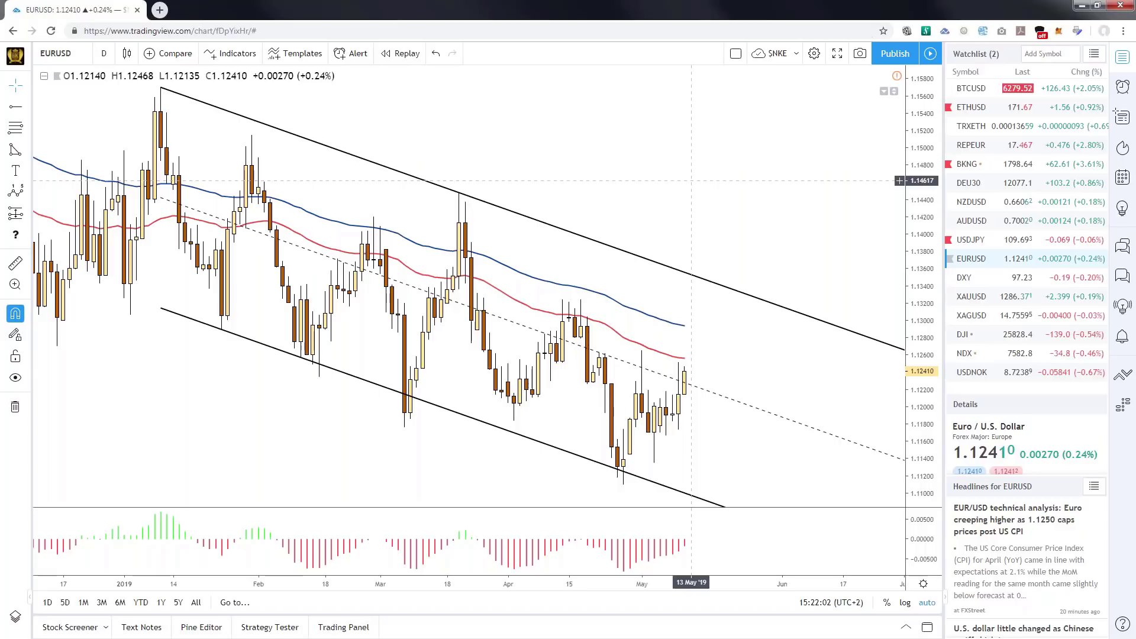
- Open the USDNOK daily chart and zoom out to show prices back to mid-2017
left_click(972, 372)
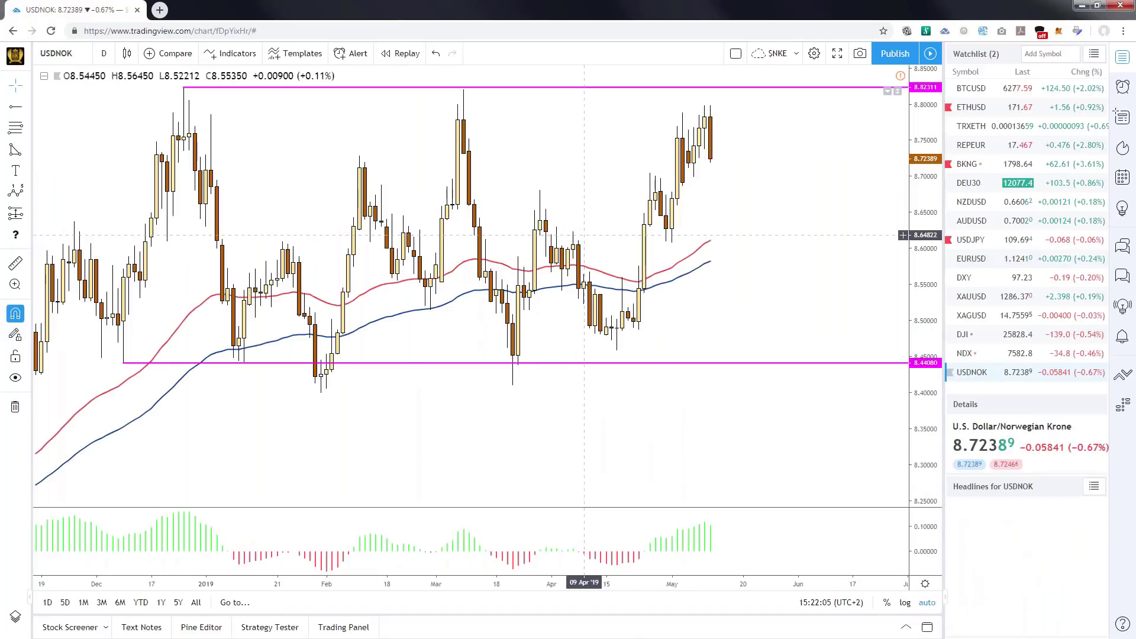
scroll(586, 236, "down", 3)
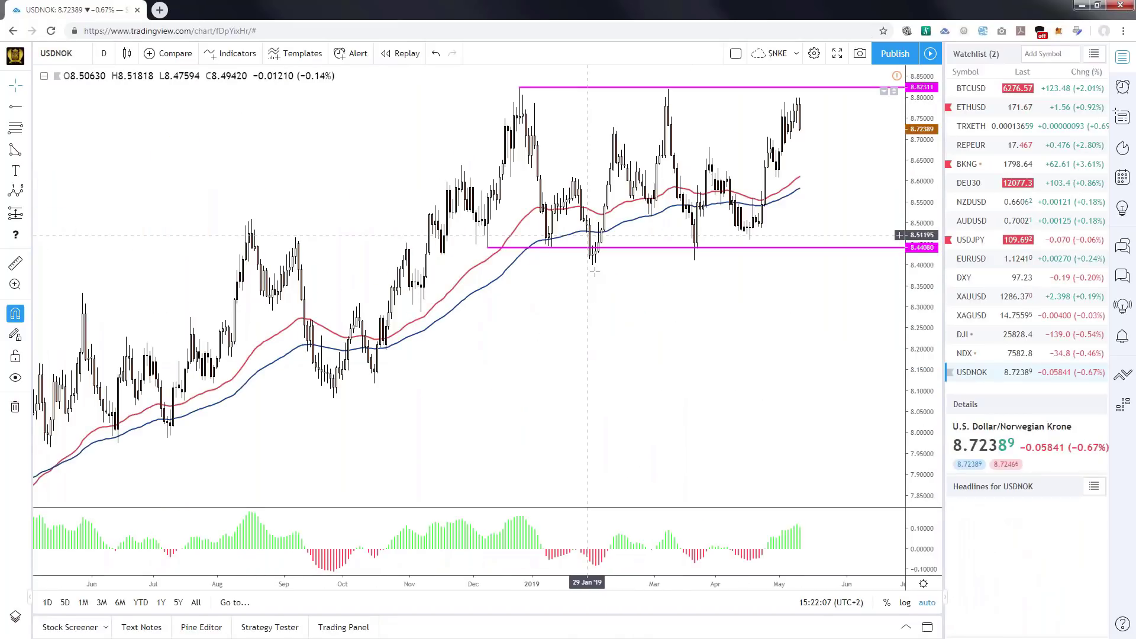
scroll(594, 272, "right", 3)
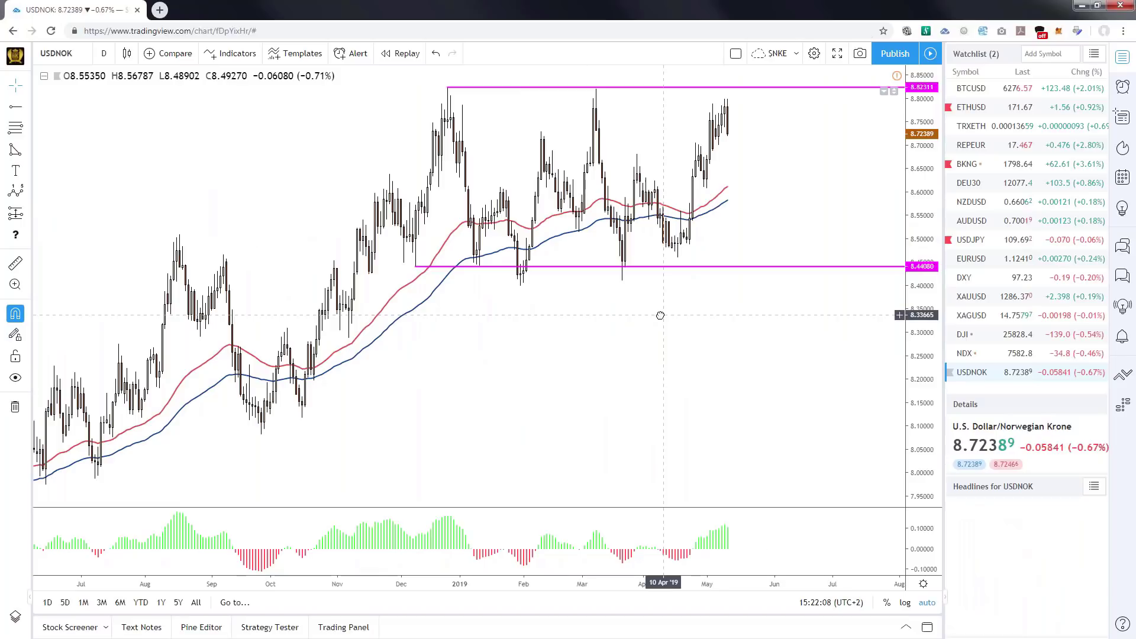
scroll(660, 315, "down", 3)
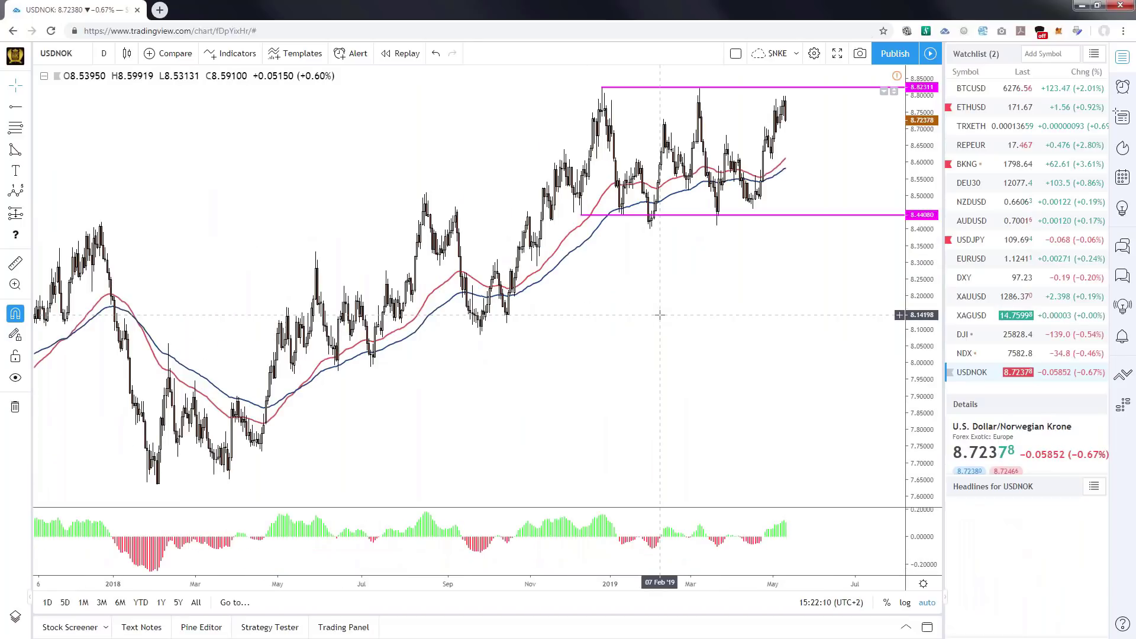
scroll(660, 316, "down", 2)
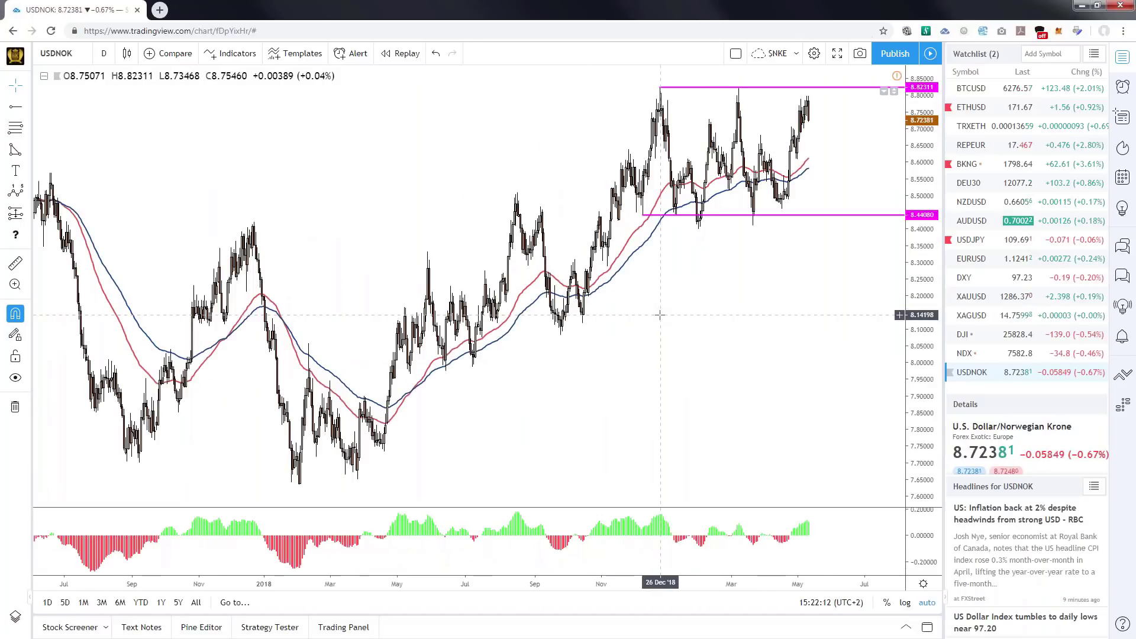
scroll(660, 315, "up", 1)
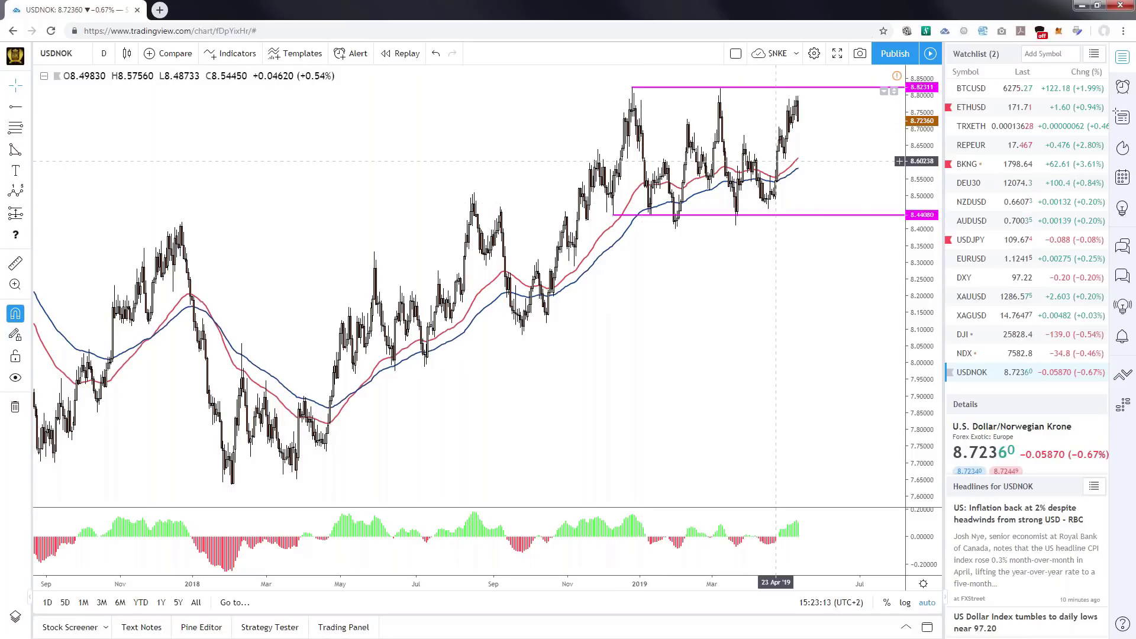
- Zoom the USDNOK daily chart out further so price history back to 2014 is visible
scroll(647, 126, "down", 3)
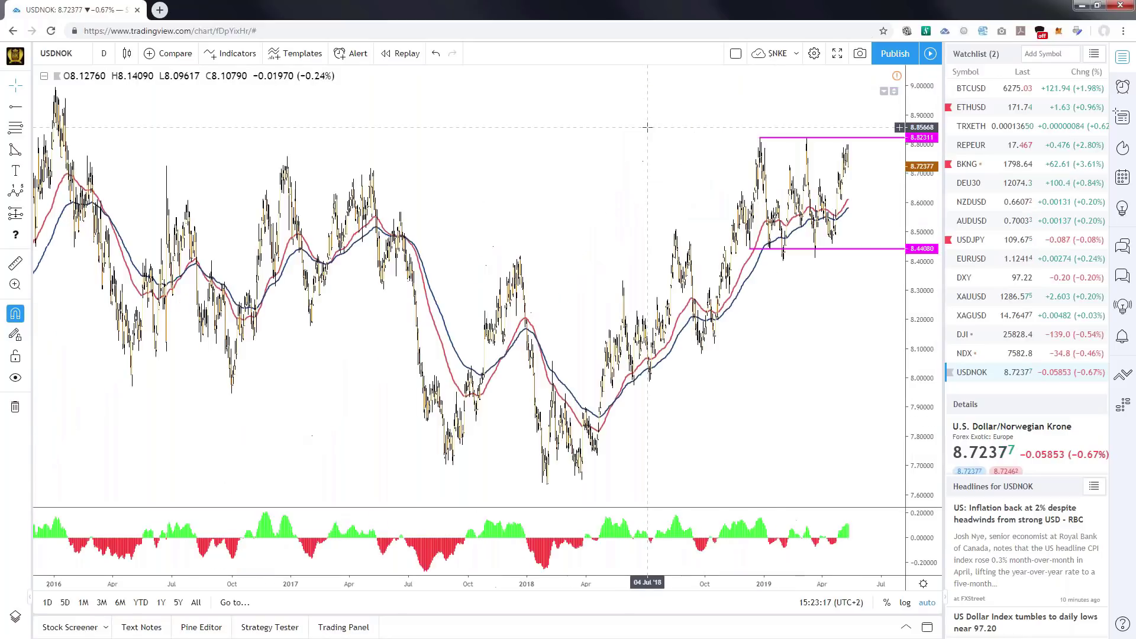
scroll(647, 127, "down", 3)
left_click(105, 60)
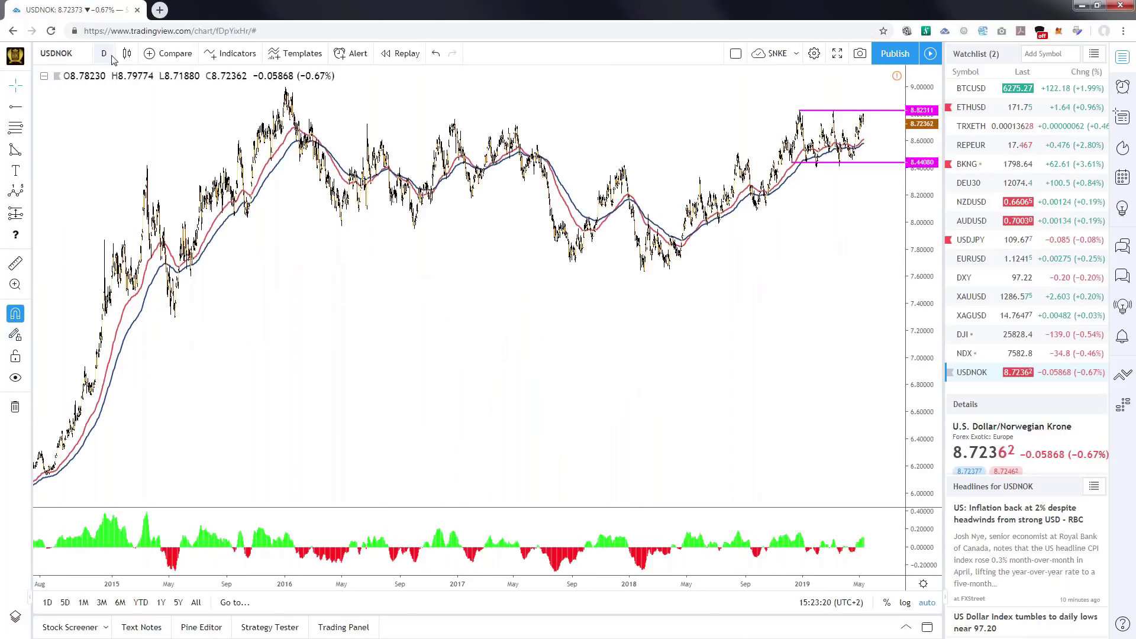
- Switch USDNOK to weekly bars and draw a descending parallel channel from the Jan '16 high
left_click(111, 57)
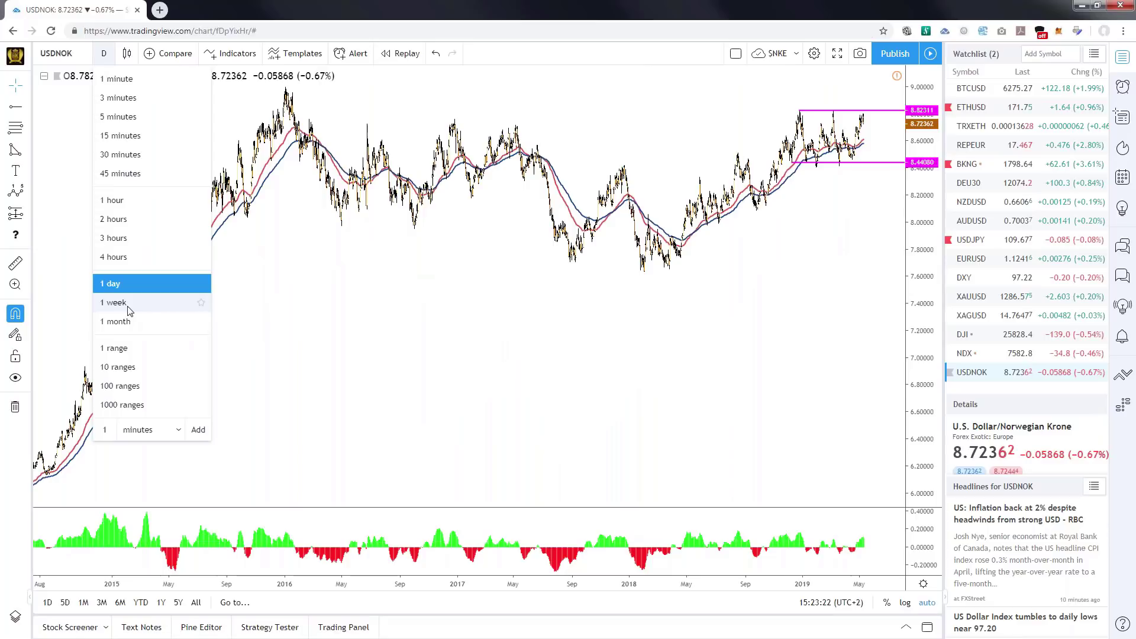
left_click(129, 307)
left_click(28, 109)
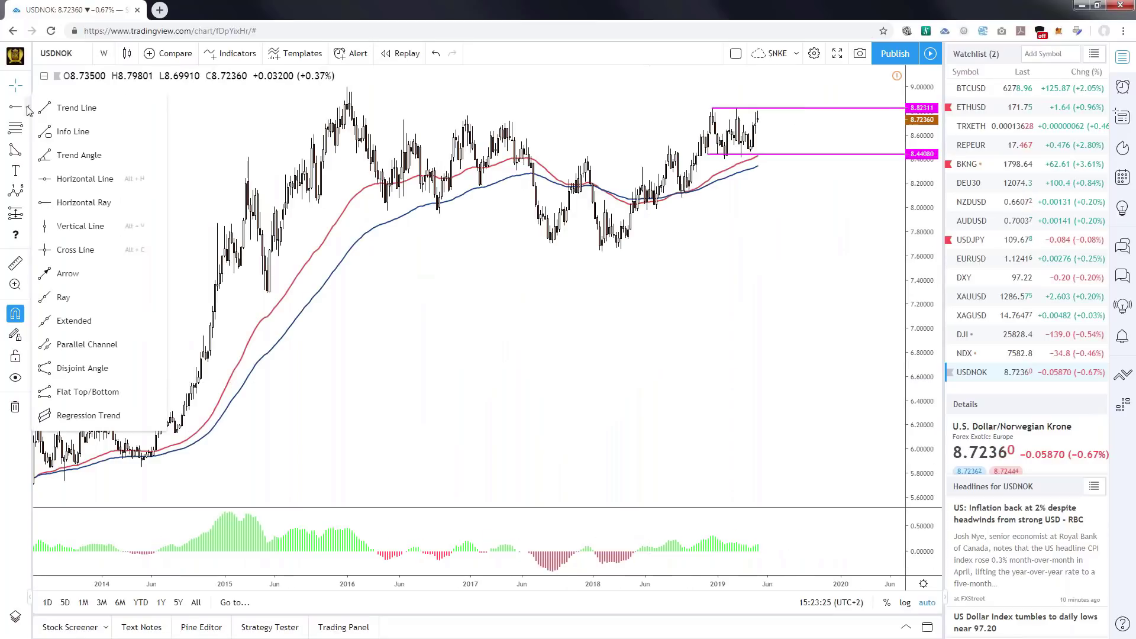
left_click(71, 108)
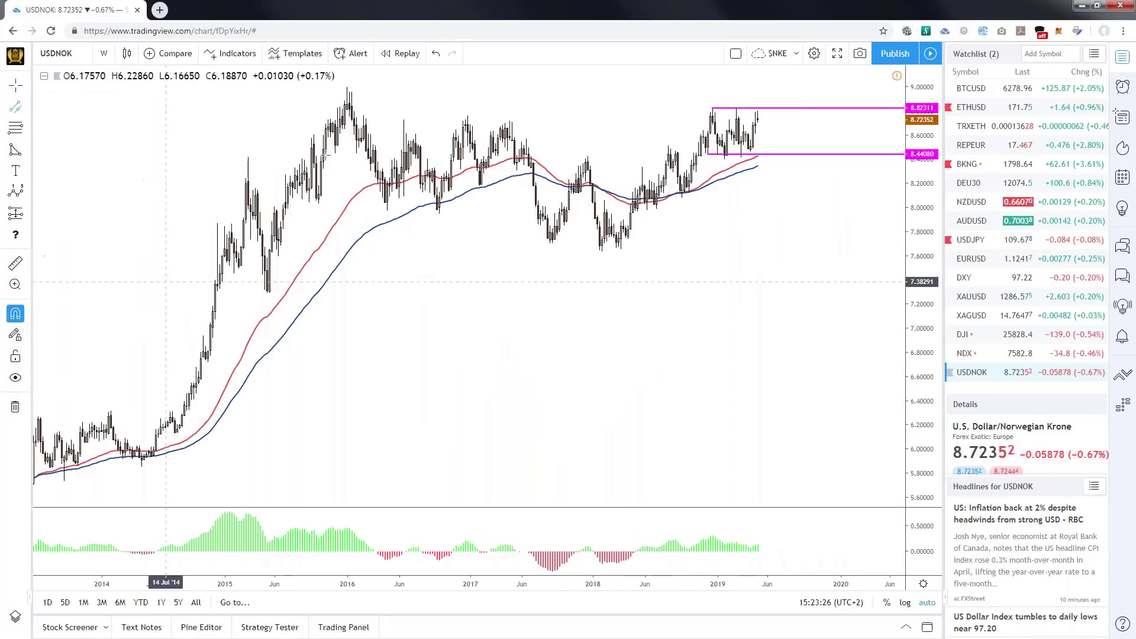
left_click(350, 88)
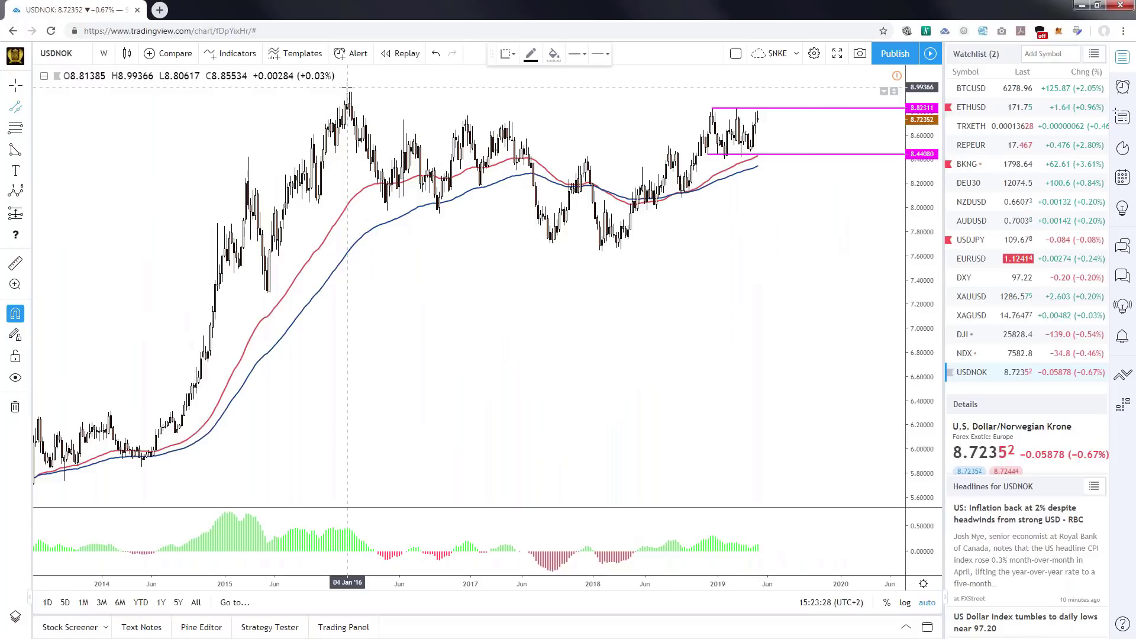
left_click(706, 104)
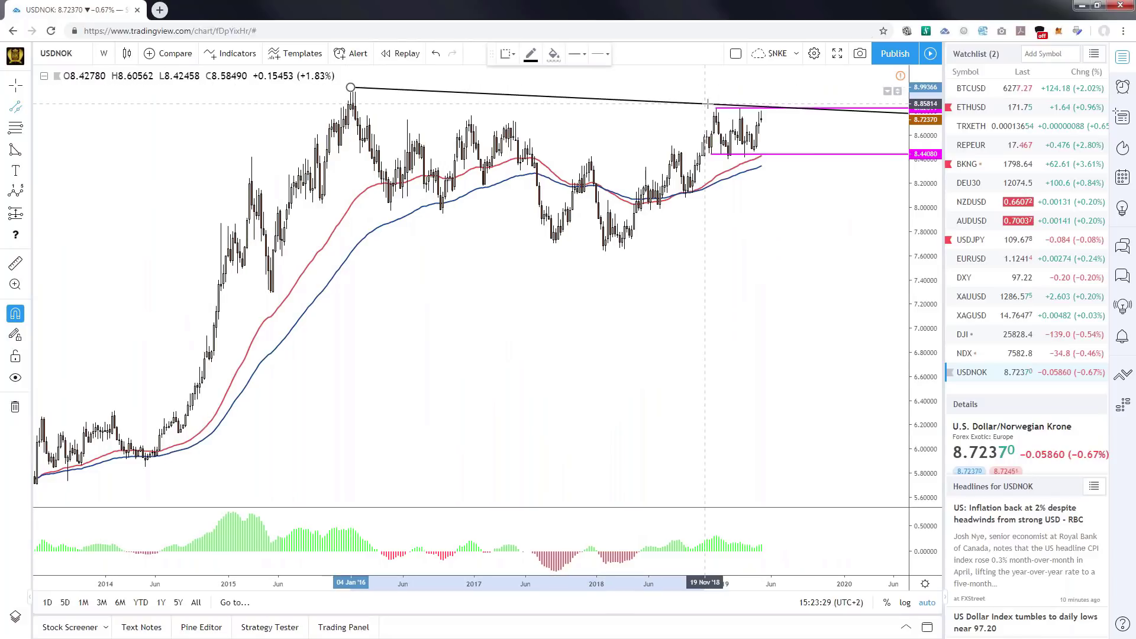
left_click(716, 108)
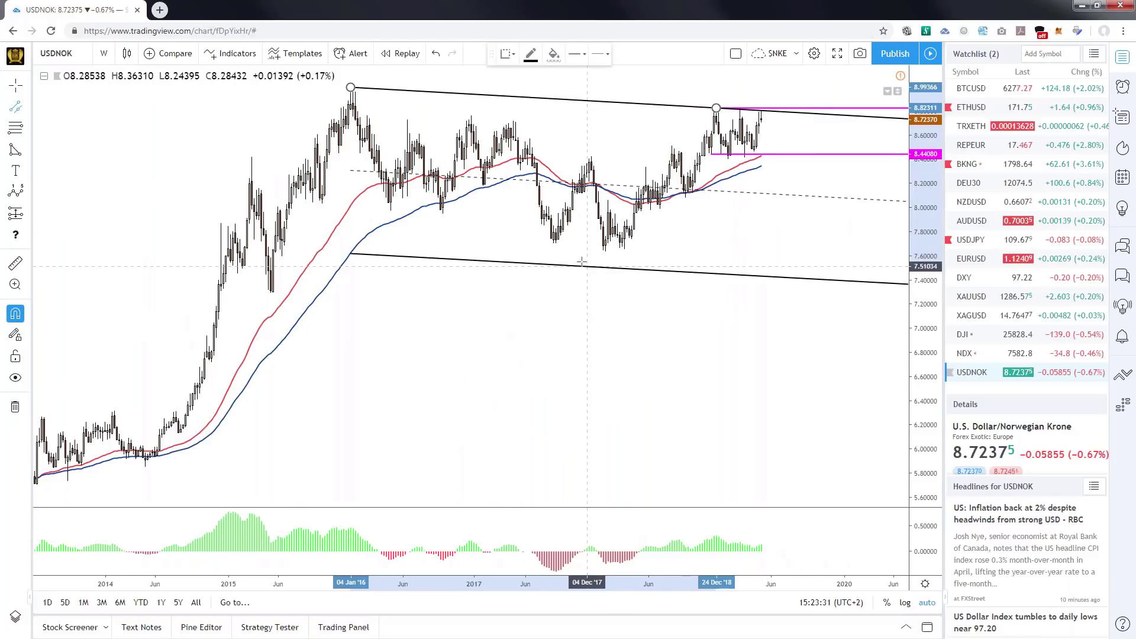
left_click(533, 242)
left_click(726, 123)
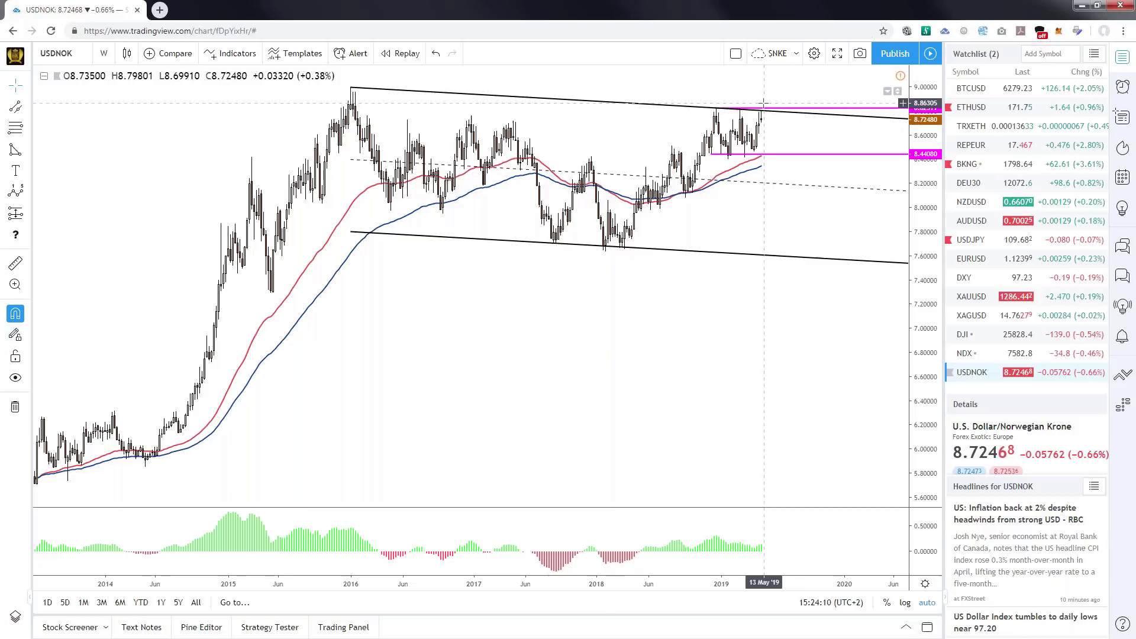
- Zoom the weekly USDNOK chart out and back in, then change the symbol to NZDUSD
scroll(763, 103, "down", 2)
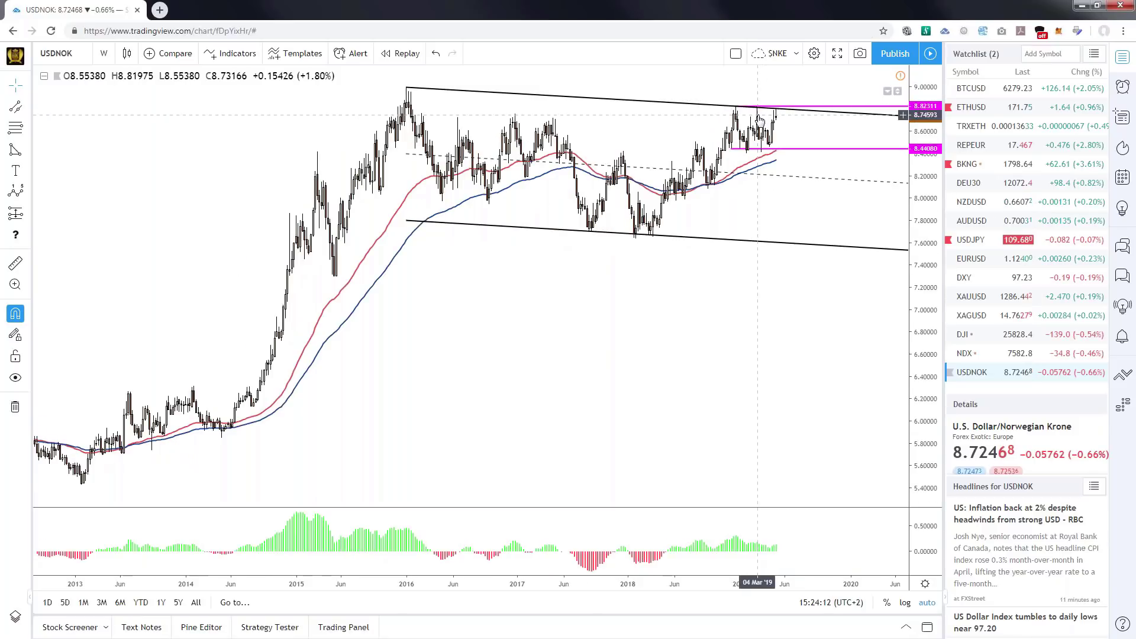
scroll(759, 118, "up", 3)
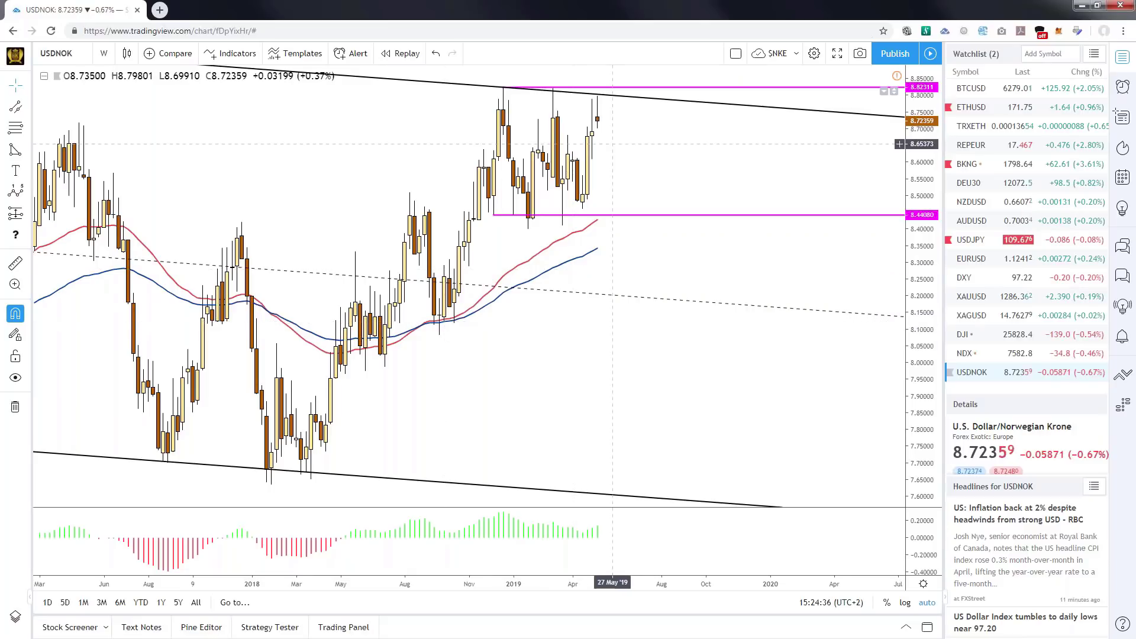
left_click(971, 201)
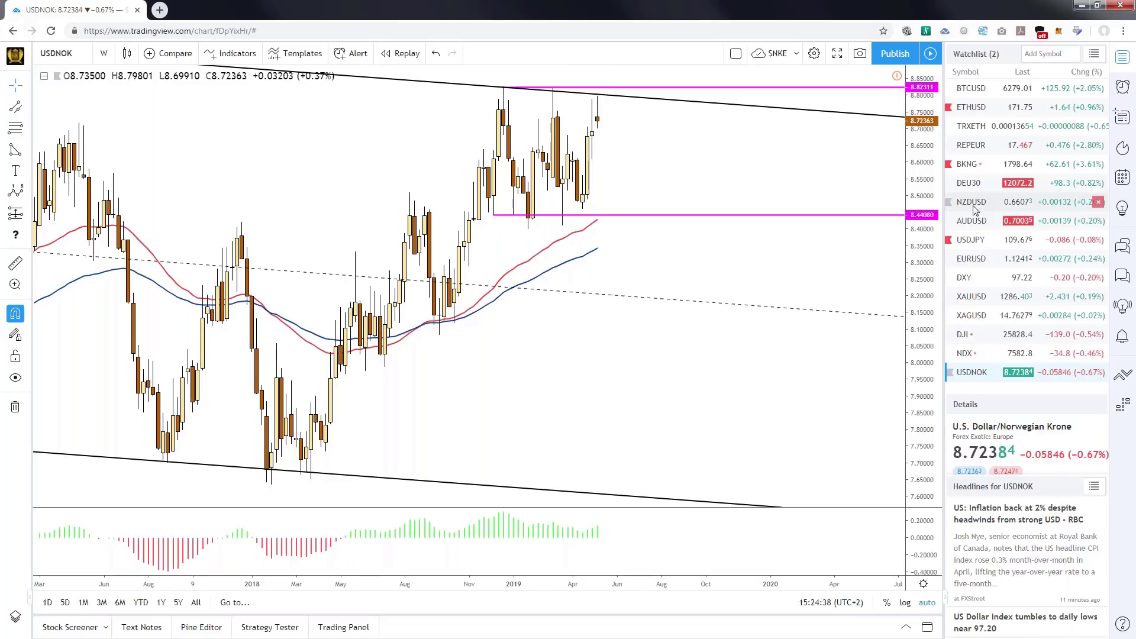
- Change the NZDUSD chart interval from weekly to 1 day
scroll(693, 242, "up", 1)
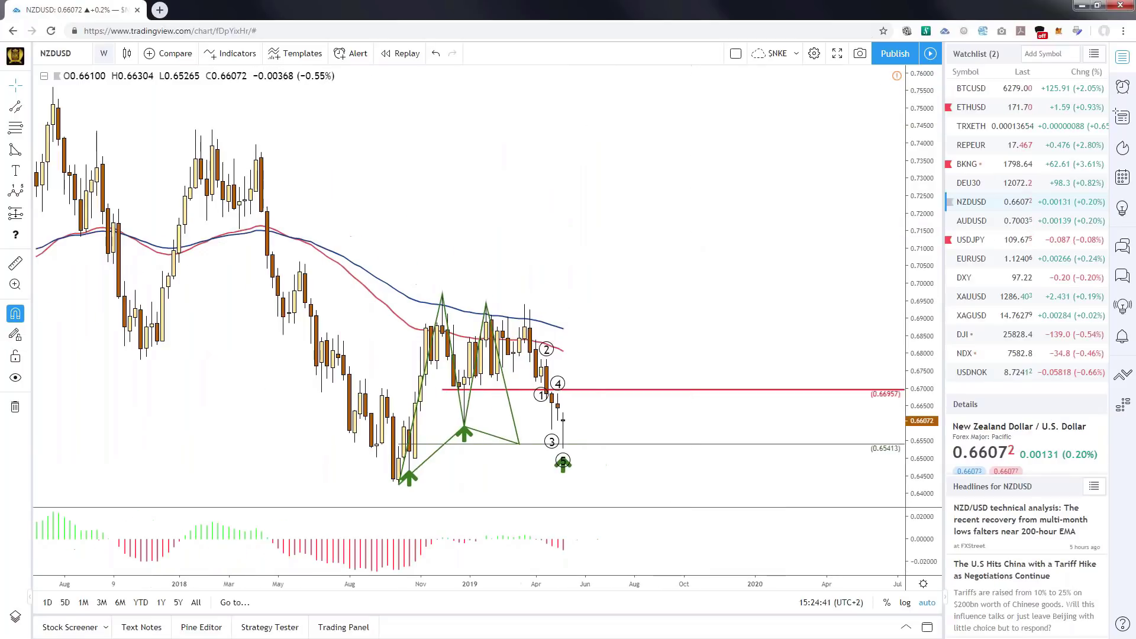
left_click(103, 53)
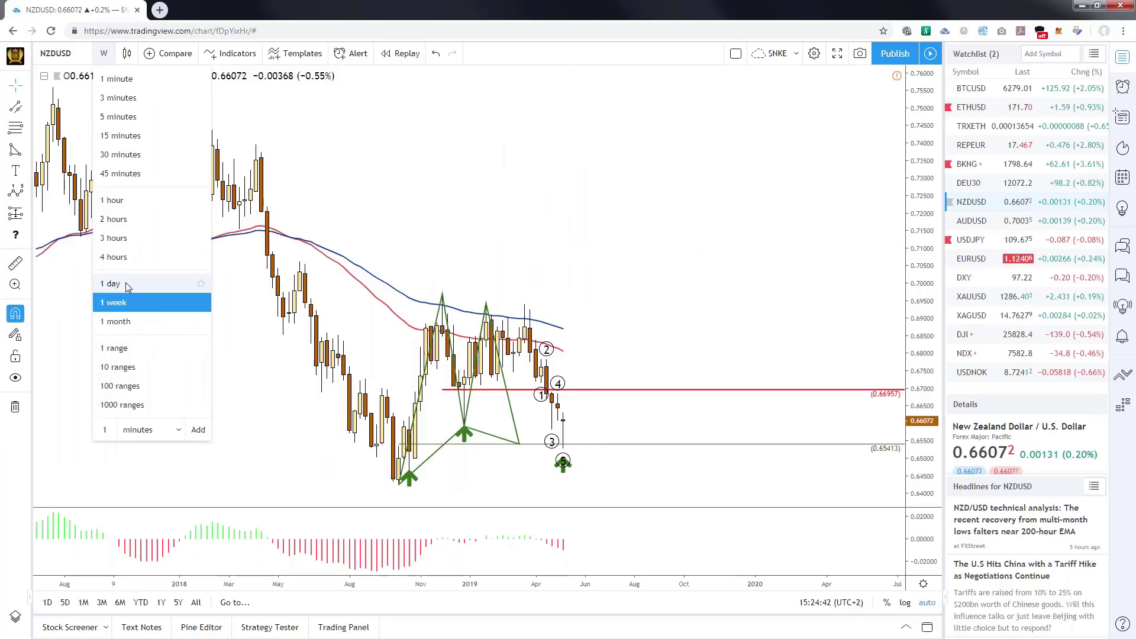
left_click(114, 286)
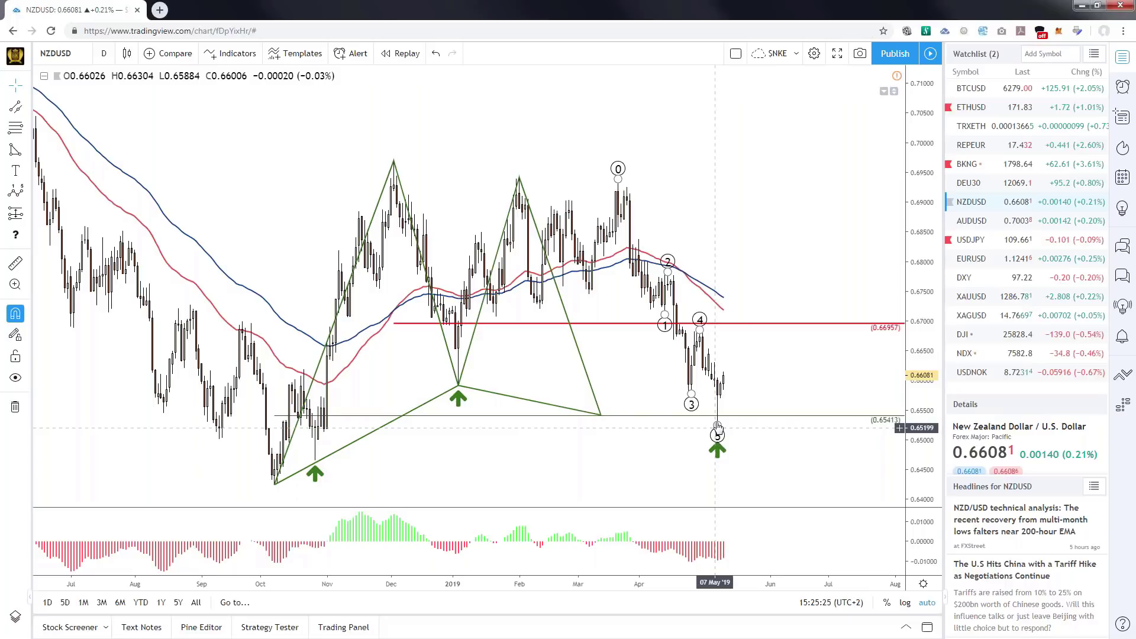
- Open the XAUUSD gold chart and zoom in on the recent daily bars
left_click(992, 297)
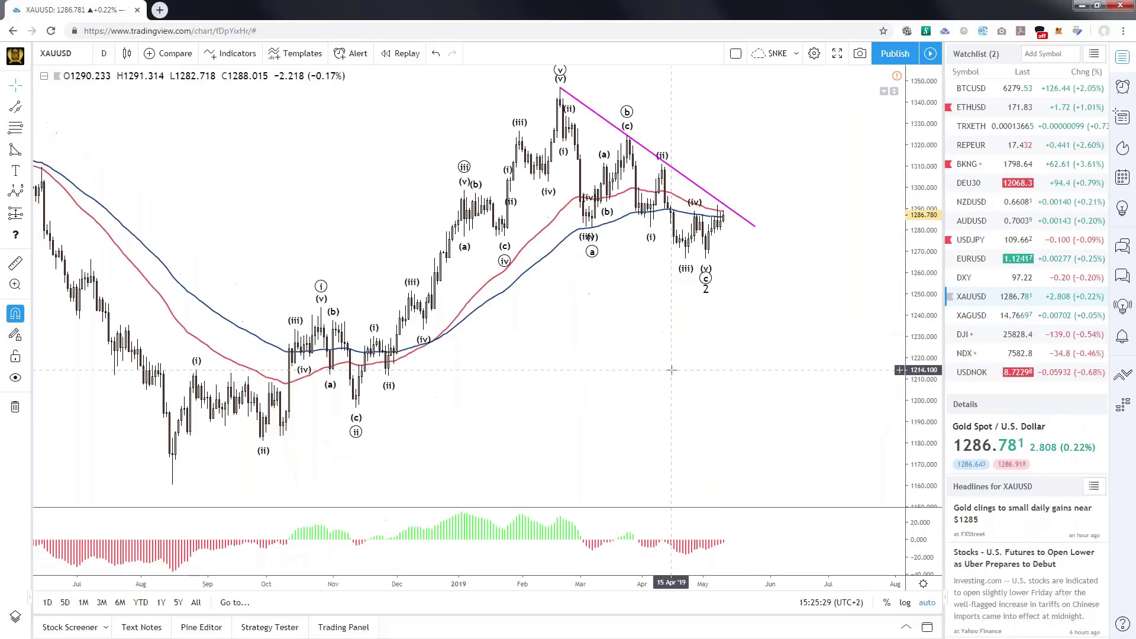
scroll(671, 370, "up", 2)
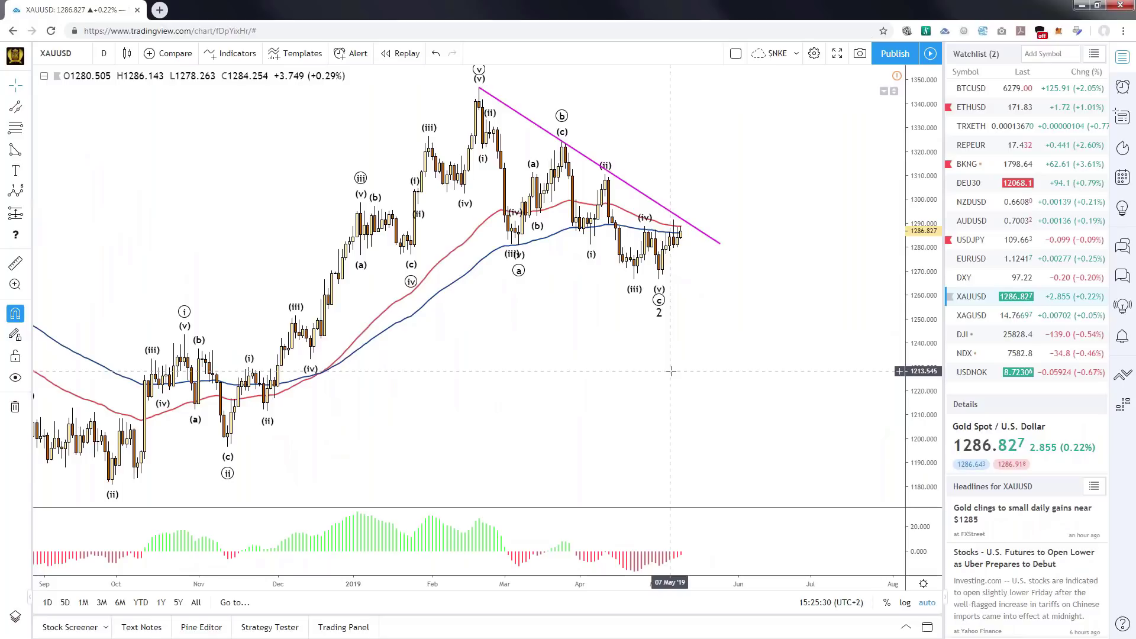
scroll(671, 370, "up", 2)
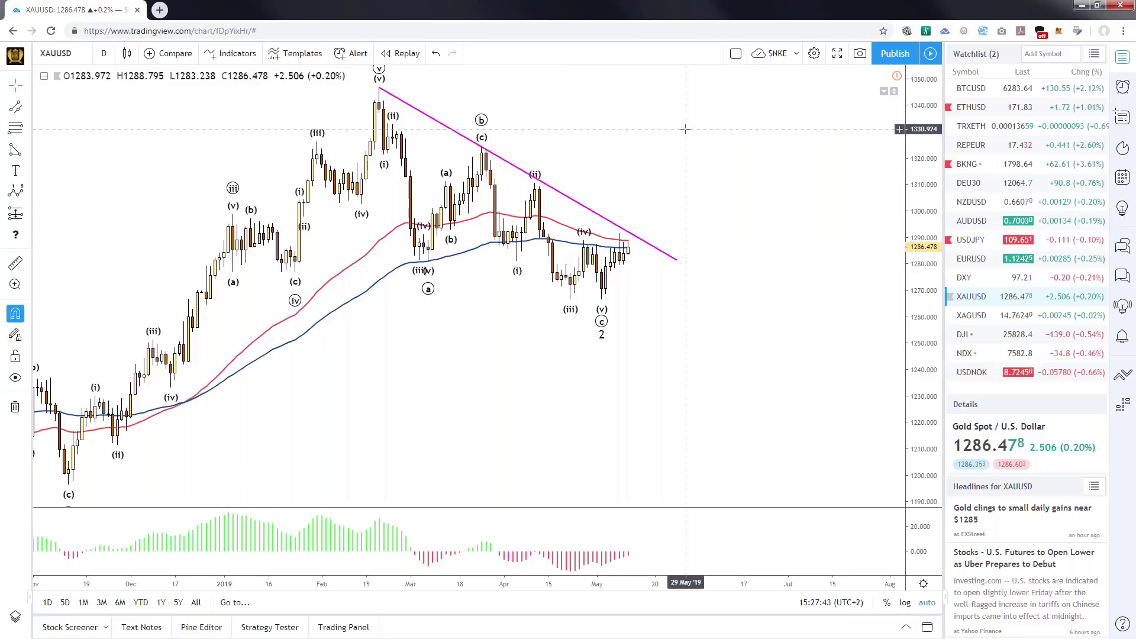
- Open the XAGUSD silver chart and scroll back to show earlier bars
left_click(991, 316)
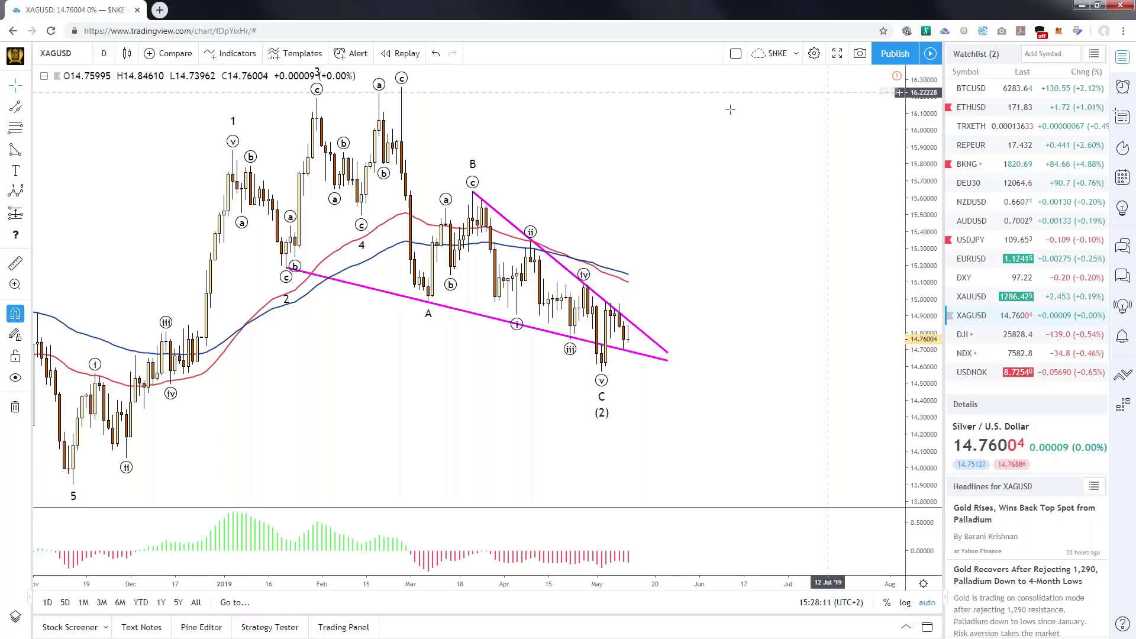
scroll(730, 110, "left", 5)
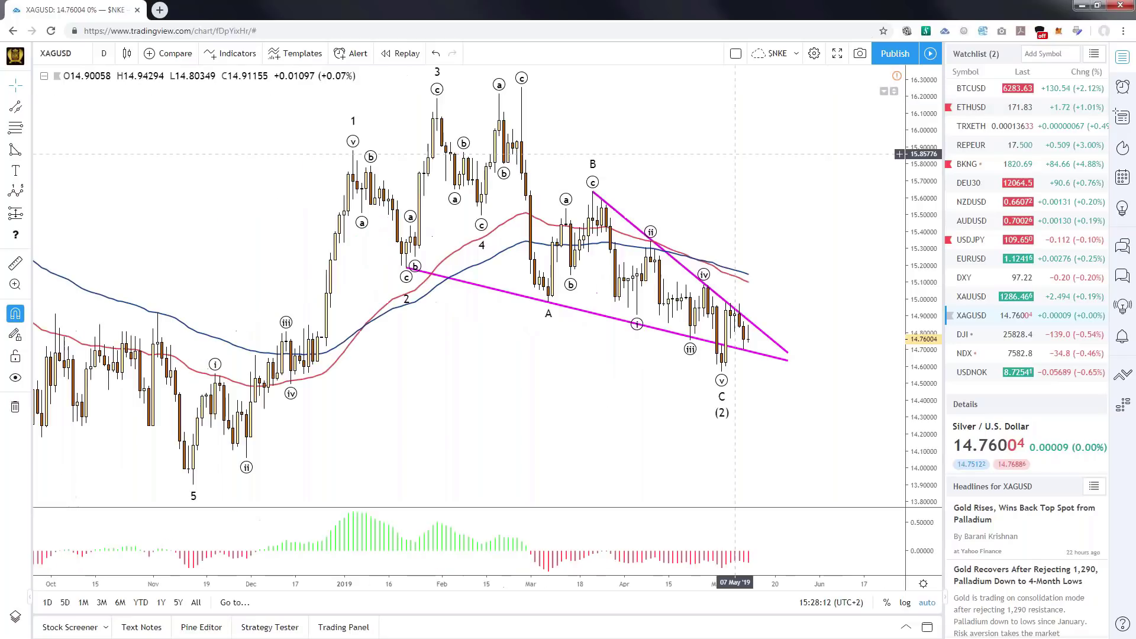